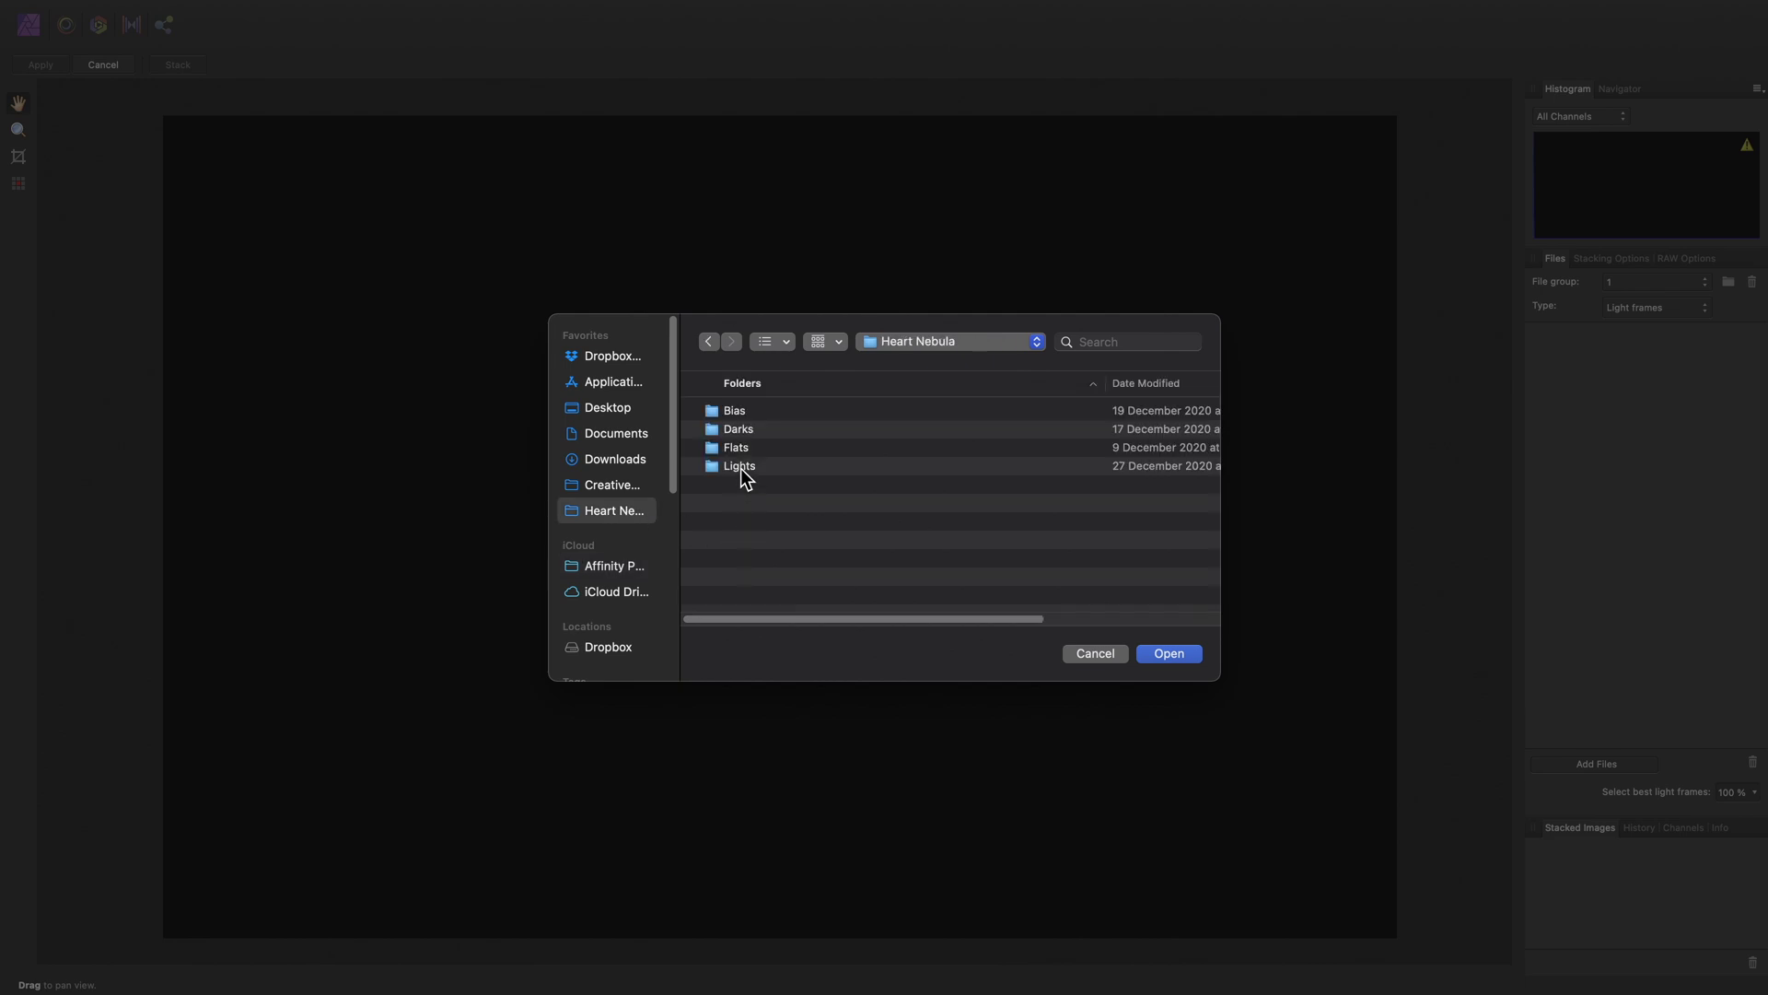
Select every FIT file in the Ha subfolder of the Heart Nebula Lights folder
{"action": "double_click", "coordinate": [764, 465]}
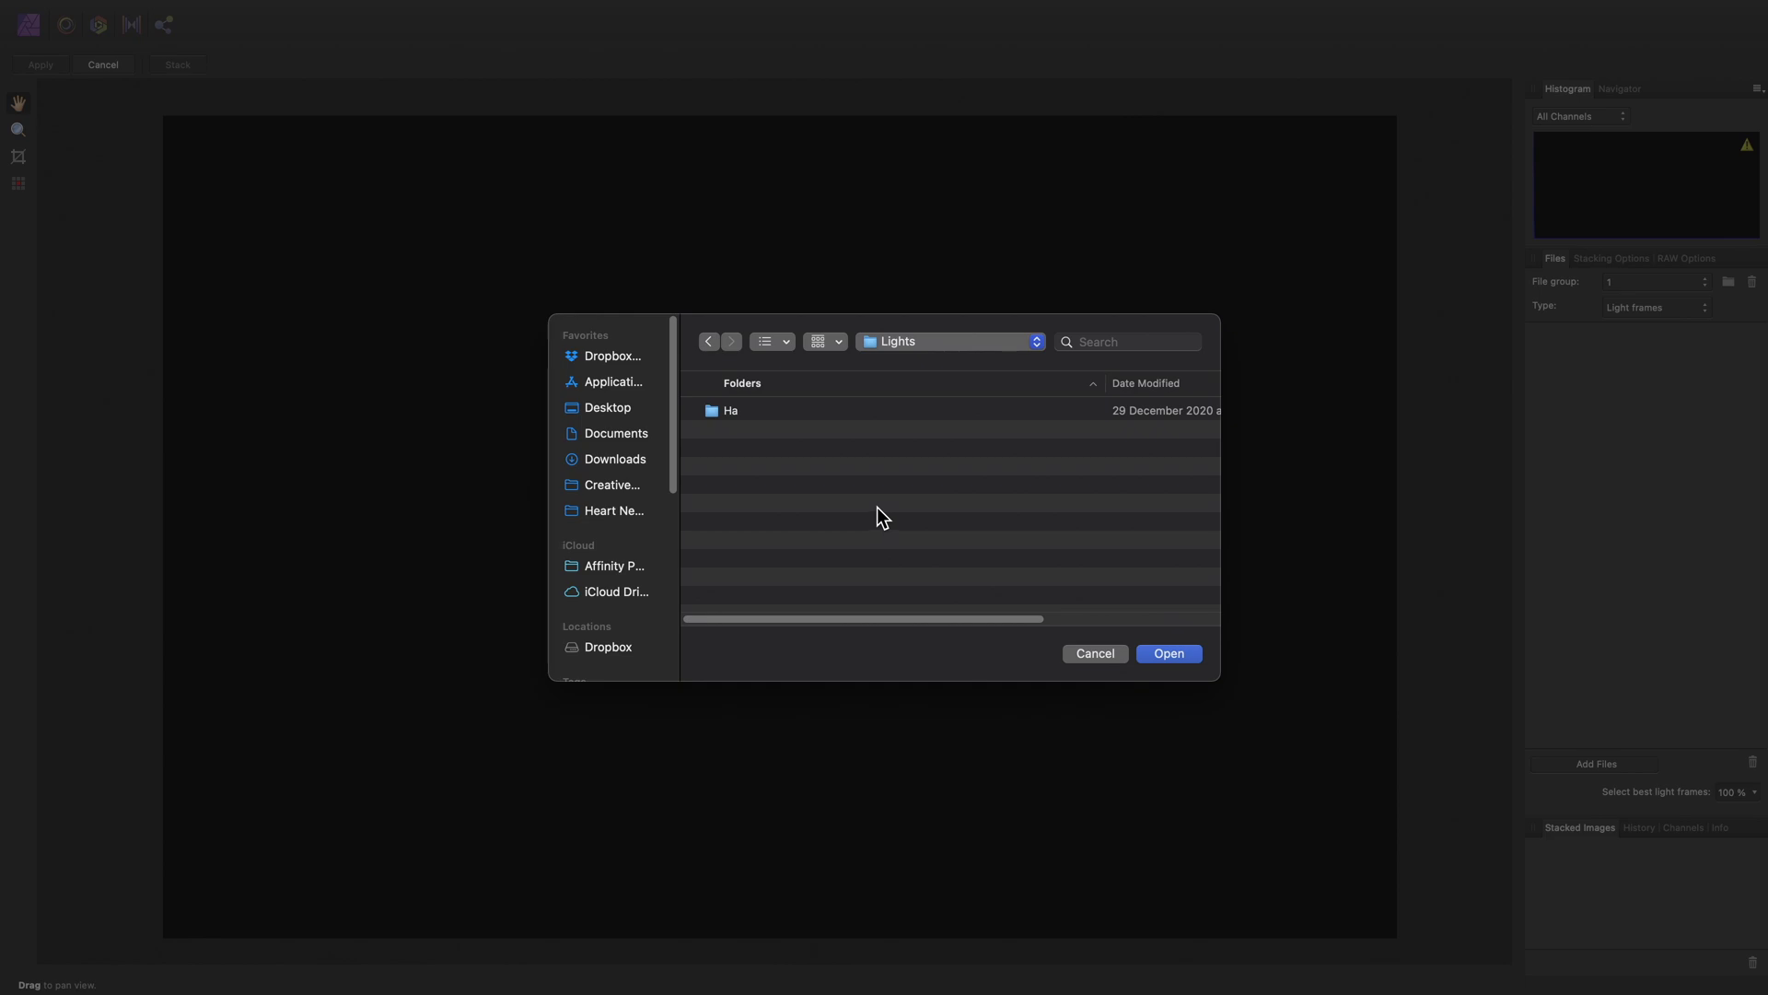
{"action": "double_click", "coordinate": [771, 409]}
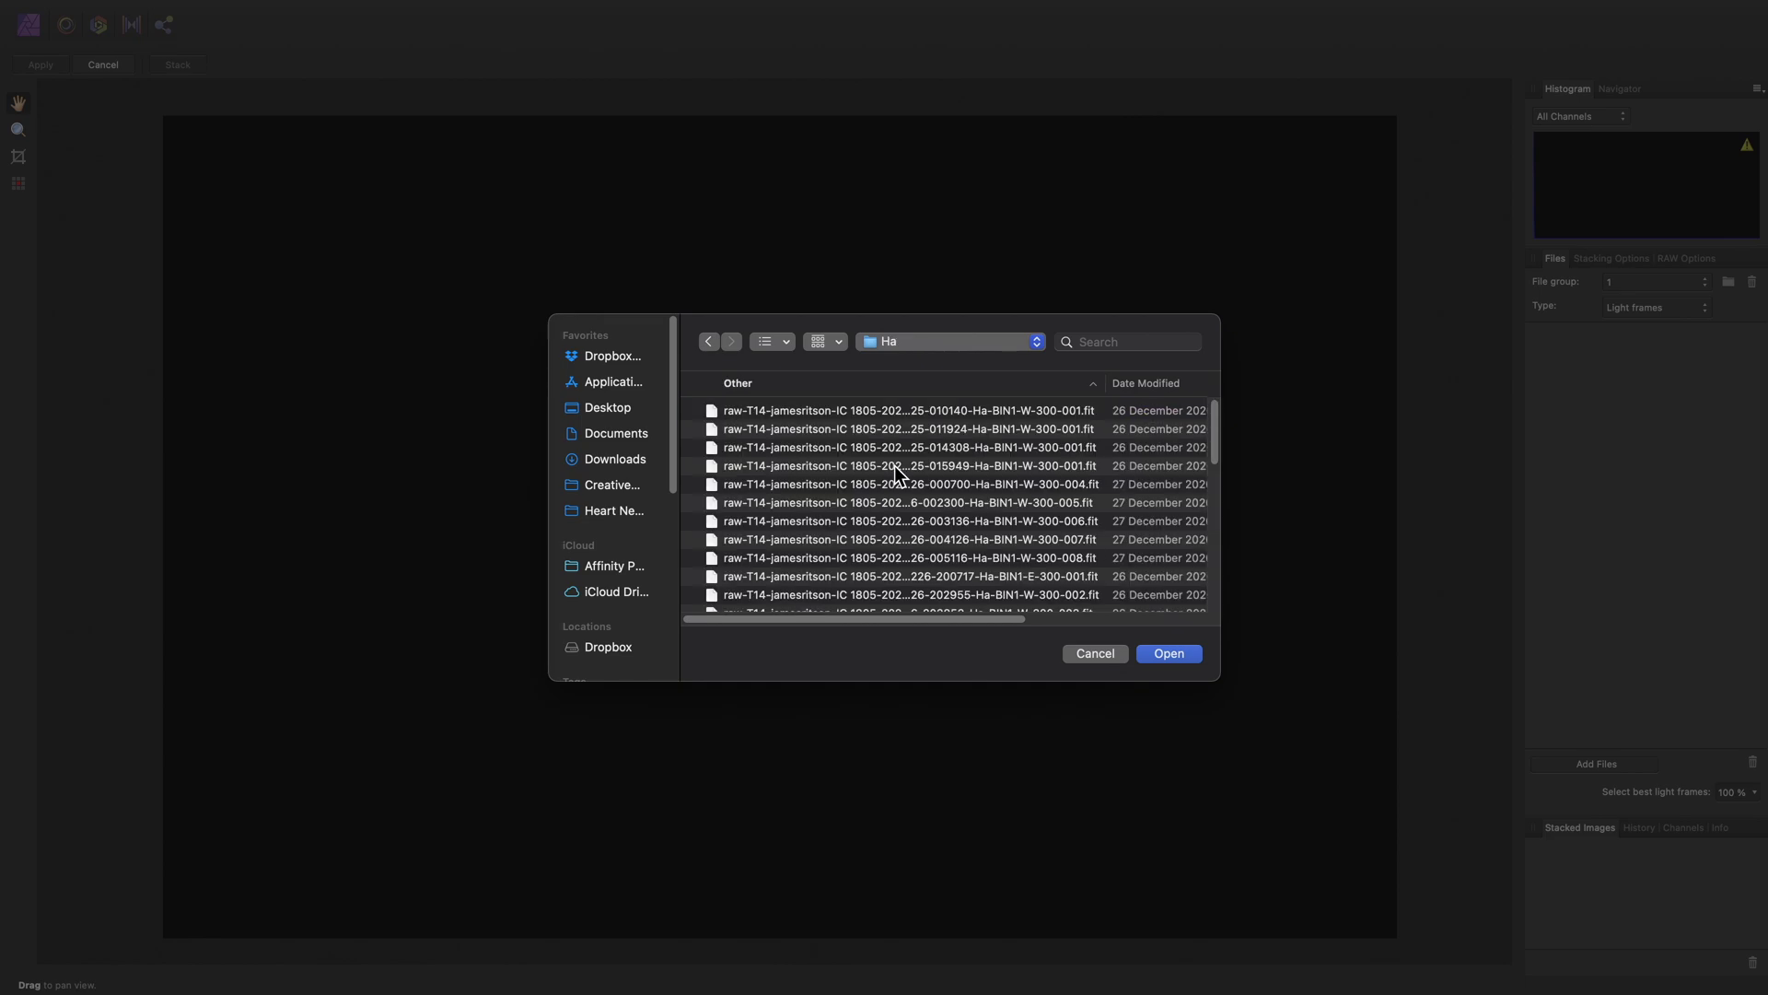
{"action": "mouse_move", "coordinate": [1212, 427]}
{"action": "left_mouse_down"}
{"action": "mouse_move", "coordinate": [1213, 577]}
{"action": "mouse_move", "coordinate": [1199, 420]}
{"action": "left_mouse_up"}
{"action": "scroll", "coordinate": [1152, 446], "scroll_direction": "up", "scroll_amount": 1}
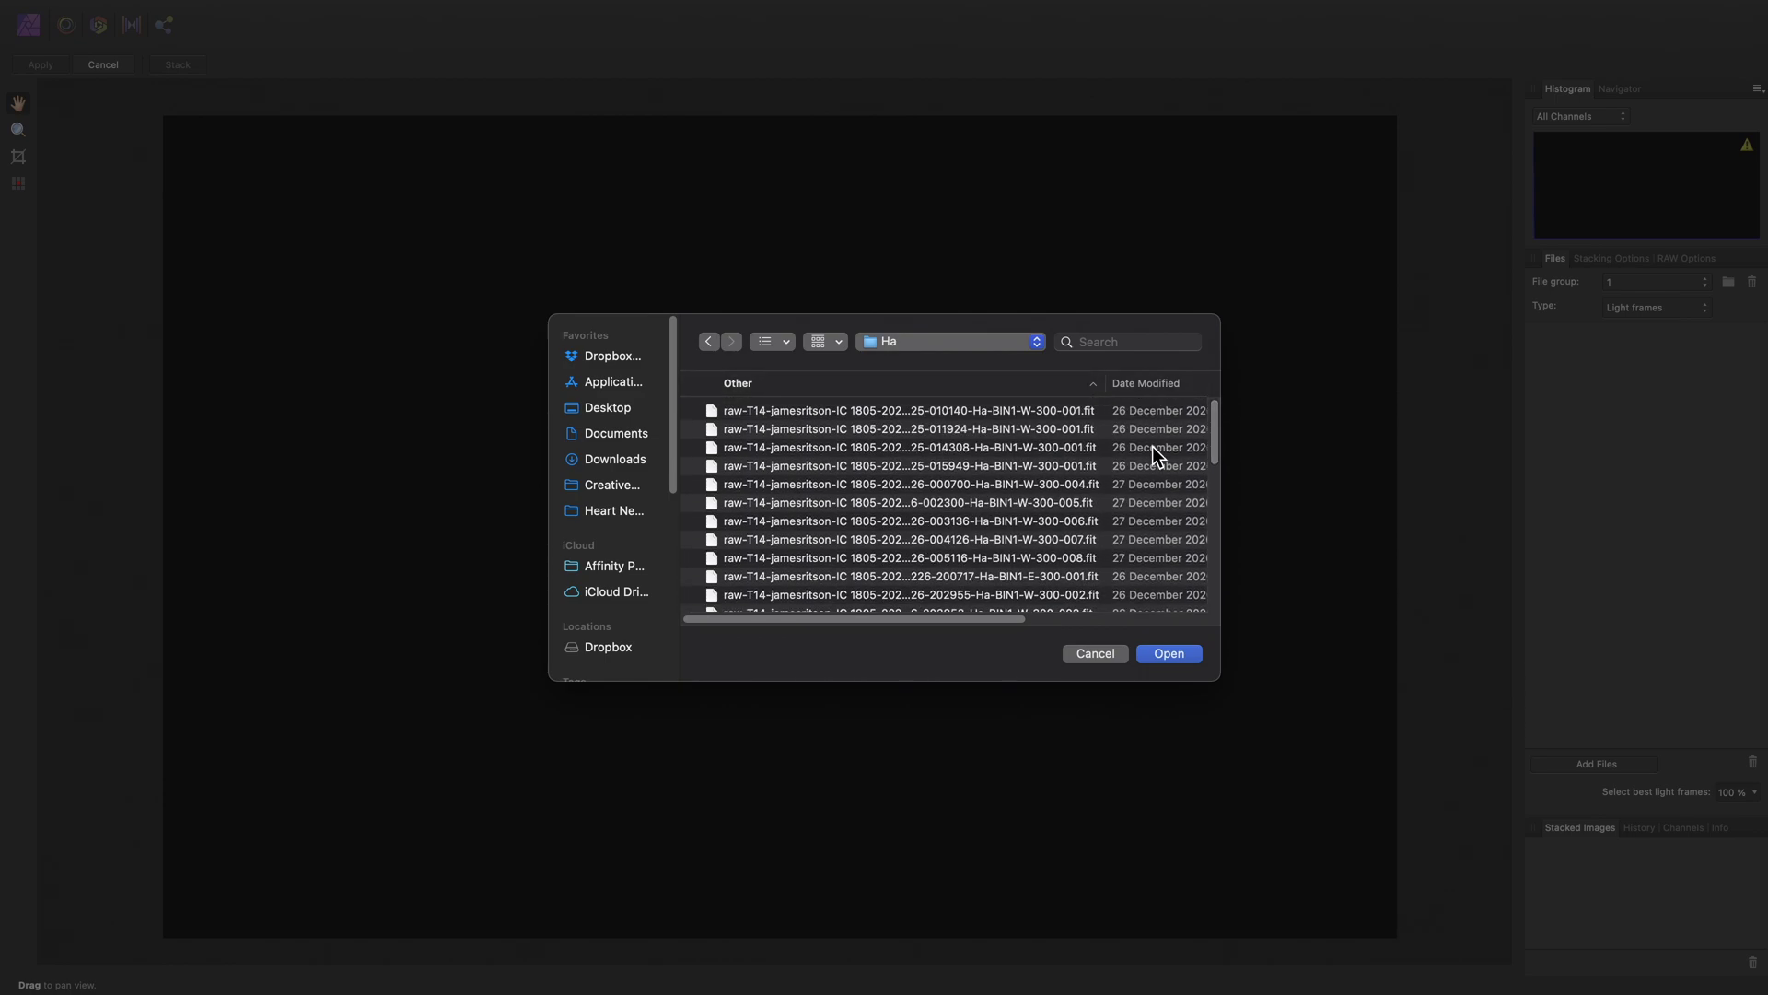
{"action": "left_click", "coordinate": [1031, 411]}
{"action": "scroll", "coordinate": [1013, 497], "scroll_direction": "down", "scroll_amount": 15}
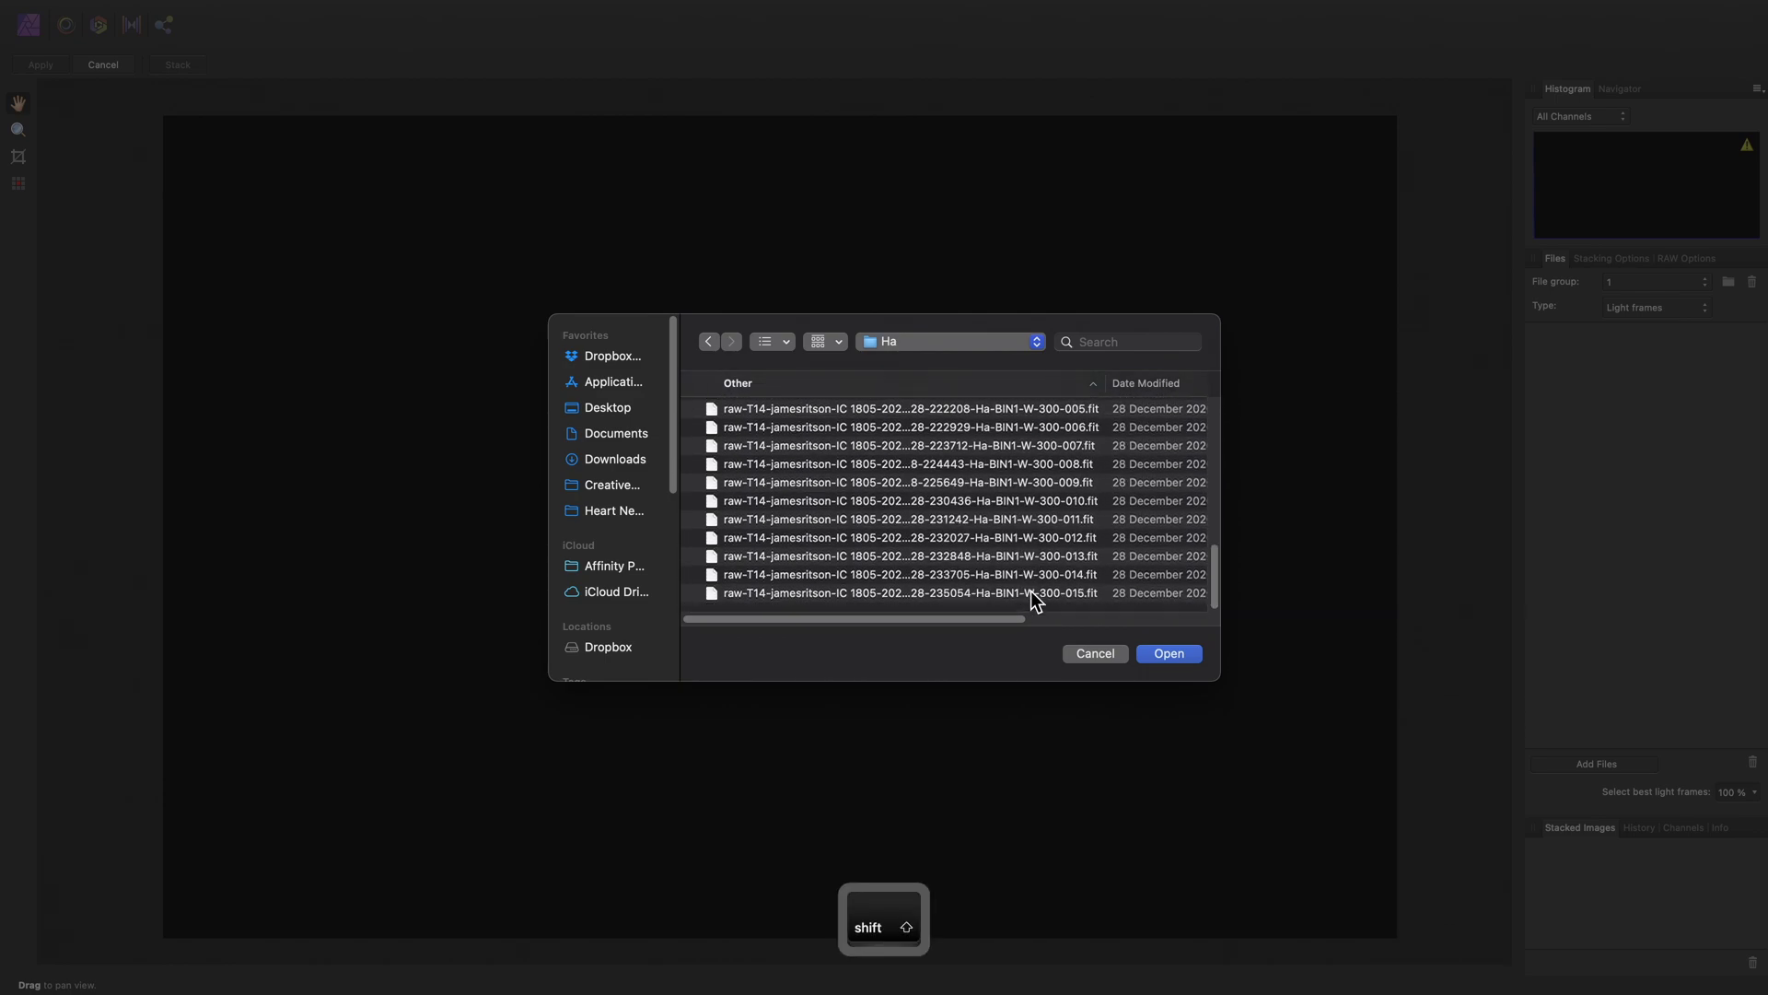
{"action": "left_click", "coordinate": [1031, 594], "text": "shift"}
Return to the Lights folder and add its entire Ha folder as light frames
{"action": "left_click", "coordinate": [949, 343]}
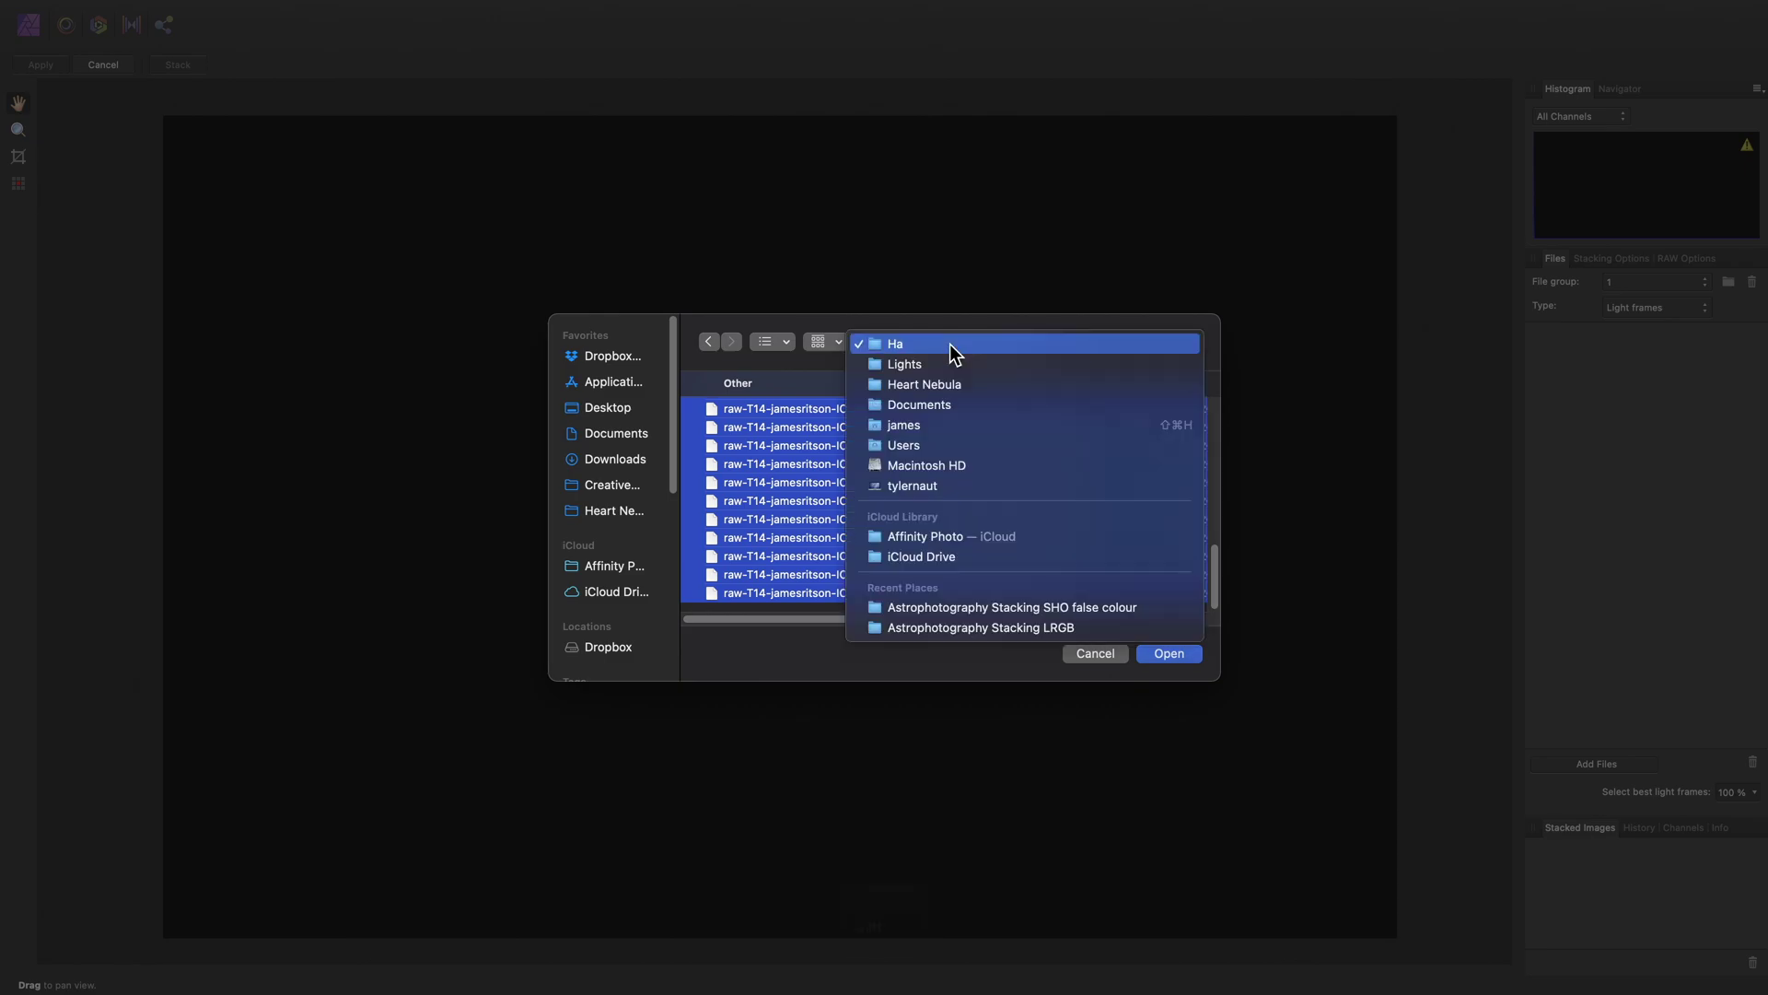
{"action": "left_click", "coordinate": [947, 364]}
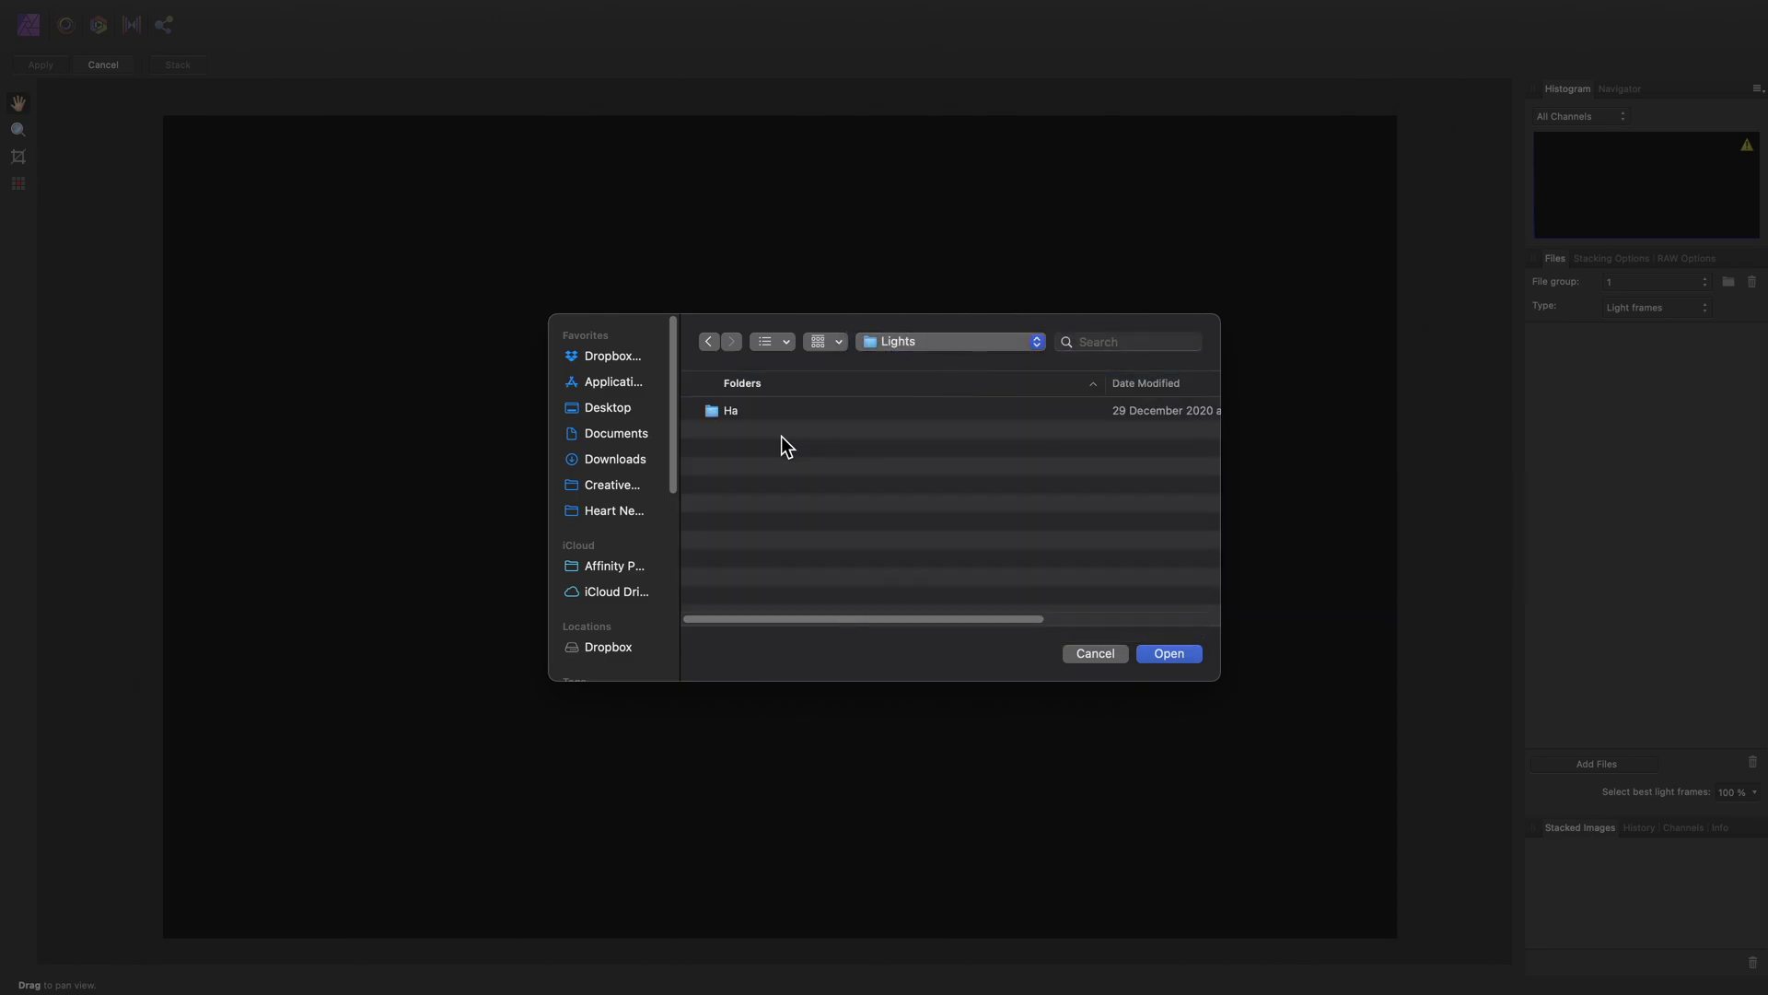
{"action": "left_click", "coordinate": [739, 414]}
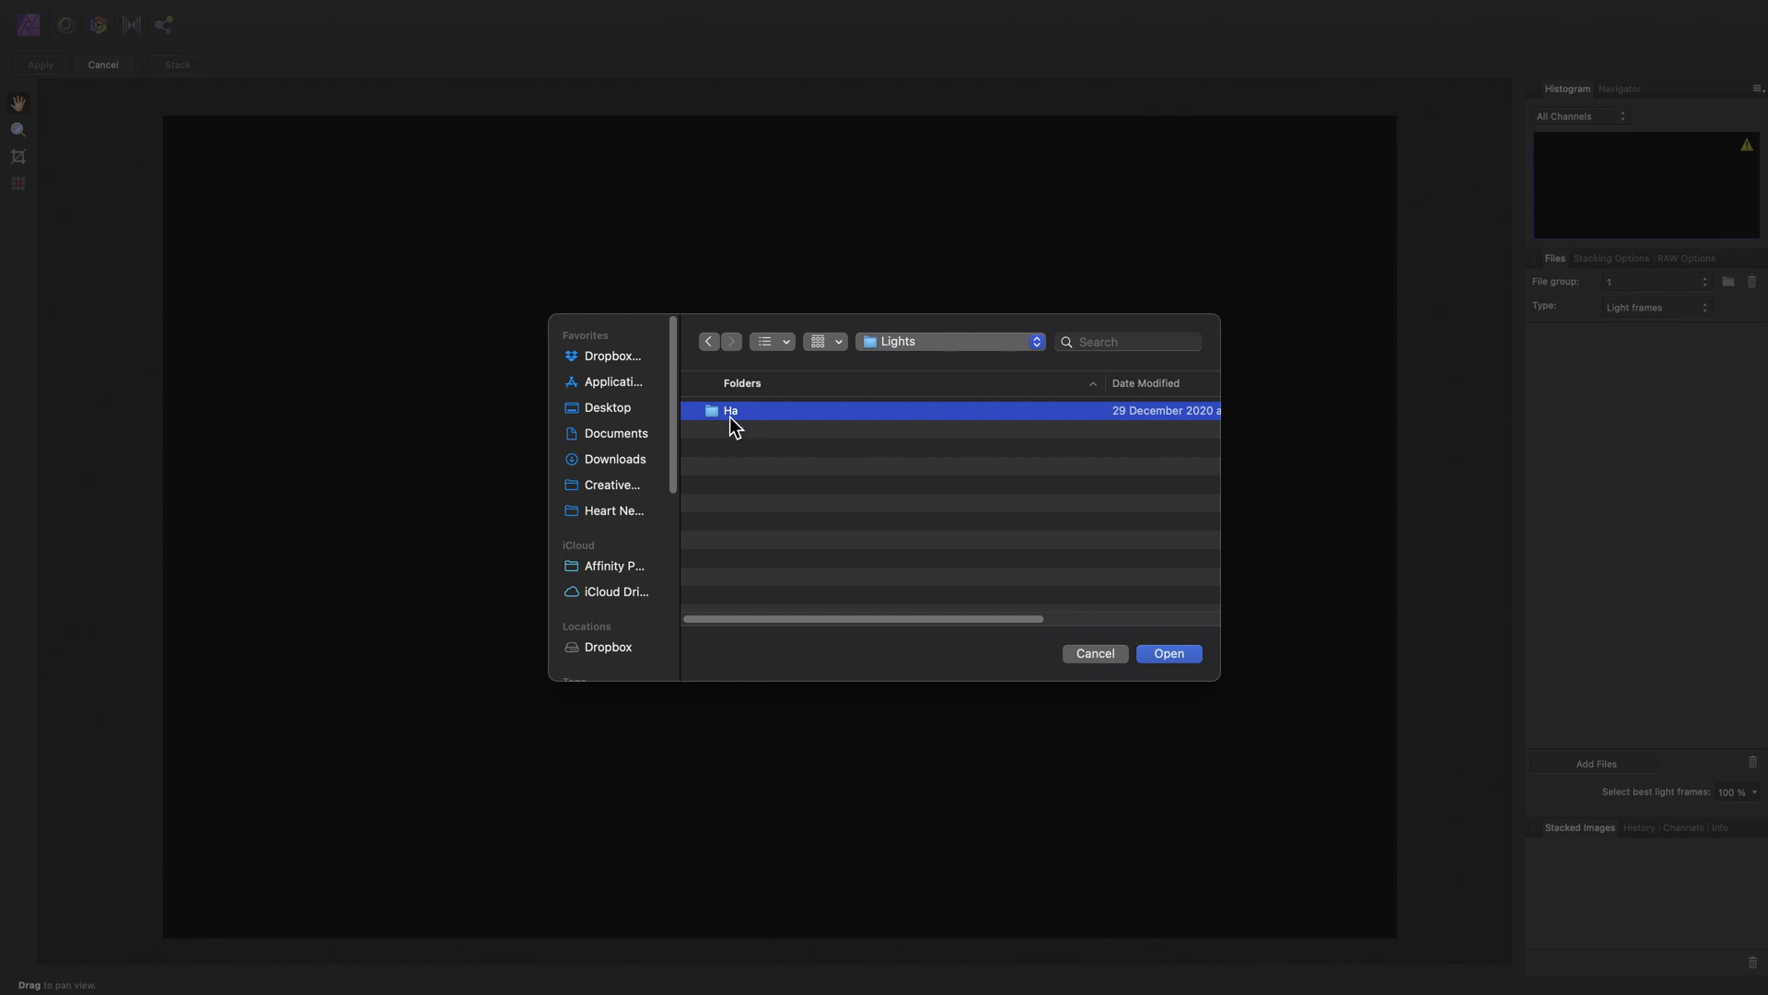
{"action": "left_click", "coordinate": [1192, 656]}
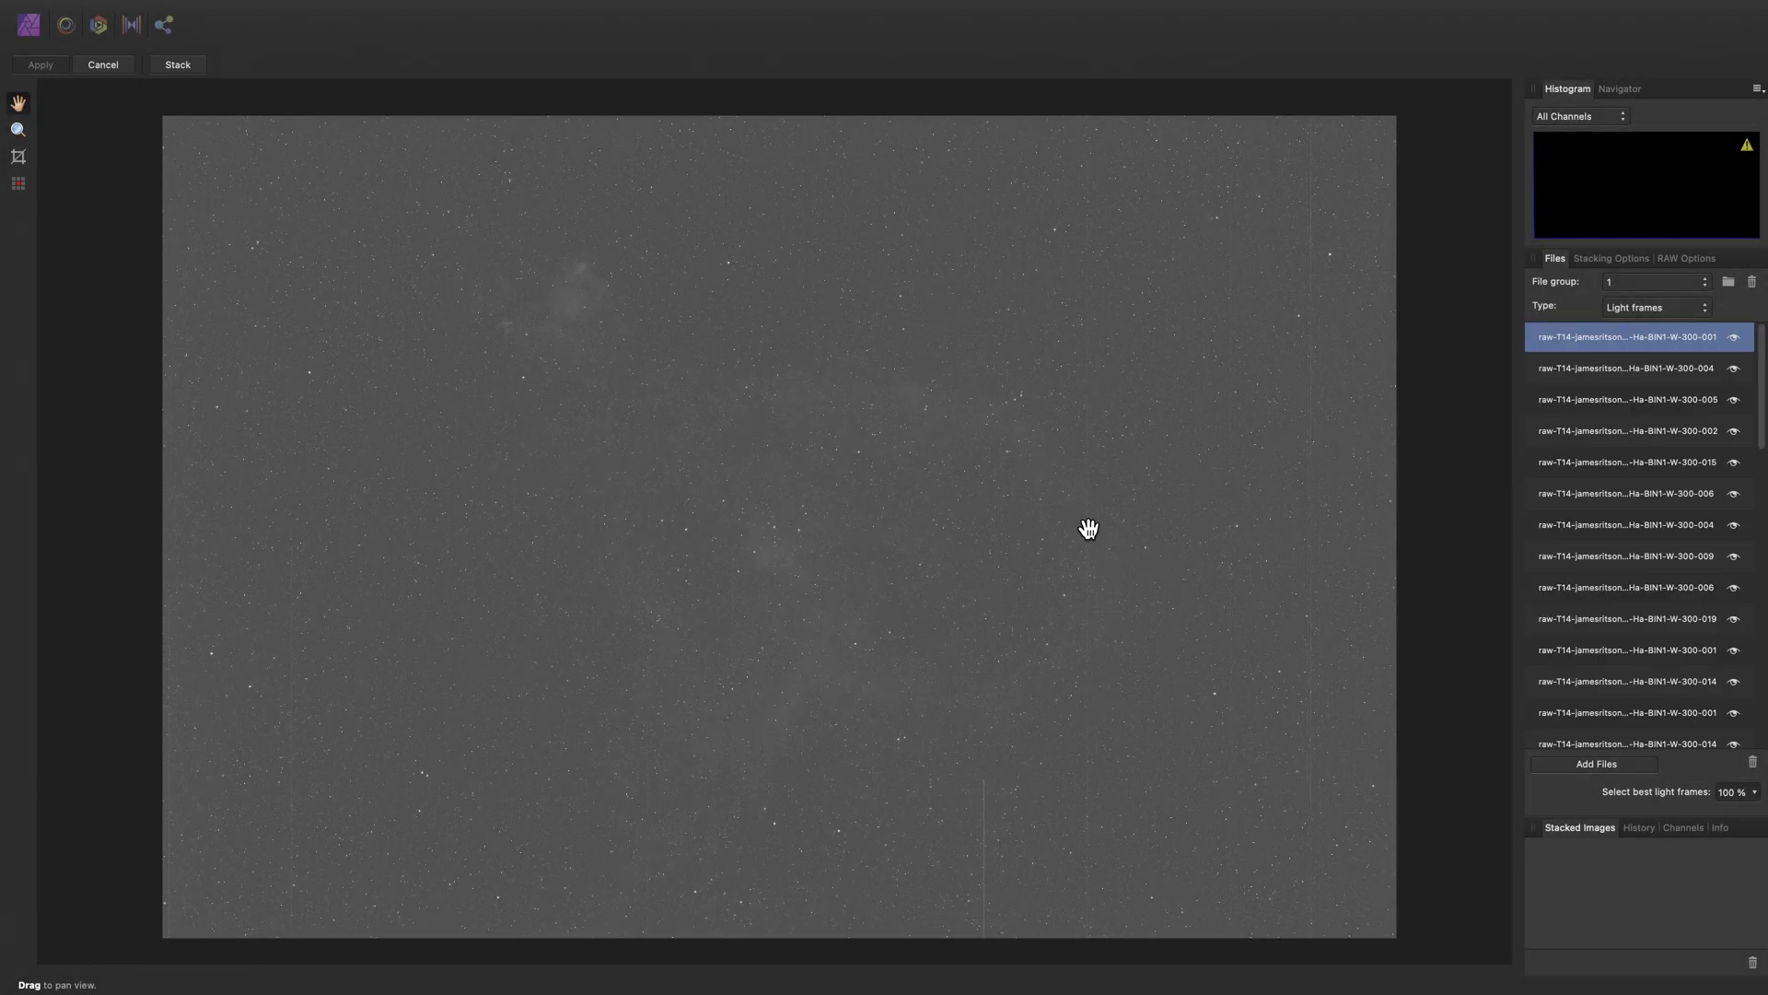
Preview several of the loaded light frames and toggle one frame's inclusion off and back on
{"action": "left_click", "coordinate": [1604, 431]}
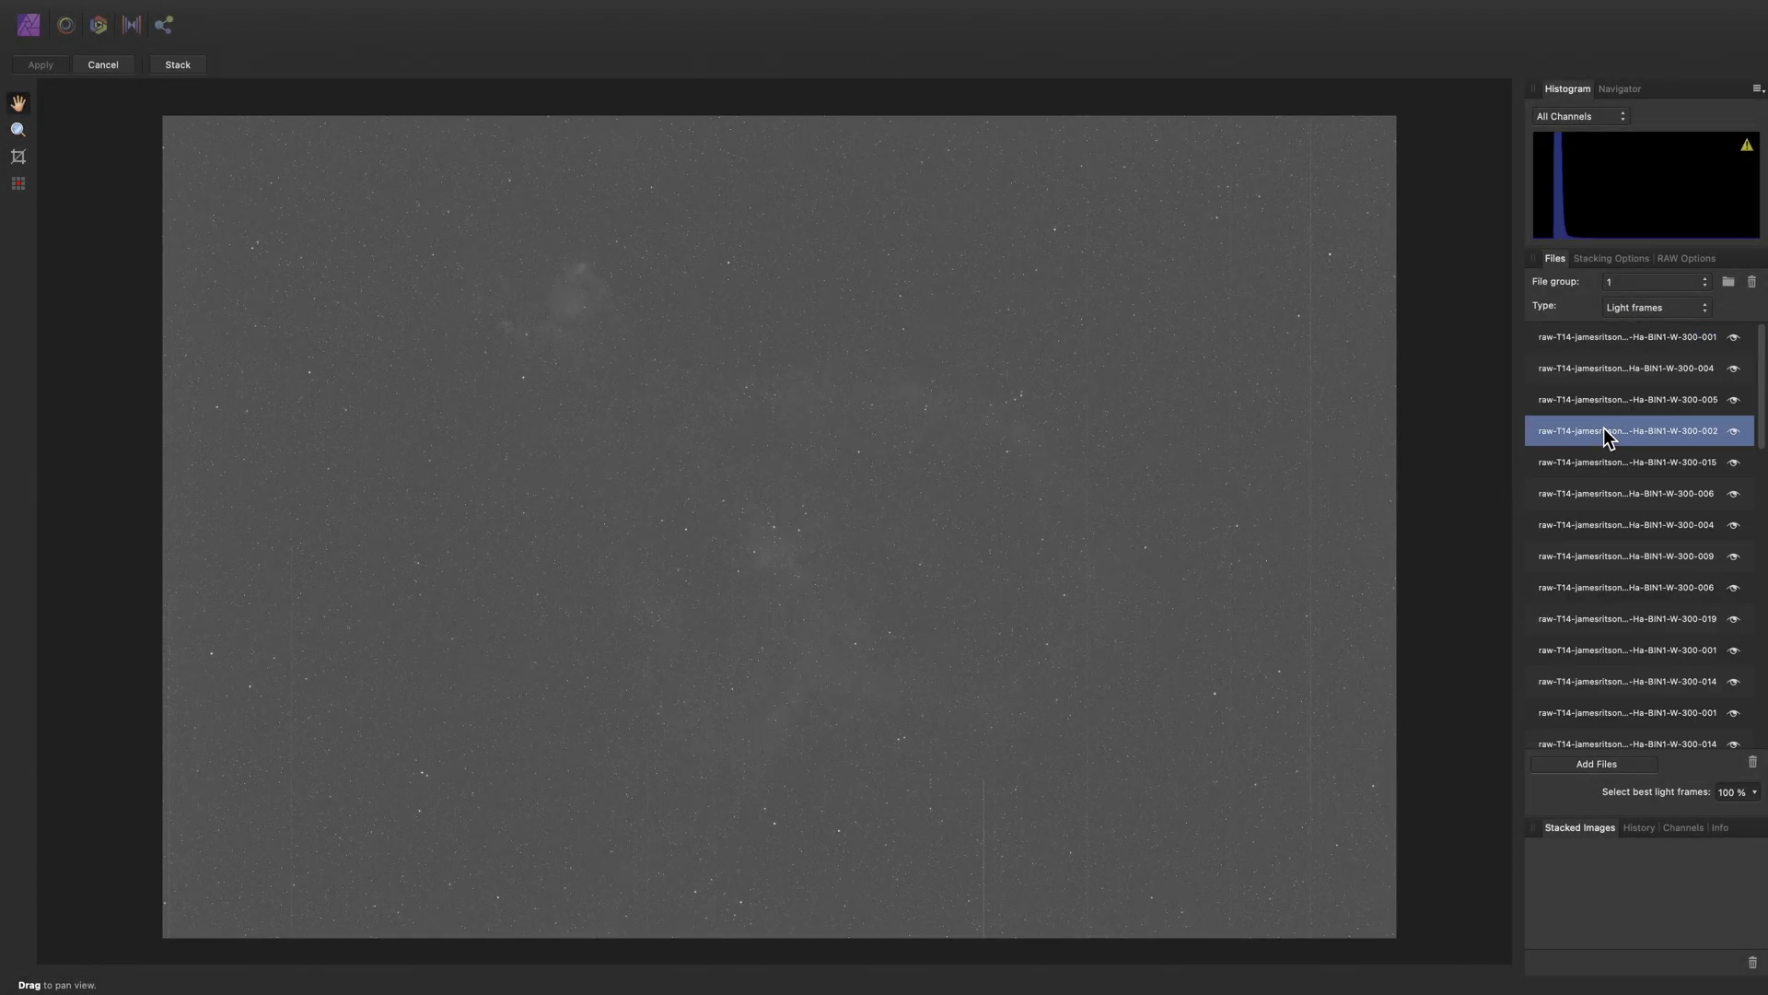
{"action": "left_click", "coordinate": [1621, 493]}
{"action": "left_click", "coordinate": [1622, 594]}
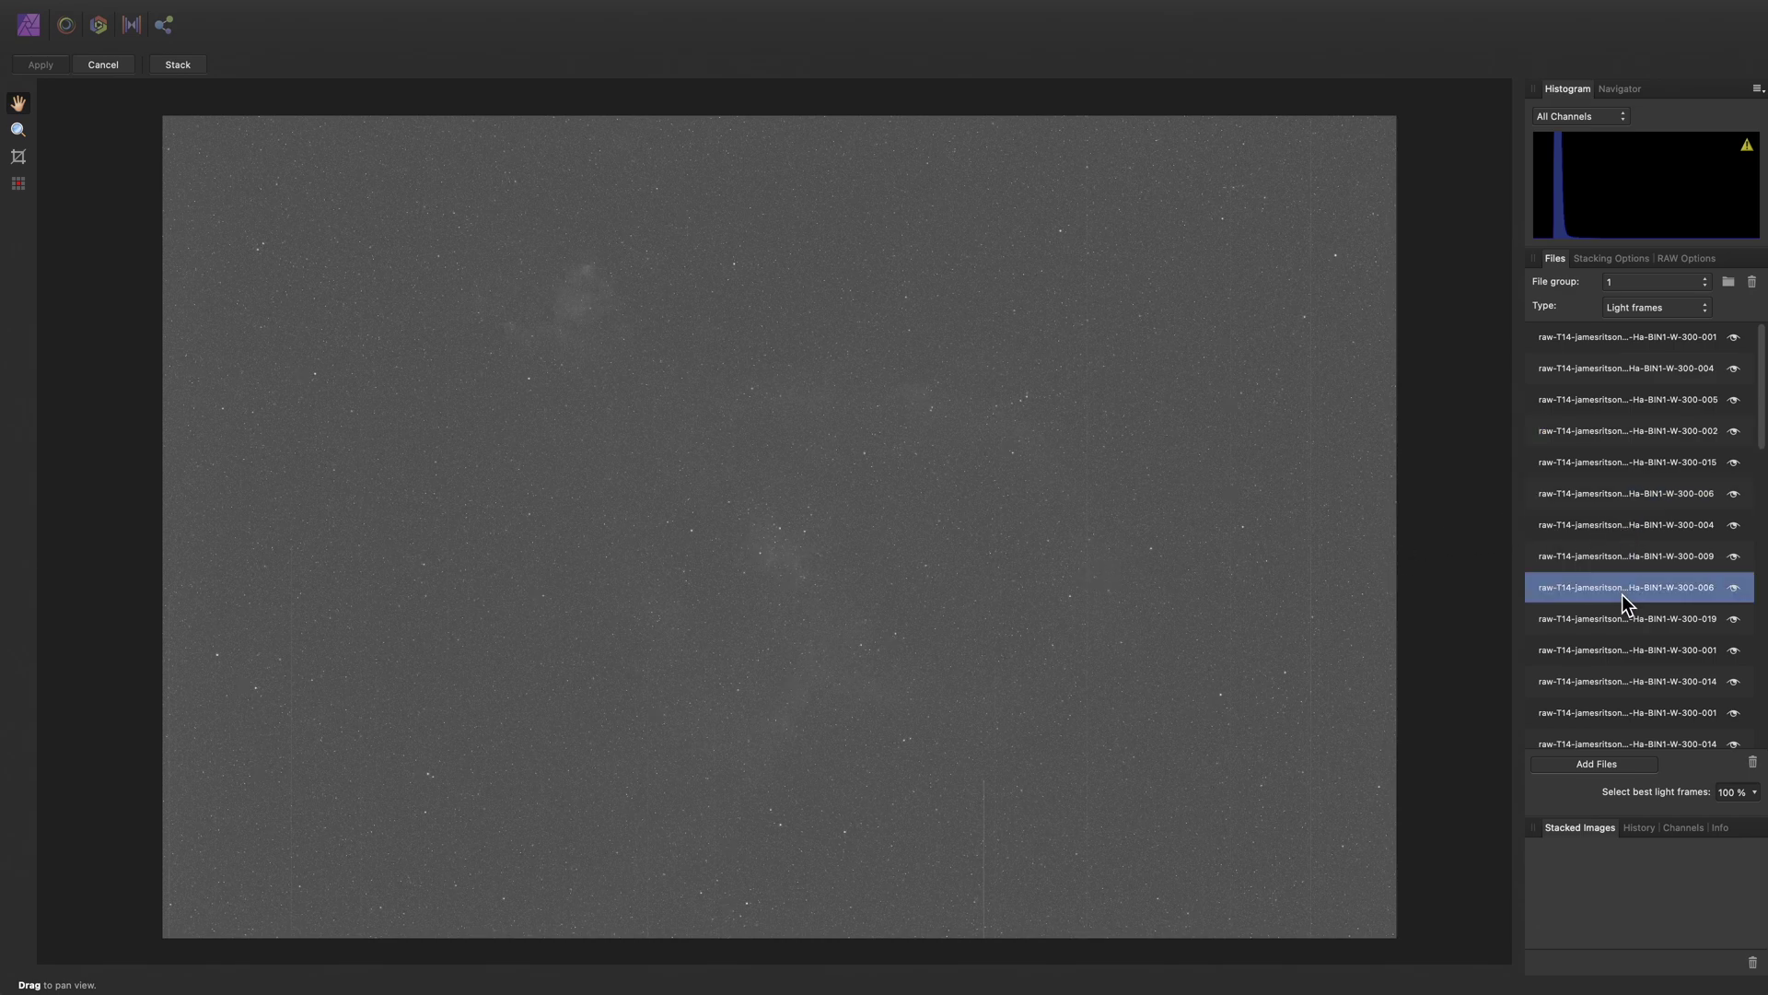
{"action": "left_click", "coordinate": [1734, 587]}
{"action": "left_click", "coordinate": [1733, 587]}
Limit the stack to the best 75% of light frames and raise that selection to 90%
{"action": "left_click", "coordinate": [1733, 792]}
{"action": "type", "text": "75"}
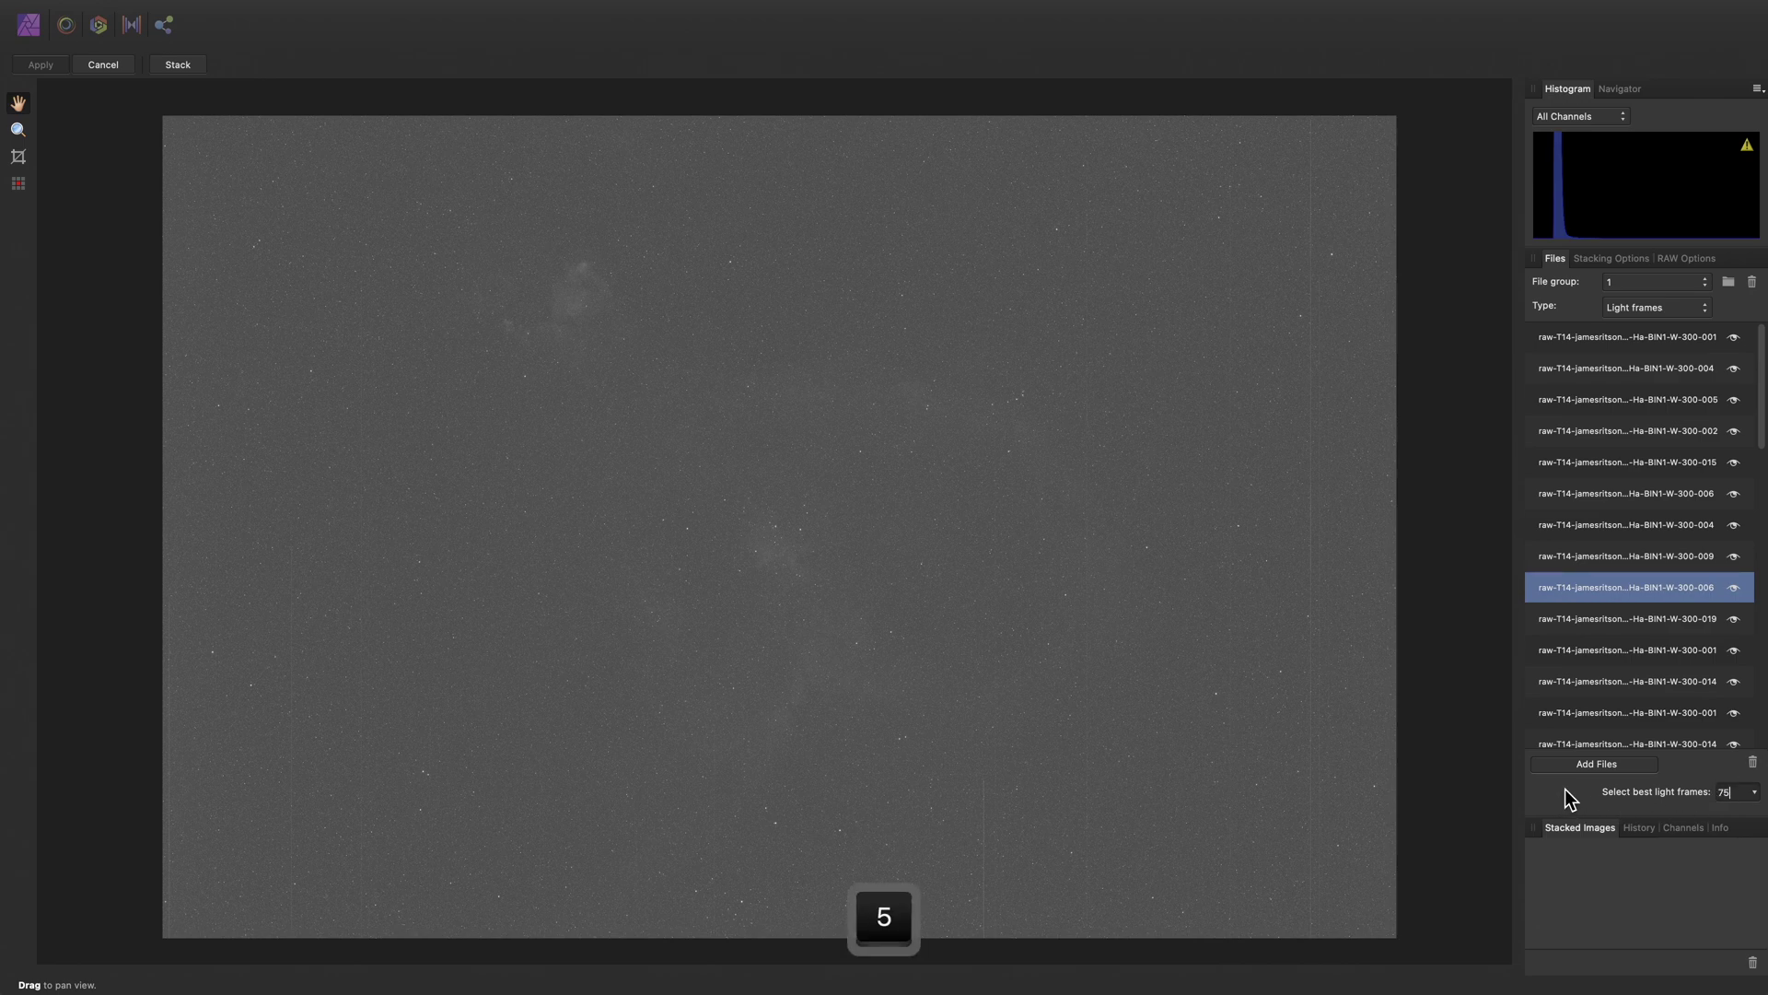
{"action": "key", "text": "Return"}
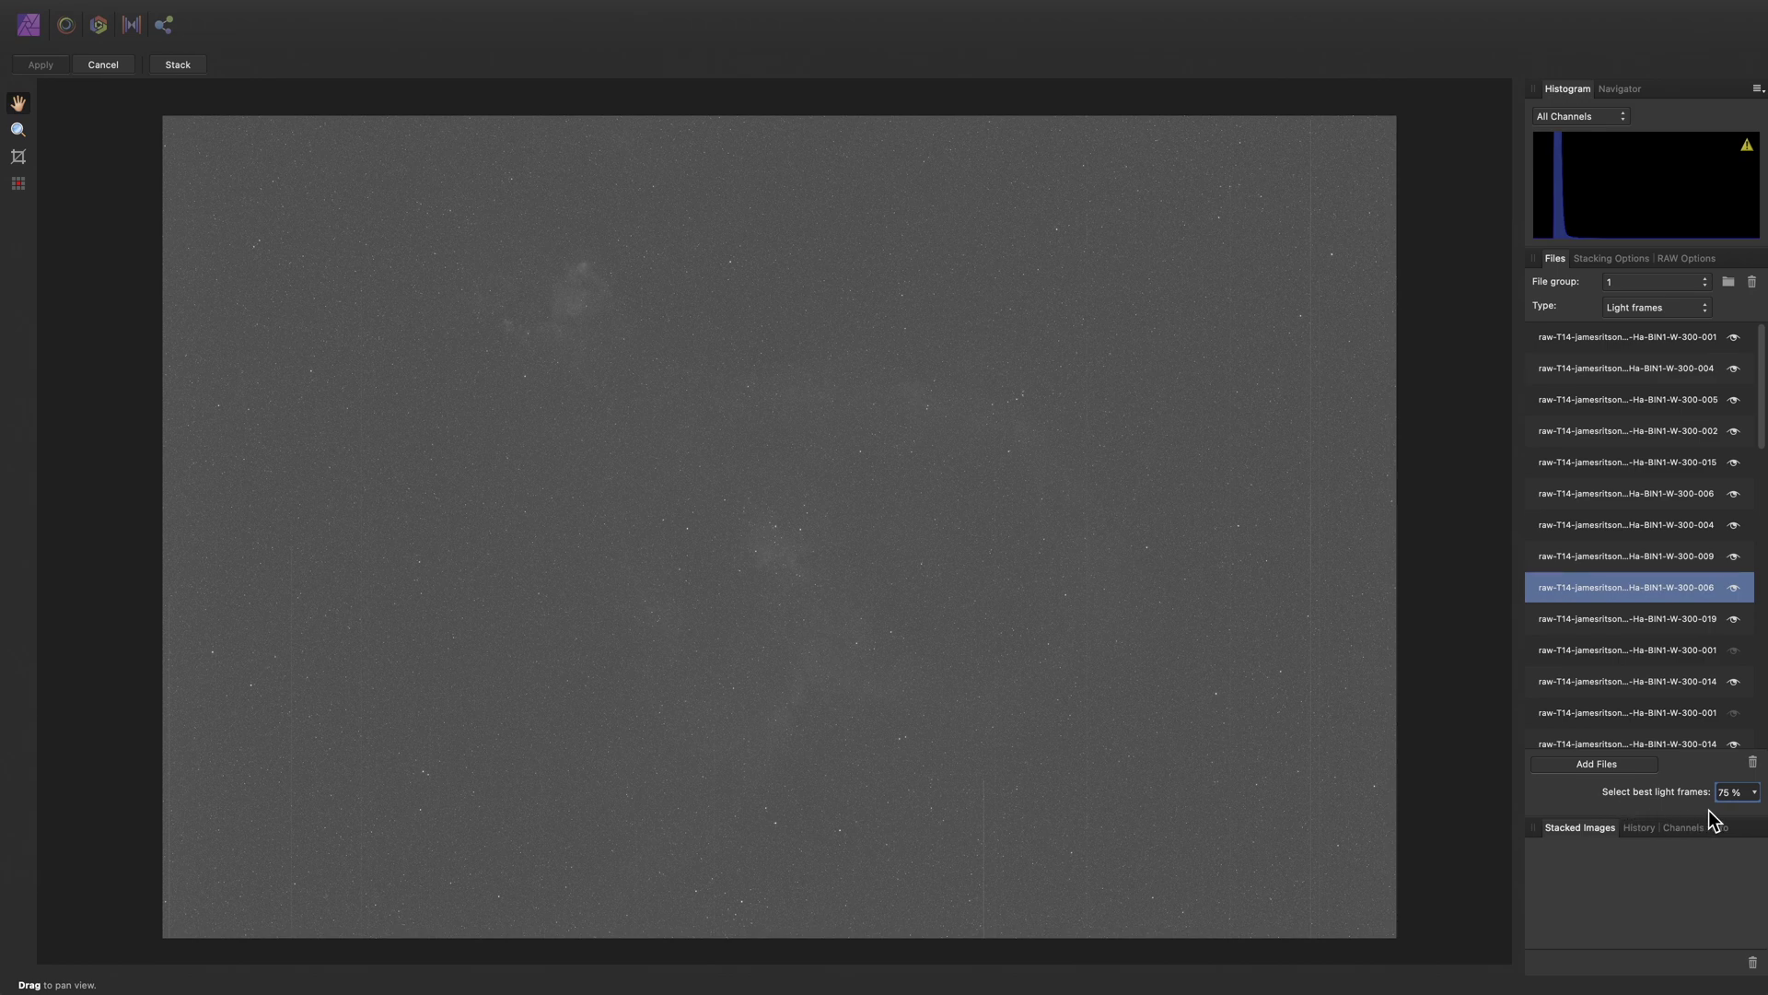
{"action": "left_click", "coordinate": [1755, 791]}
{"action": "mouse_move", "coordinate": [1715, 814]}
{"action": "left_mouse_down"}
{"action": "mouse_move", "coordinate": [1613, 813]}
{"action": "mouse_move", "coordinate": [1739, 812]}
{"action": "left_mouse_up"}
Switch the file type to bias frames and add the Bias folder from Heart Nebula
{"action": "left_click", "coordinate": [1658, 310]}
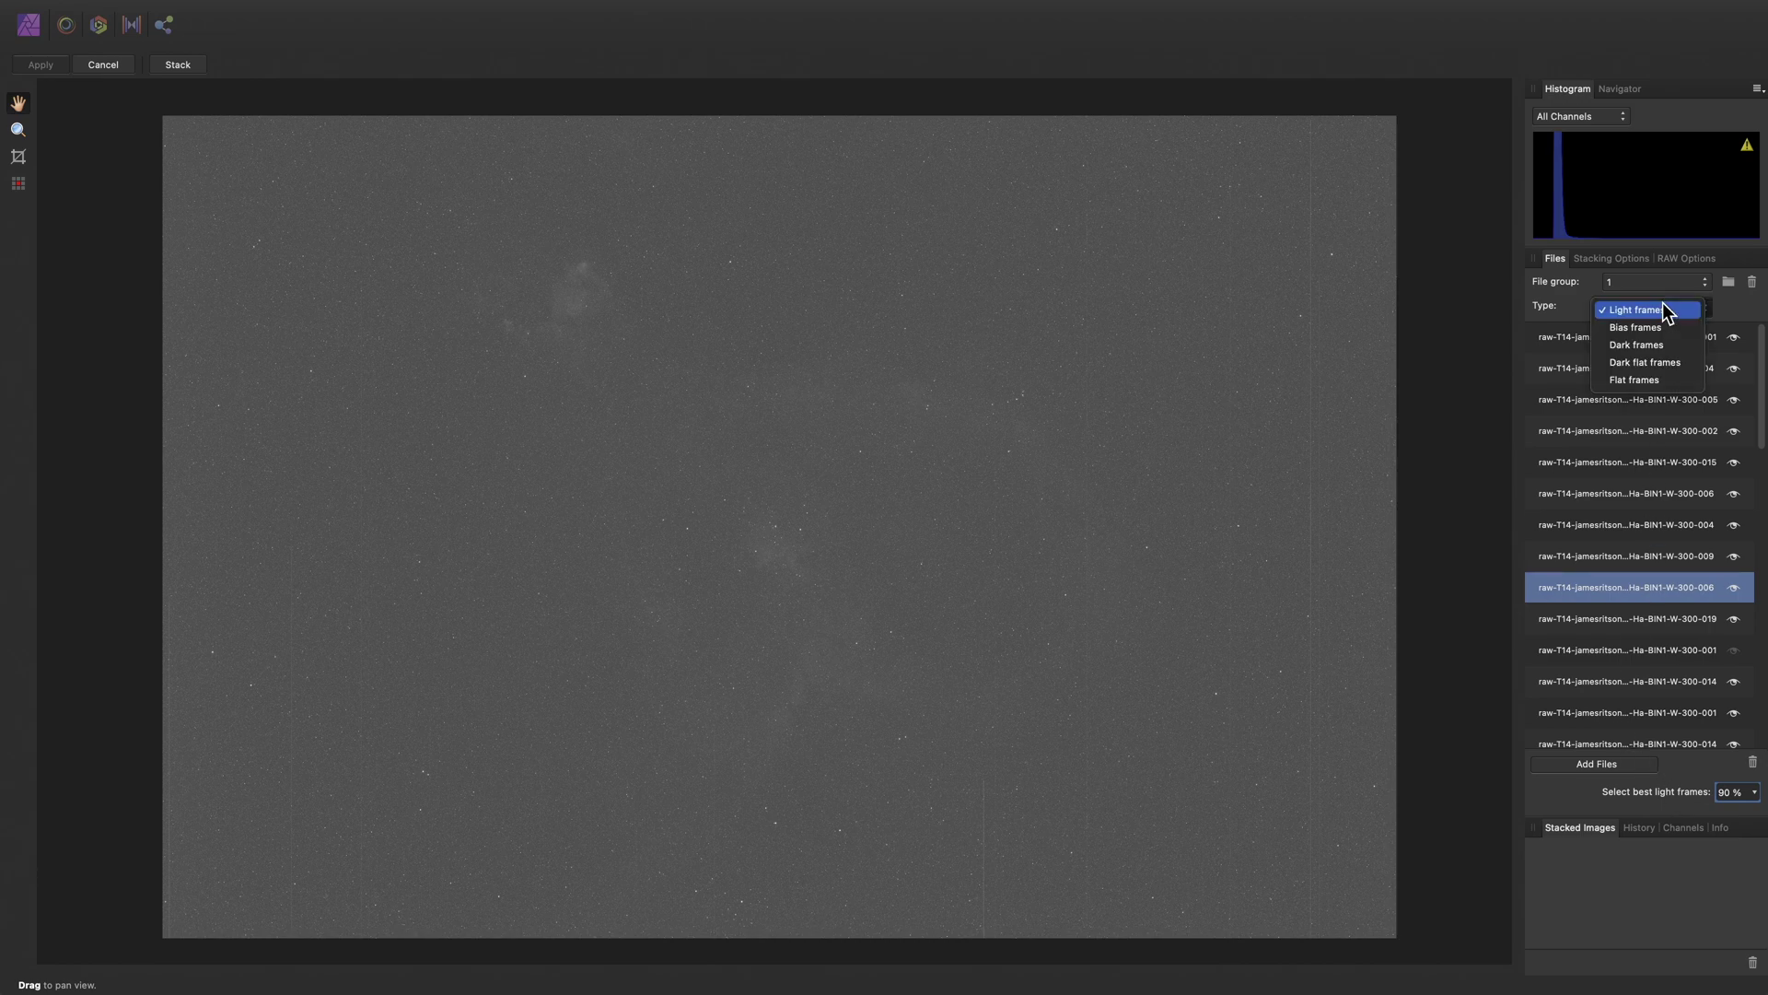
{"action": "left_click", "coordinate": [1658, 329]}
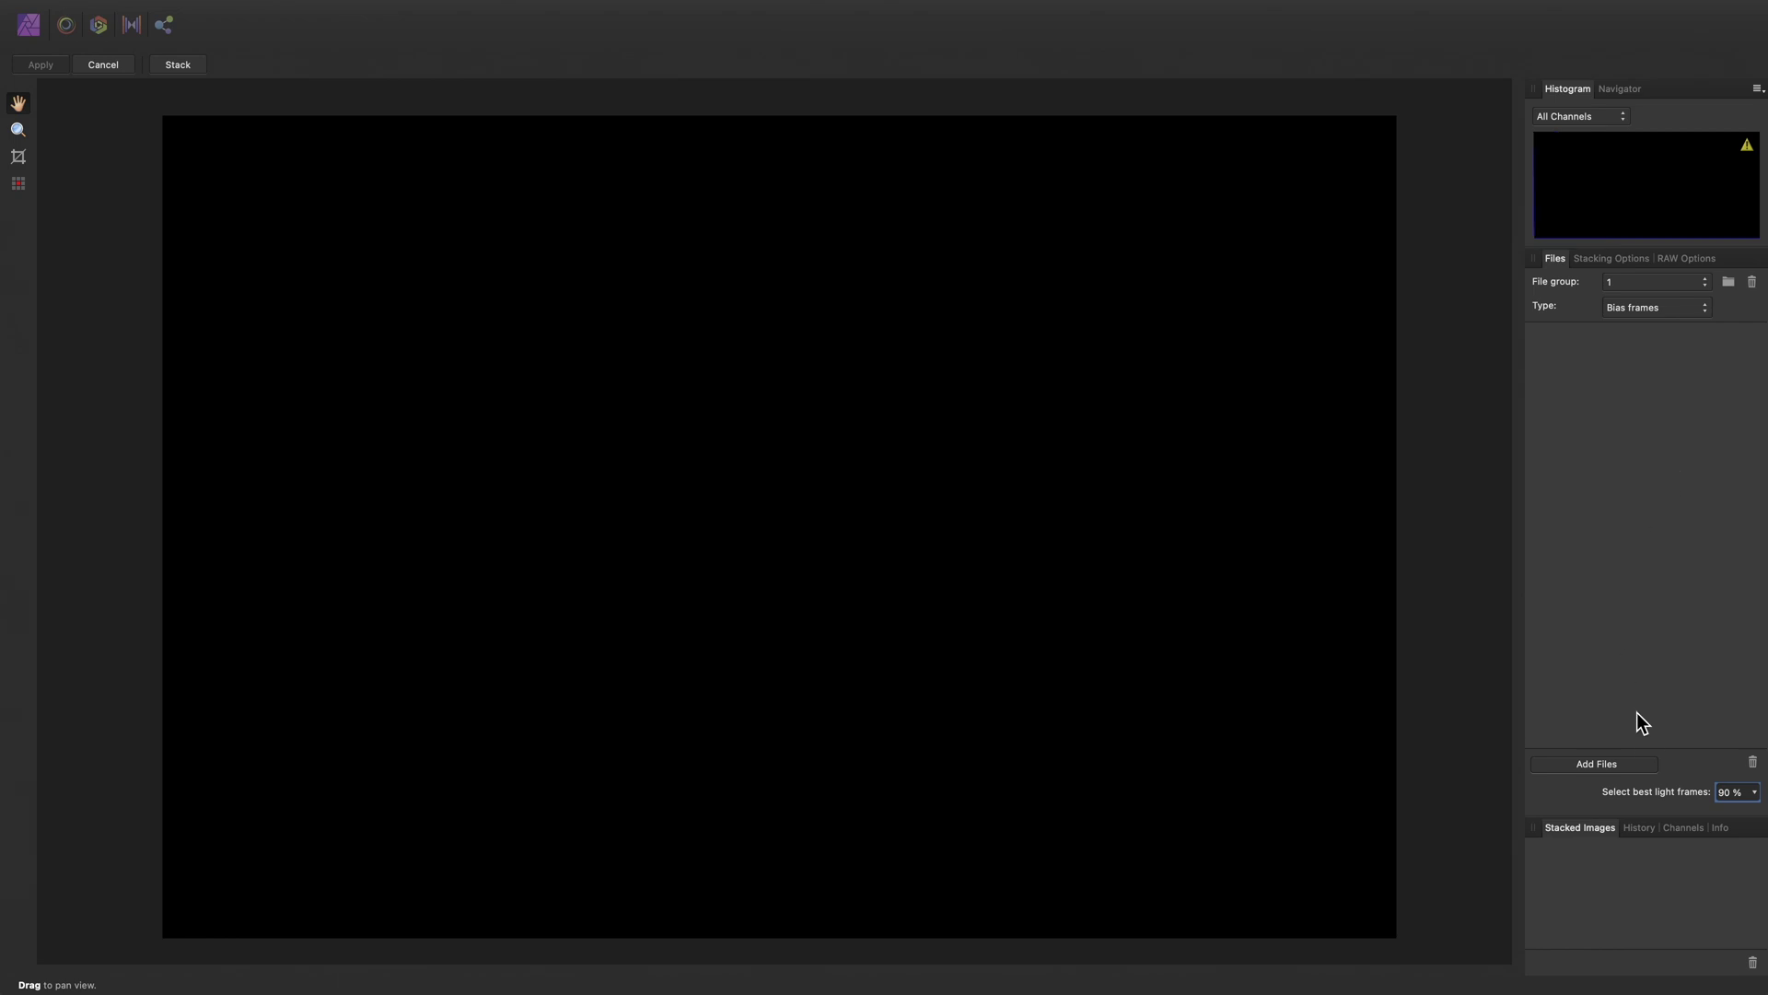
{"action": "left_click", "coordinate": [1647, 763]}
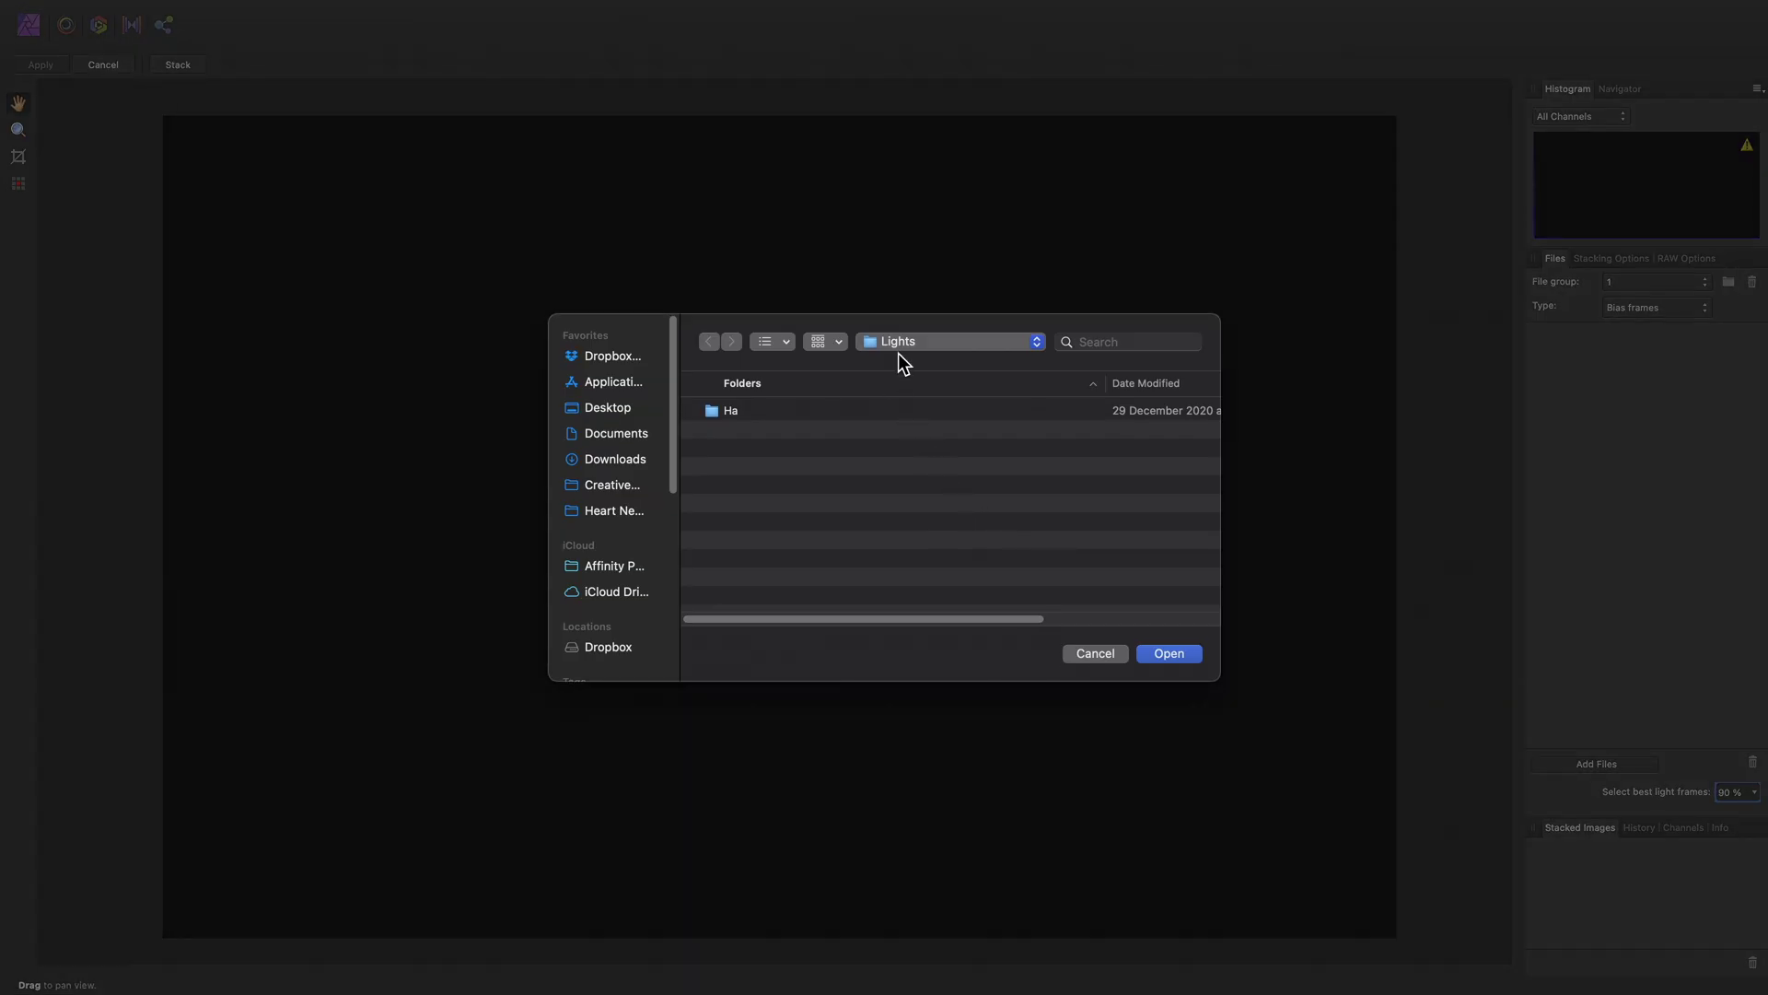
{"action": "left_click", "coordinate": [898, 348]}
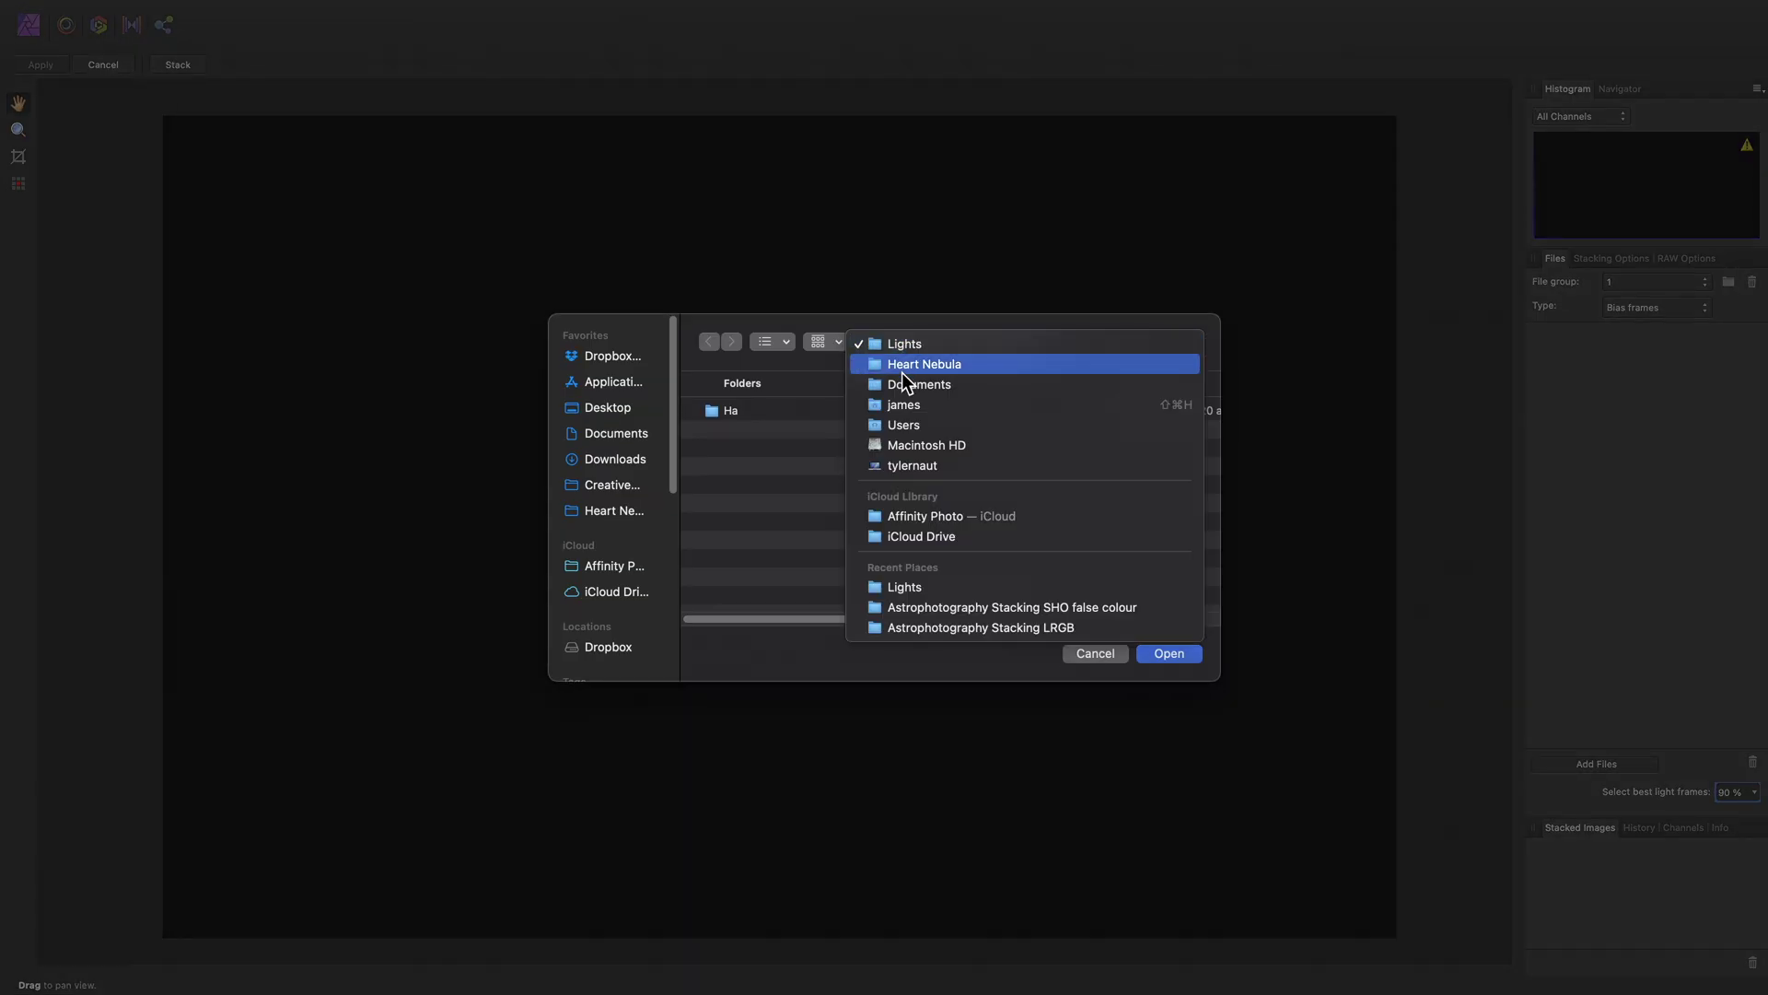
{"action": "left_click", "coordinate": [903, 366]}
{"action": "left_click", "coordinate": [790, 411]}
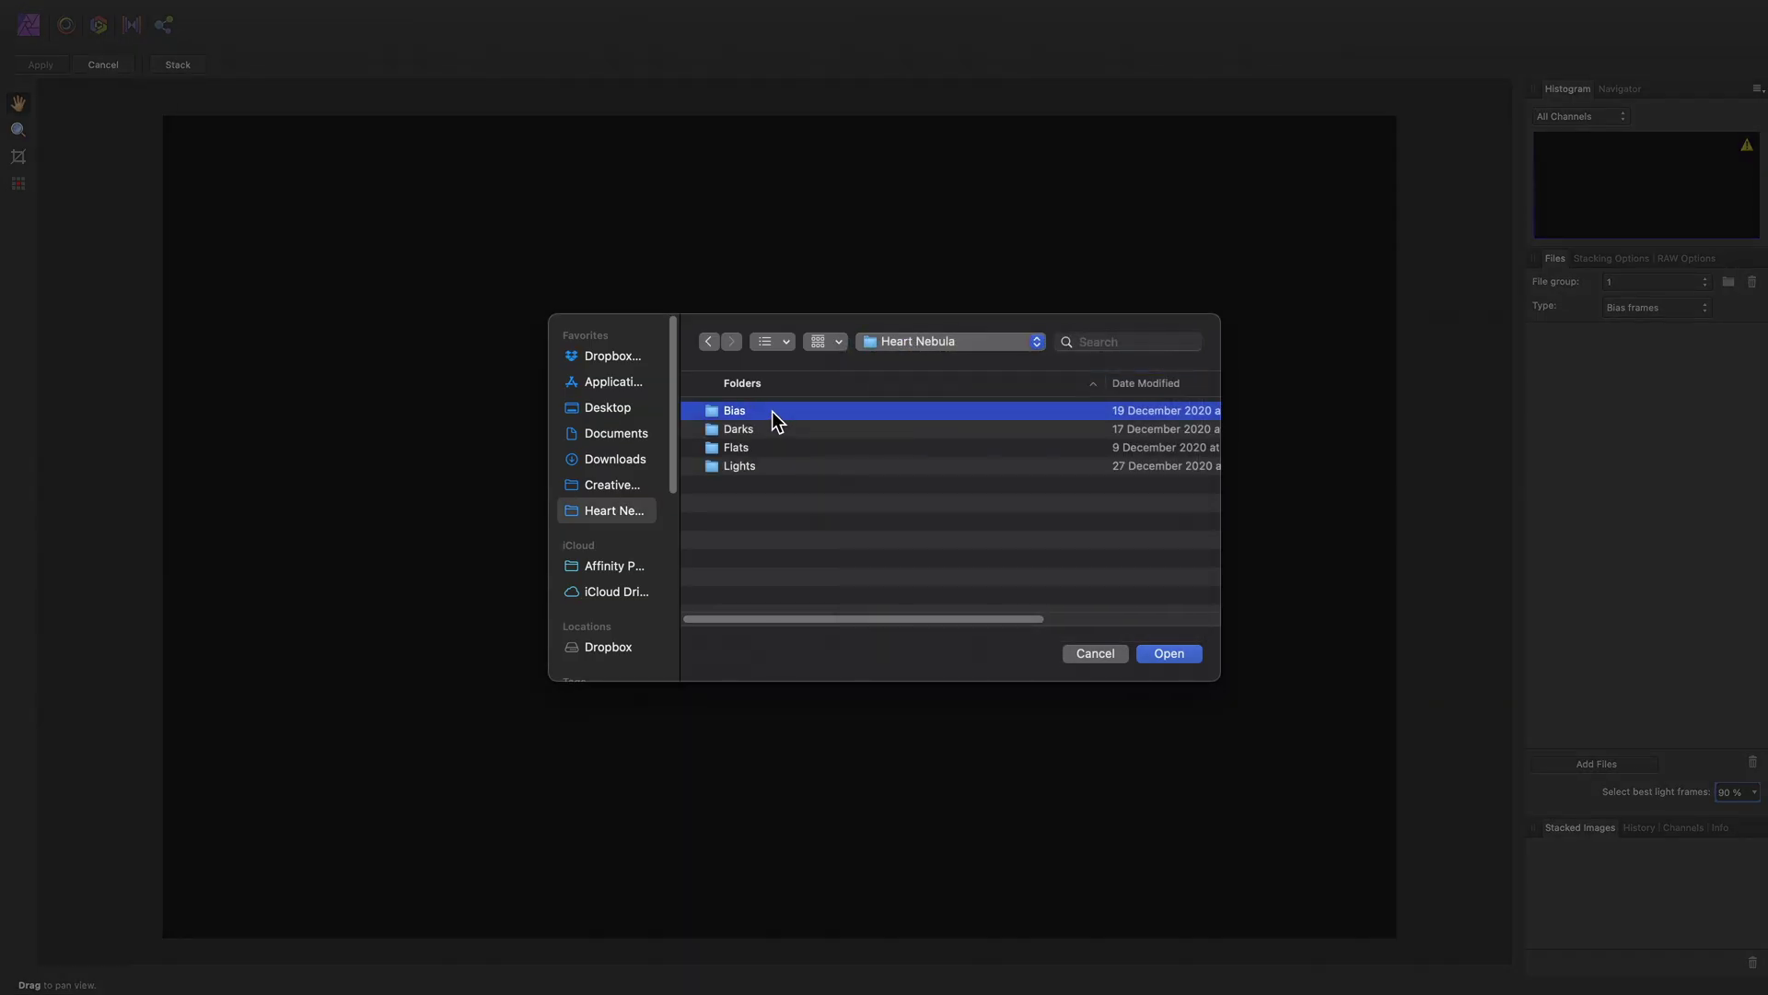
{"action": "left_click", "coordinate": [1166, 656]}
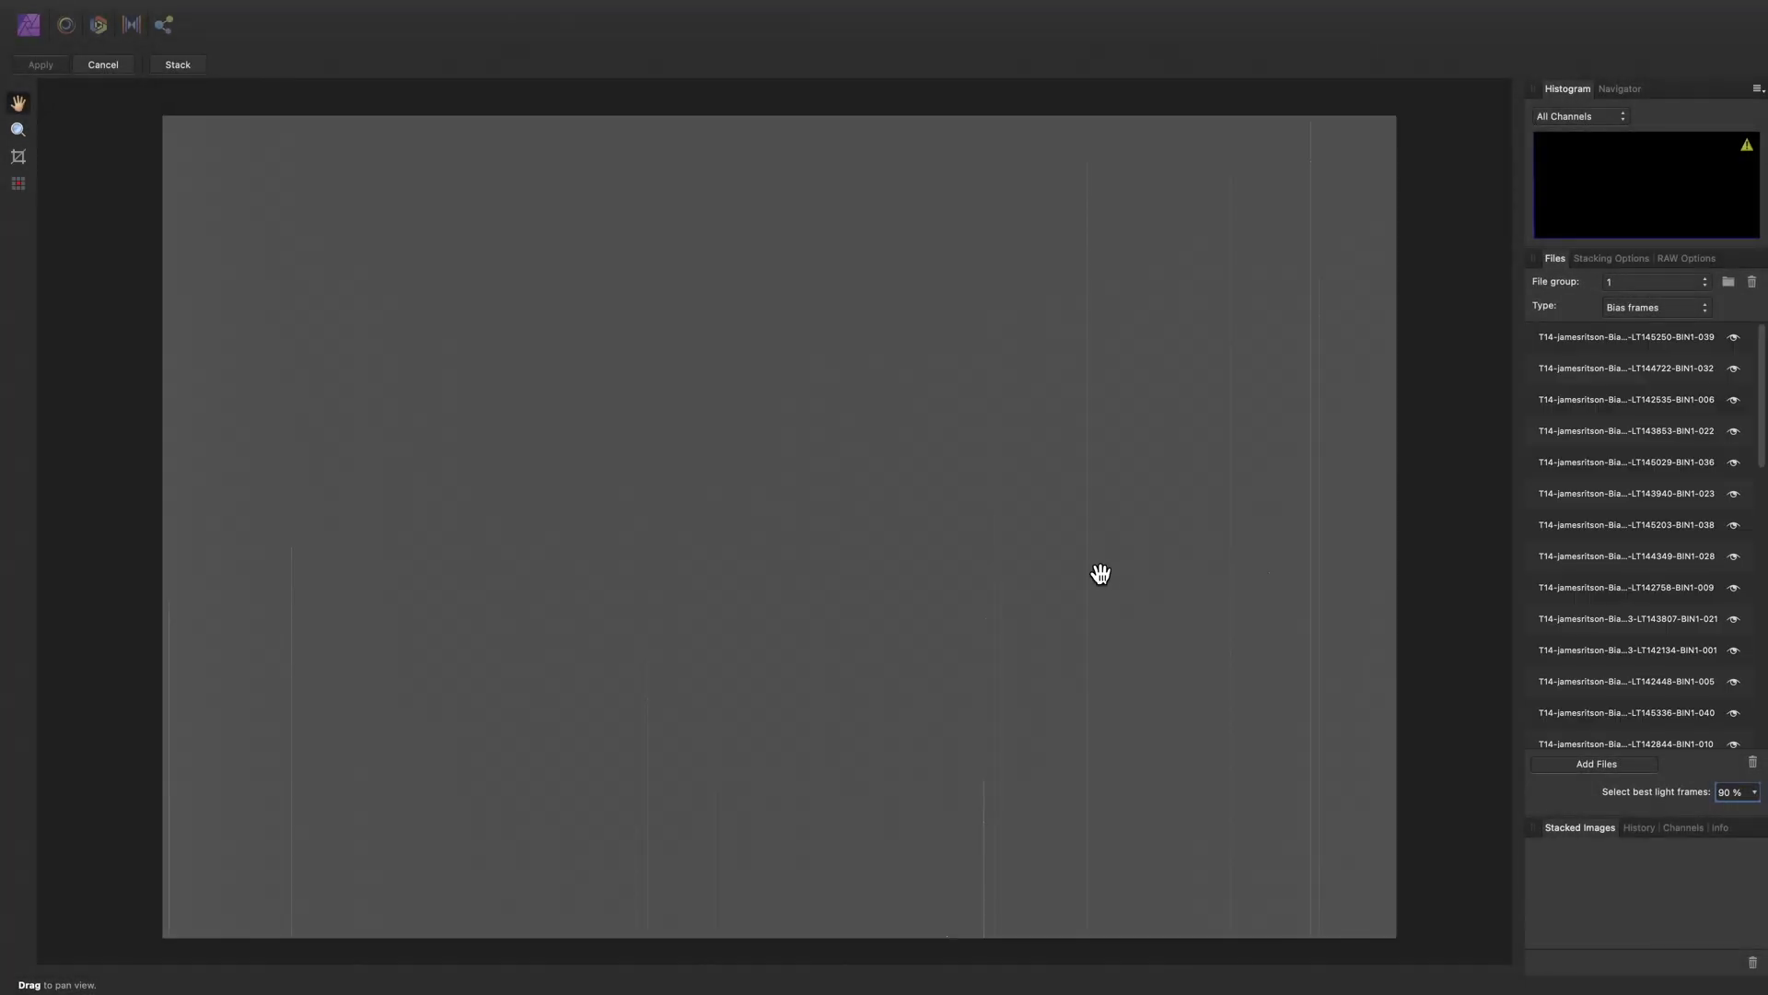
Switch the file type to dark frames and add the Darks folder from Heart Nebula
{"action": "left_click", "coordinate": [1671, 303]}
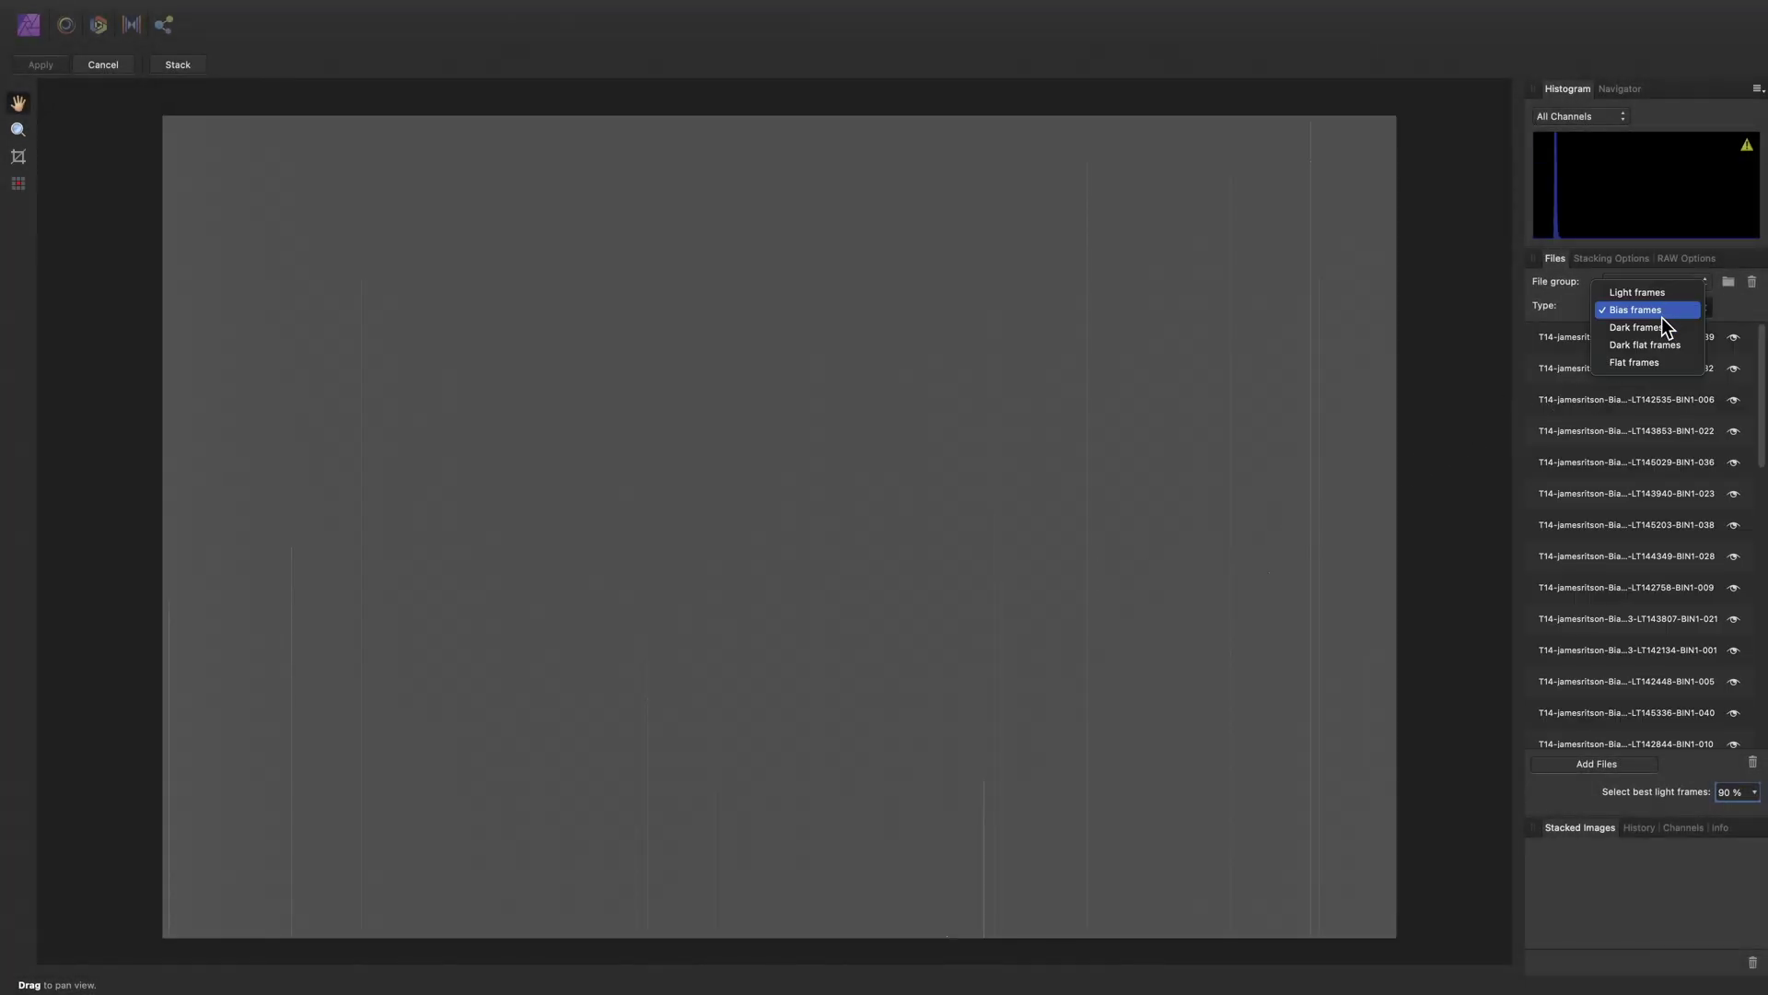
{"action": "left_click", "coordinate": [1656, 324]}
{"action": "left_click", "coordinate": [1594, 762]}
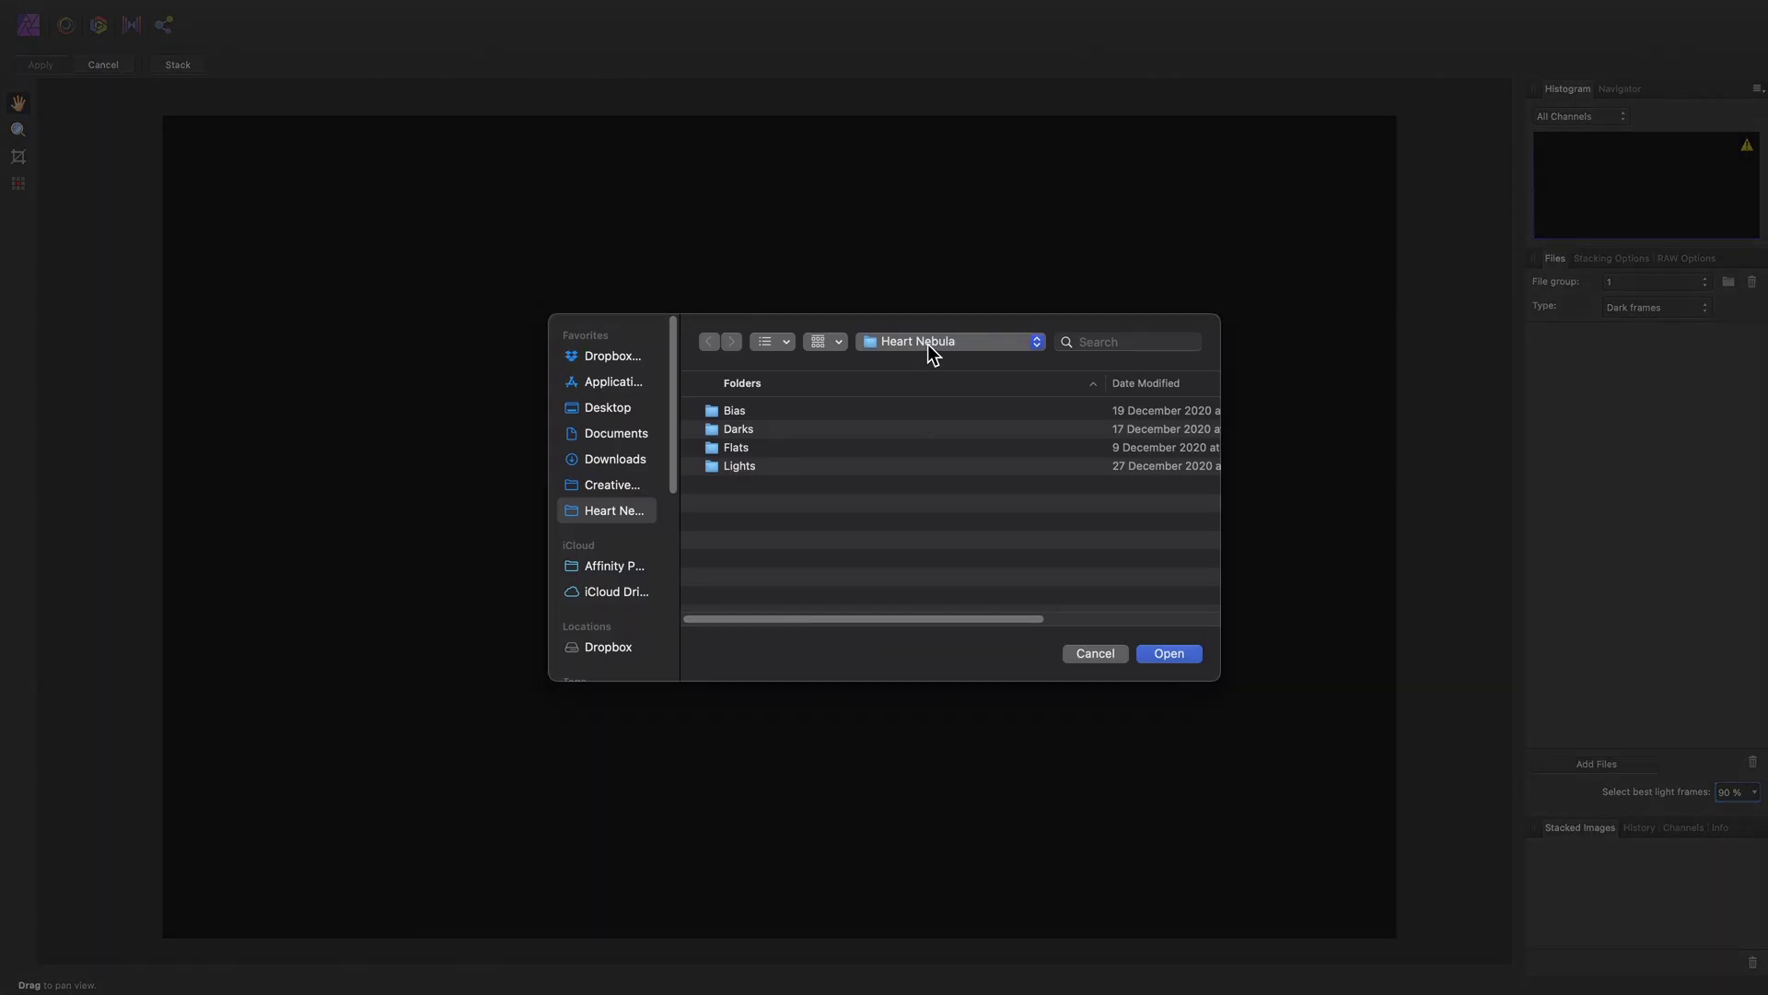
{"action": "left_click", "coordinate": [785, 431]}
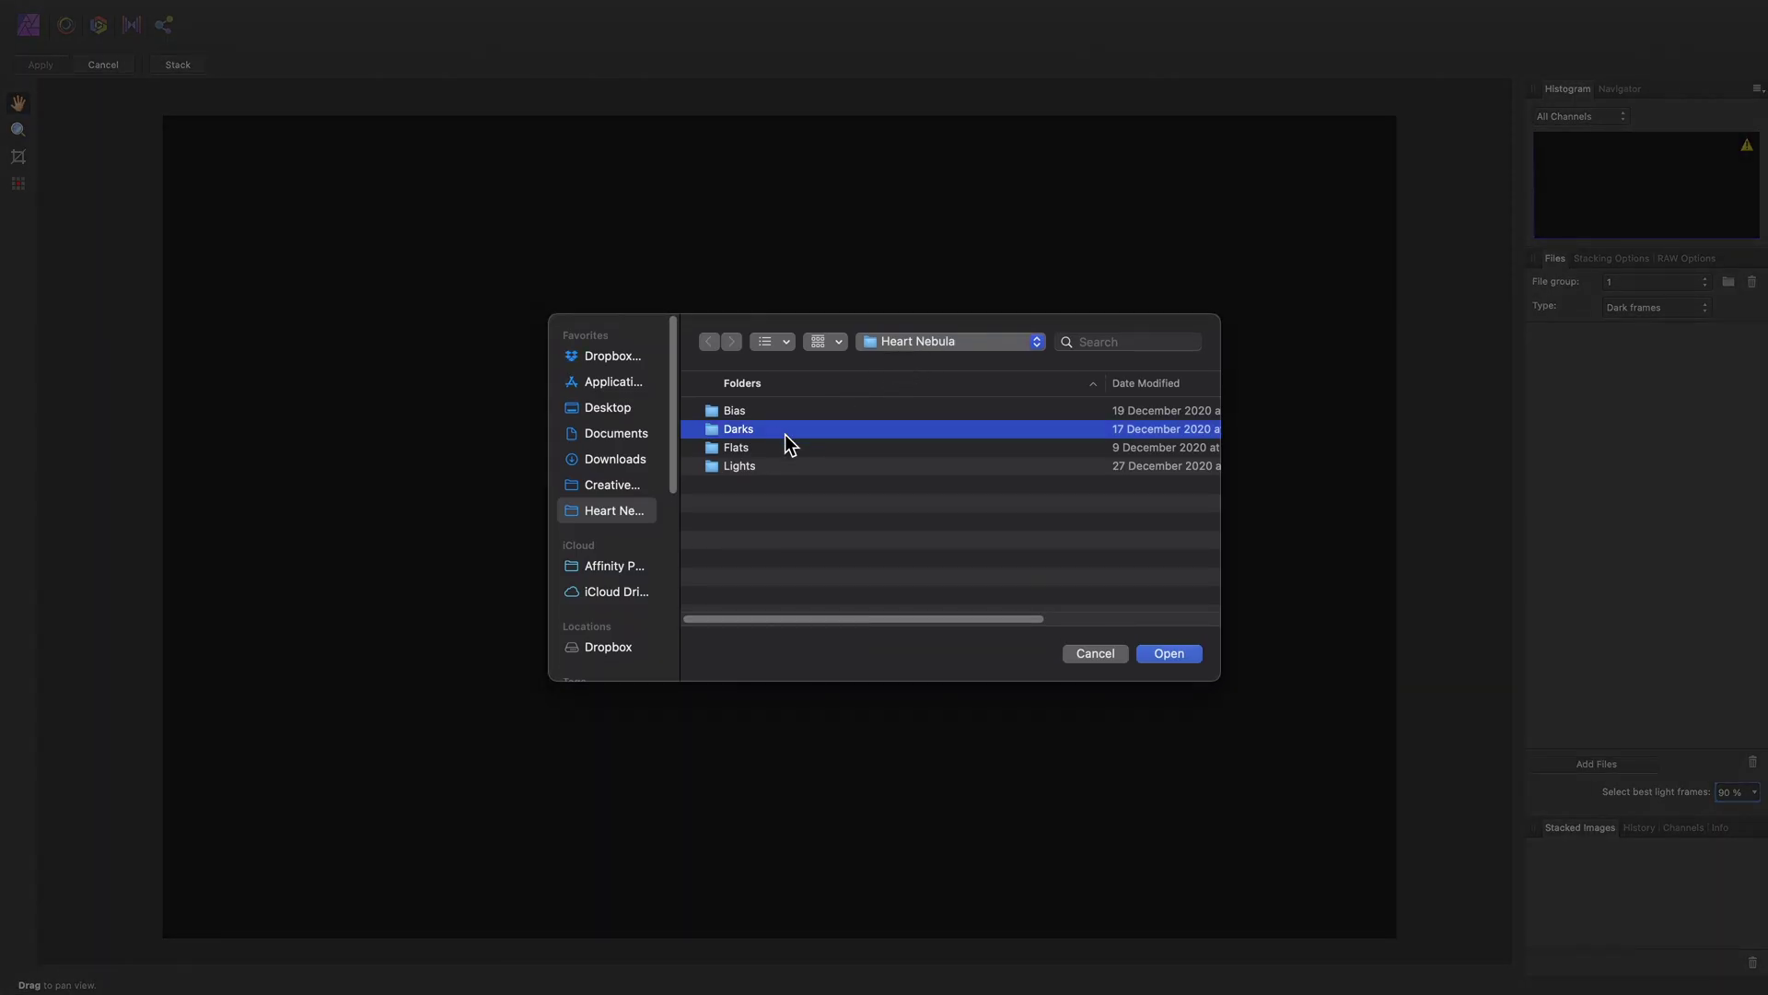
{"action": "left_click", "coordinate": [1179, 662]}
Switch the file type to flat frames and add the Ha folder from the Heart Nebula Flats folder
{"action": "left_click", "coordinate": [1649, 308]}
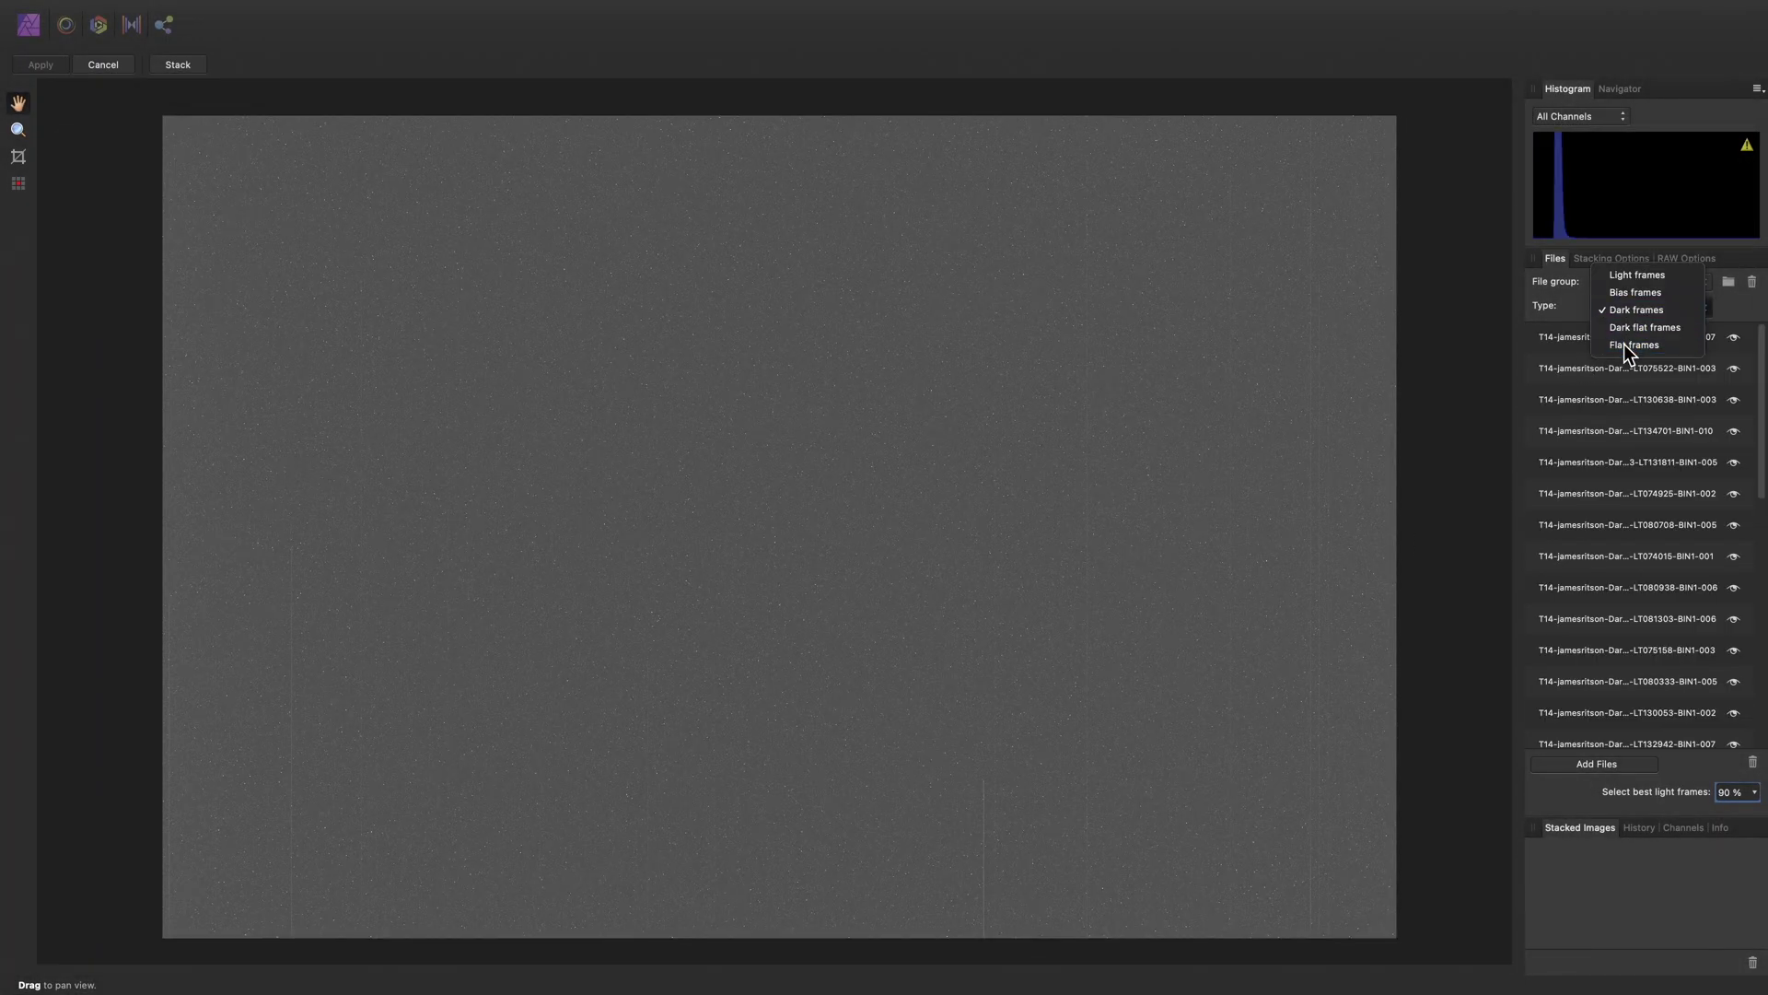
{"action": "left_click", "coordinate": [1623, 345]}
{"action": "left_click", "coordinate": [1556, 763]}
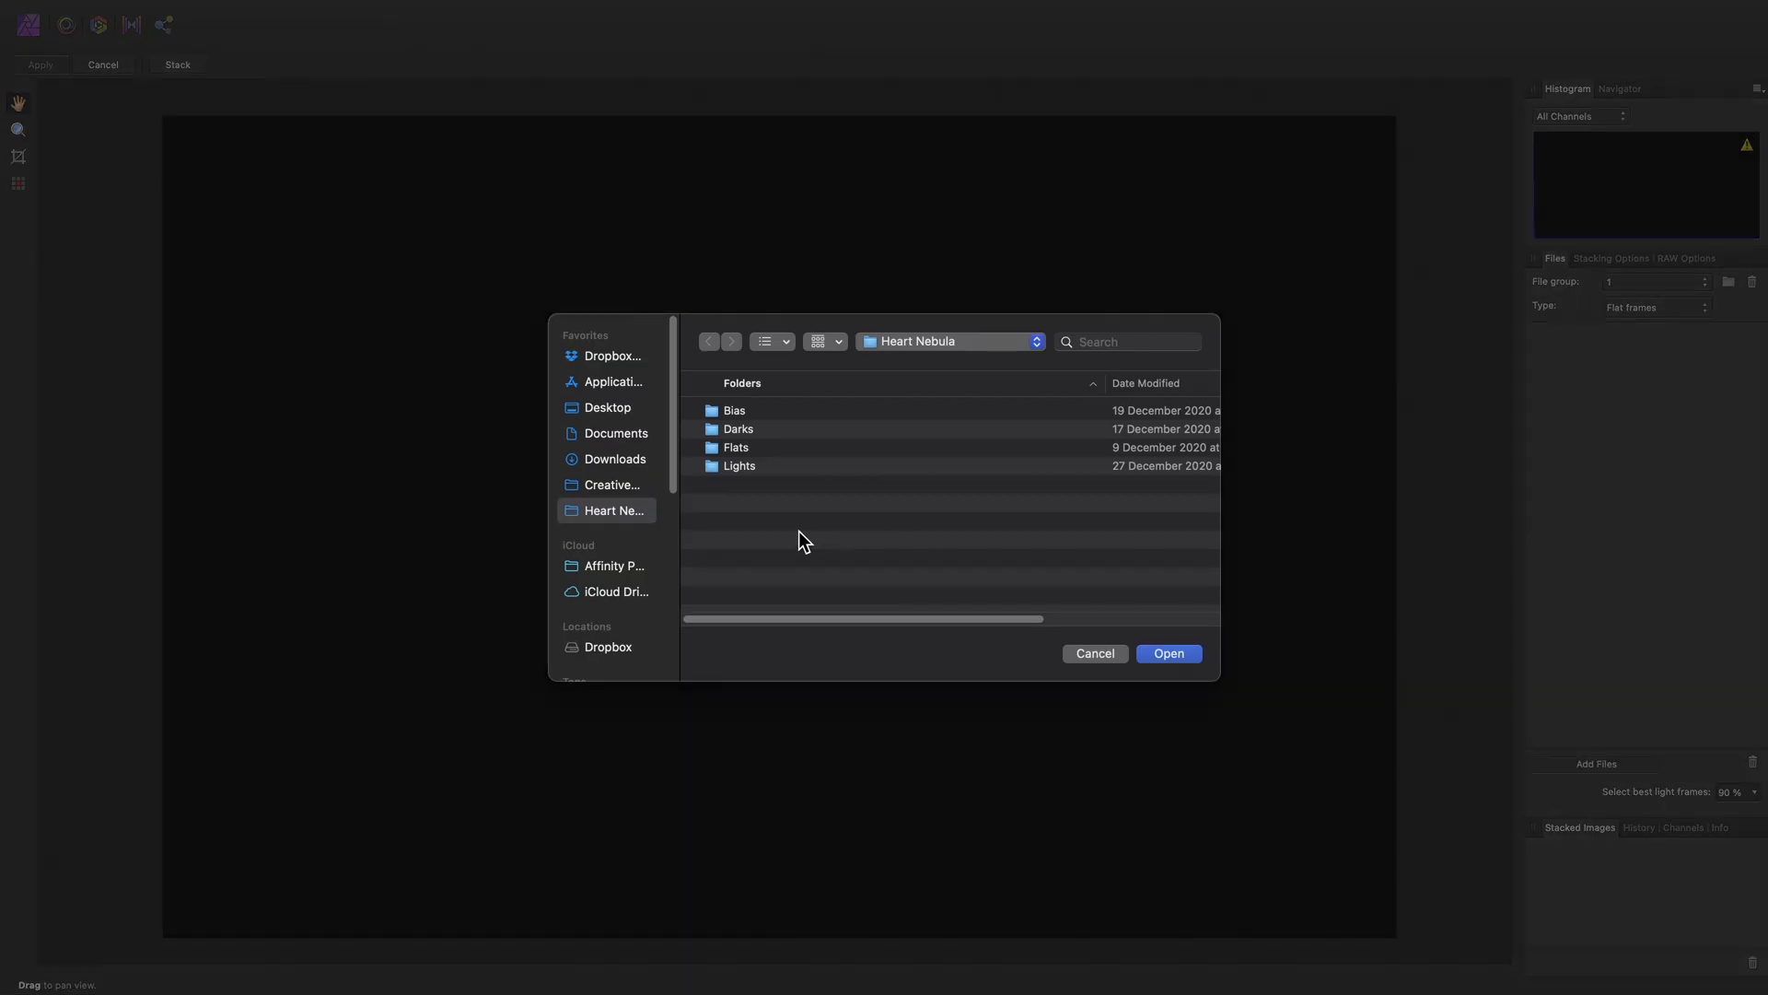
{"action": "double_click", "coordinate": [755, 447]}
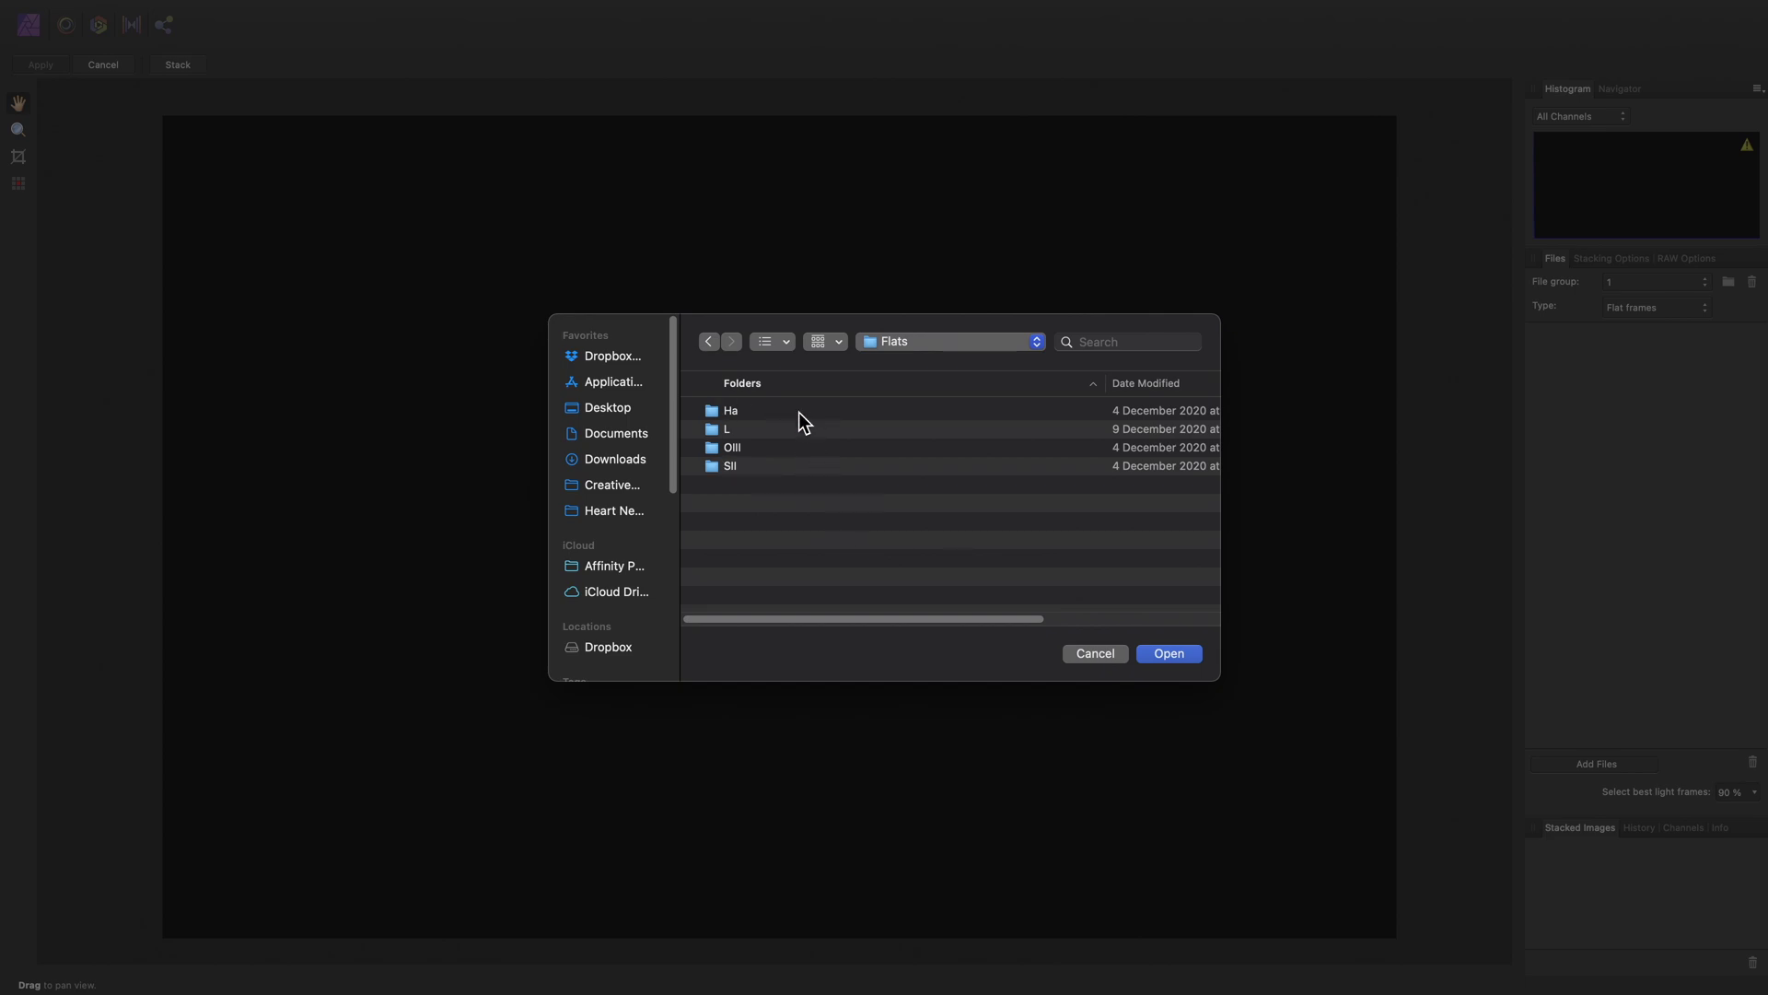
{"action": "left_click", "coordinate": [740, 411]}
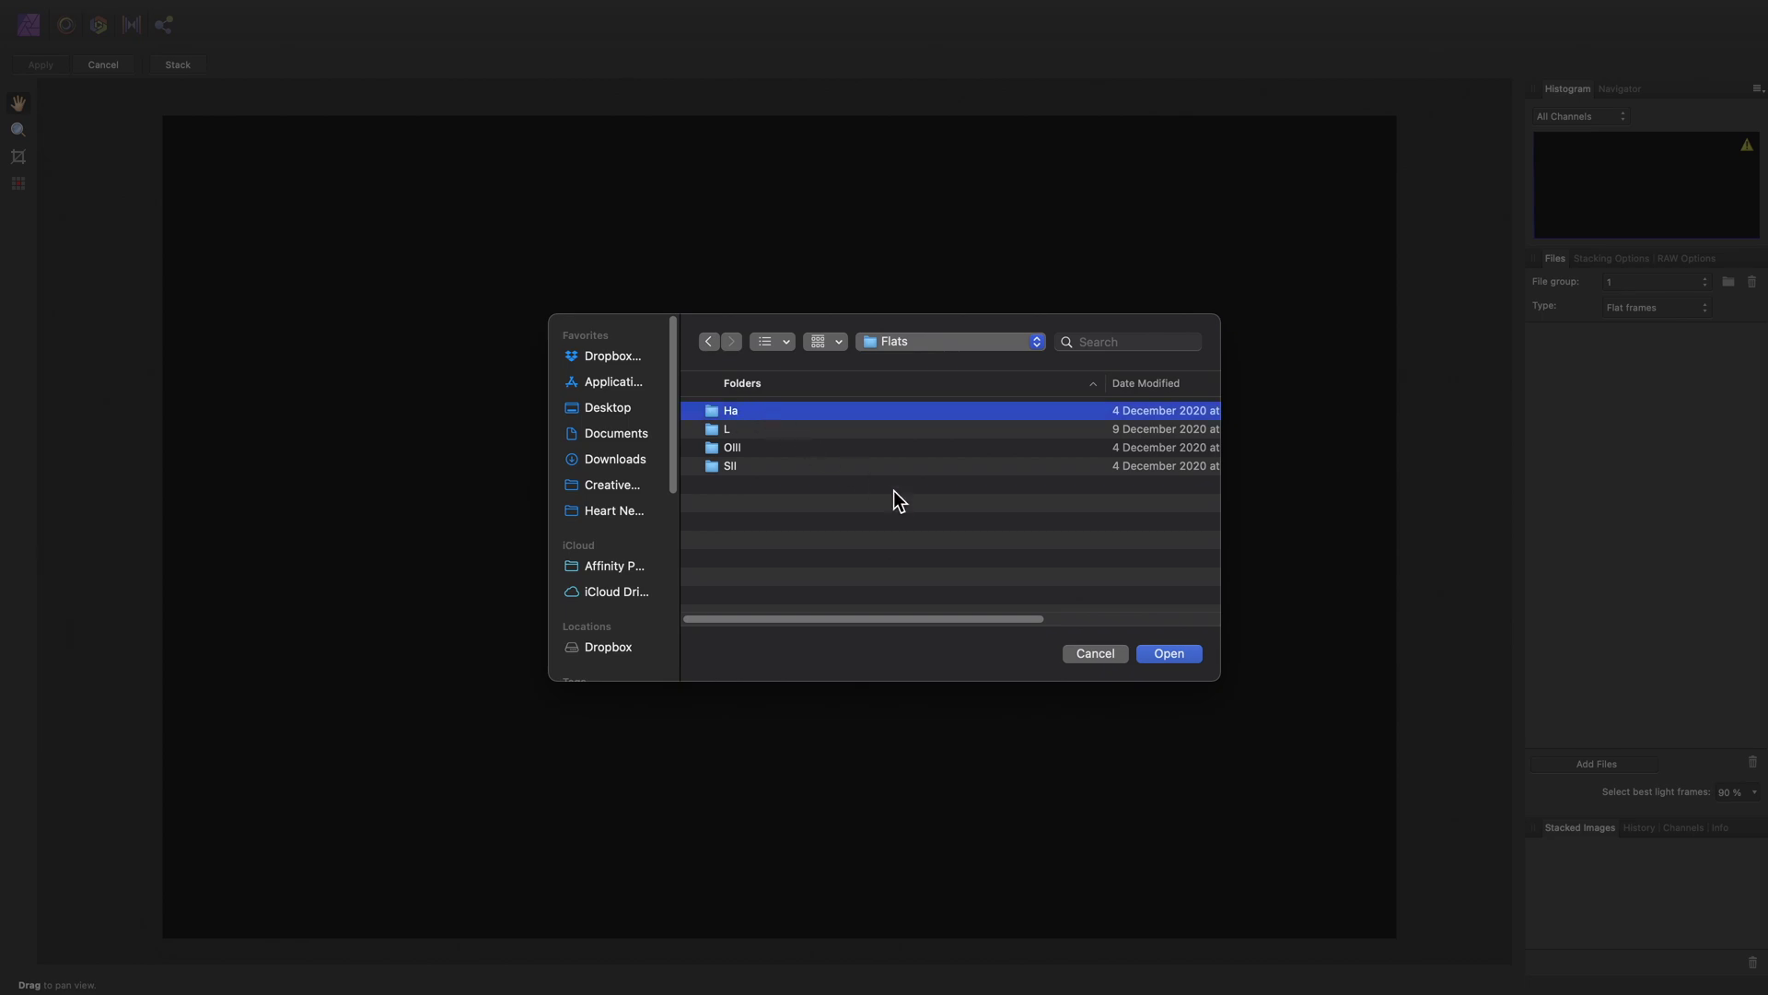
{"action": "left_click", "coordinate": [1166, 652]}
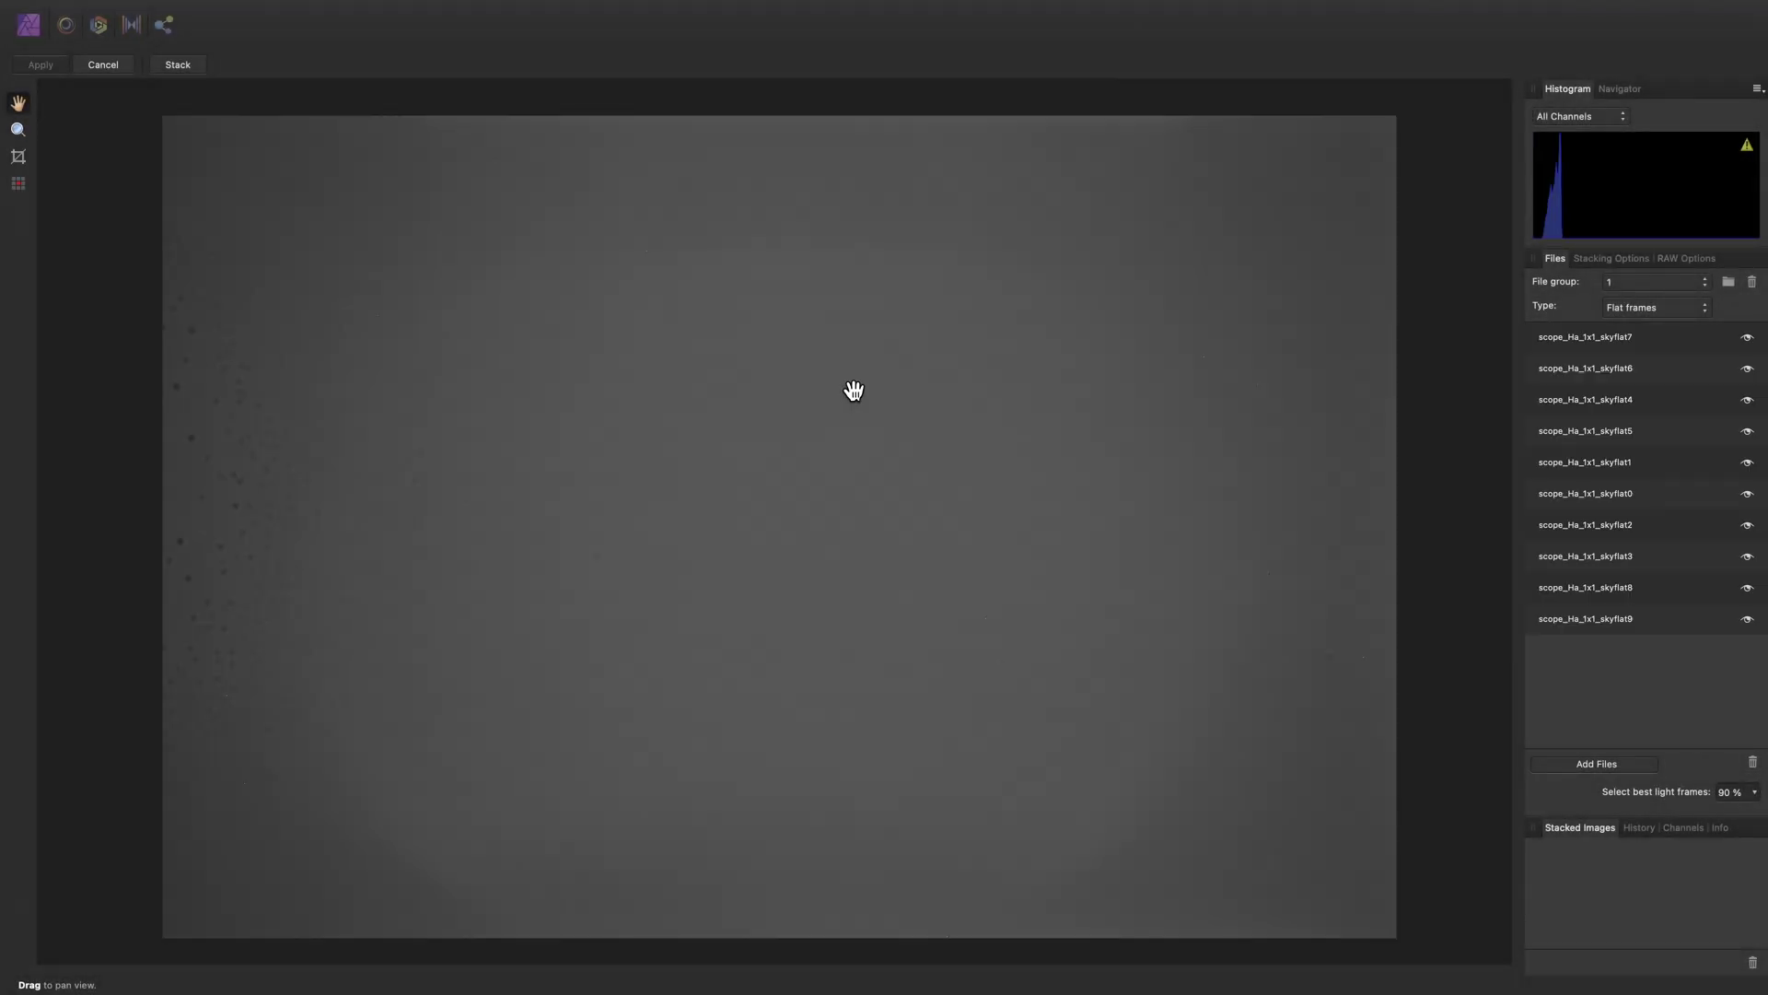
Return to the light frames and examine the detected bad pixels in the first frame up close with the bad pixel tool
{"action": "left_click", "coordinate": [1698, 307]}
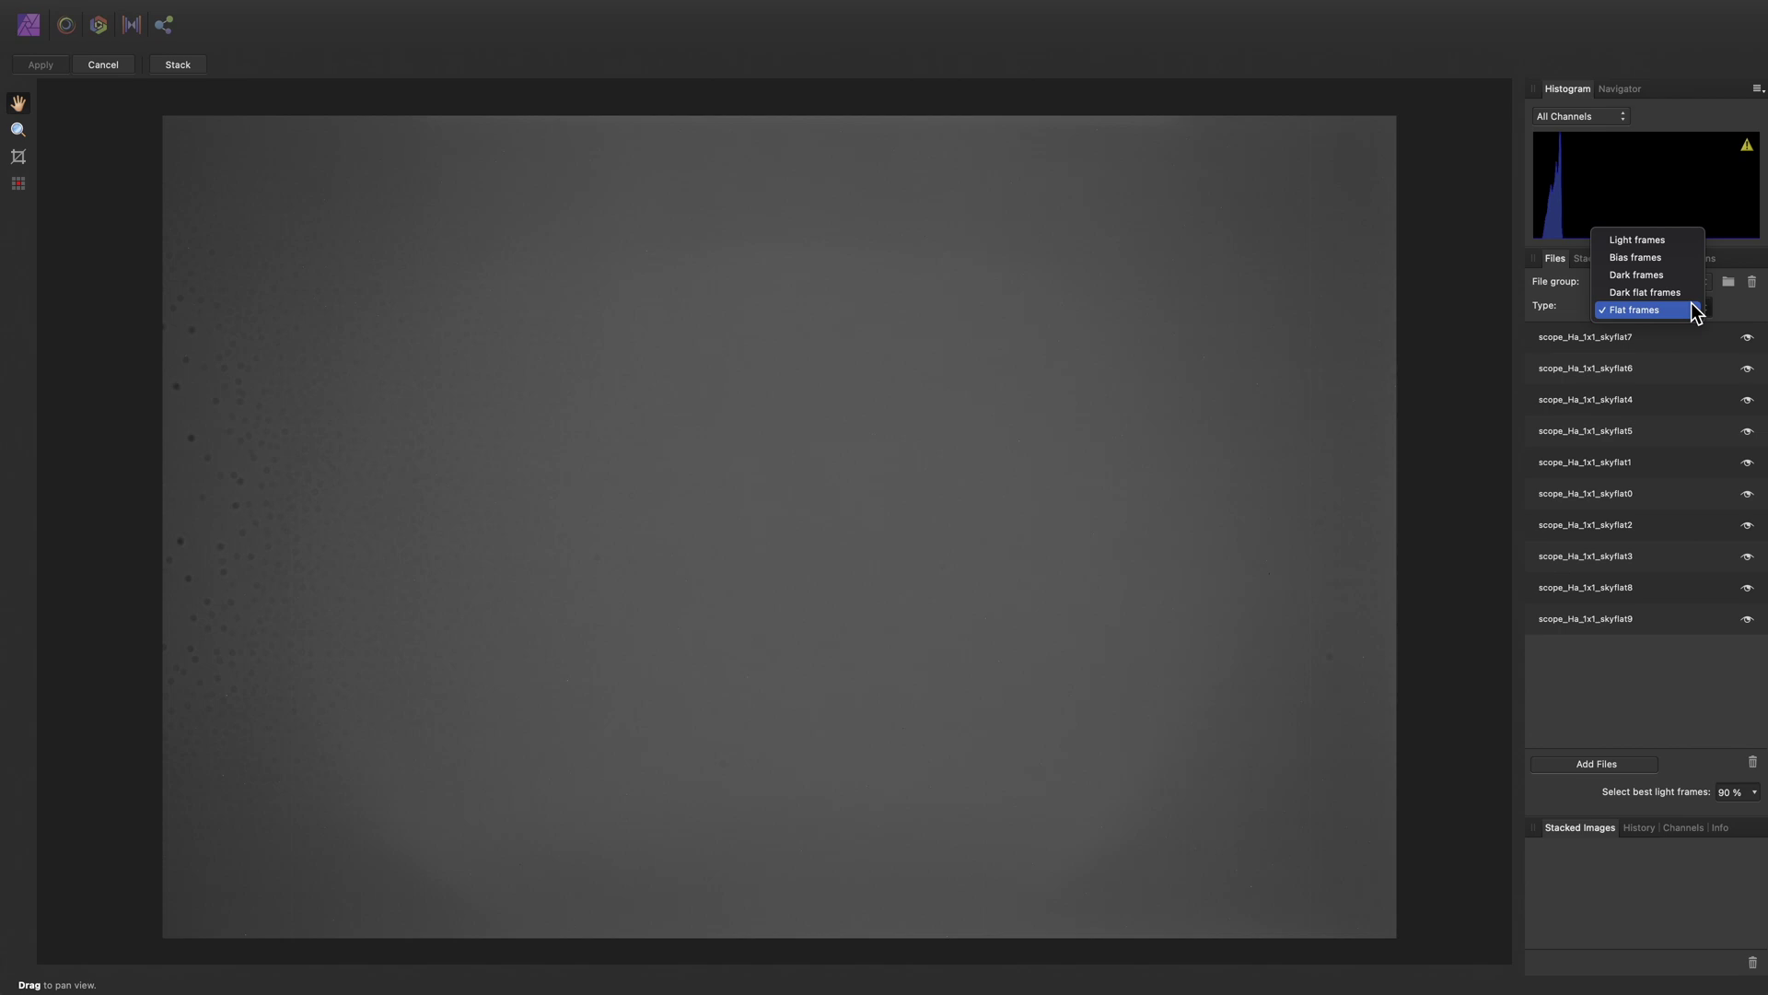
{"action": "left_click", "coordinate": [1667, 239]}
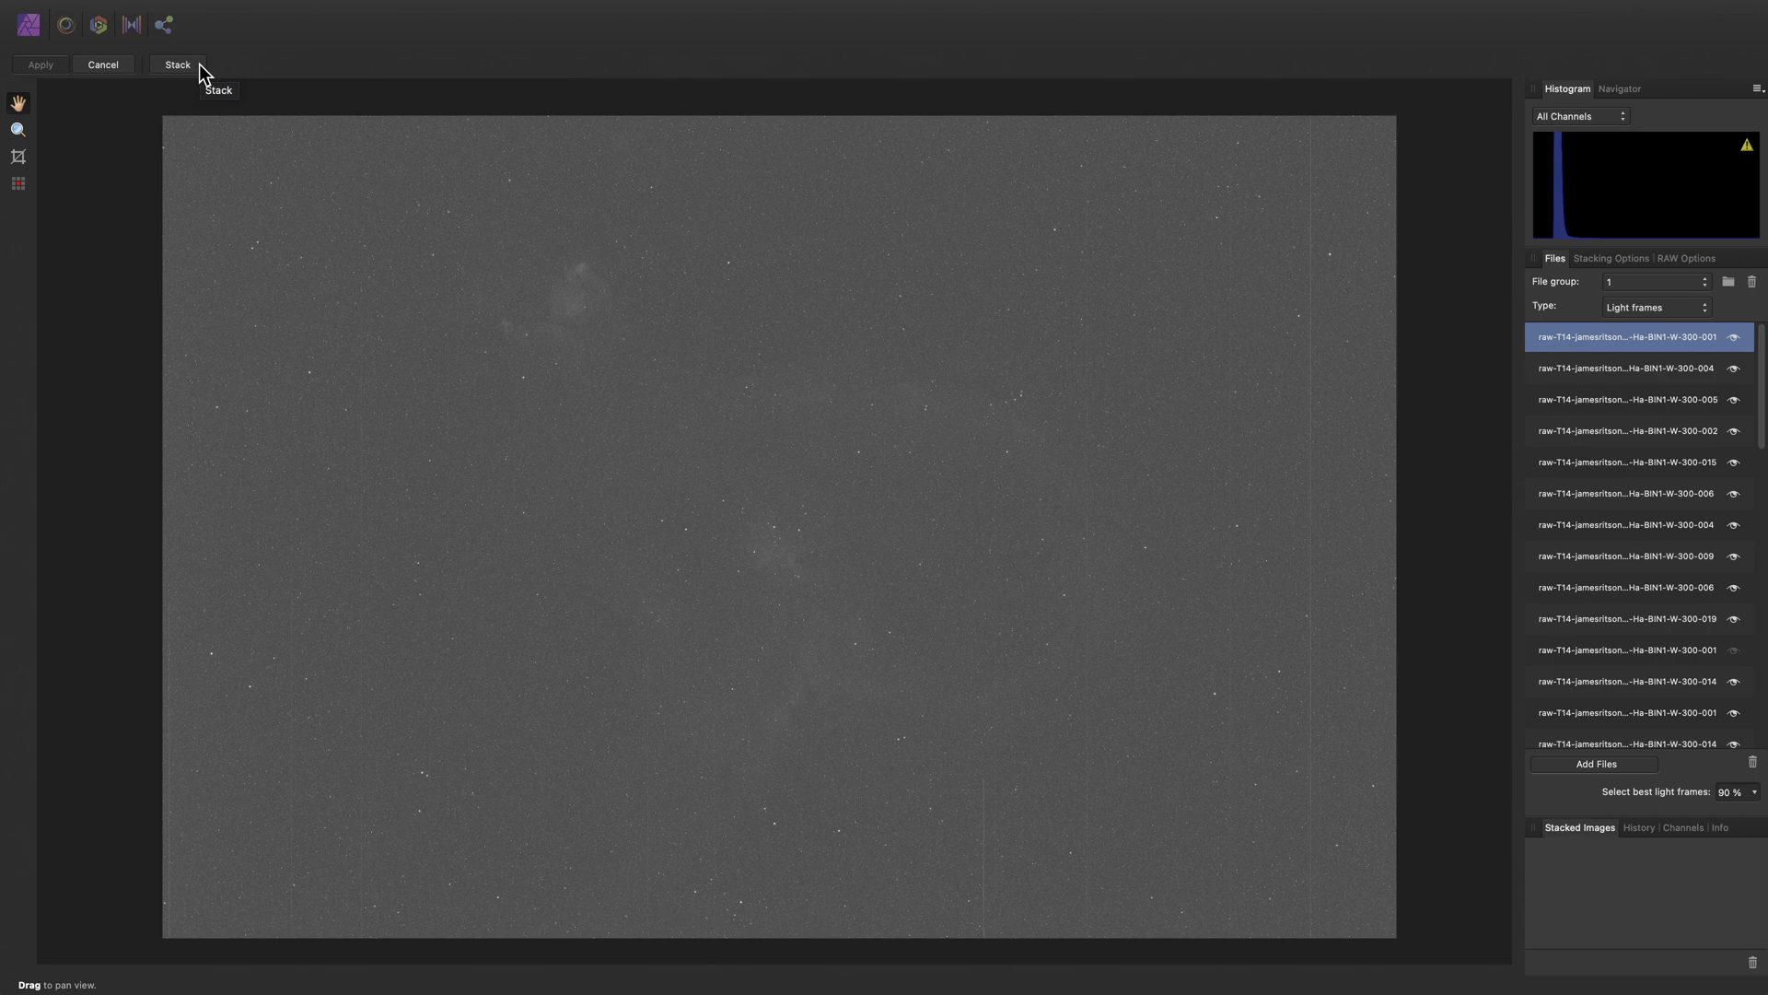
{"action": "left_click", "coordinate": [18, 184]}
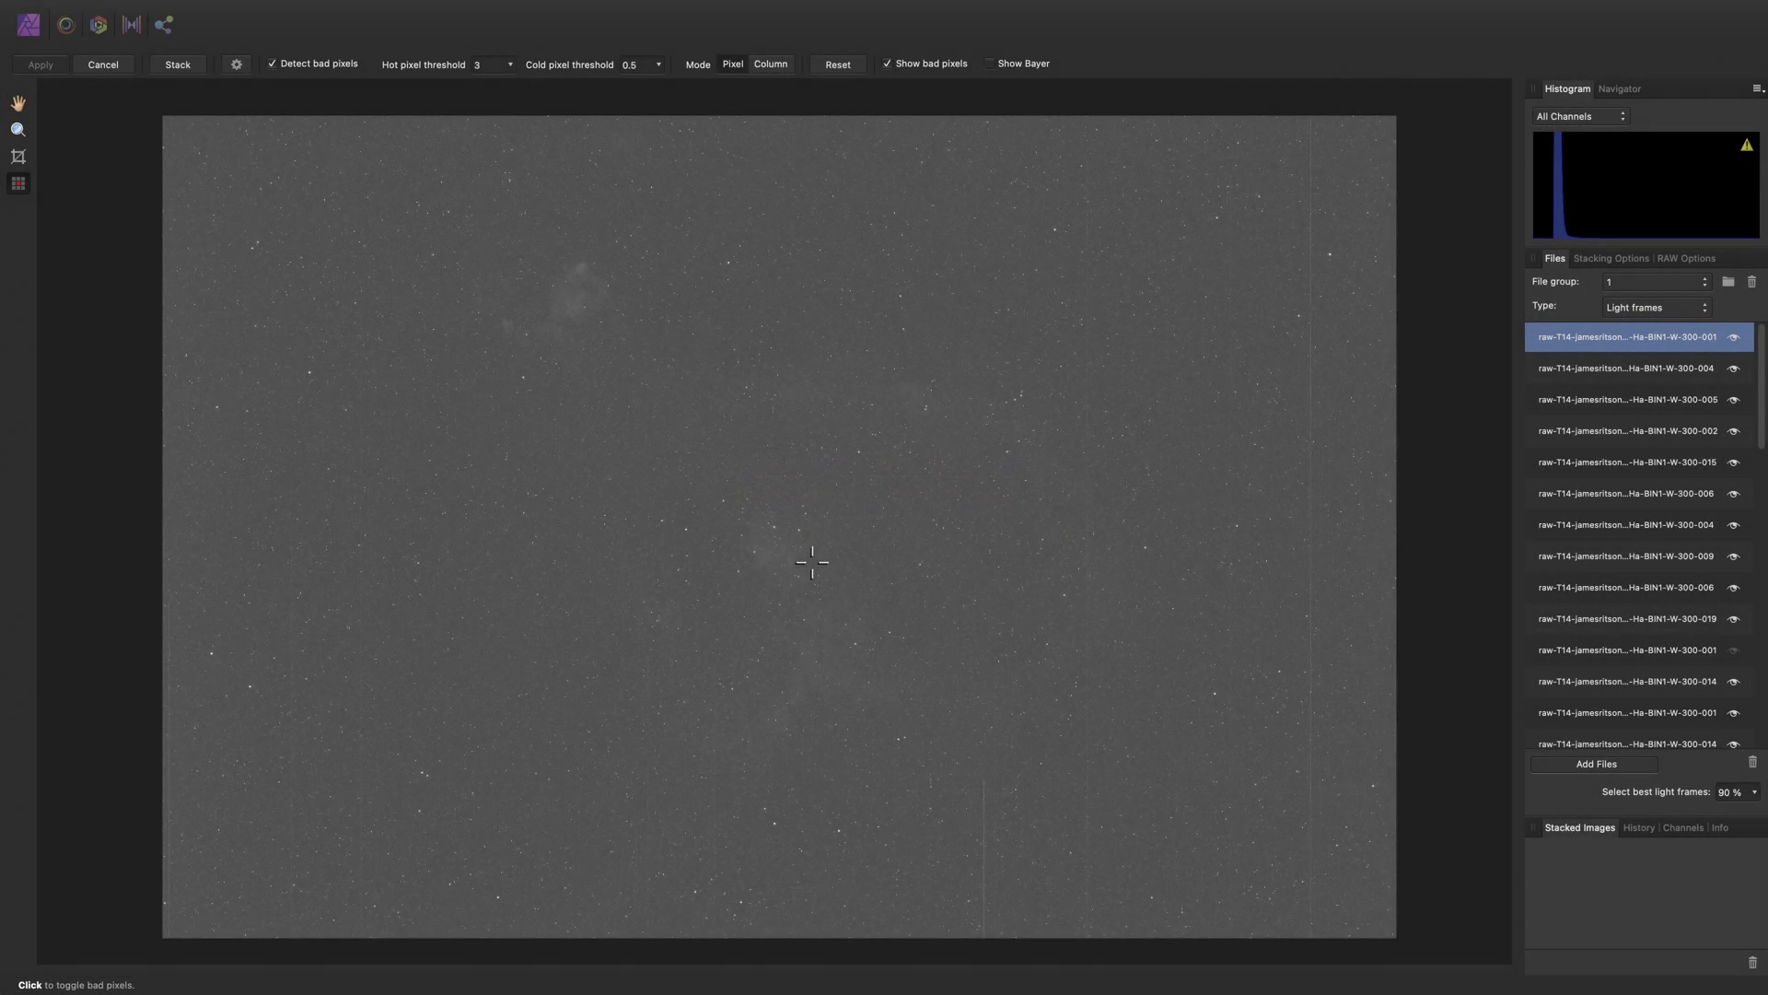
{"action": "scroll", "coordinate": [548, 545], "scroll_direction": "up", "scroll_amount": 1}
{"action": "scroll", "coordinate": [548, 545], "scroll_direction": "up", "scroll_amount": 4}
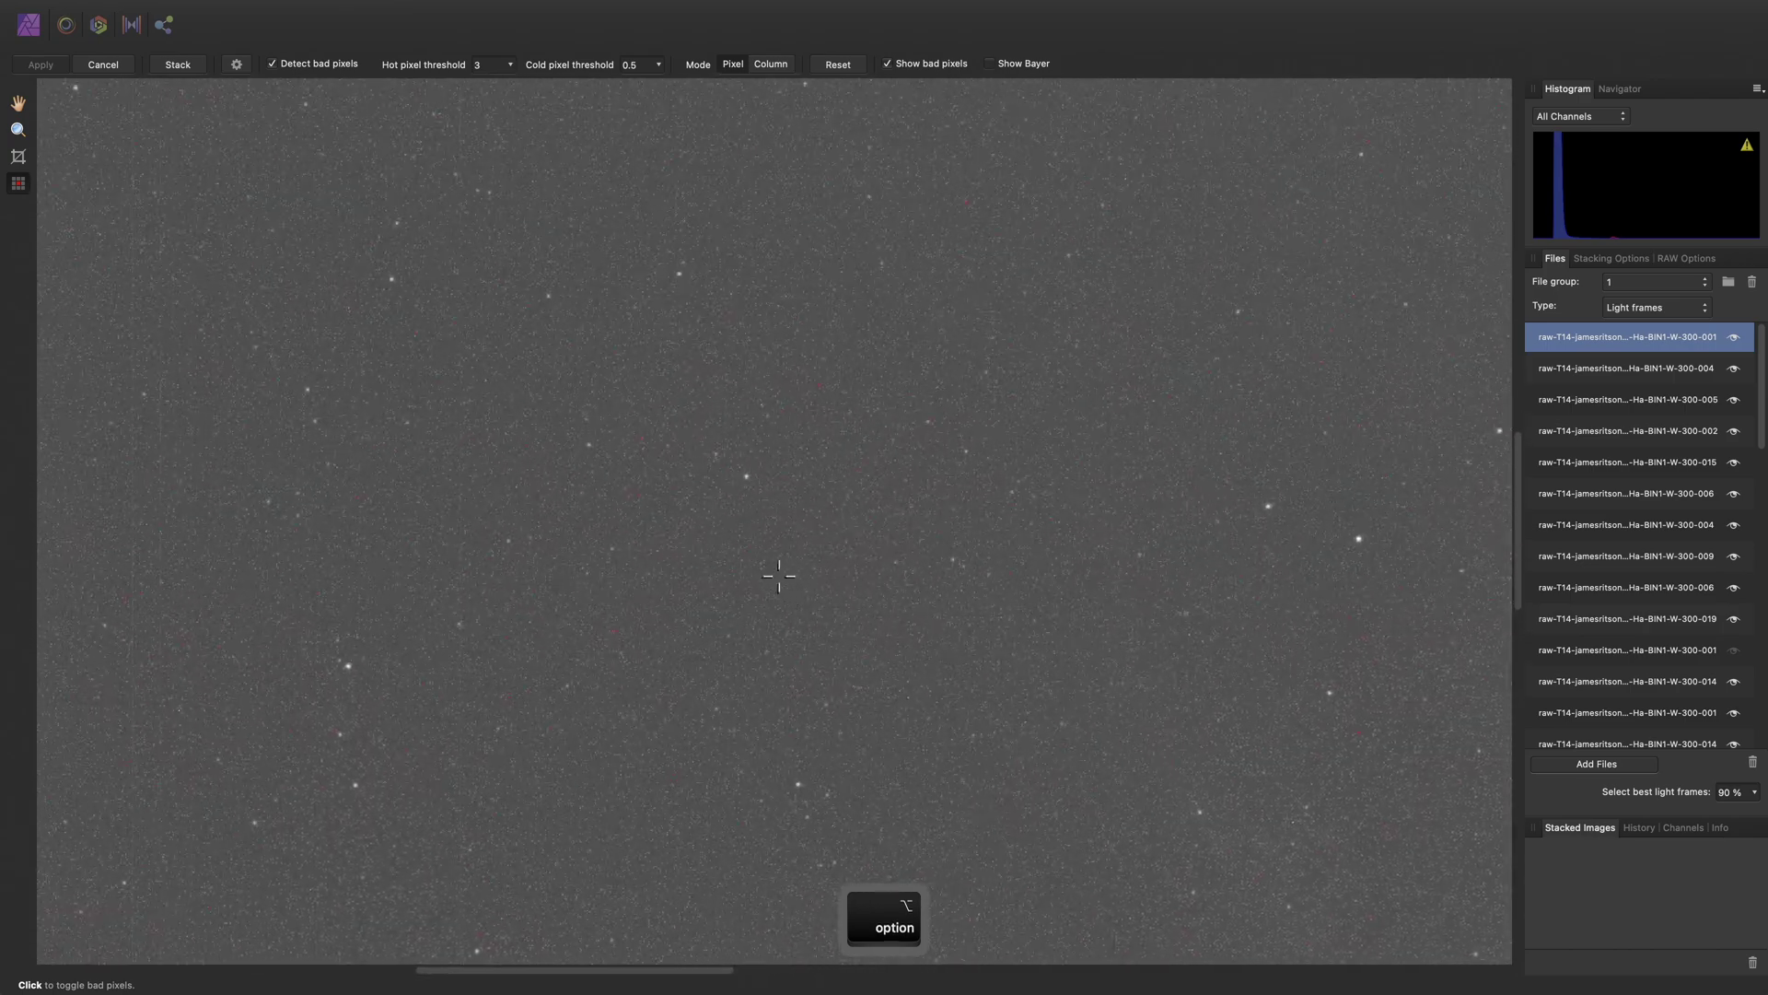
{"action": "scroll", "coordinate": [778, 576], "scroll_direction": "up", "scroll_amount": 3}
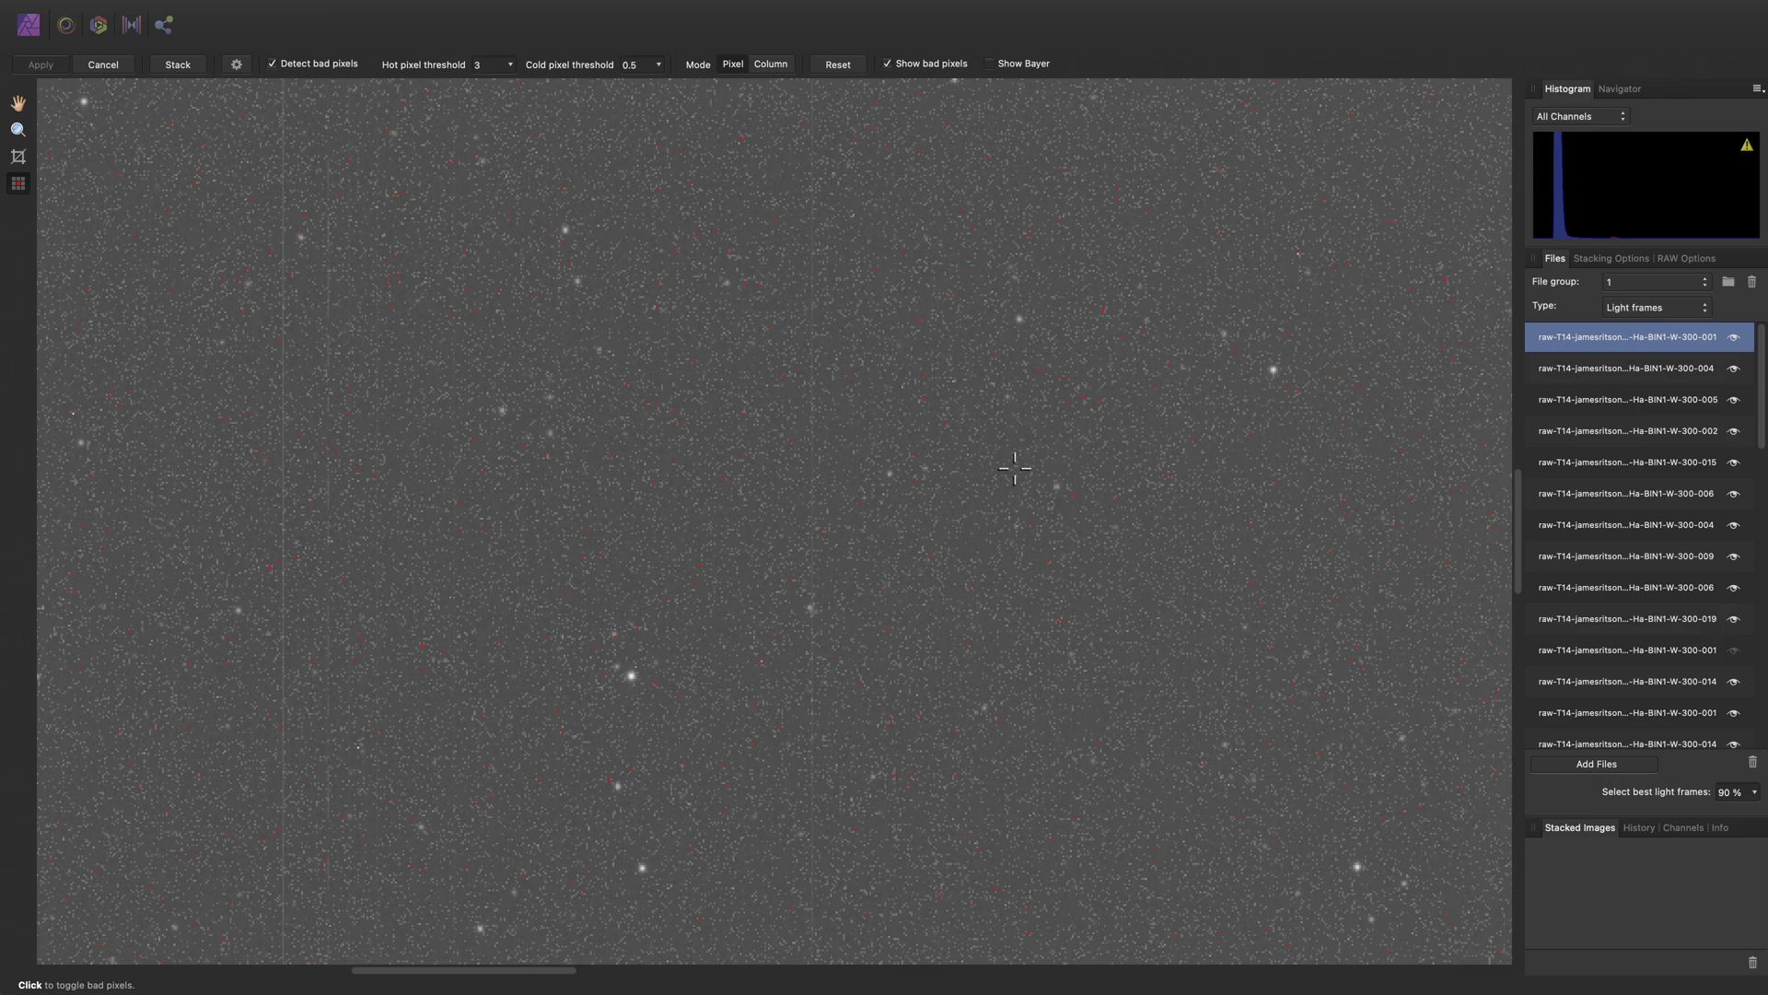
Lower the hot pixel threshold to 0.1 and inspect the bad pixels and columns flagged across the light frame
{"action": "left_click", "coordinate": [511, 64]}
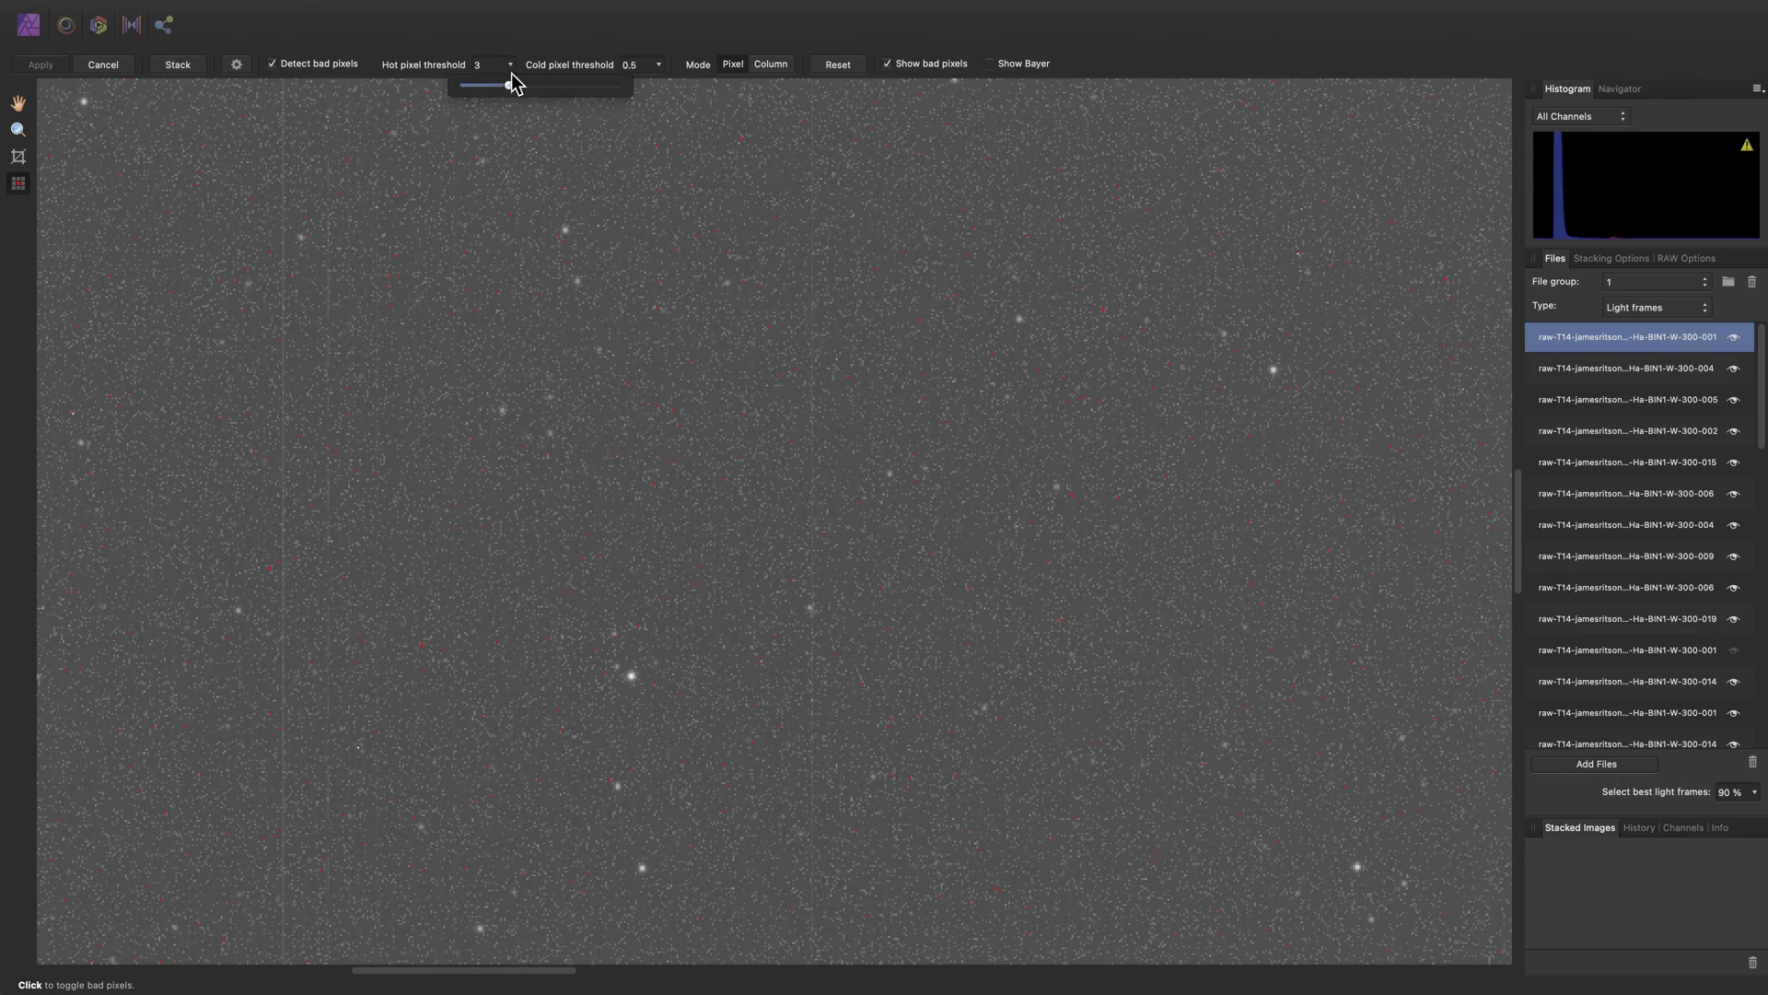
{"action": "left_click_drag", "start_coordinate": [508, 84], "coordinate": [462, 85]}
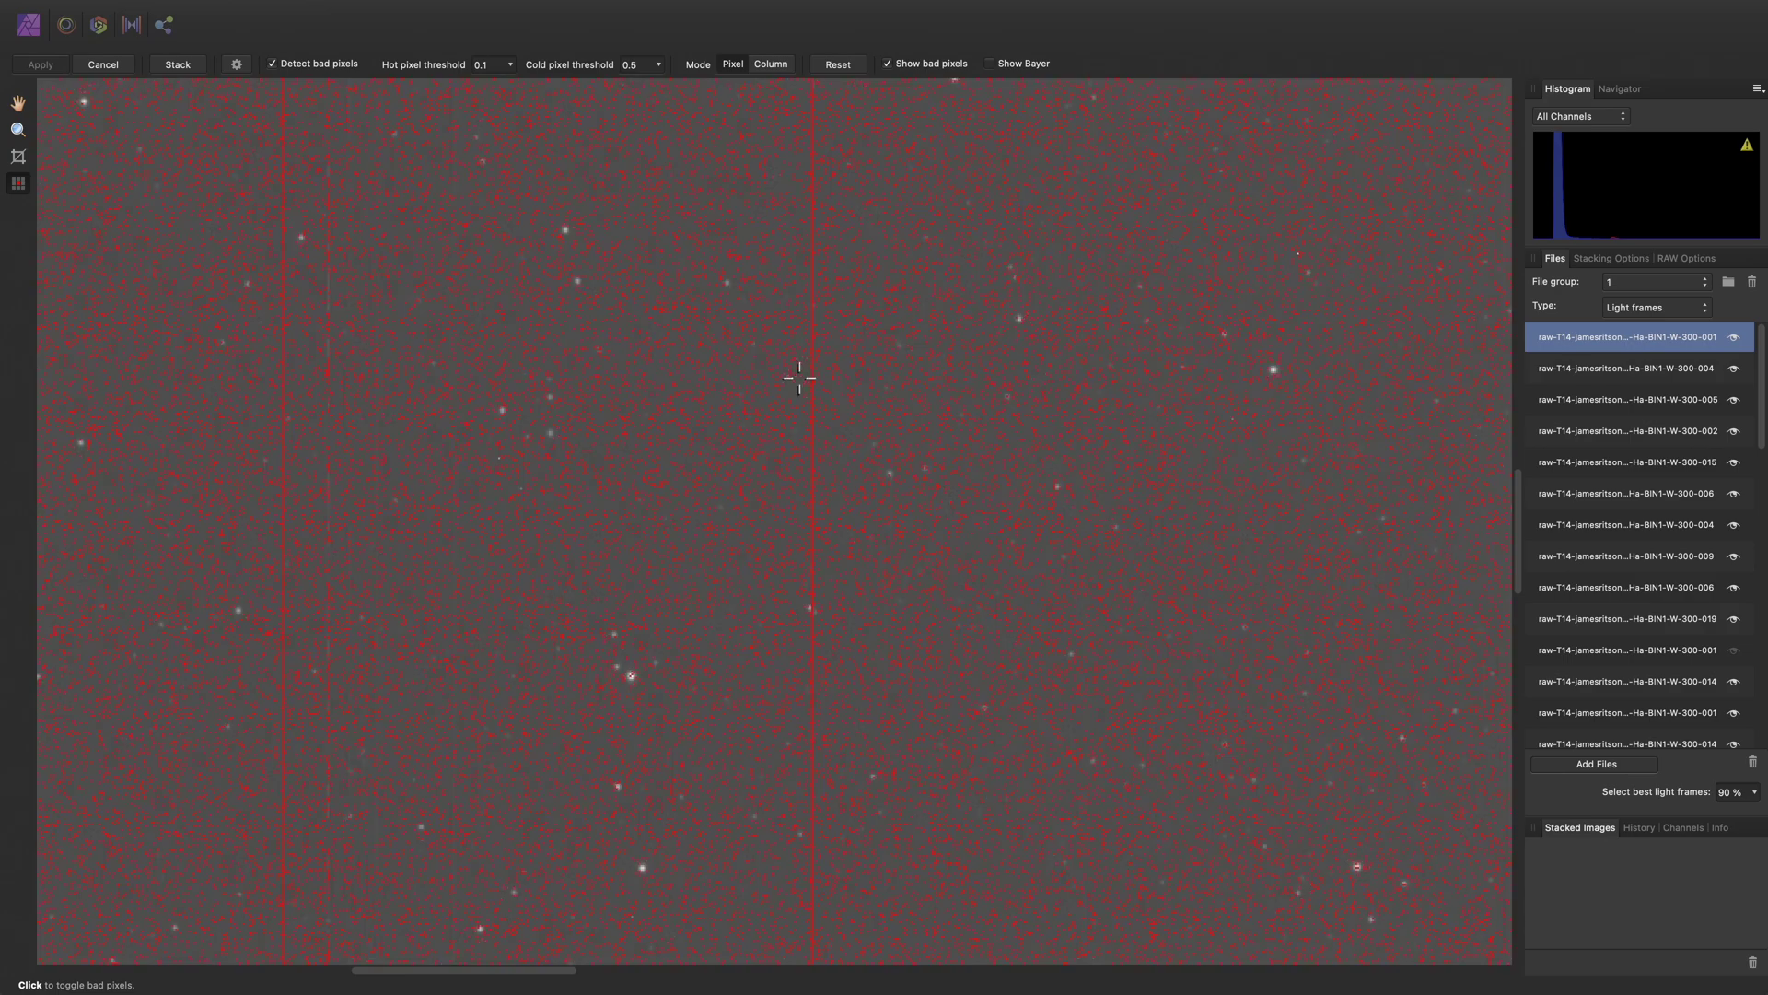
{"action": "scroll", "coordinate": [726, 390], "scroll_direction": "left", "scroll_amount": 10}
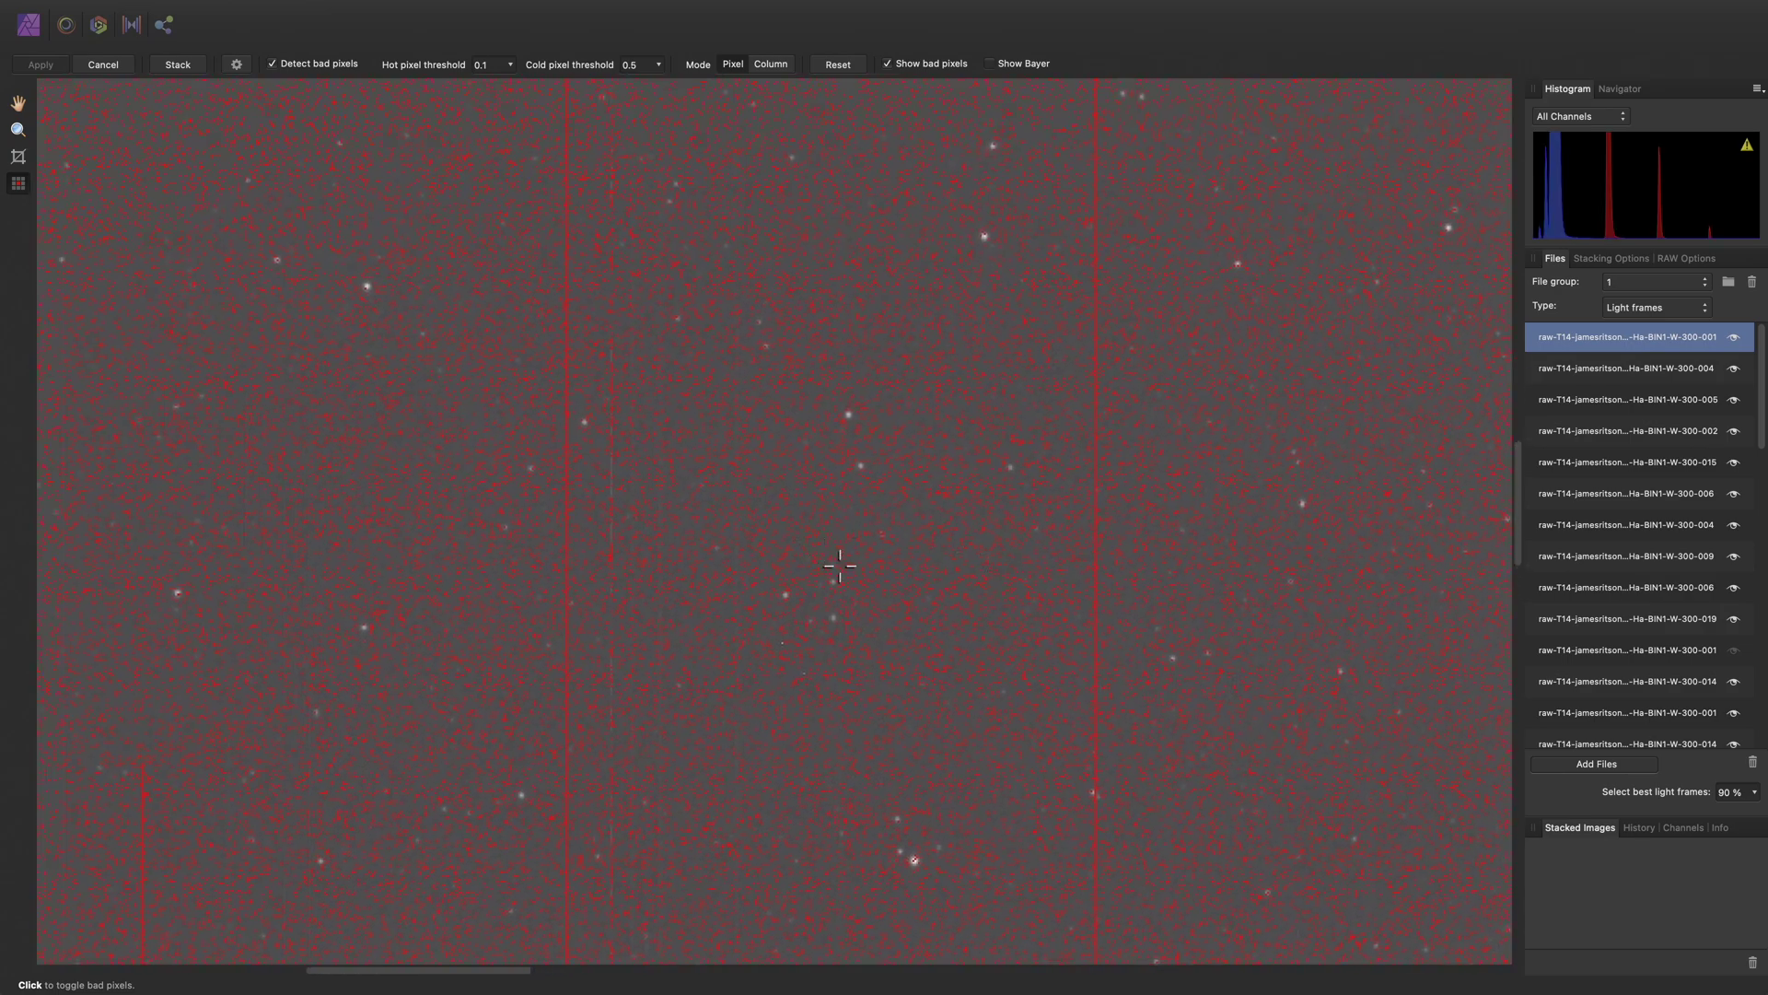
{"action": "scroll", "coordinate": [801, 466], "scroll_direction": "up", "scroll_amount": 5}
{"action": "scroll", "coordinate": [940, 521], "scroll_direction": "down", "scroll_amount": 2}
{"action": "scroll", "coordinate": [939, 521], "scroll_direction": "left", "scroll_amount": 5}
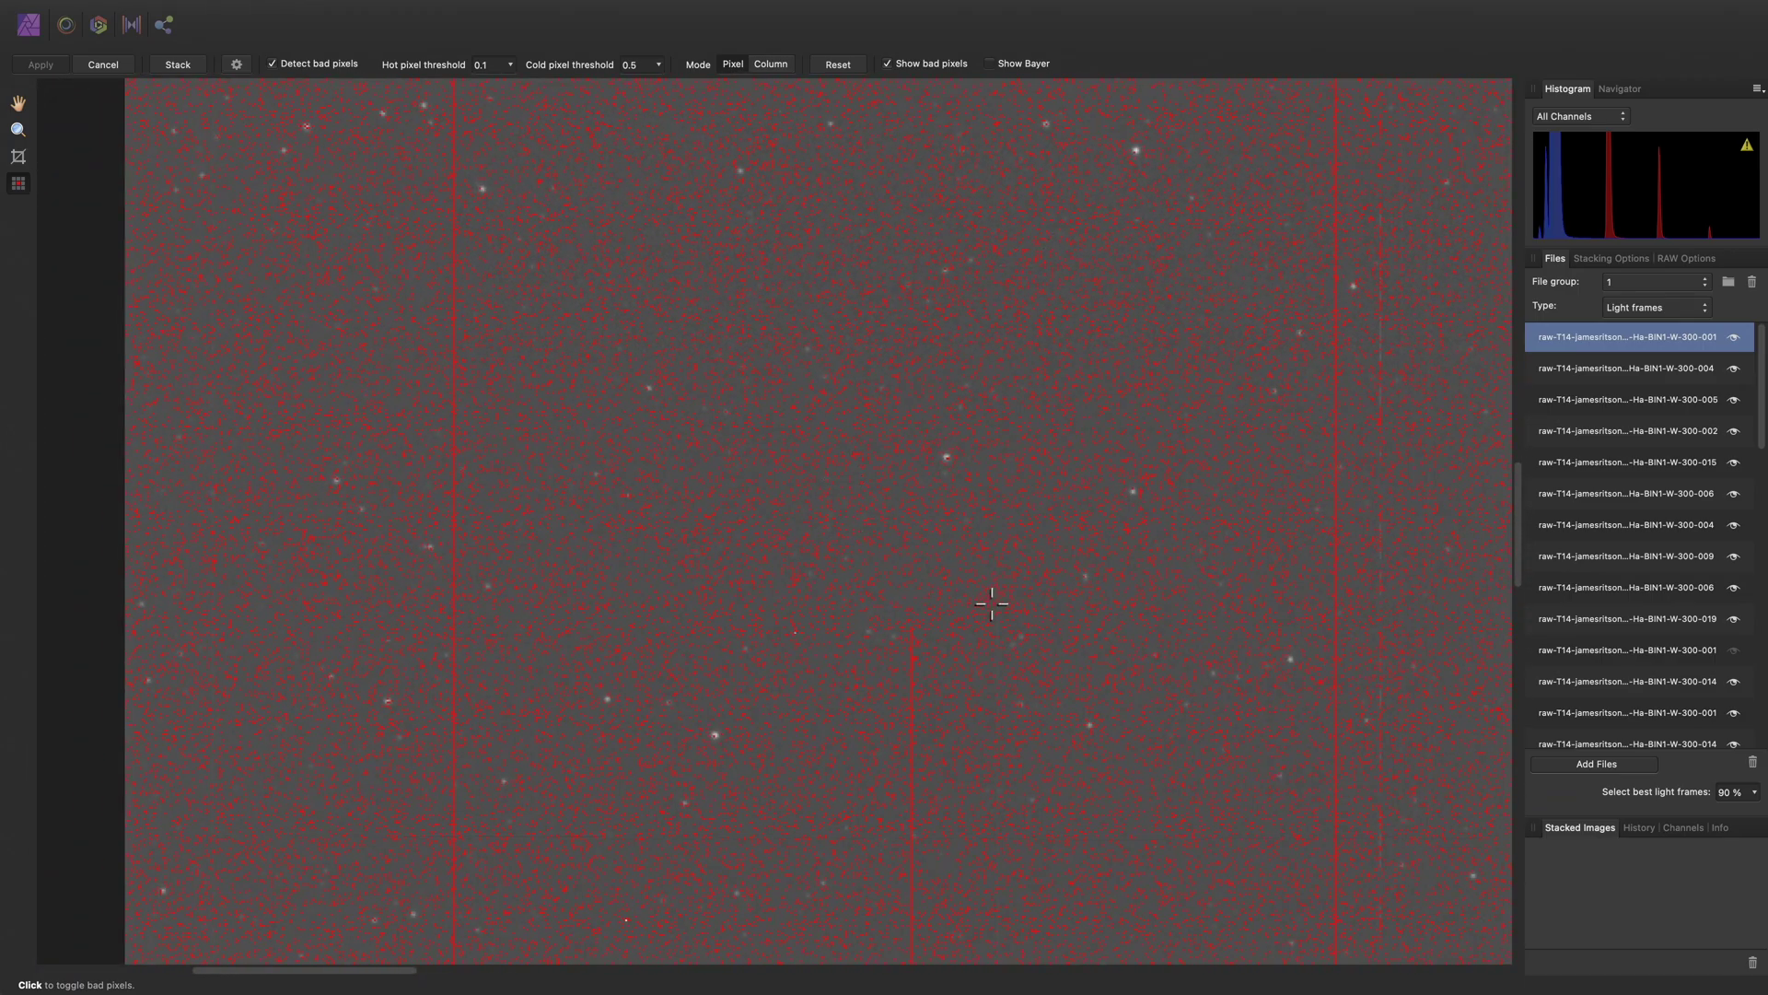
Switch the bad pixel tool to column mode and flag the faint, partly detected column beside the solid red one
{"action": "scroll", "coordinate": [921, 589], "scroll_direction": "right", "scroll_amount": 3}
{"action": "scroll", "coordinate": [731, 505], "scroll_direction": "up", "scroll_amount": 8}
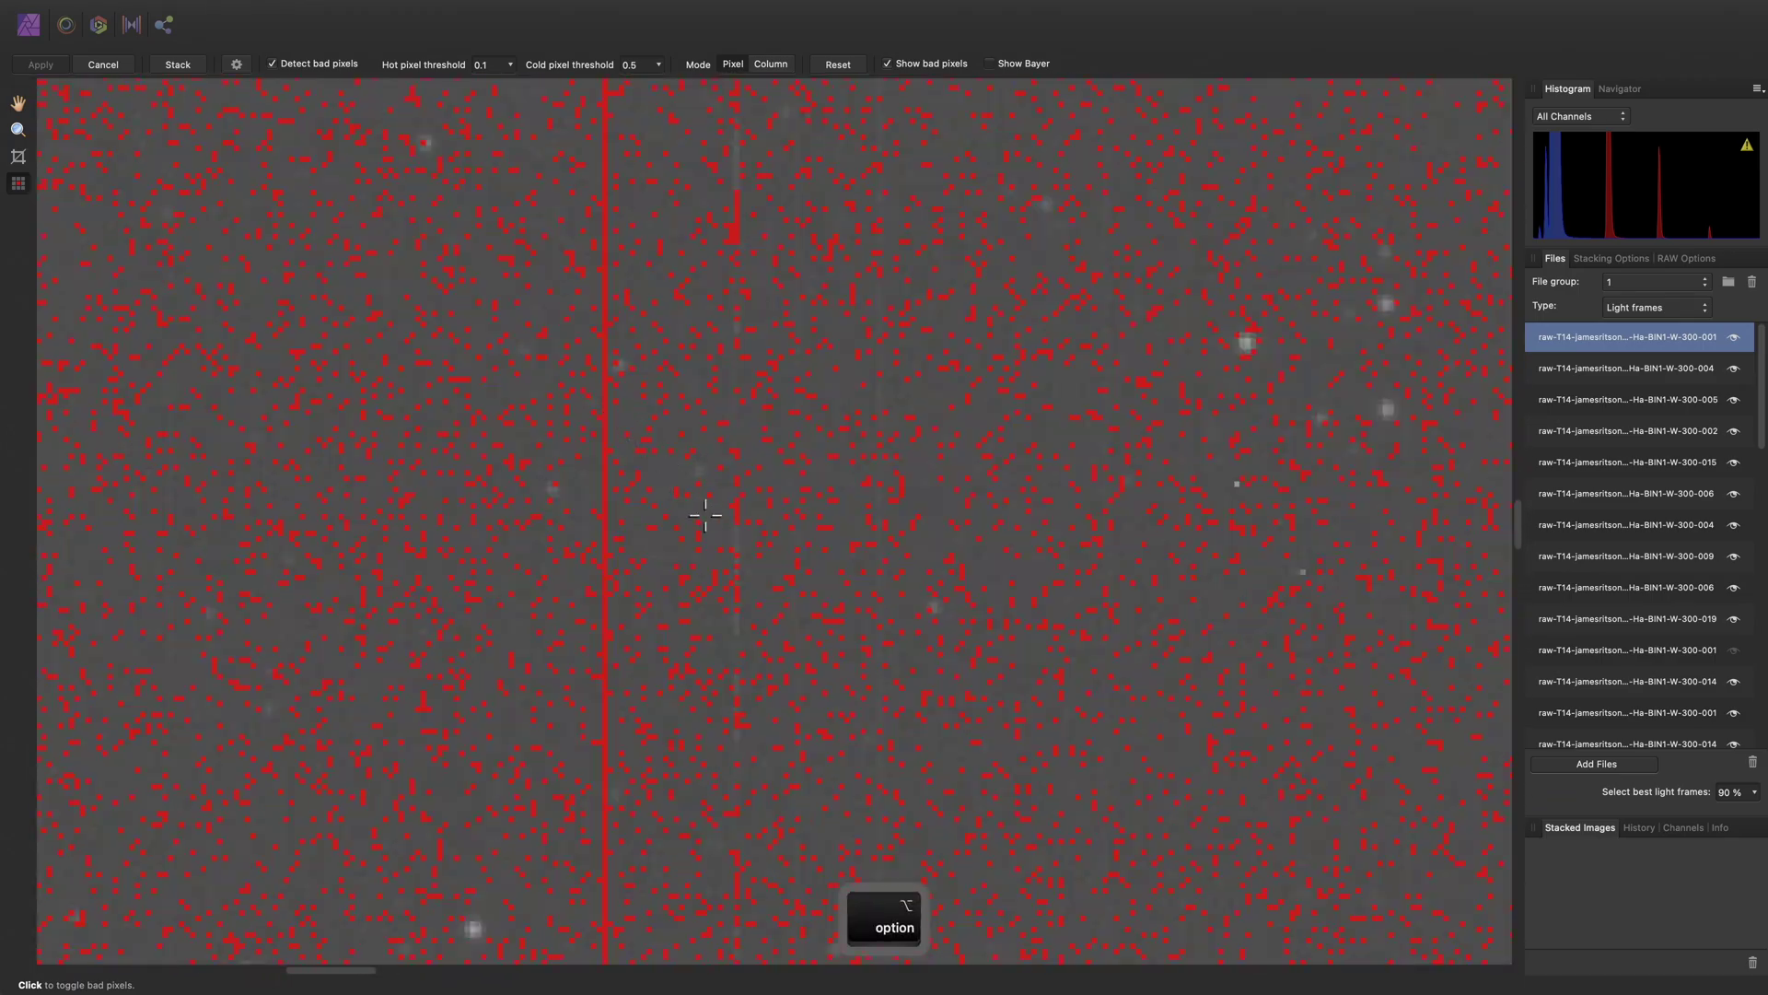
{"action": "scroll", "coordinate": [705, 515], "scroll_direction": "up", "scroll_amount": 3}
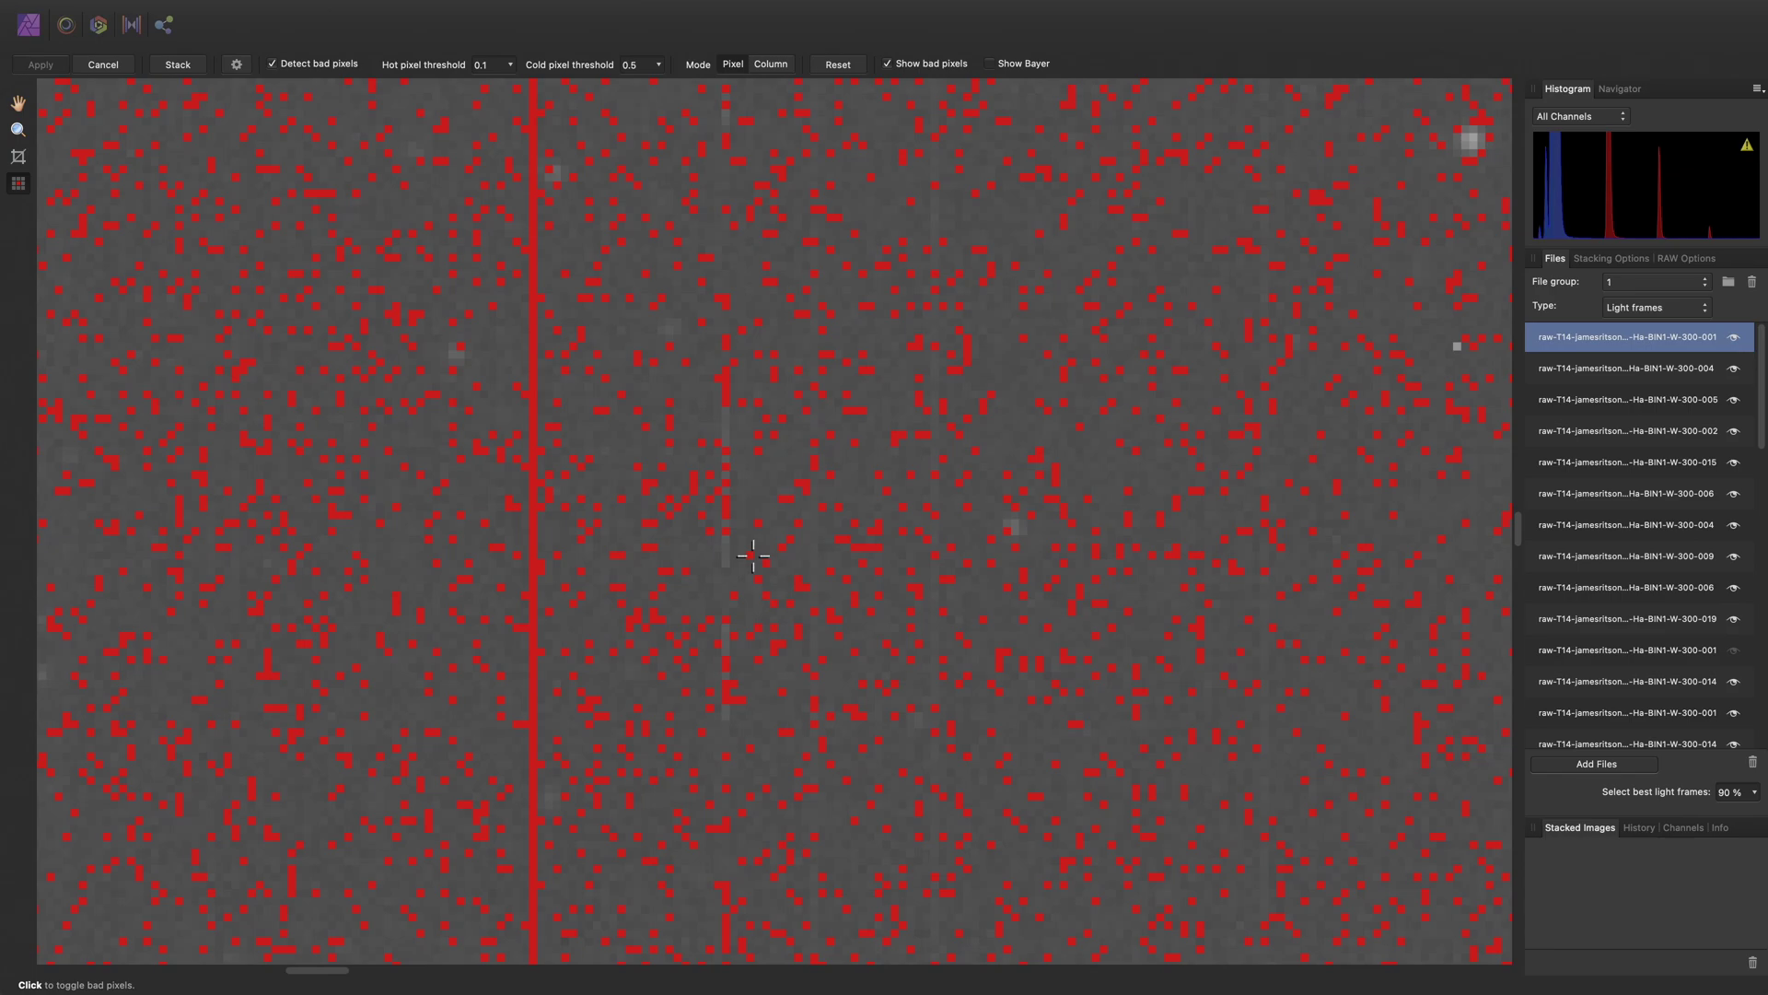
{"action": "scroll", "coordinate": [751, 554], "scroll_direction": "down", "scroll_amount": 5}
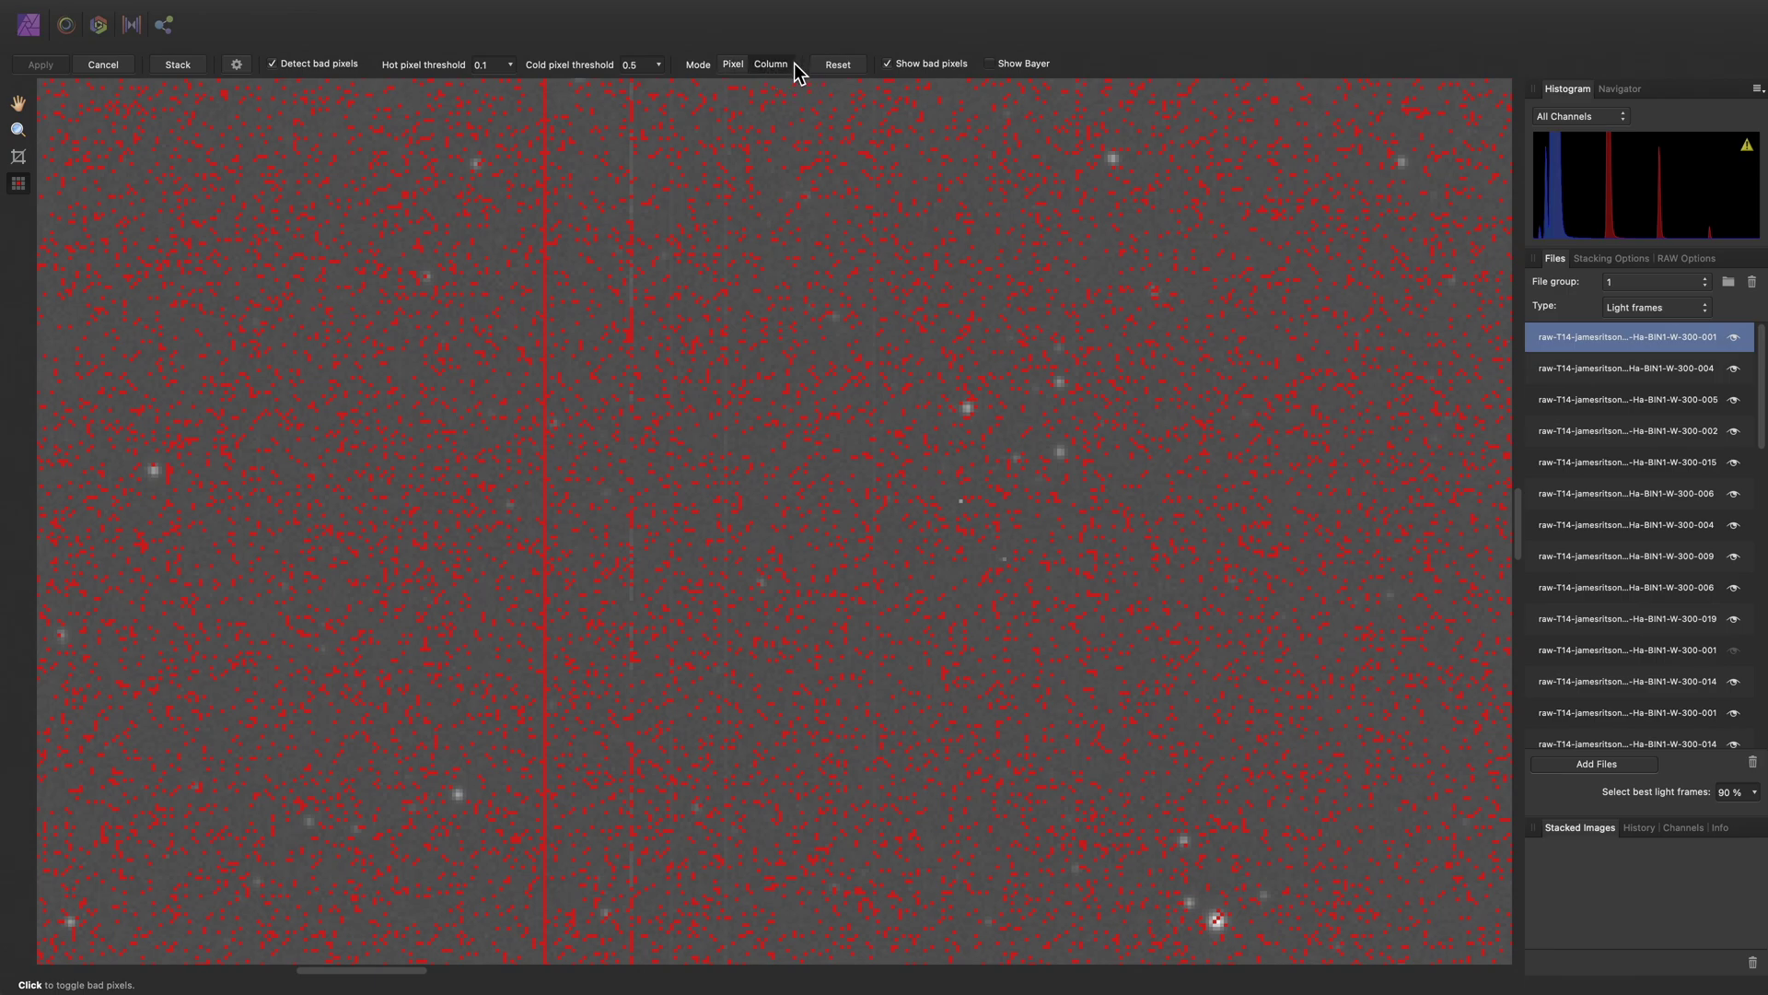
{"action": "left_click", "coordinate": [632, 185]}
Continue across the light frame, flagging further faint vertical lines as bad columns
{"action": "scroll", "coordinate": [684, 446], "scroll_direction": "left", "scroll_amount": 10}
{"action": "scroll", "coordinate": [683, 446], "scroll_direction": "down", "scroll_amount": 5}
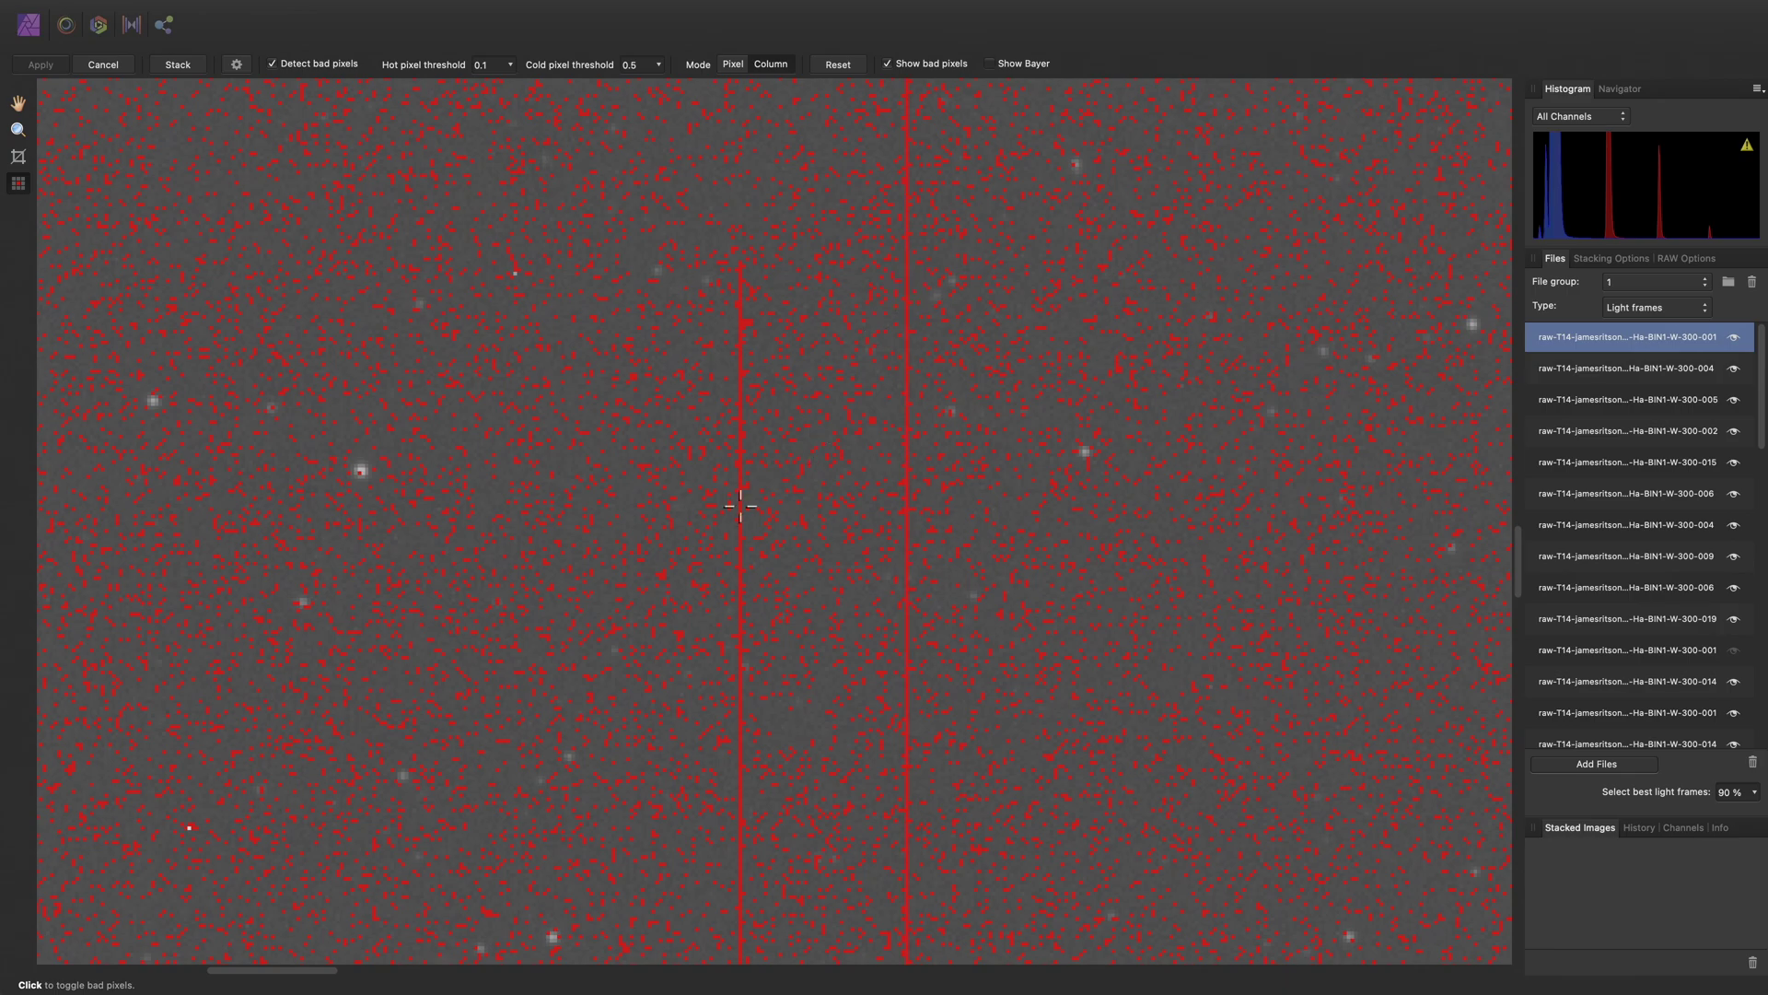
{"action": "scroll", "coordinate": [741, 506], "scroll_direction": "left", "scroll_amount": 3}
{"action": "scroll", "coordinate": [740, 506], "scroll_direction": "down", "scroll_amount": 1}
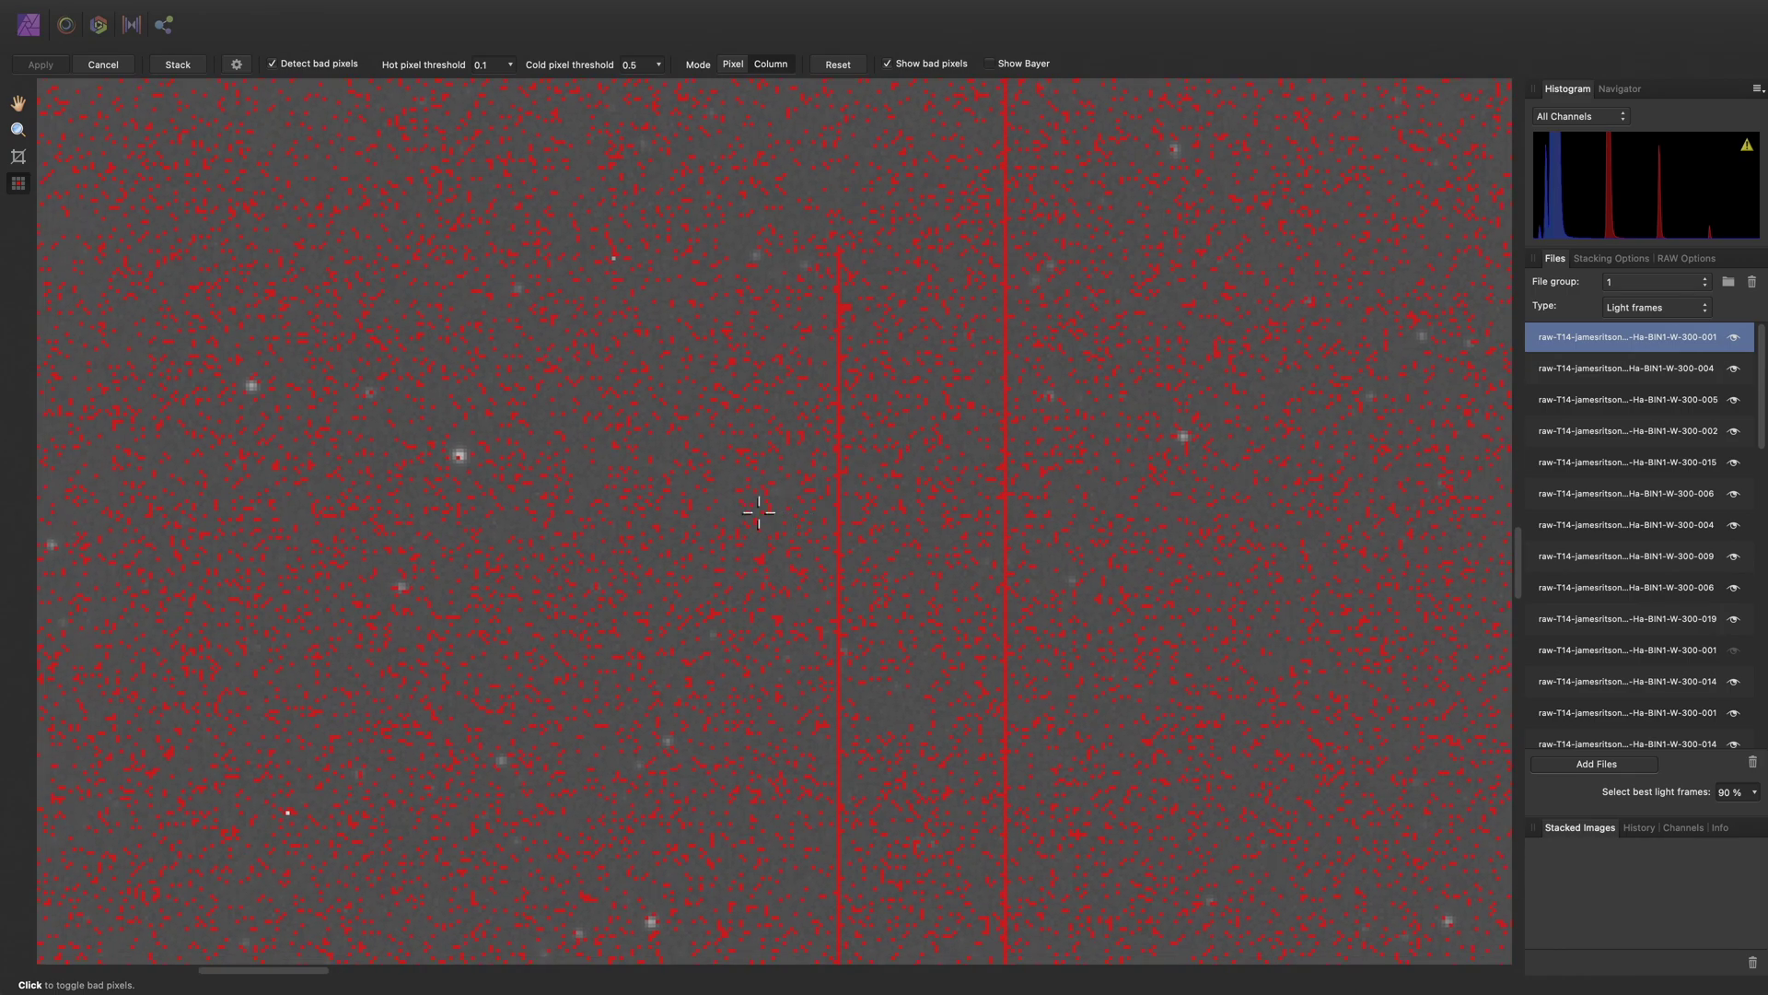
{"action": "key", "text": "space"}
{"action": "left_click_drag", "start_coordinate": [706, 576], "coordinate": [1059, 593]}
{"action": "scroll", "coordinate": [1059, 593], "scroll_direction": "right", "scroll_amount": 15}
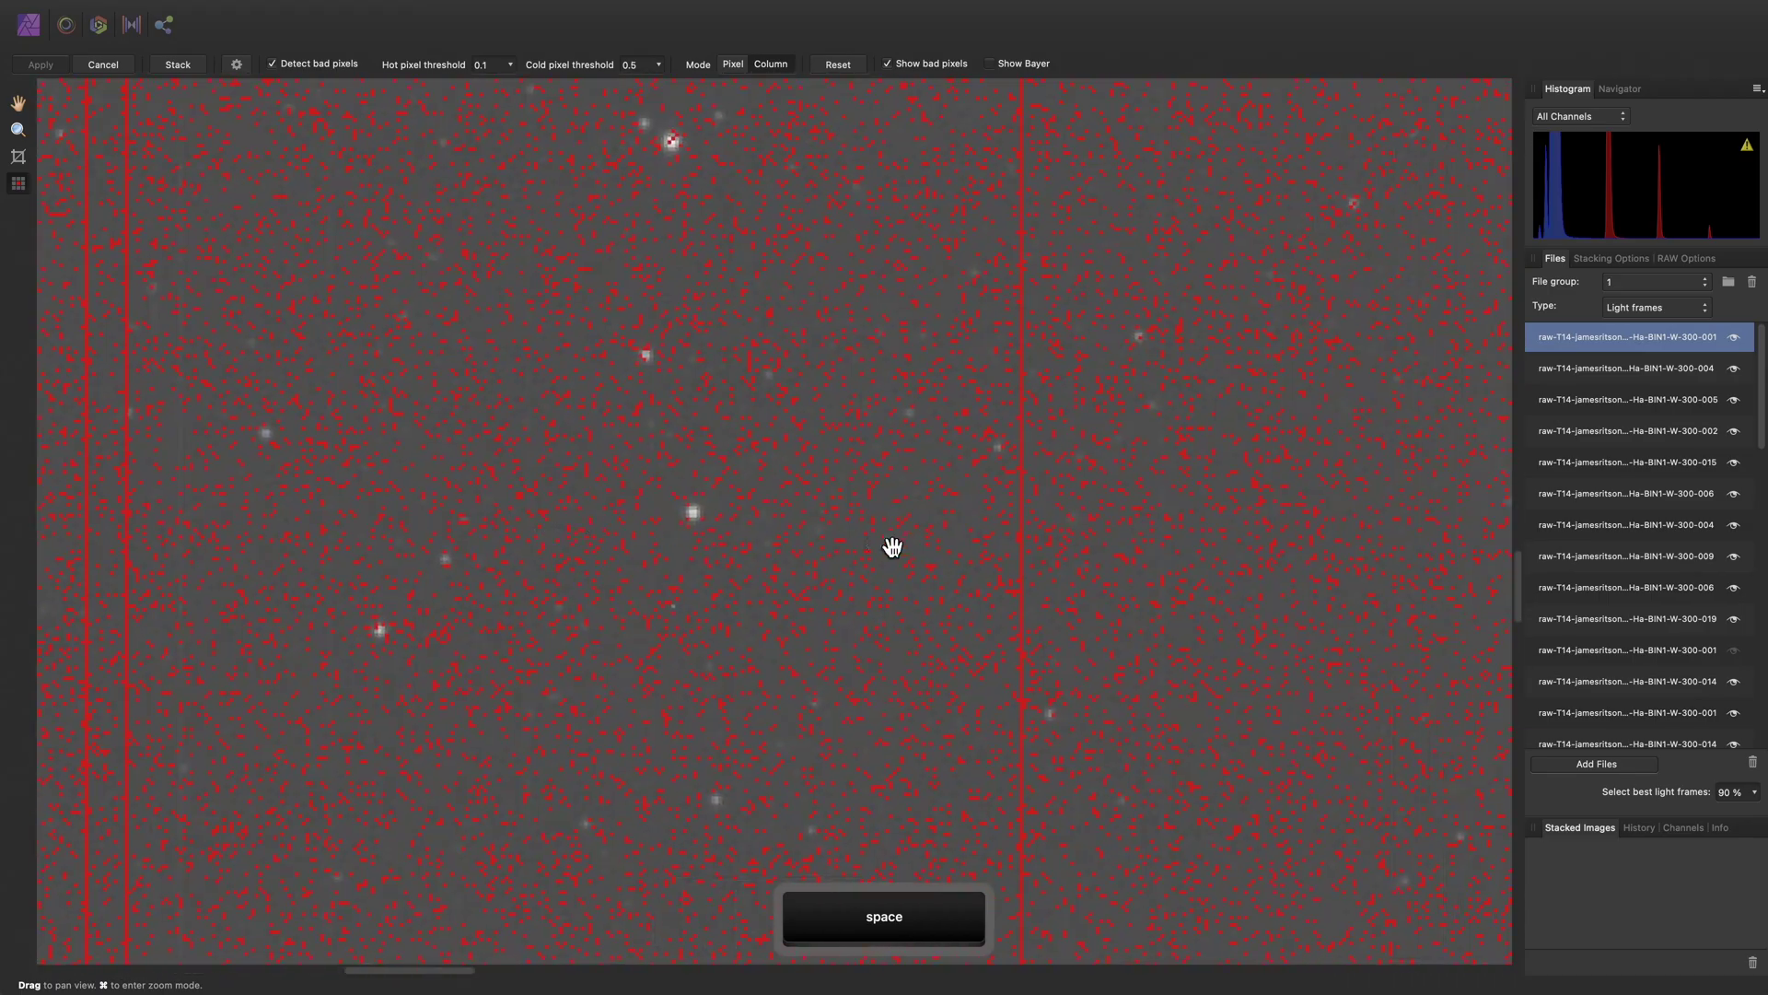
{"action": "scroll", "coordinate": [999, 561], "scroll_direction": "right", "scroll_amount": 15}
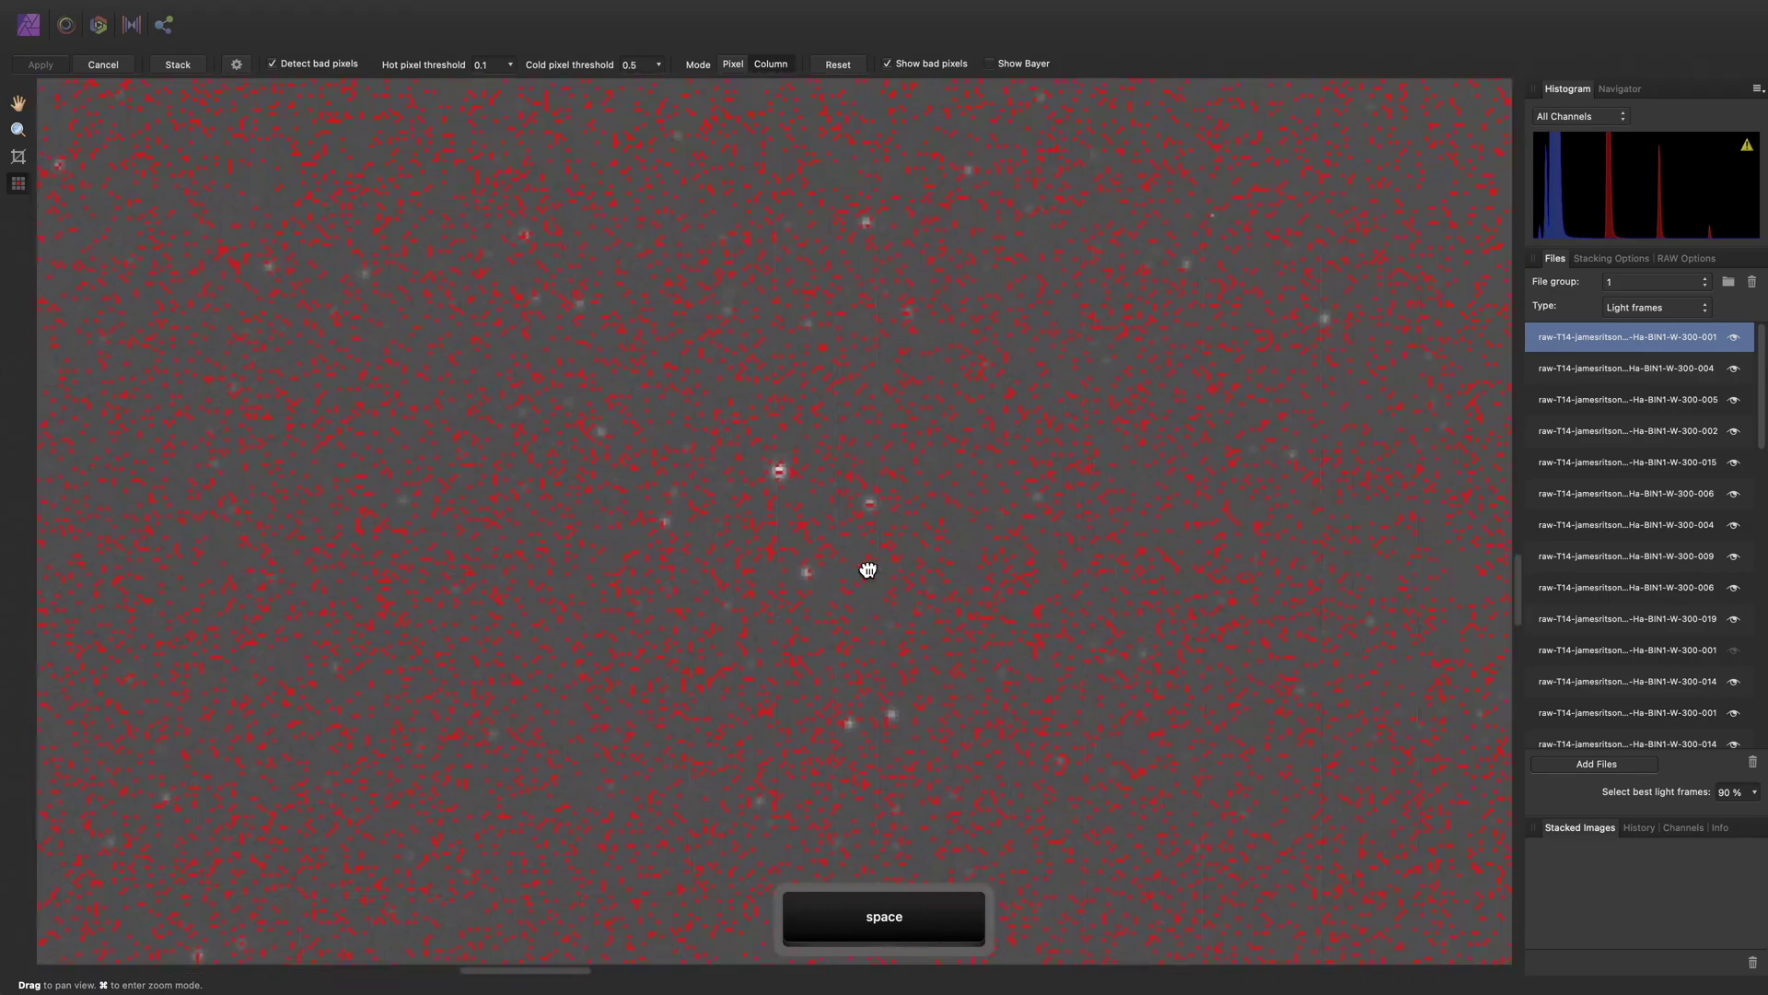
{"action": "scroll", "coordinate": [728, 559], "scroll_direction": "right", "scroll_amount": 15}
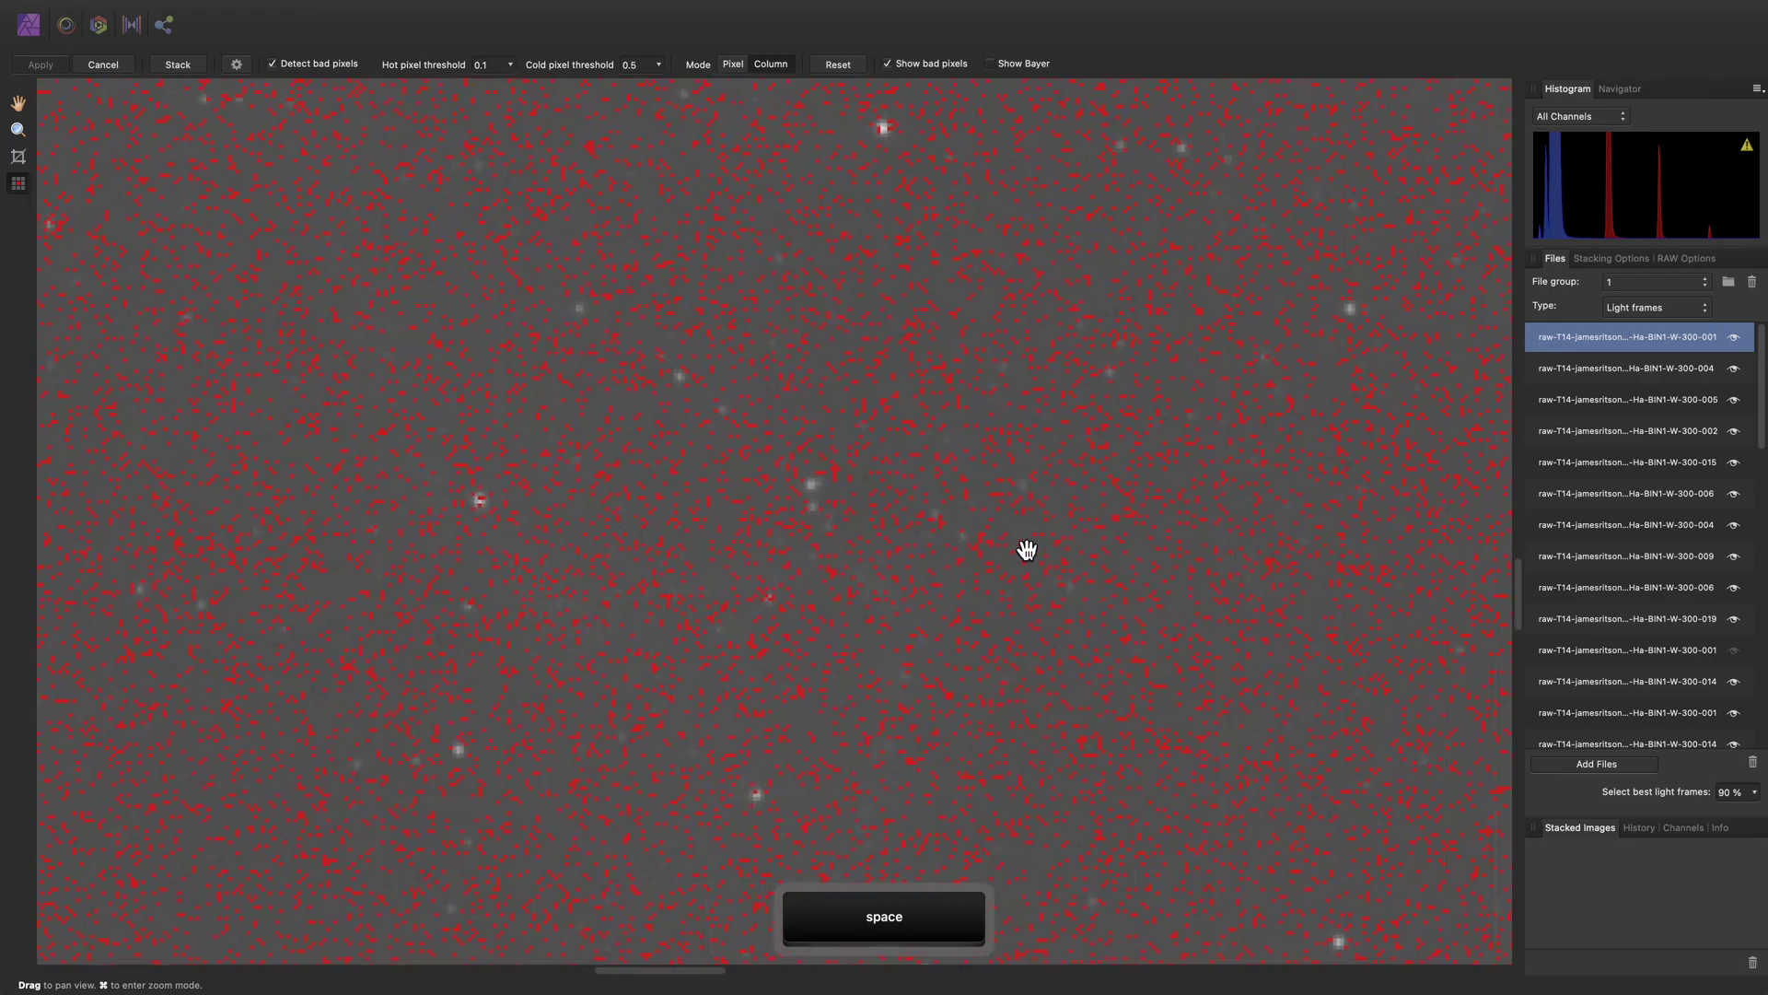
{"action": "scroll", "coordinate": [832, 541], "scroll_direction": "right", "scroll_amount": 15}
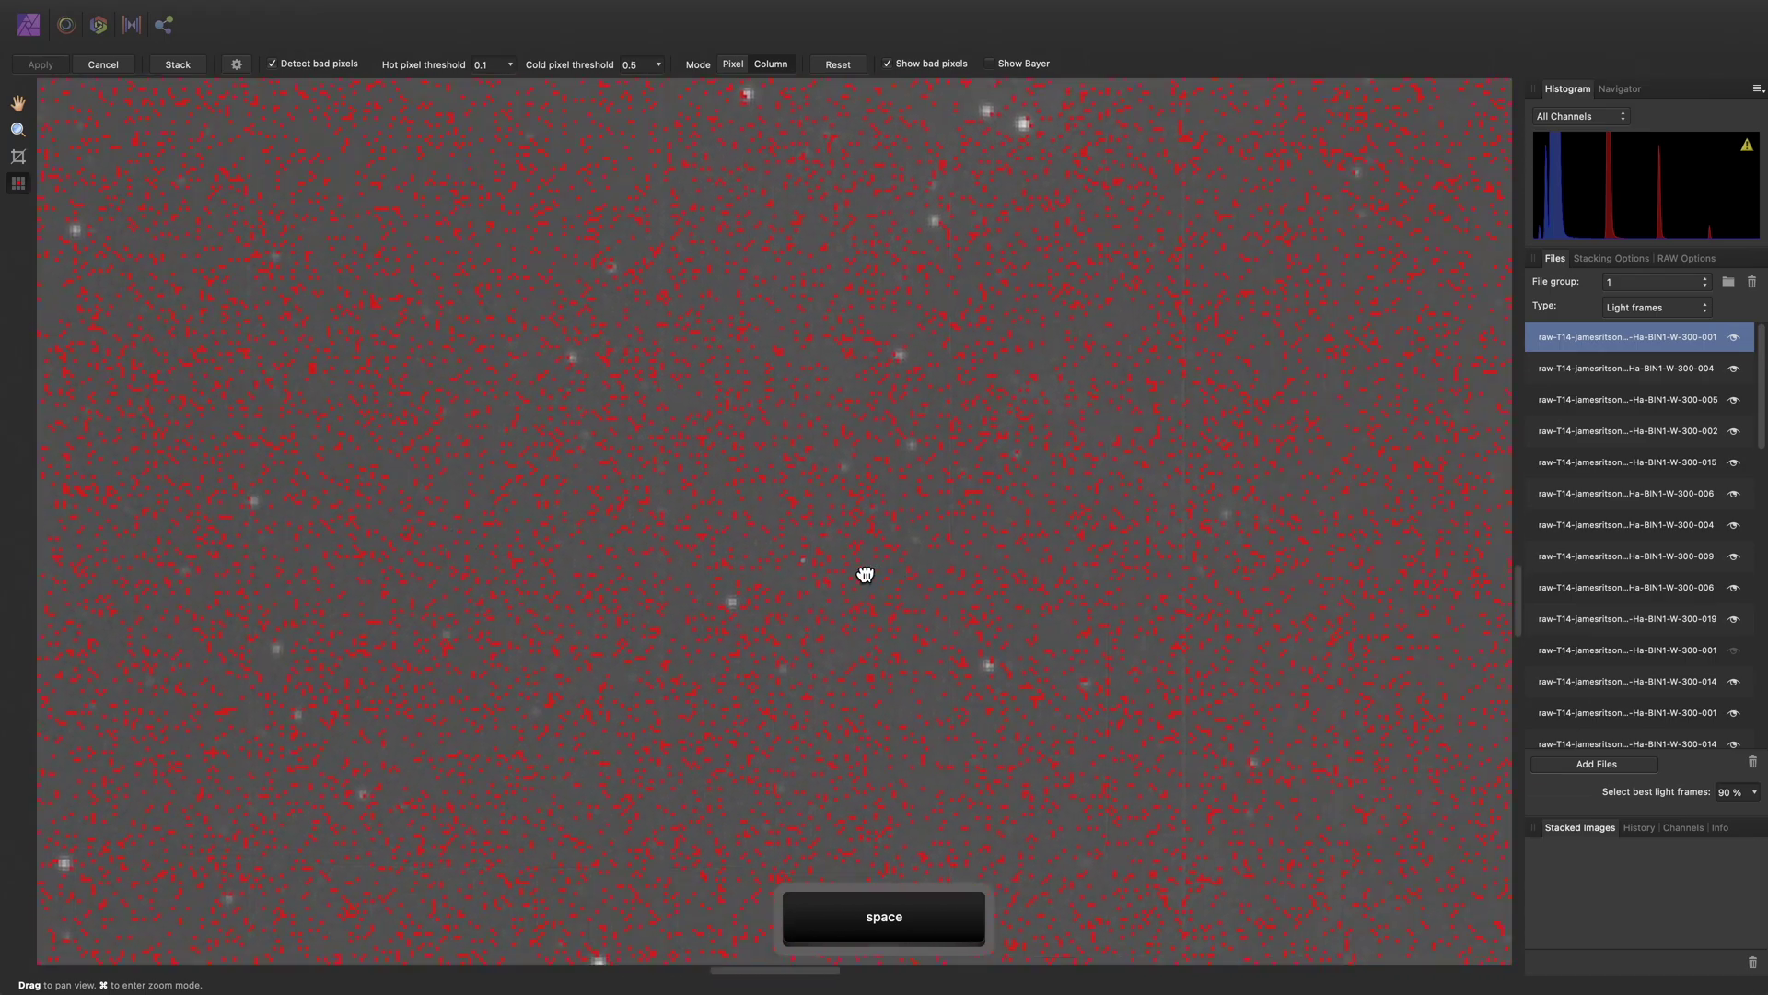
Flag the faint bad columns past the middle of the frame, including the two close together above the bright stars
{"action": "scroll", "coordinate": [746, 506], "scroll_direction": "up", "scroll_amount": 6}
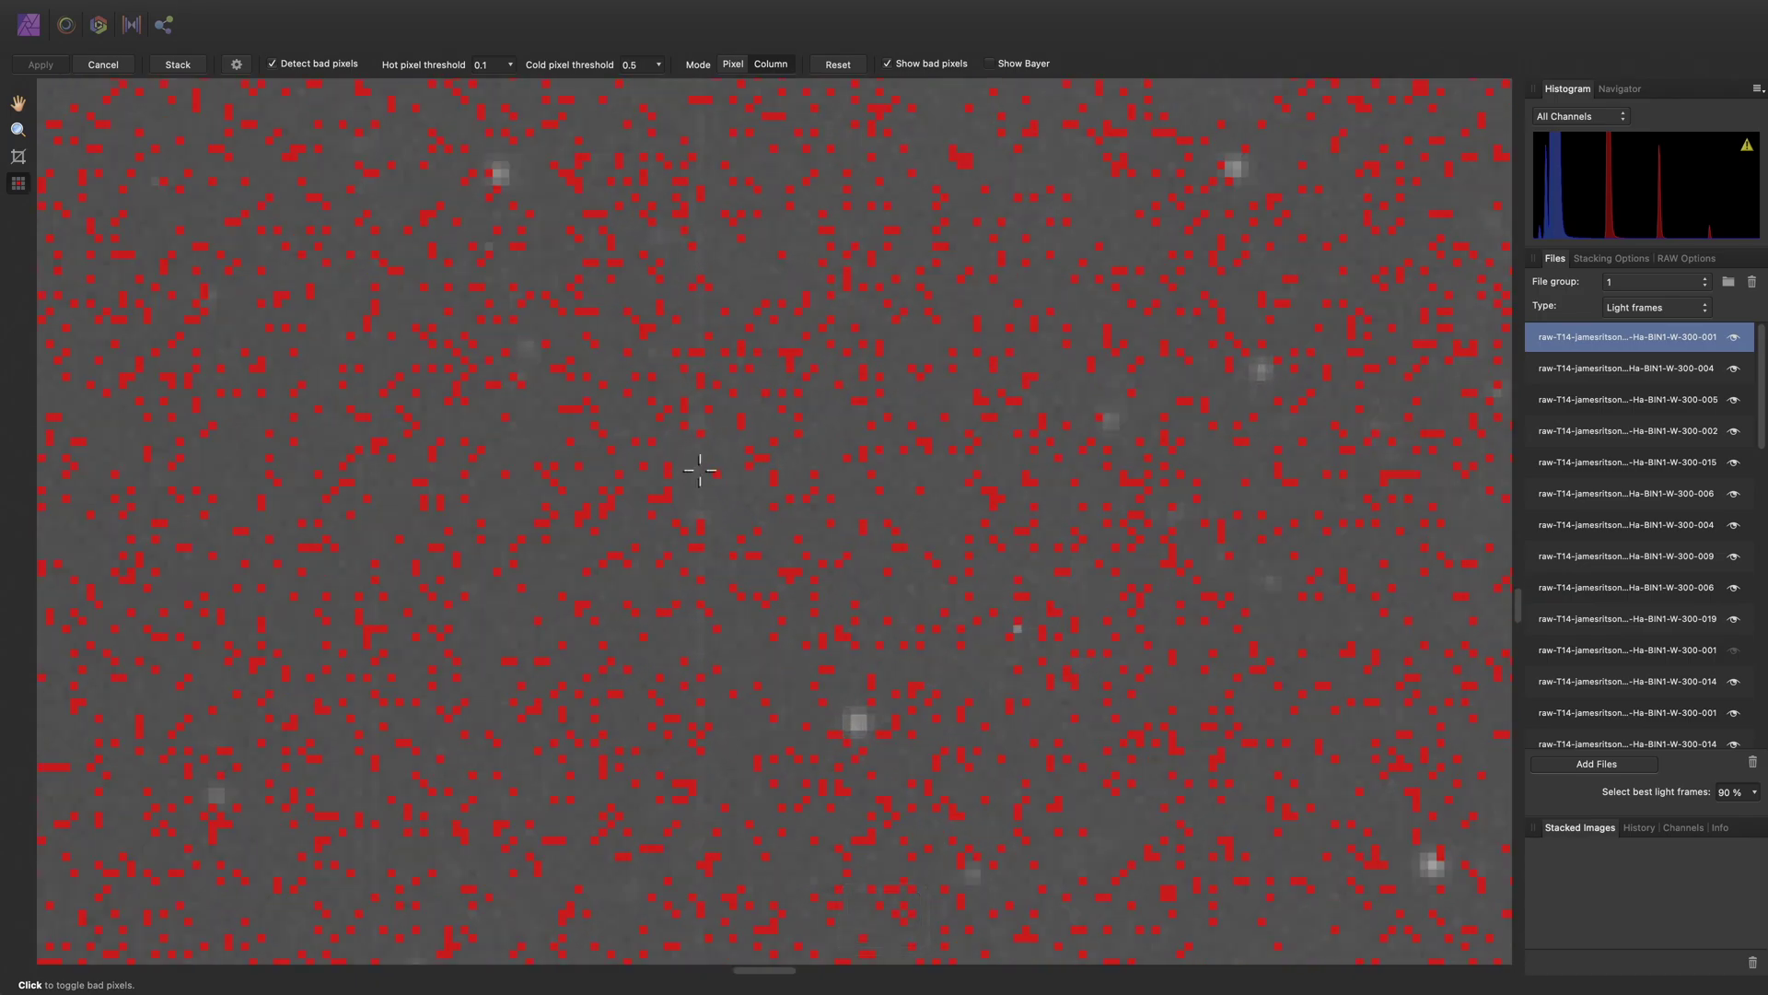
{"action": "scroll", "coordinate": [939, 592], "scroll_direction": "down", "scroll_amount": 6}
{"action": "key", "text": "space"}
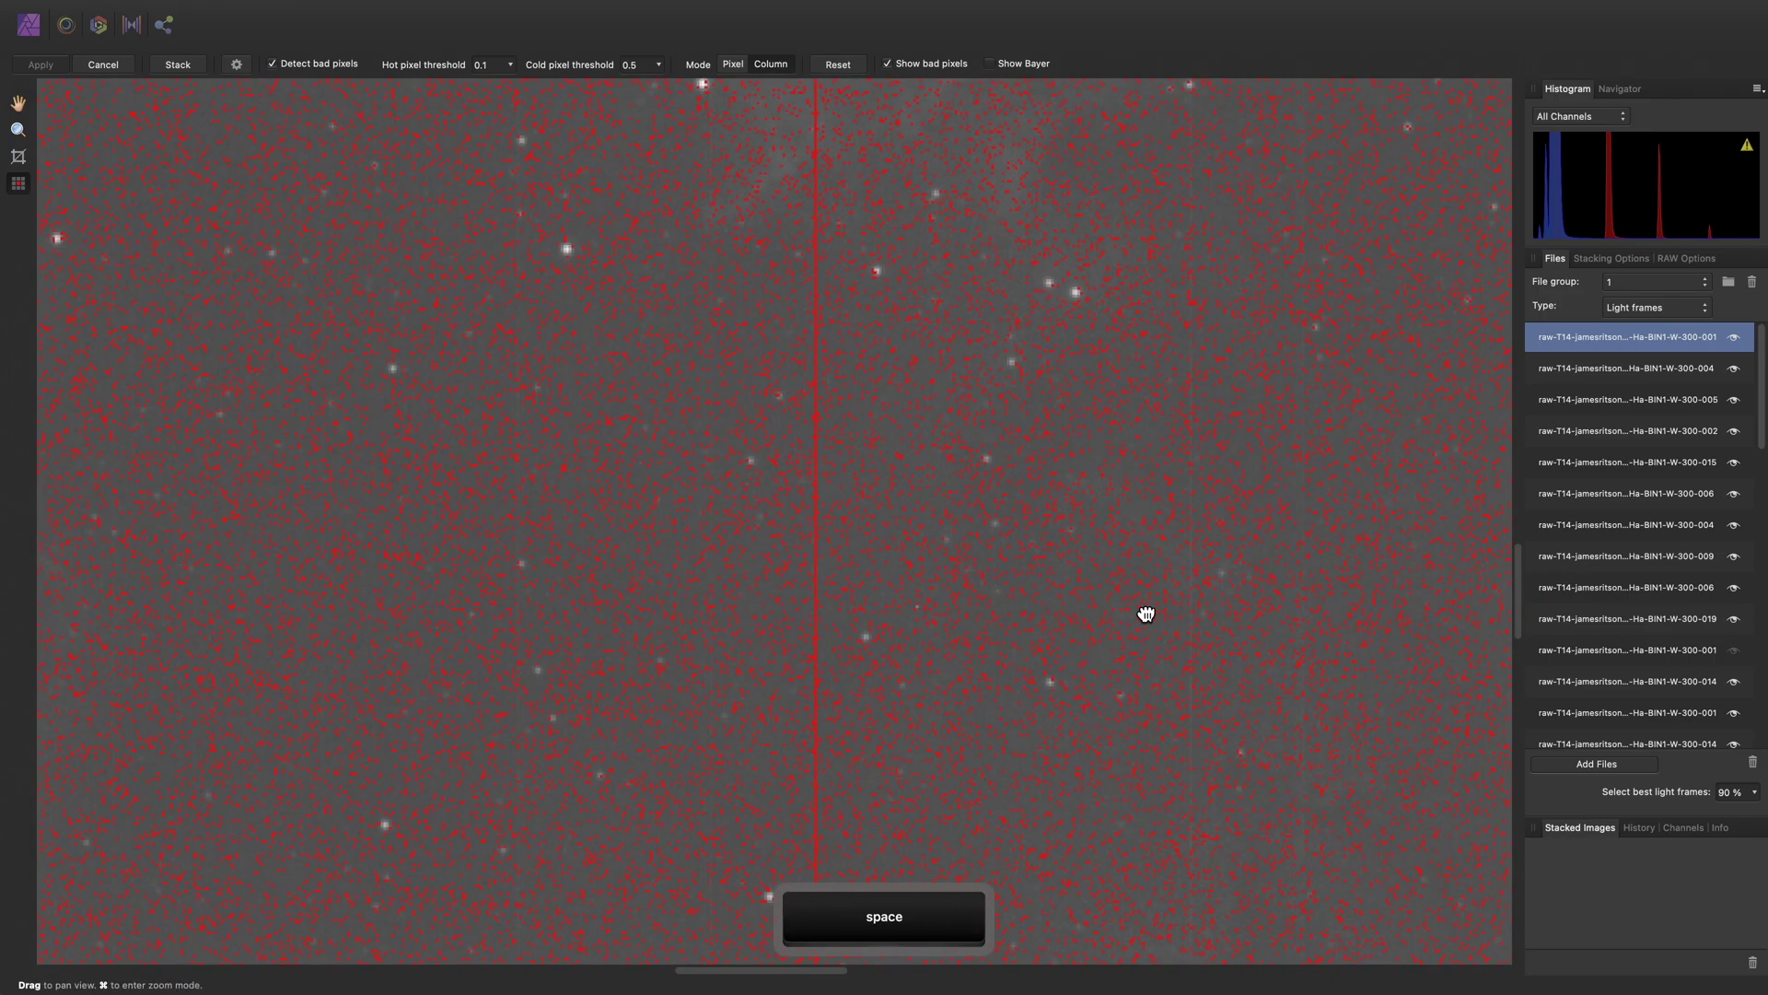
{"action": "left_click_drag", "start_coordinate": [1145, 612], "coordinate": [828, 595]}
{"action": "scroll", "coordinate": [624, 398], "scroll_direction": "up", "scroll_amount": 6}
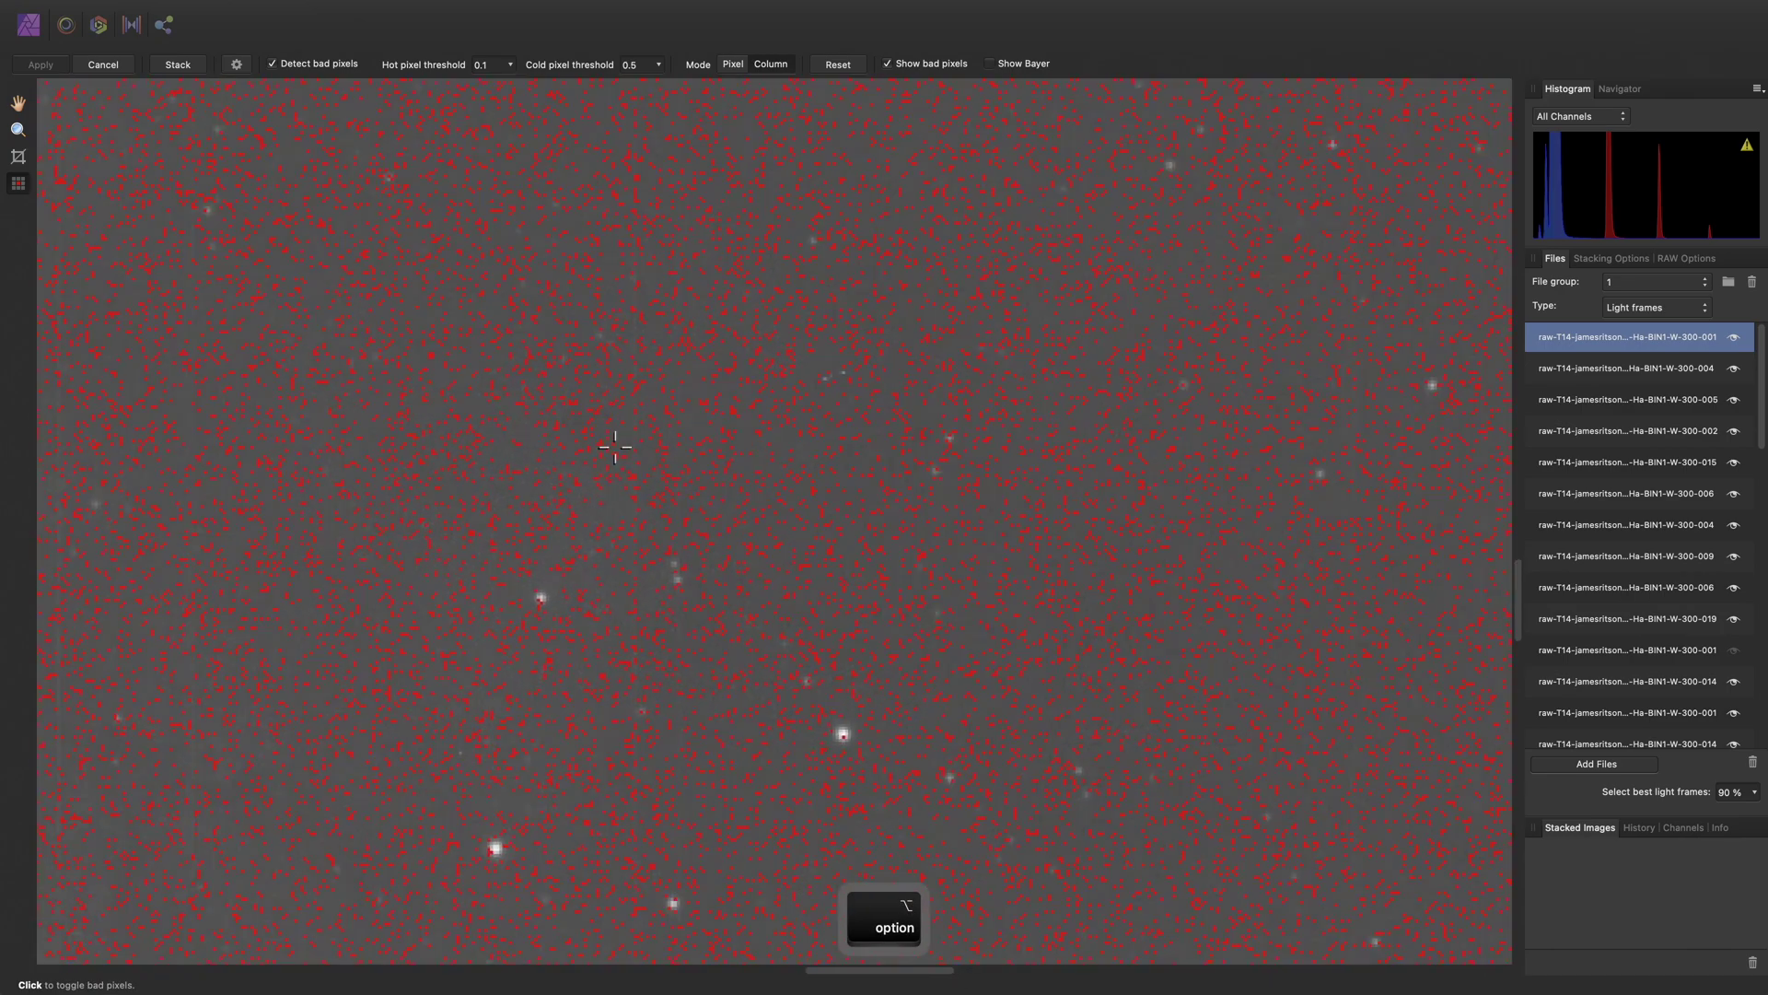
{"action": "left_click", "coordinate": [645, 432], "text": "alt"}
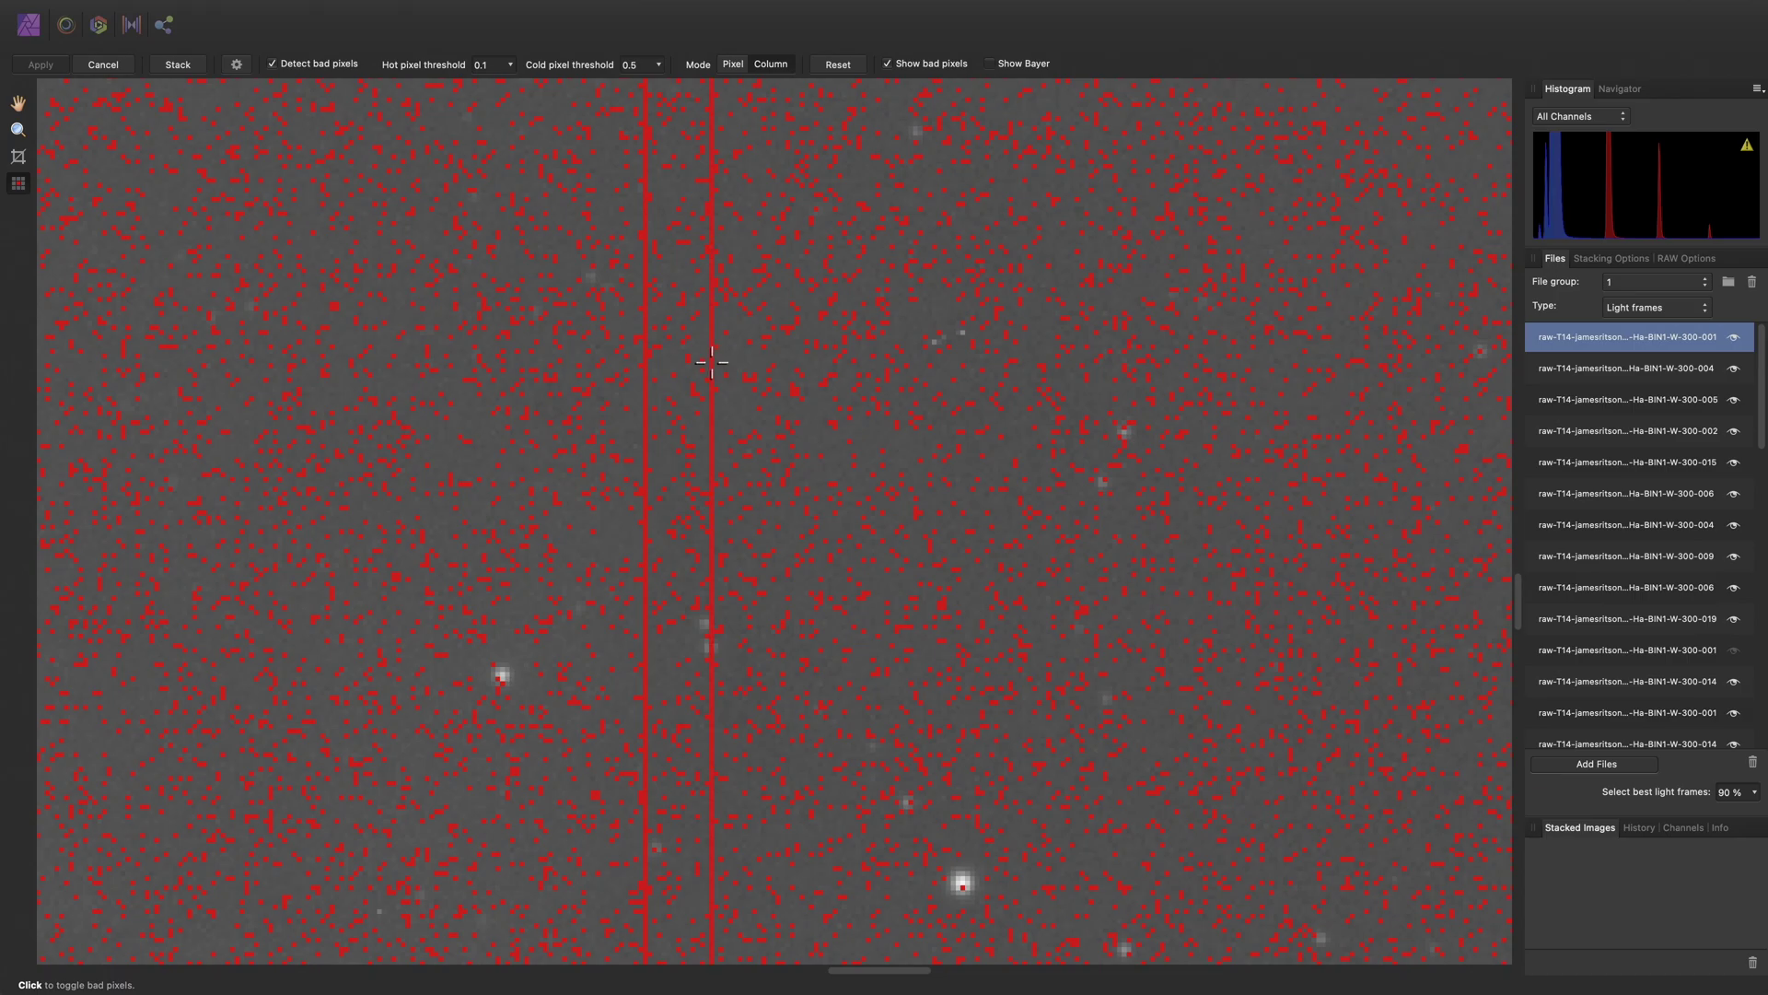
Flag the two faint columns before the next detected full column, checking the second one up close
{"action": "key", "text": "space"}
{"action": "scroll", "coordinate": [1059, 603], "scroll_direction": "right", "scroll_amount": 10}
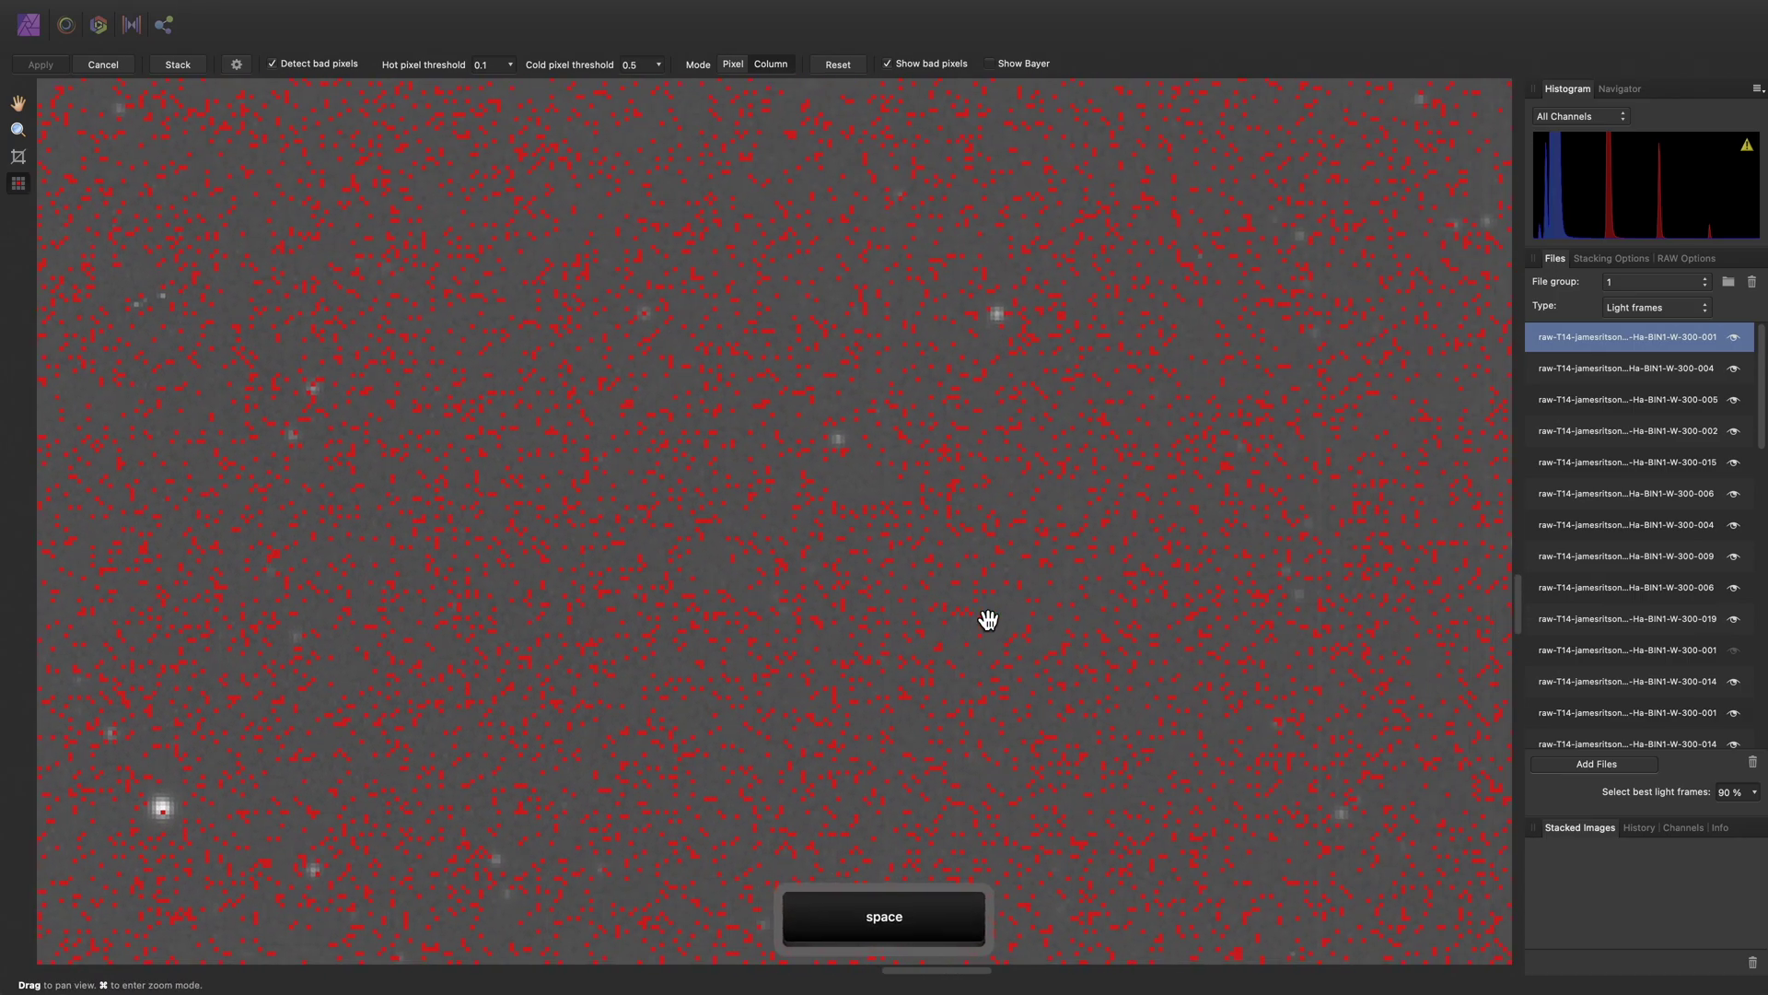
{"action": "left_click_drag", "start_coordinate": [988, 619], "coordinate": [841, 635]}
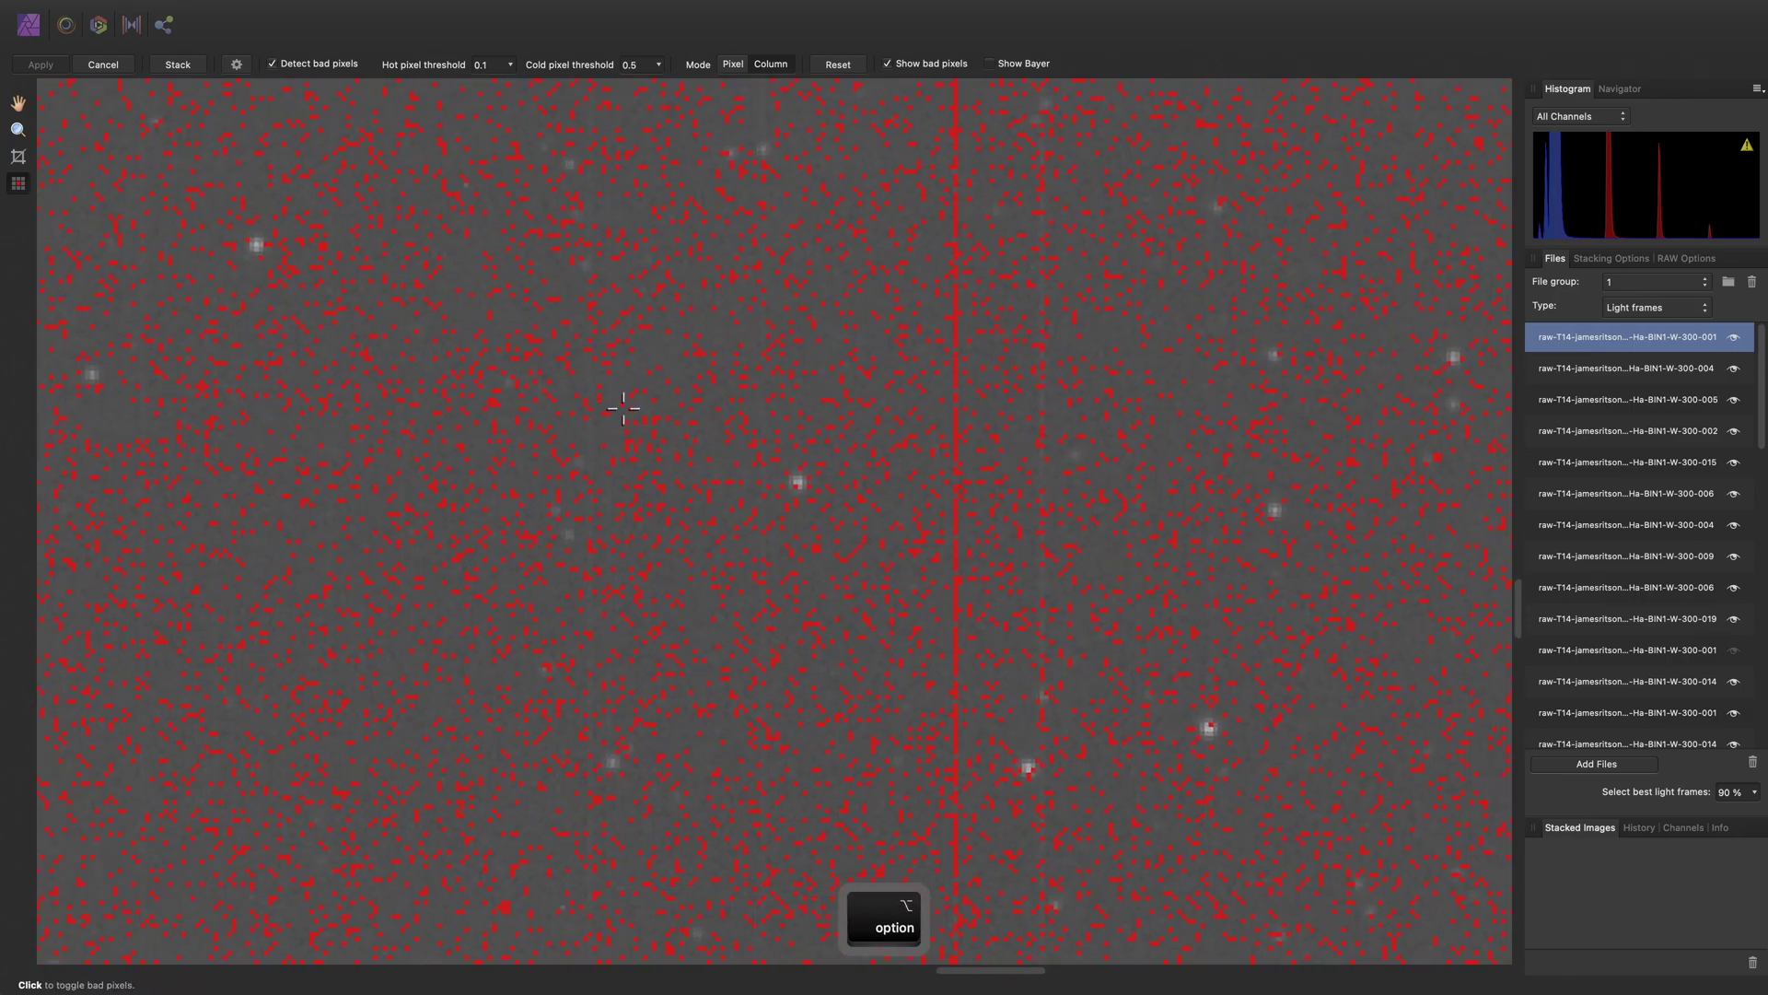
{"action": "left_click", "coordinate": [590, 414], "text": "alt"}
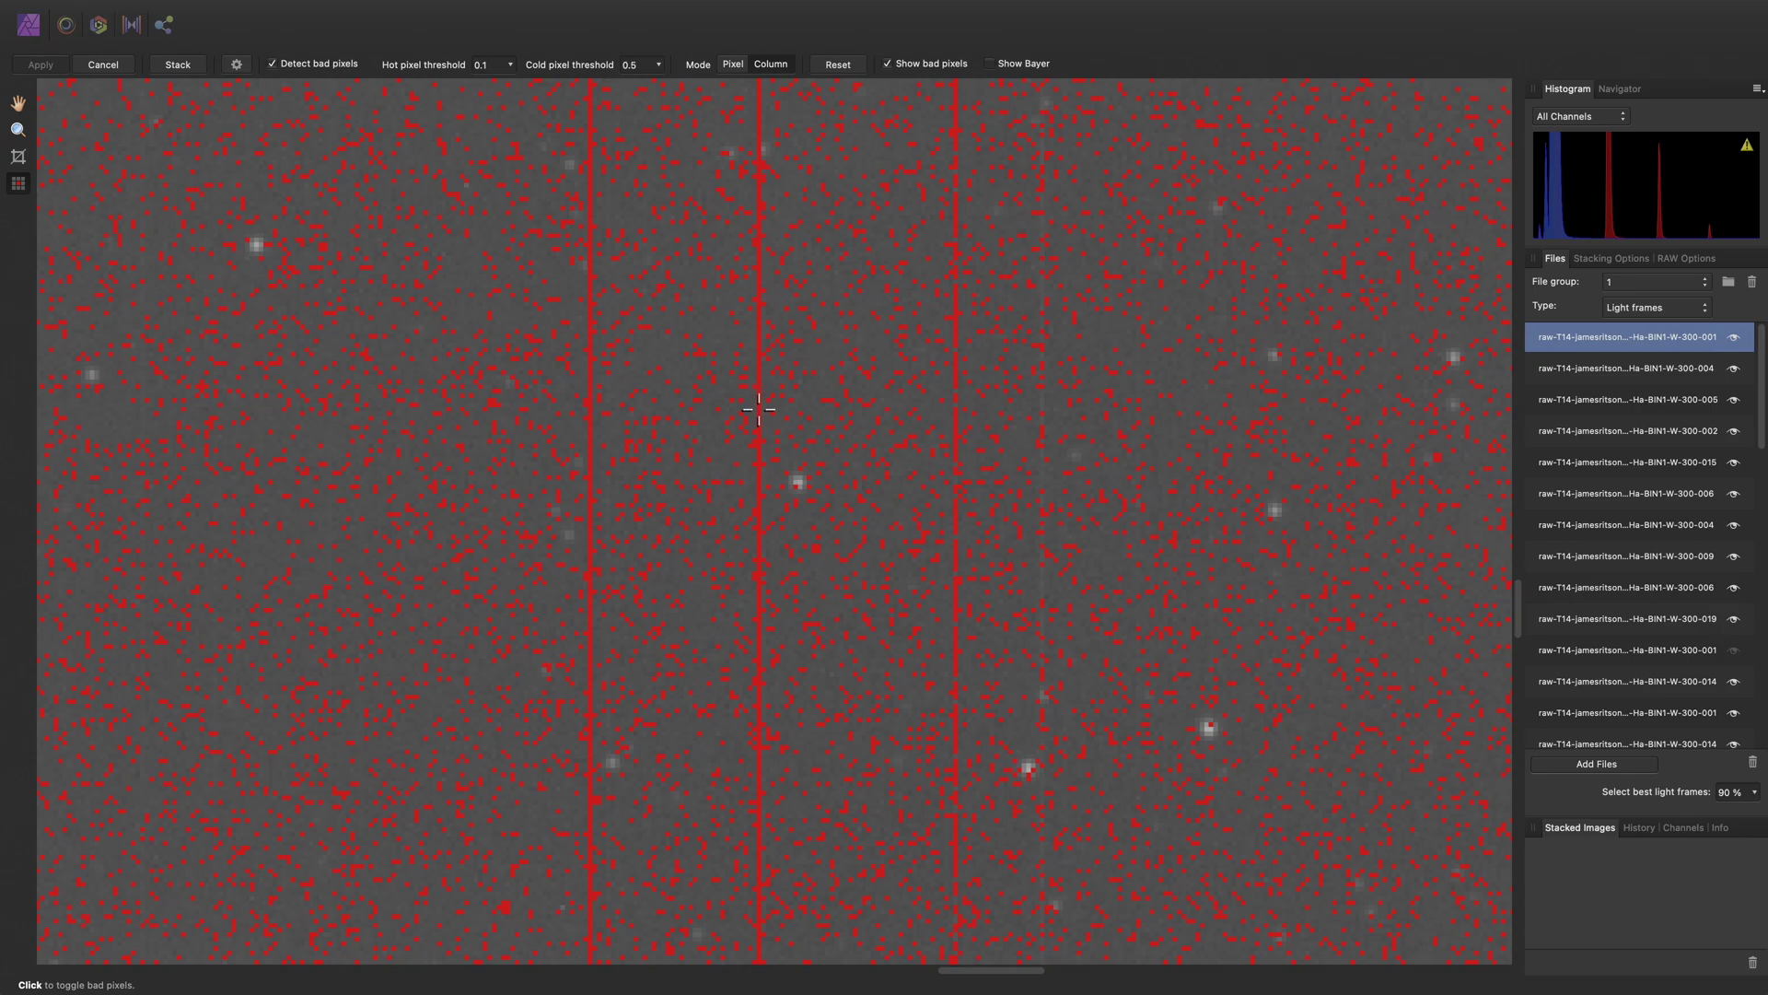
{"action": "scroll", "coordinate": [761, 409], "scroll_direction": "up", "scroll_amount": 5}
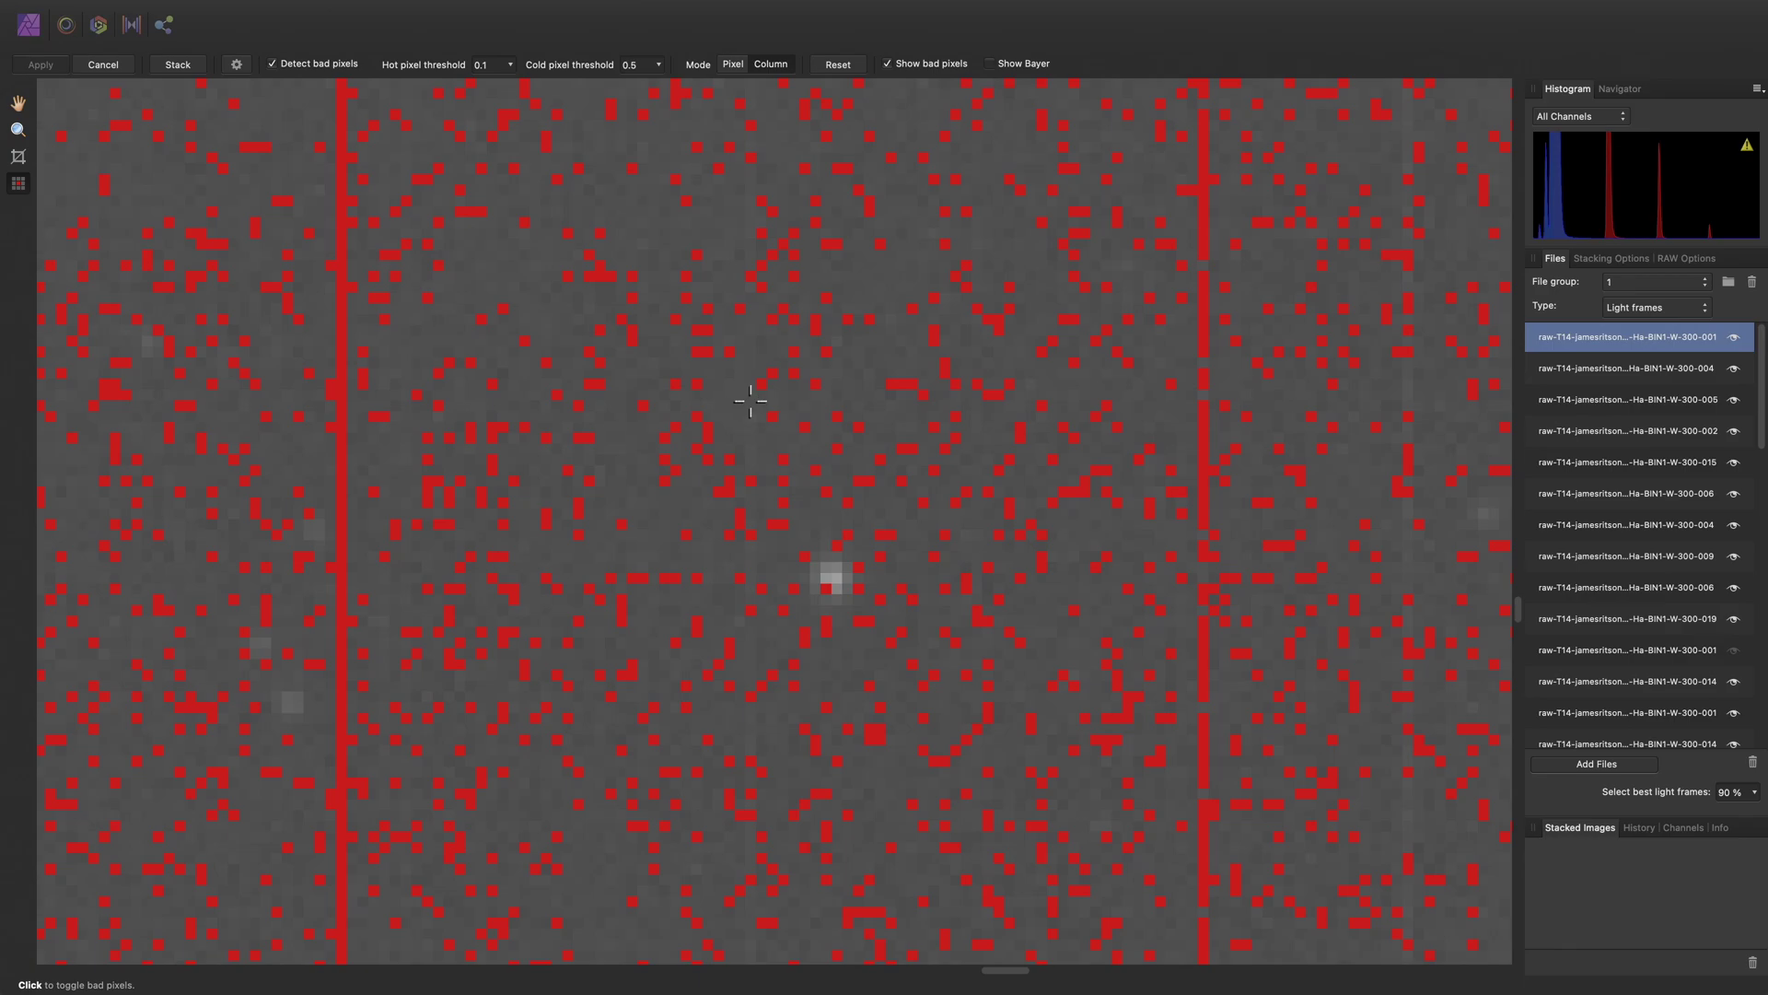
{"action": "scroll", "coordinate": [1026, 600], "scroll_direction": "down", "scroll_amount": 5}
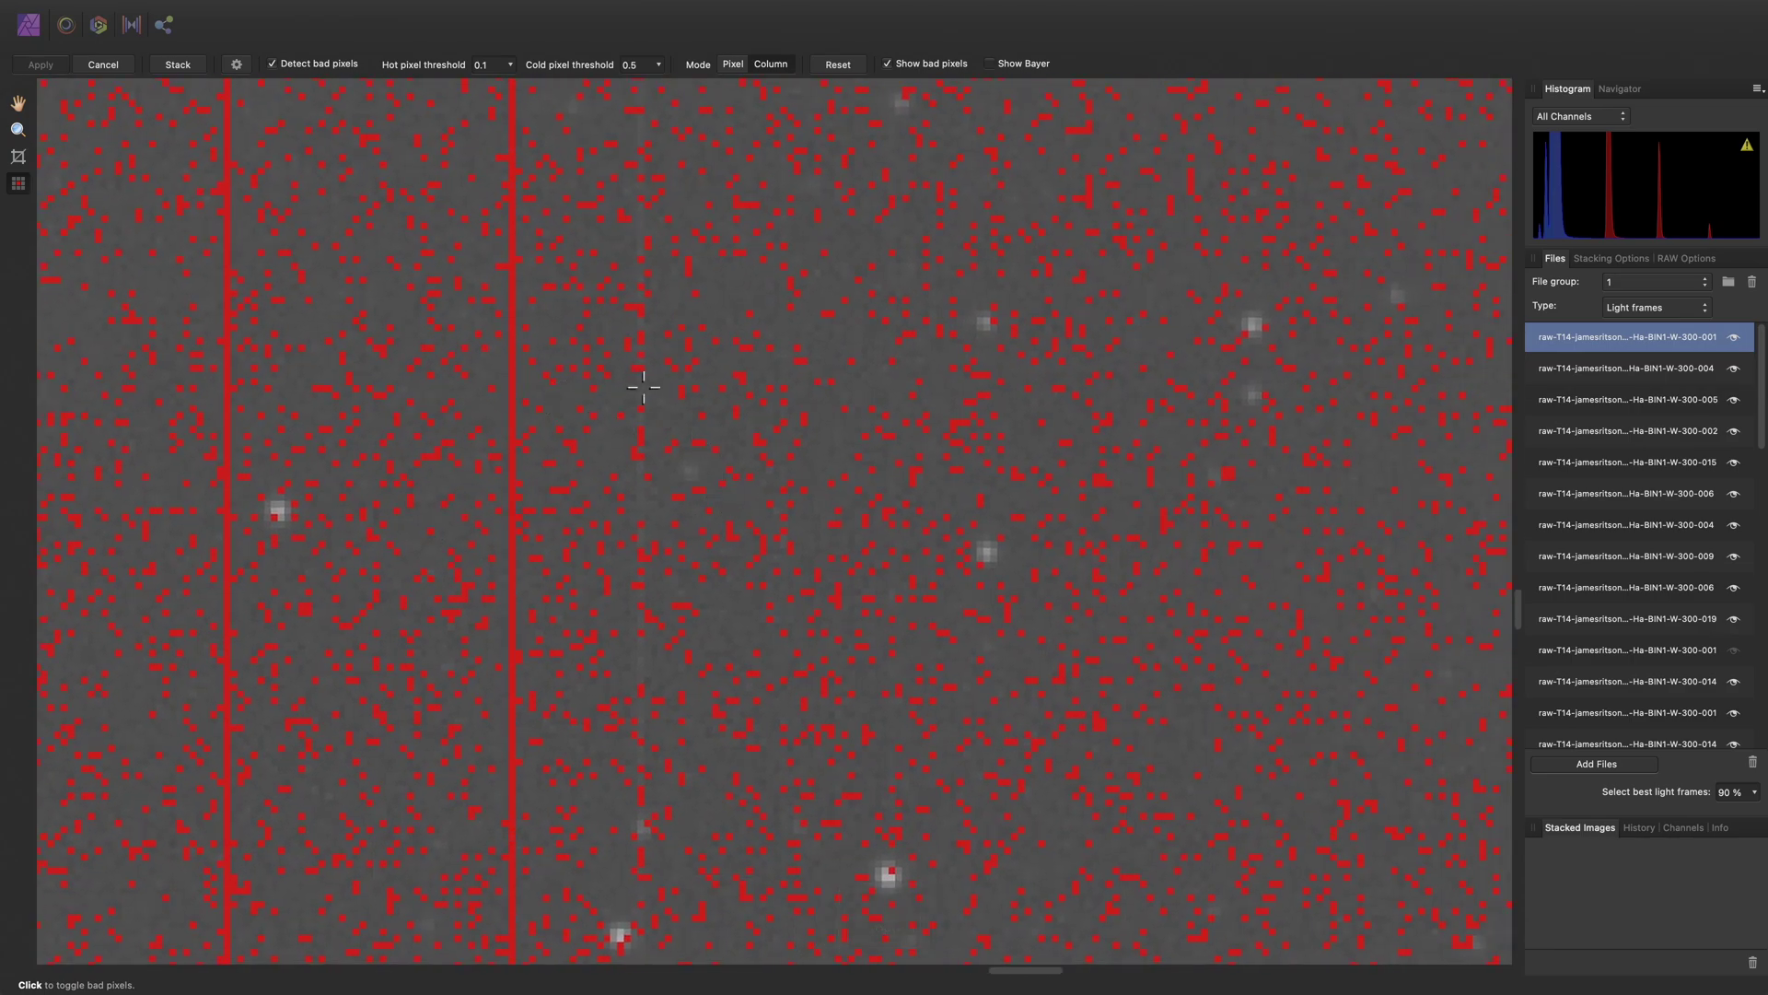
Examine the remaining part of the frame towards its right edge for bad columns that are not yet flagged
{"action": "key", "text": "space"}
{"action": "left_click_drag", "start_coordinate": [1140, 529], "coordinate": [617, 423]}
{"action": "scroll", "coordinate": [811, 495], "scroll_direction": "down", "scroll_amount": 3}
{"action": "key", "text": "space"}
{"action": "left_click_drag", "start_coordinate": [1078, 511], "coordinate": [630, 495]}
{"action": "left_click_drag", "start_coordinate": [1031, 511], "coordinate": [571, 505]}
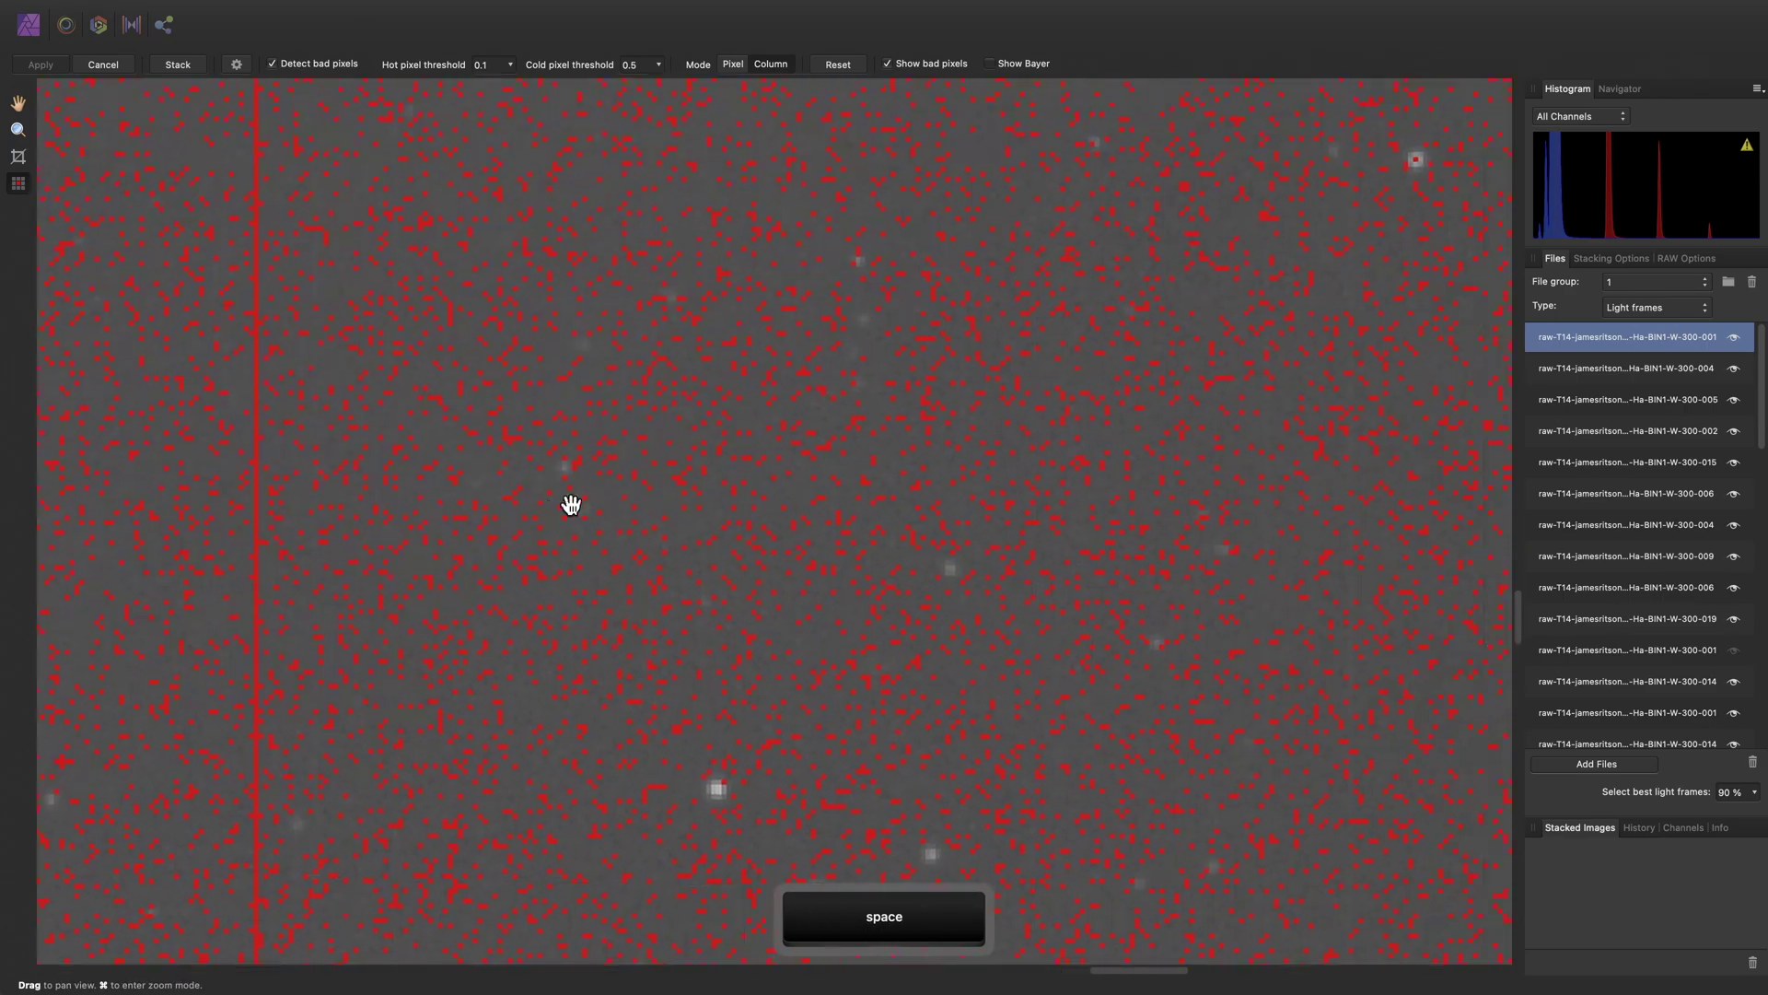
{"action": "left_click_drag", "start_coordinate": [1446, 516], "coordinate": [908, 521]}
{"action": "left_click_drag", "start_coordinate": [1364, 544], "coordinate": [893, 516]}
{"action": "left_click_drag", "start_coordinate": [1164, 553], "coordinate": [260, 493]}
{"action": "key", "text": "space"}
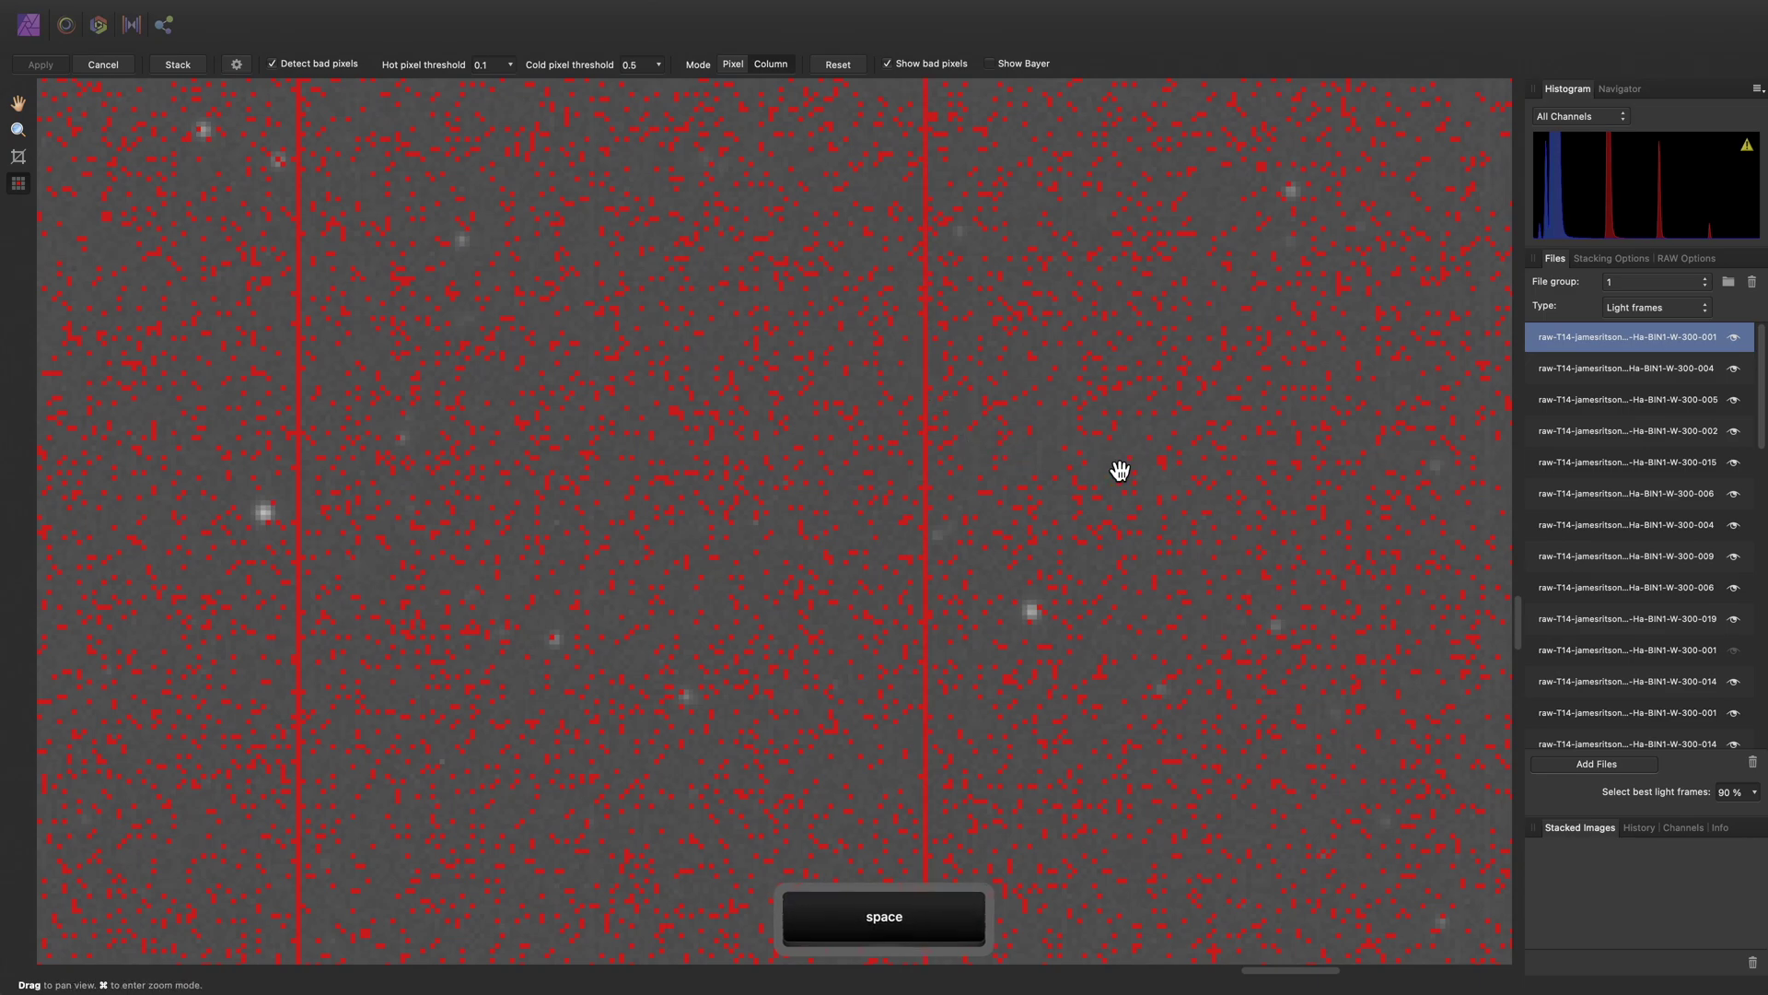
{"action": "left_click_drag", "start_coordinate": [1120, 470], "coordinate": [636, 426]}
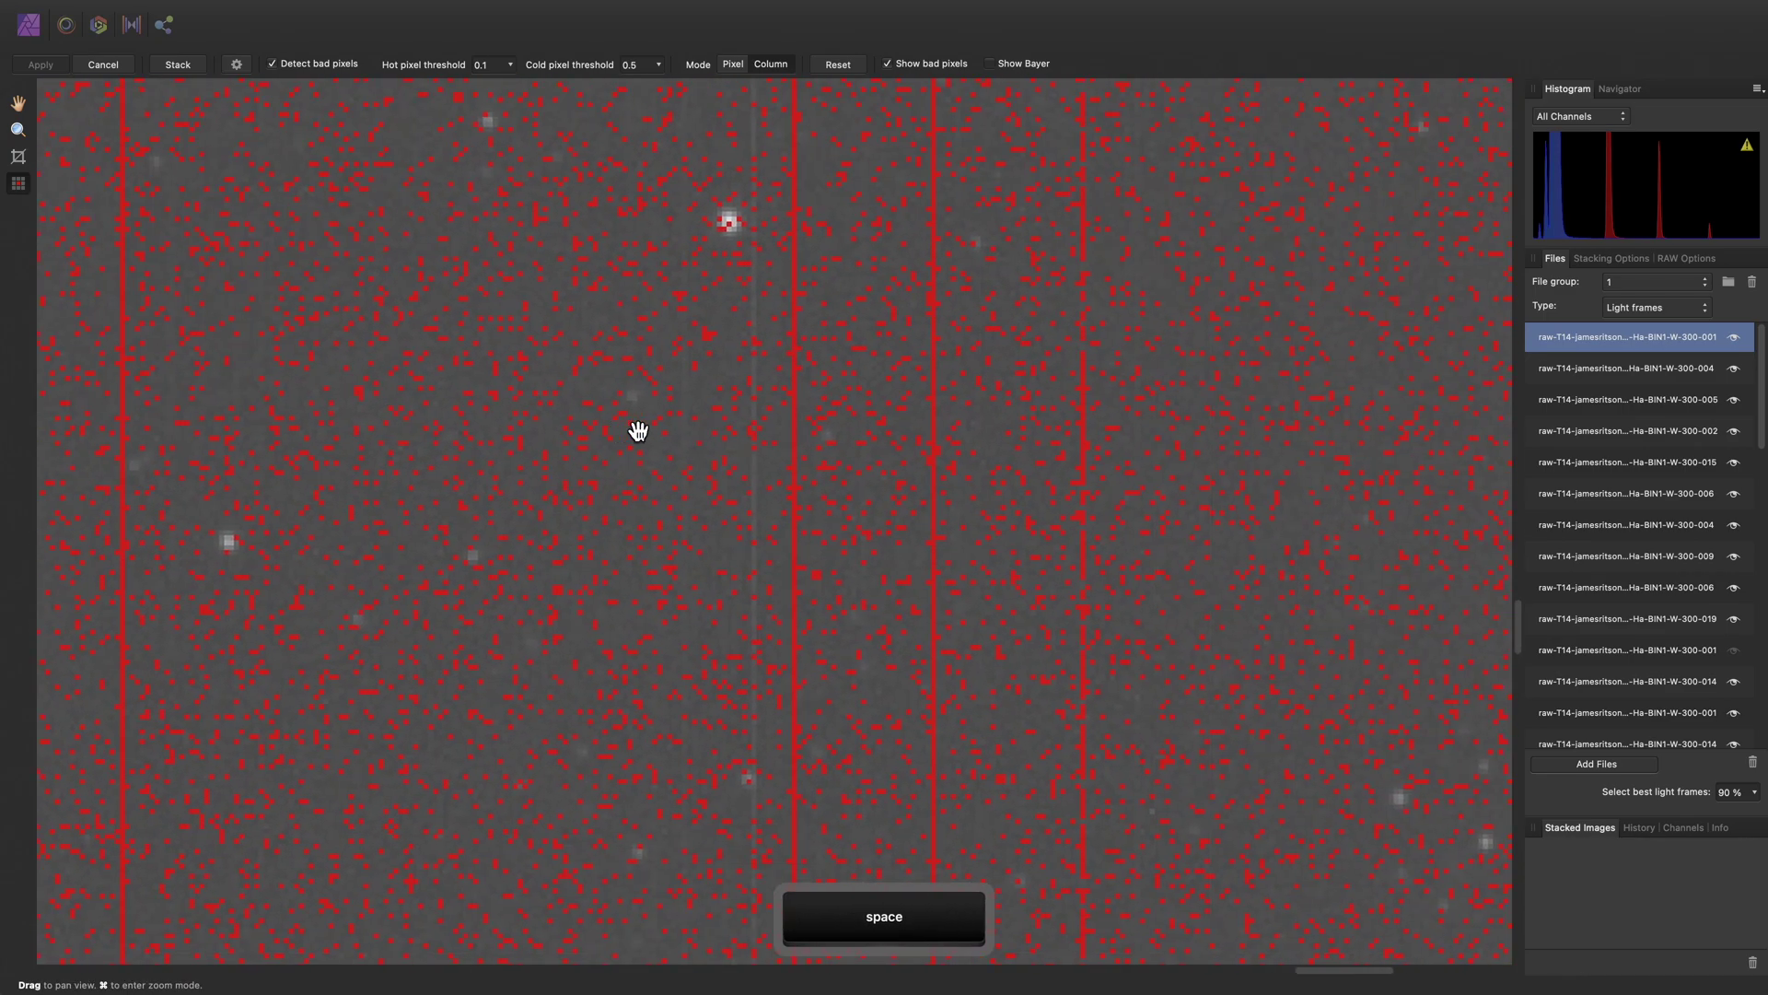
Flag the two faint columns near the frame's right edge and check the whole frame
{"action": "left_click", "coordinate": [756, 326]}
{"action": "left_click", "coordinate": [684, 319]}
{"action": "key", "text": "space"}
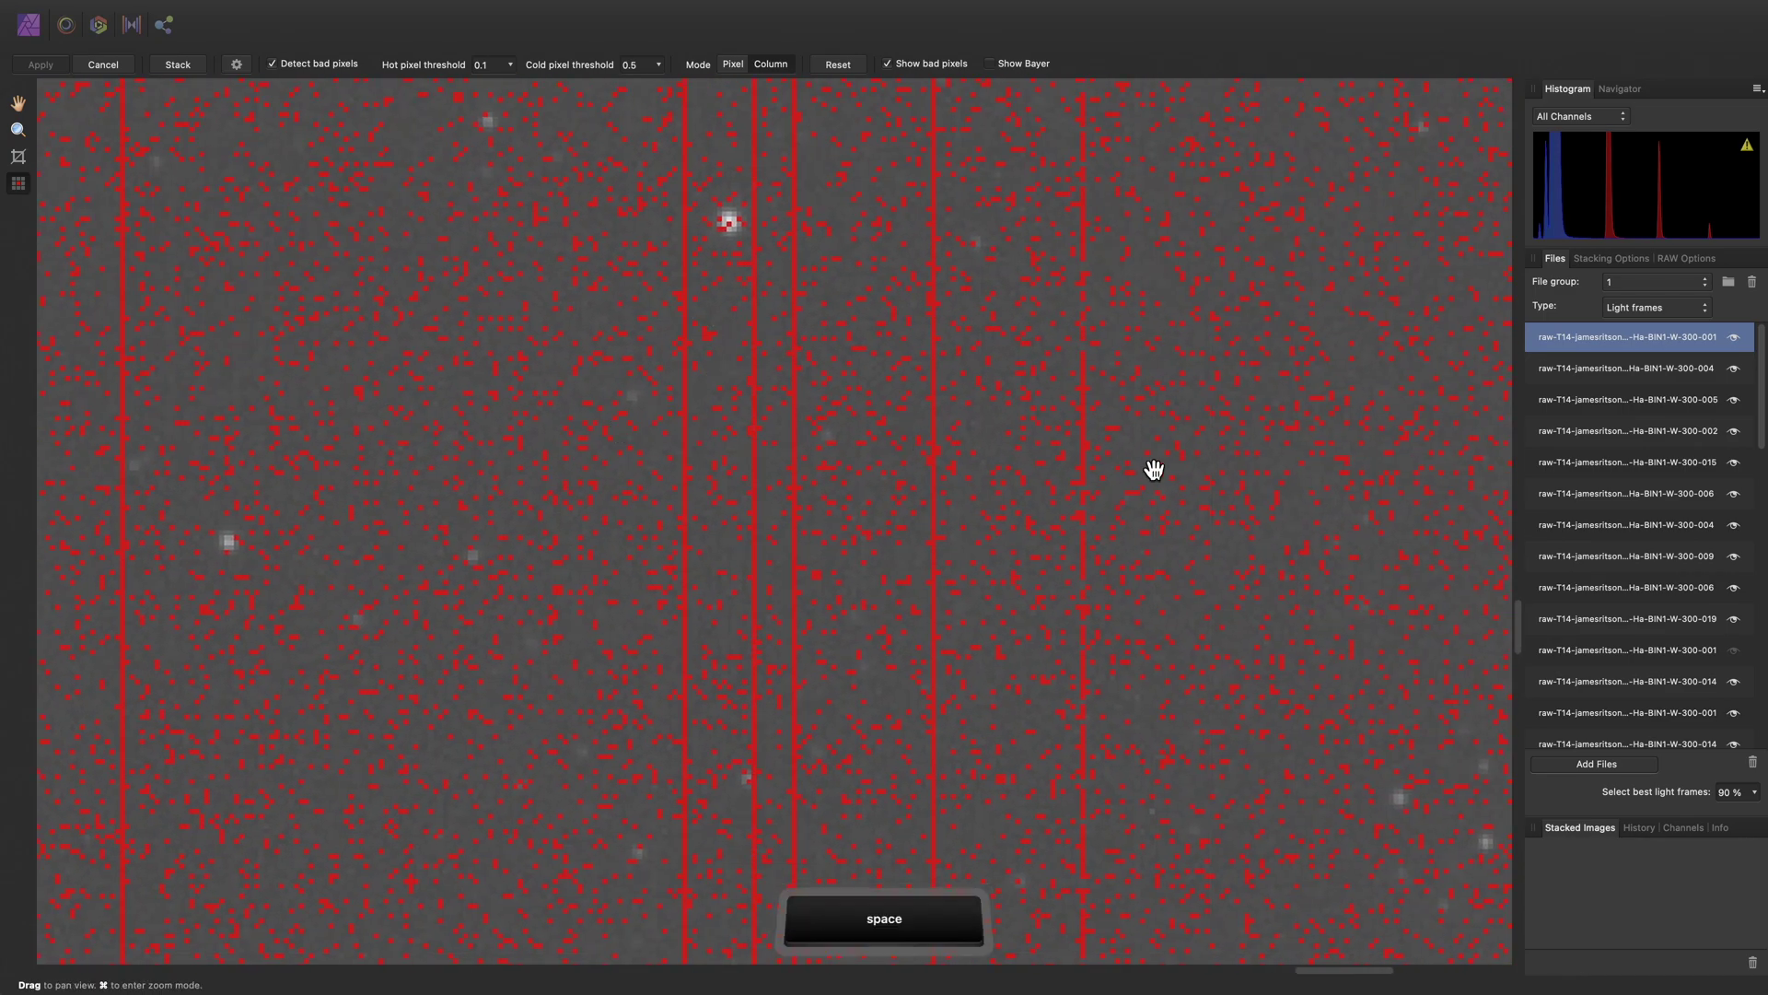
{"action": "left_click_drag", "start_coordinate": [1155, 469], "coordinate": [497, 430]}
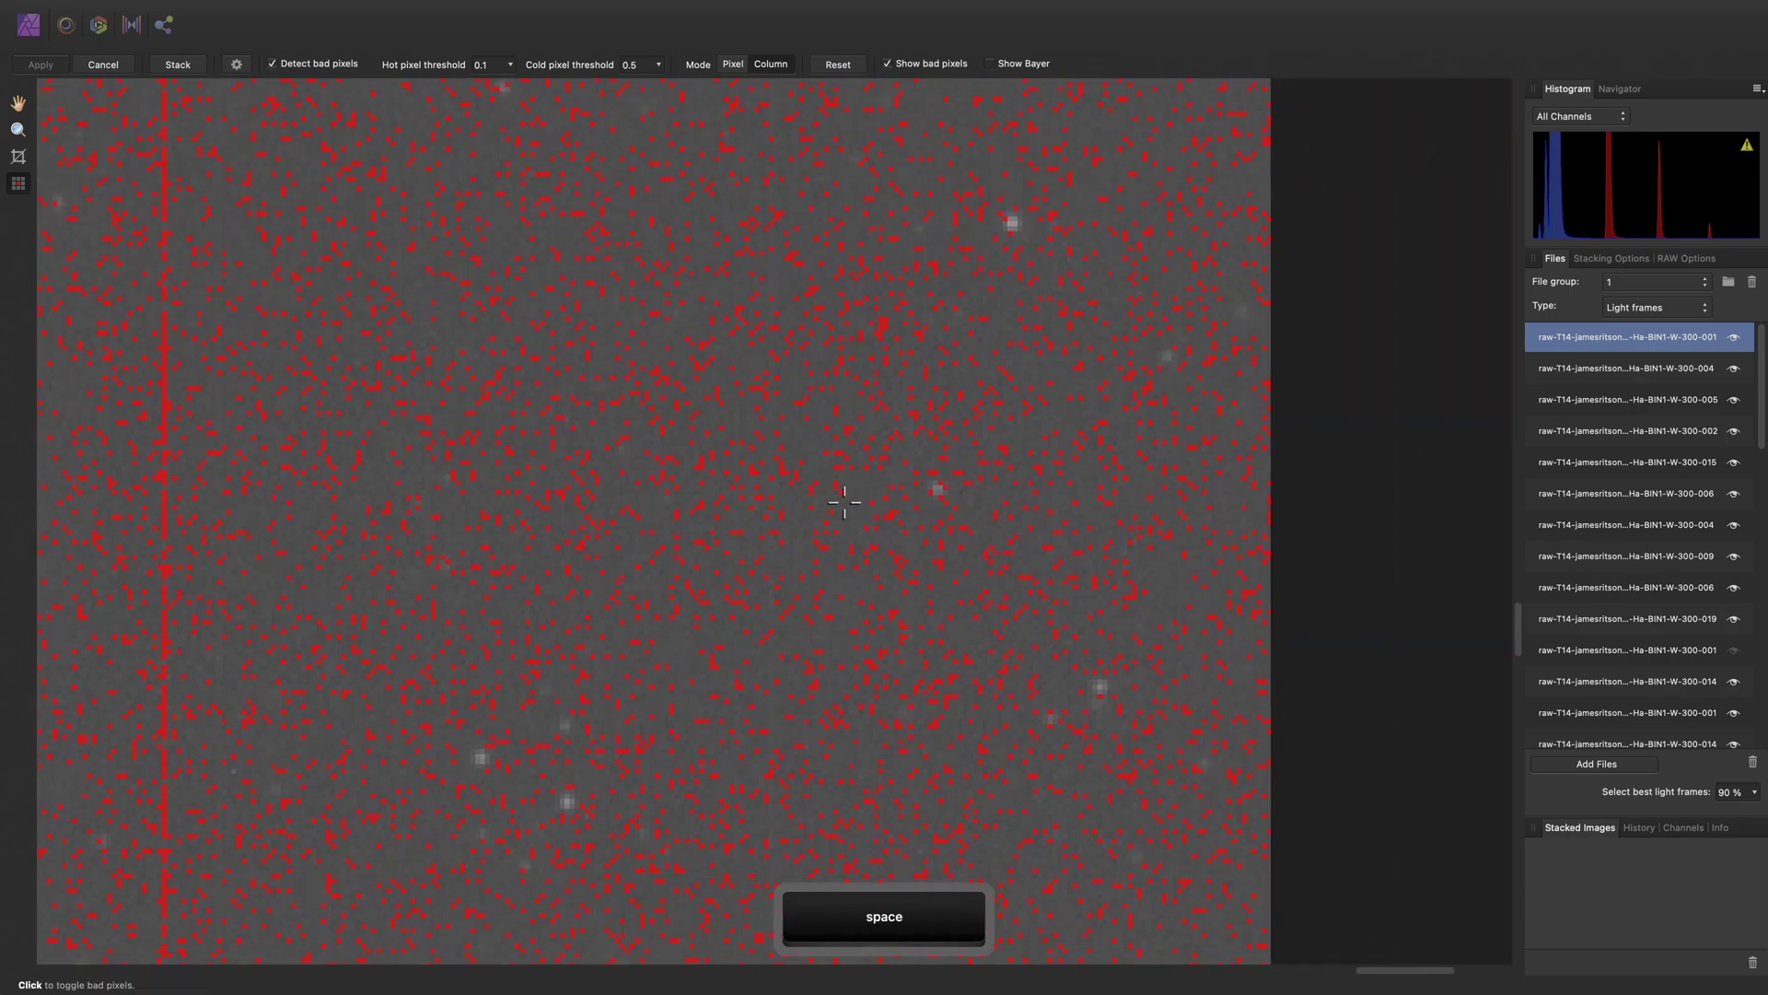
{"action": "key", "text": "super+0"}
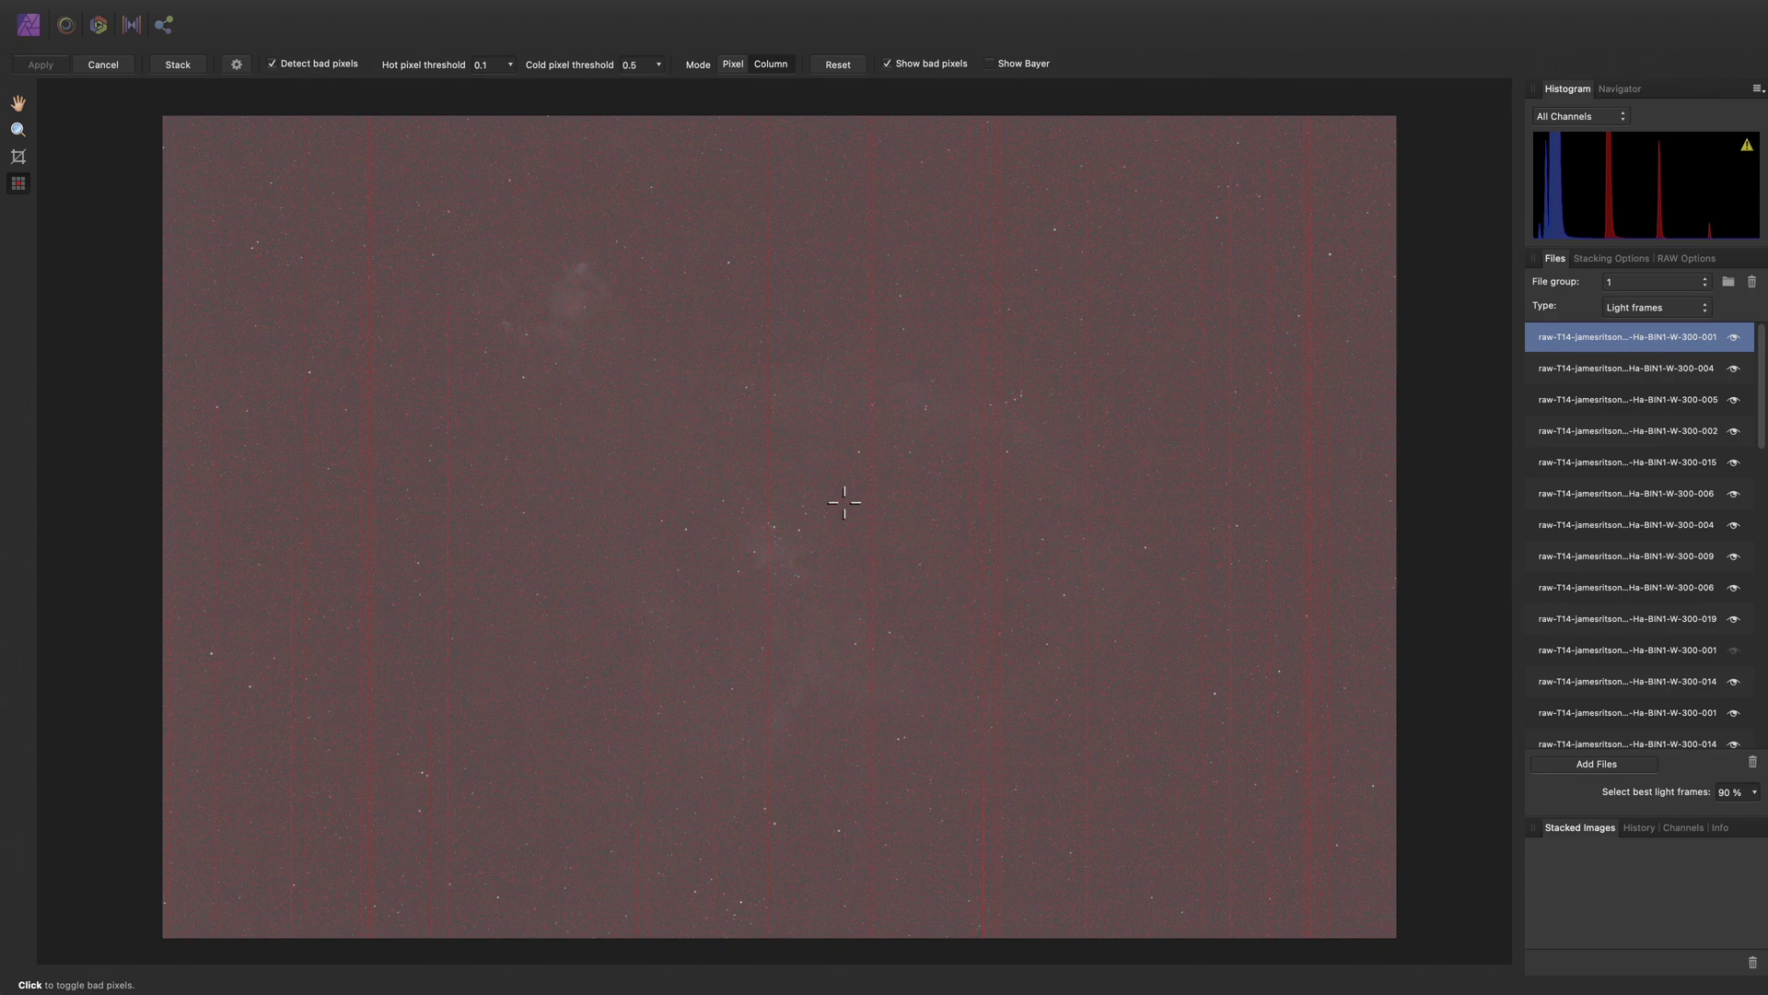
Save the bad pixel map as a preset named T14
{"action": "left_click", "coordinate": [237, 63]}
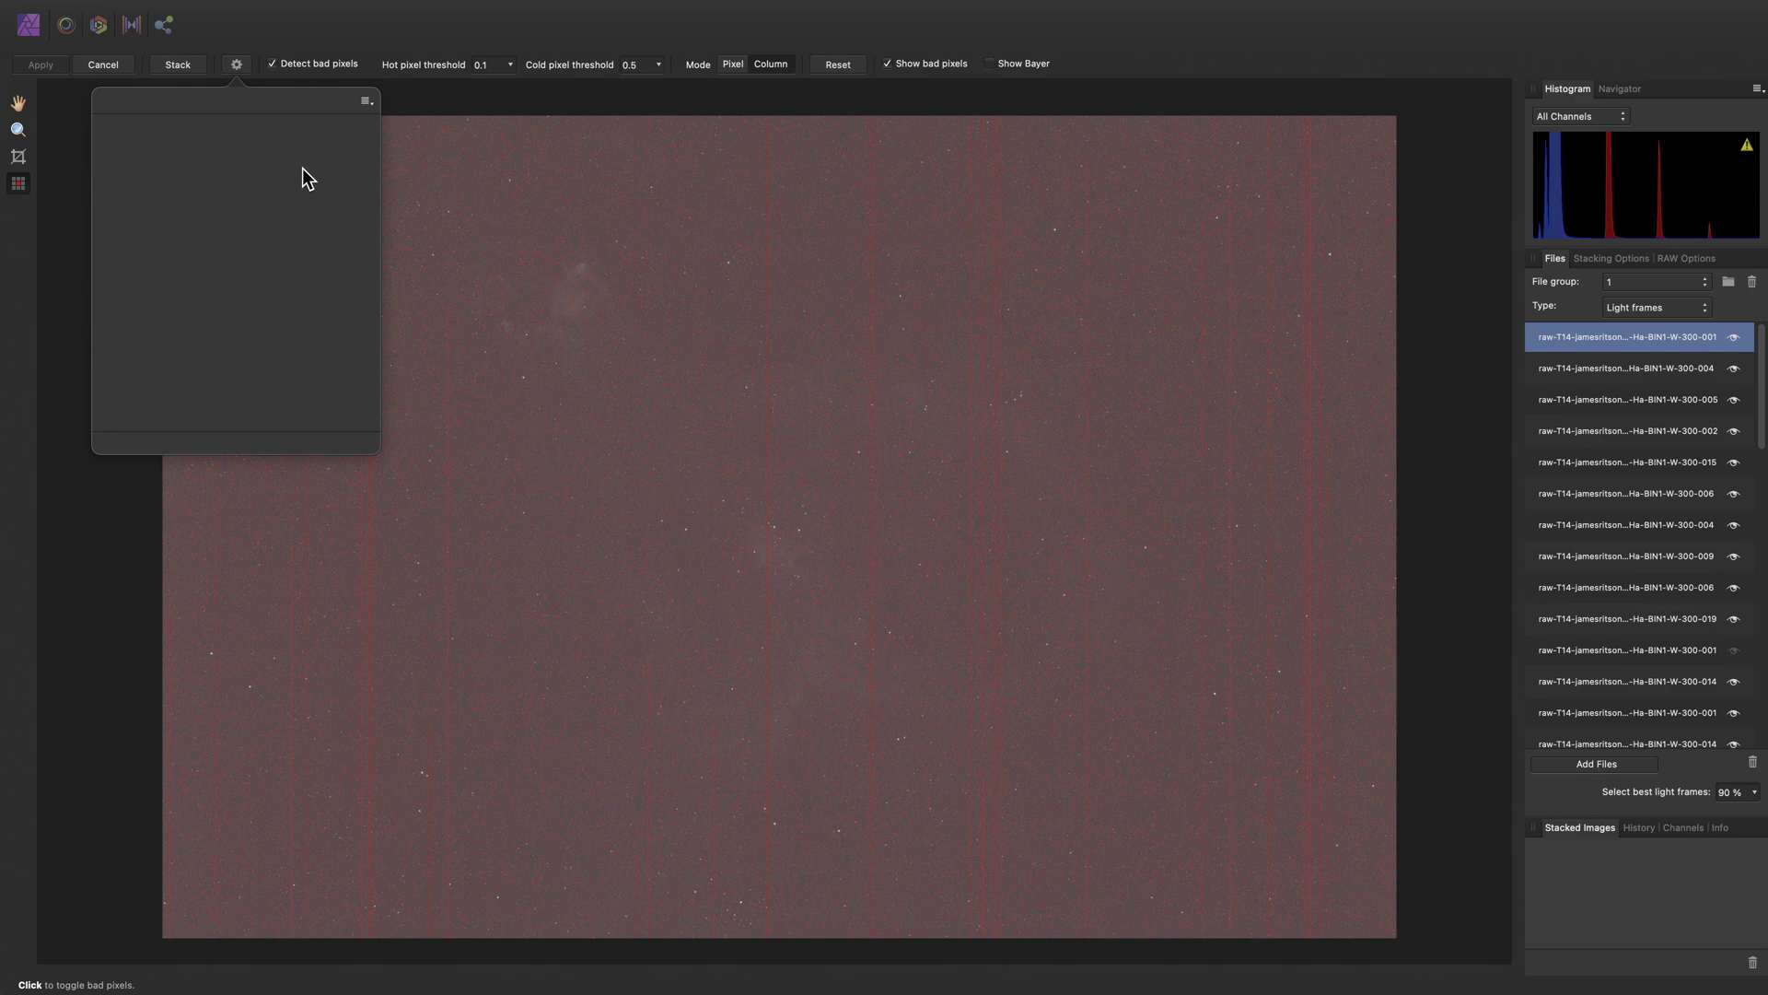
{"action": "left_click", "coordinate": [365, 103]}
{"action": "left_click", "coordinate": [423, 120]}
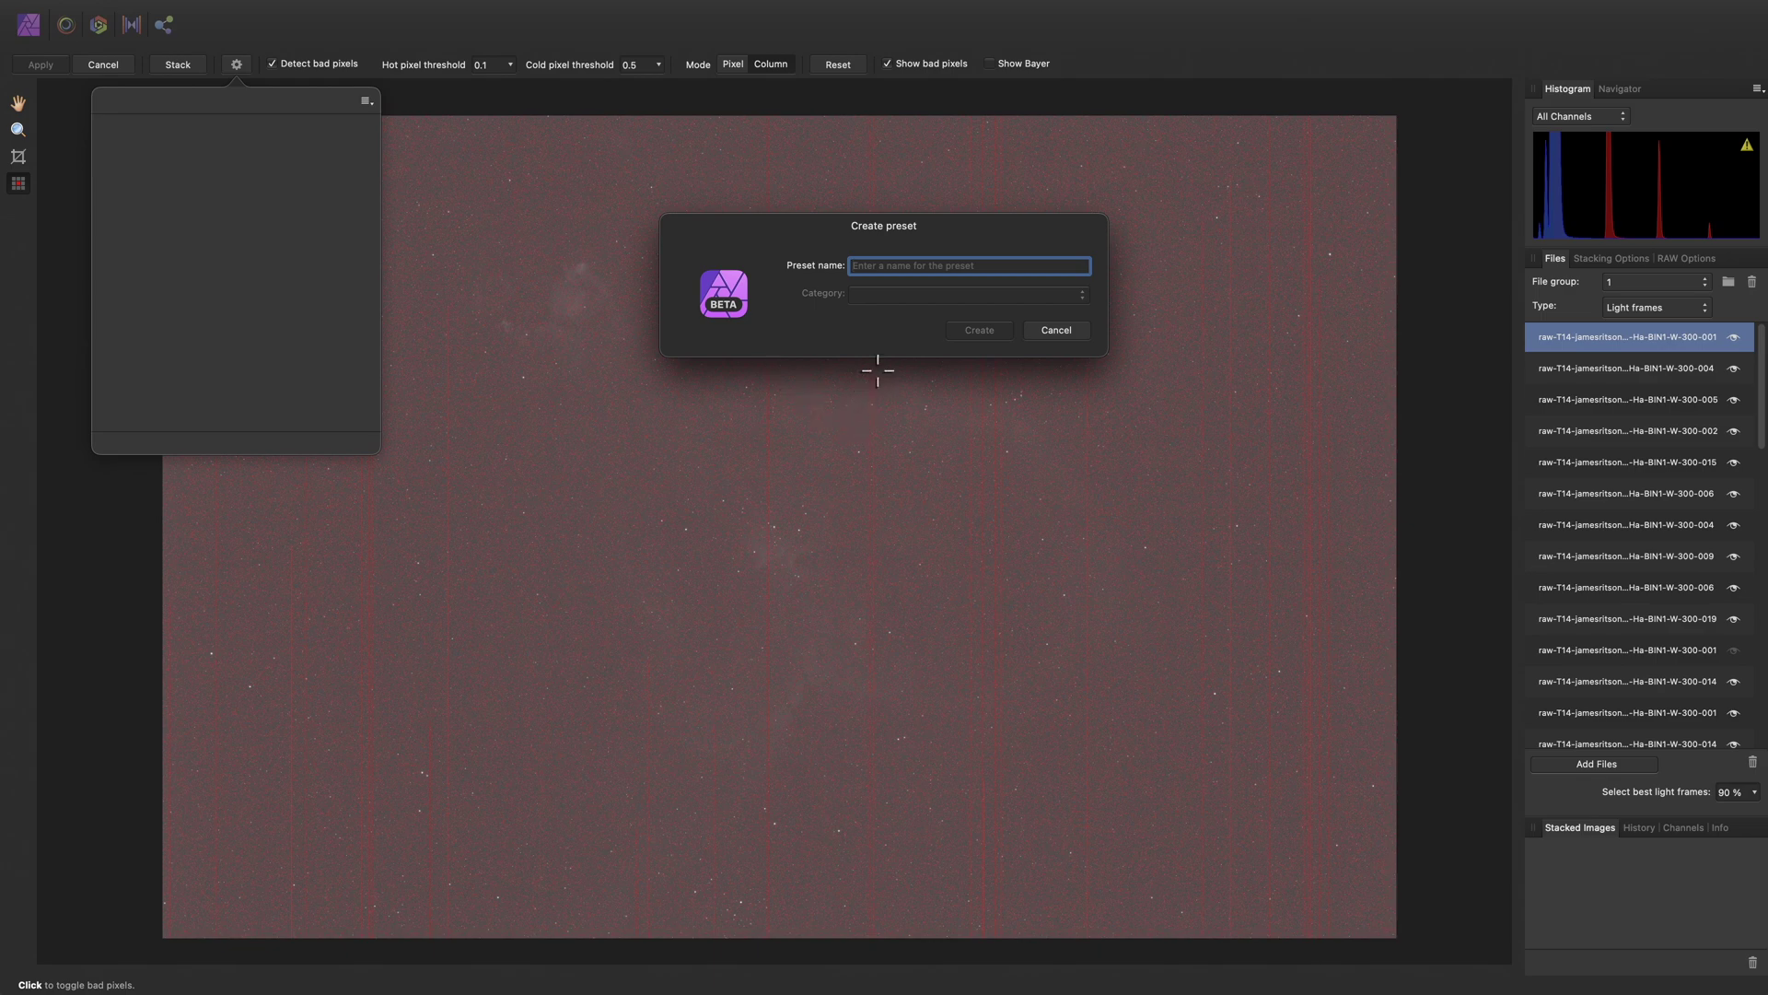
{"action": "type", "text": "T14"}
{"action": "key", "text": "Return"}
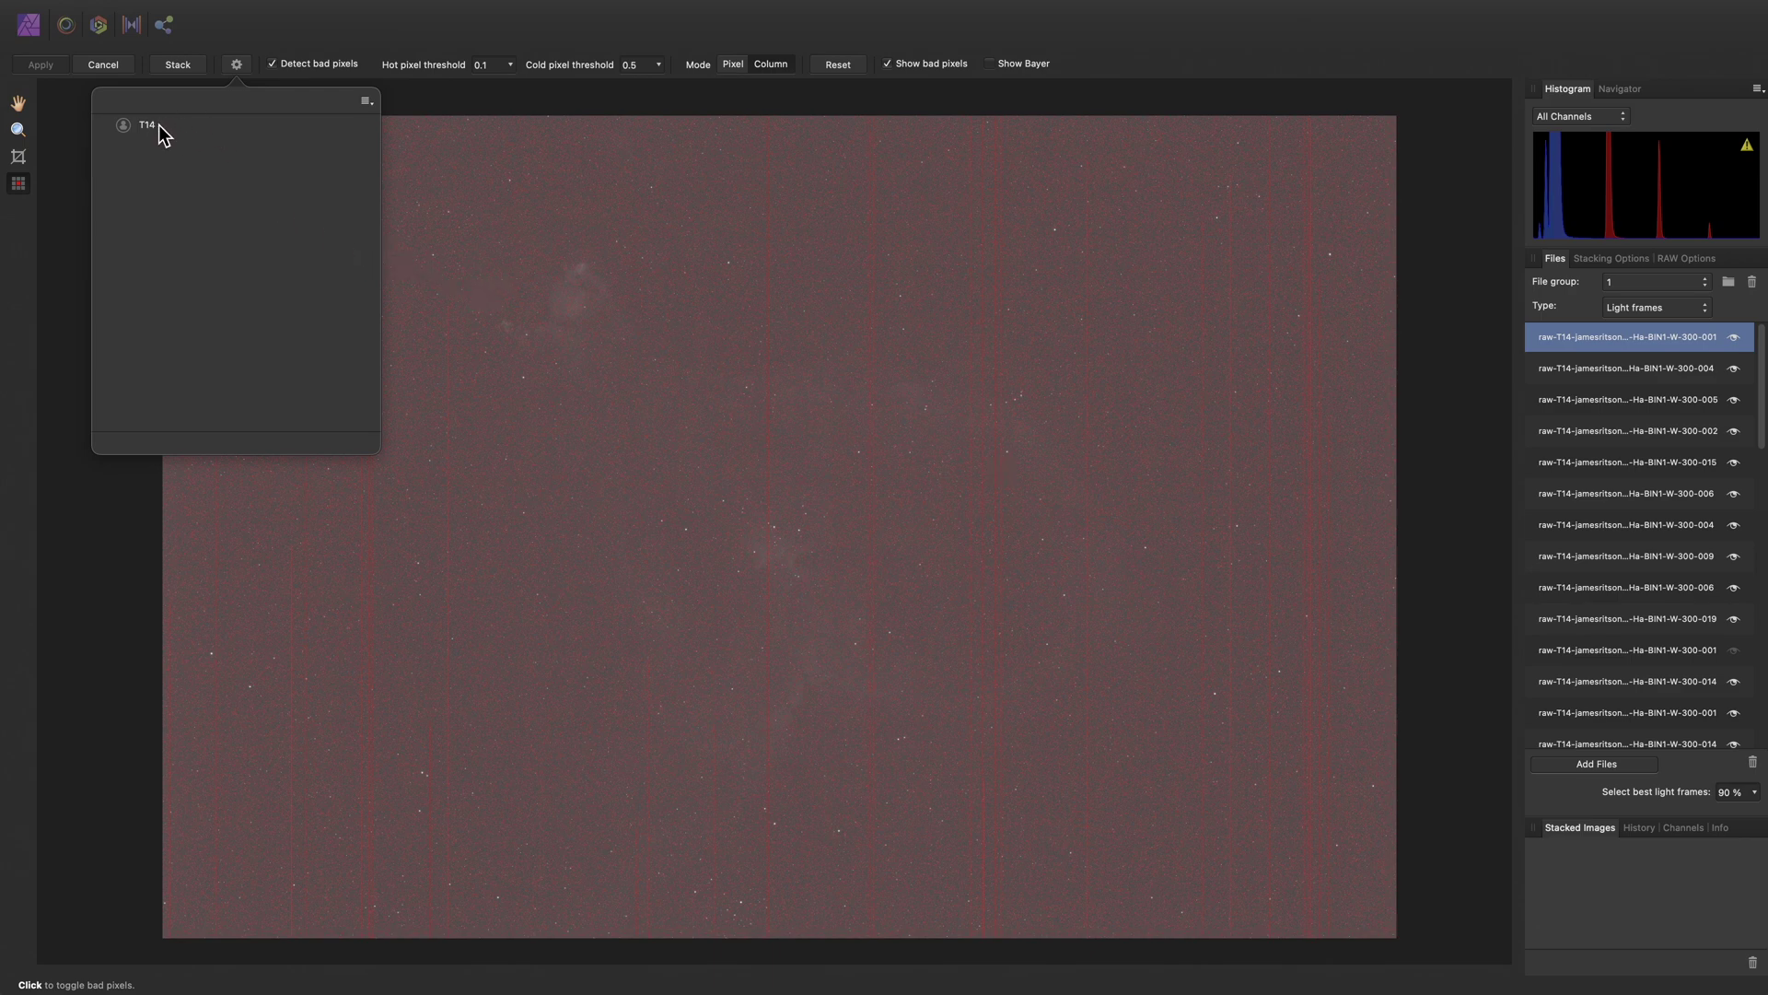
Stack the light frames and apply the result to produce the stacked Heart Nebula image
{"action": "key", "text": "h"}
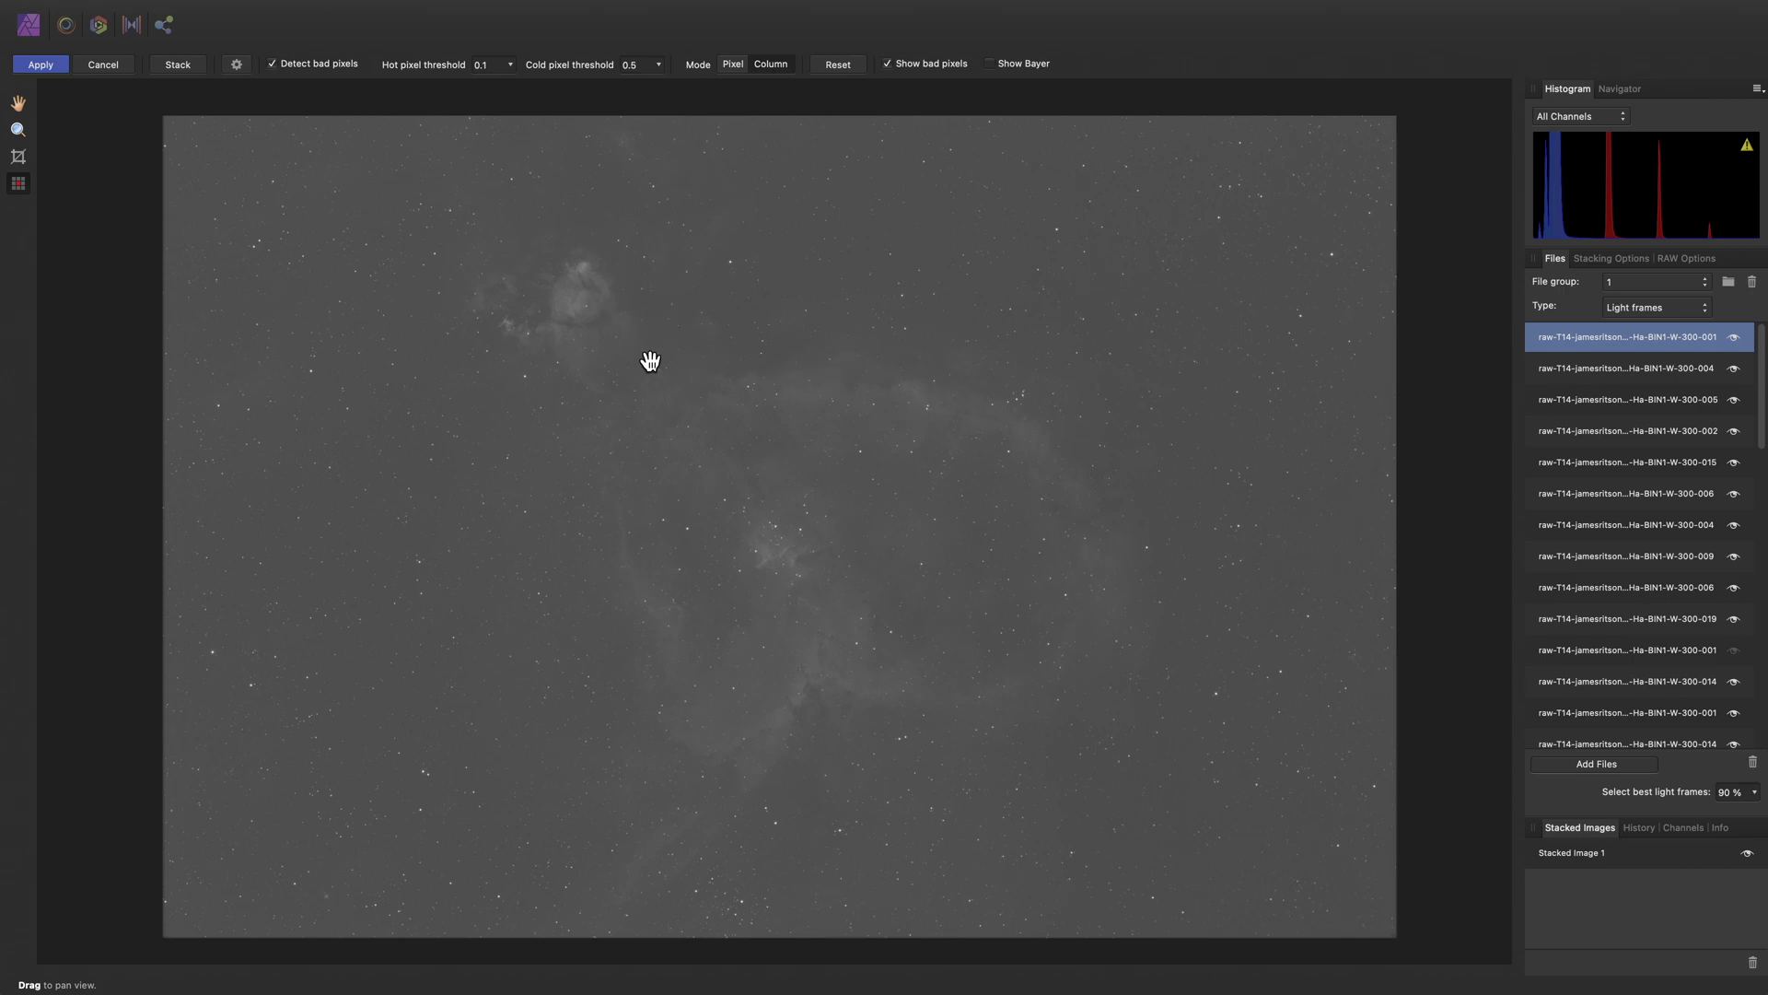
{"action": "left_click", "coordinate": [41, 65]}
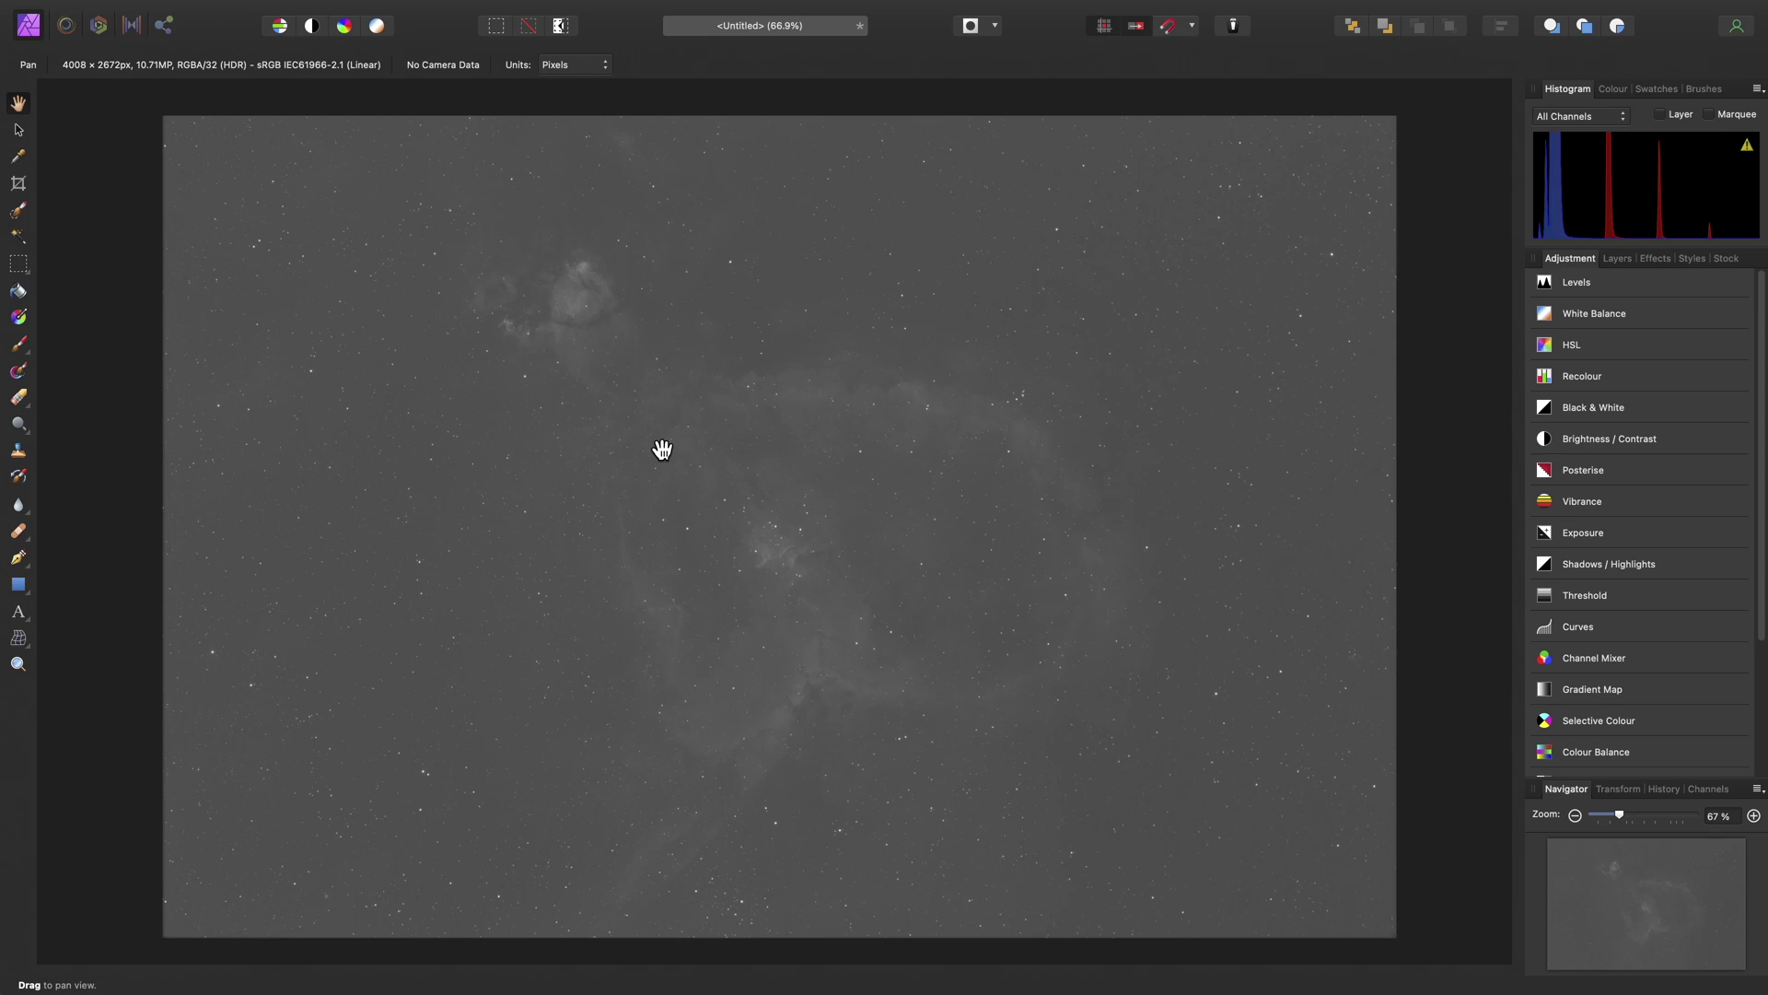
Review the stacked image's pixel, Levels and Curves layers, comparing the image with and without the Curves adjustment
{"action": "left_click", "coordinate": [1613, 259]}
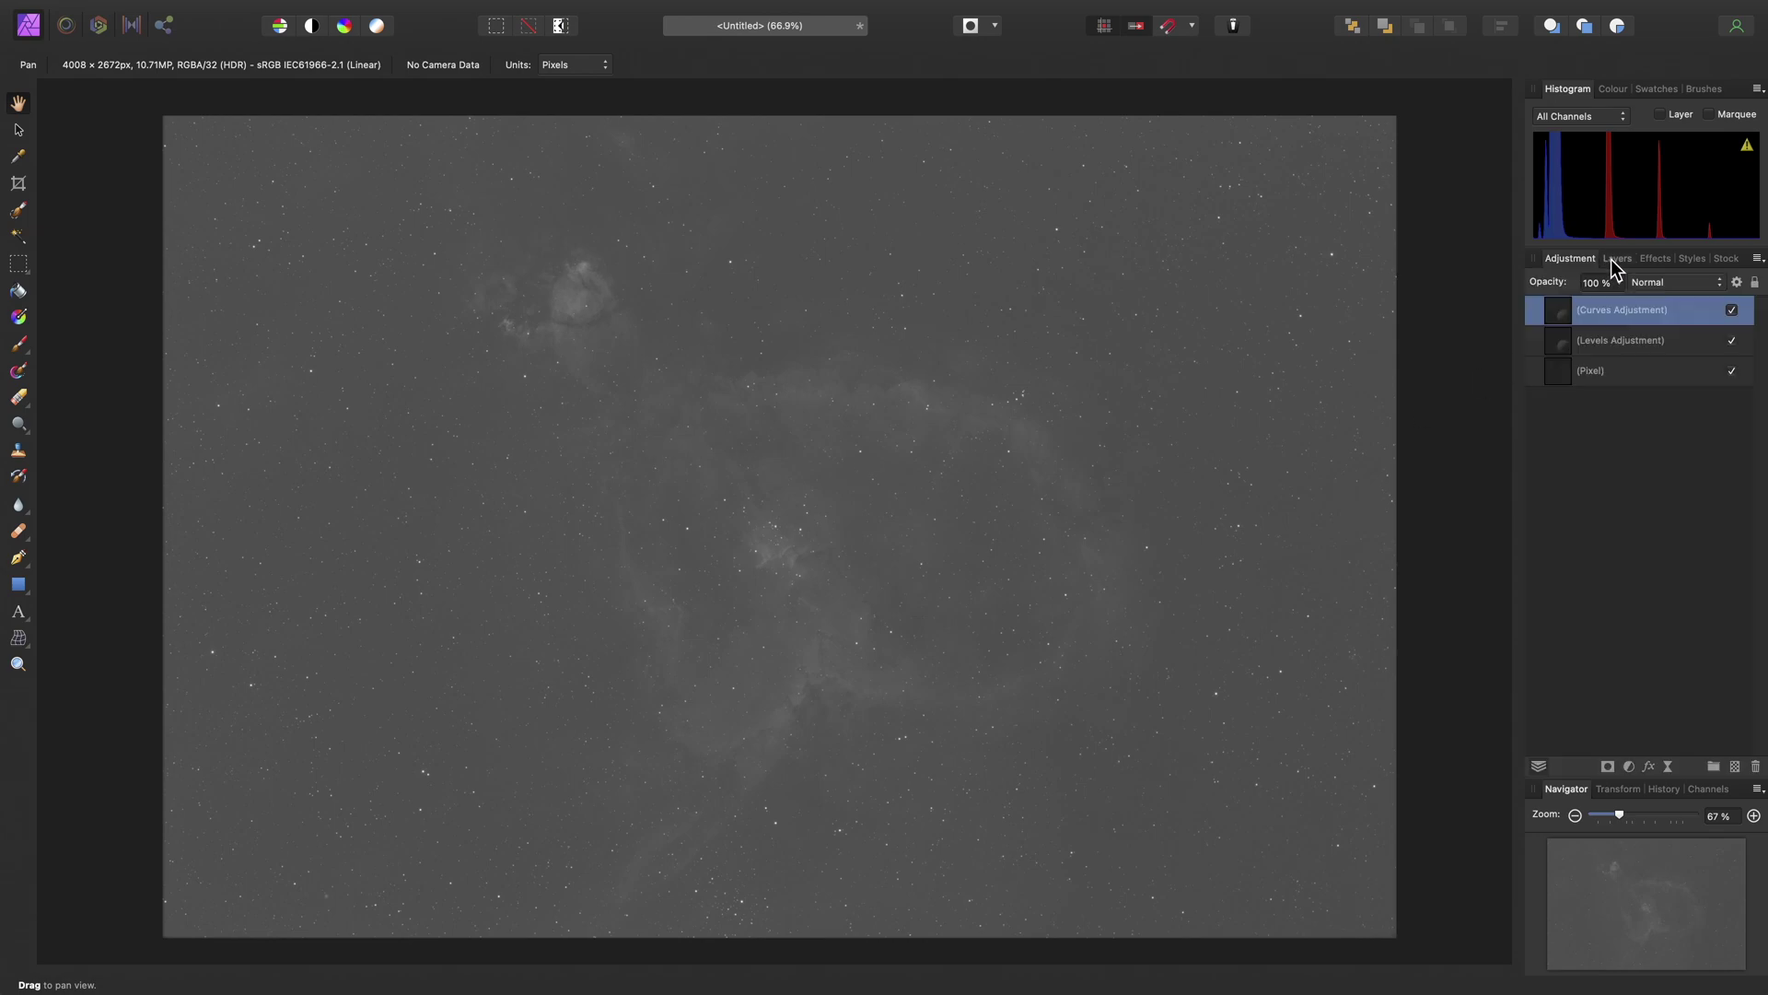
{"action": "left_click", "coordinate": [1596, 373]}
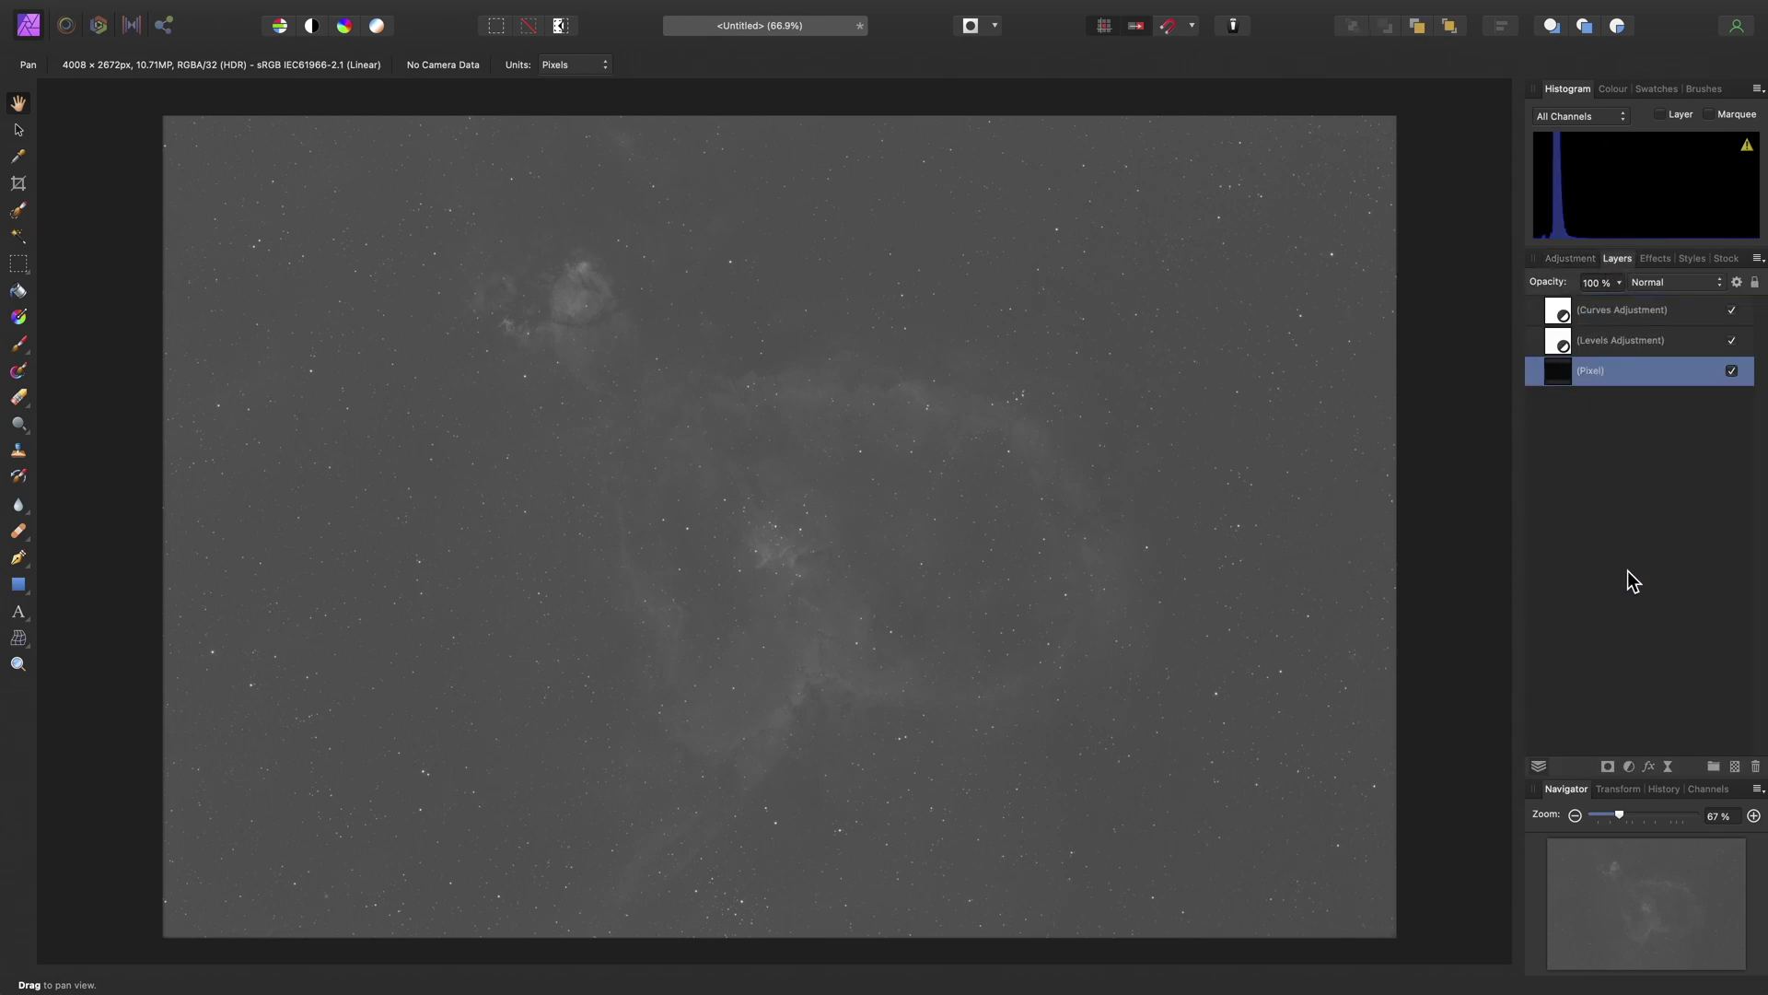
{"action": "left_click", "coordinate": [1619, 344]}
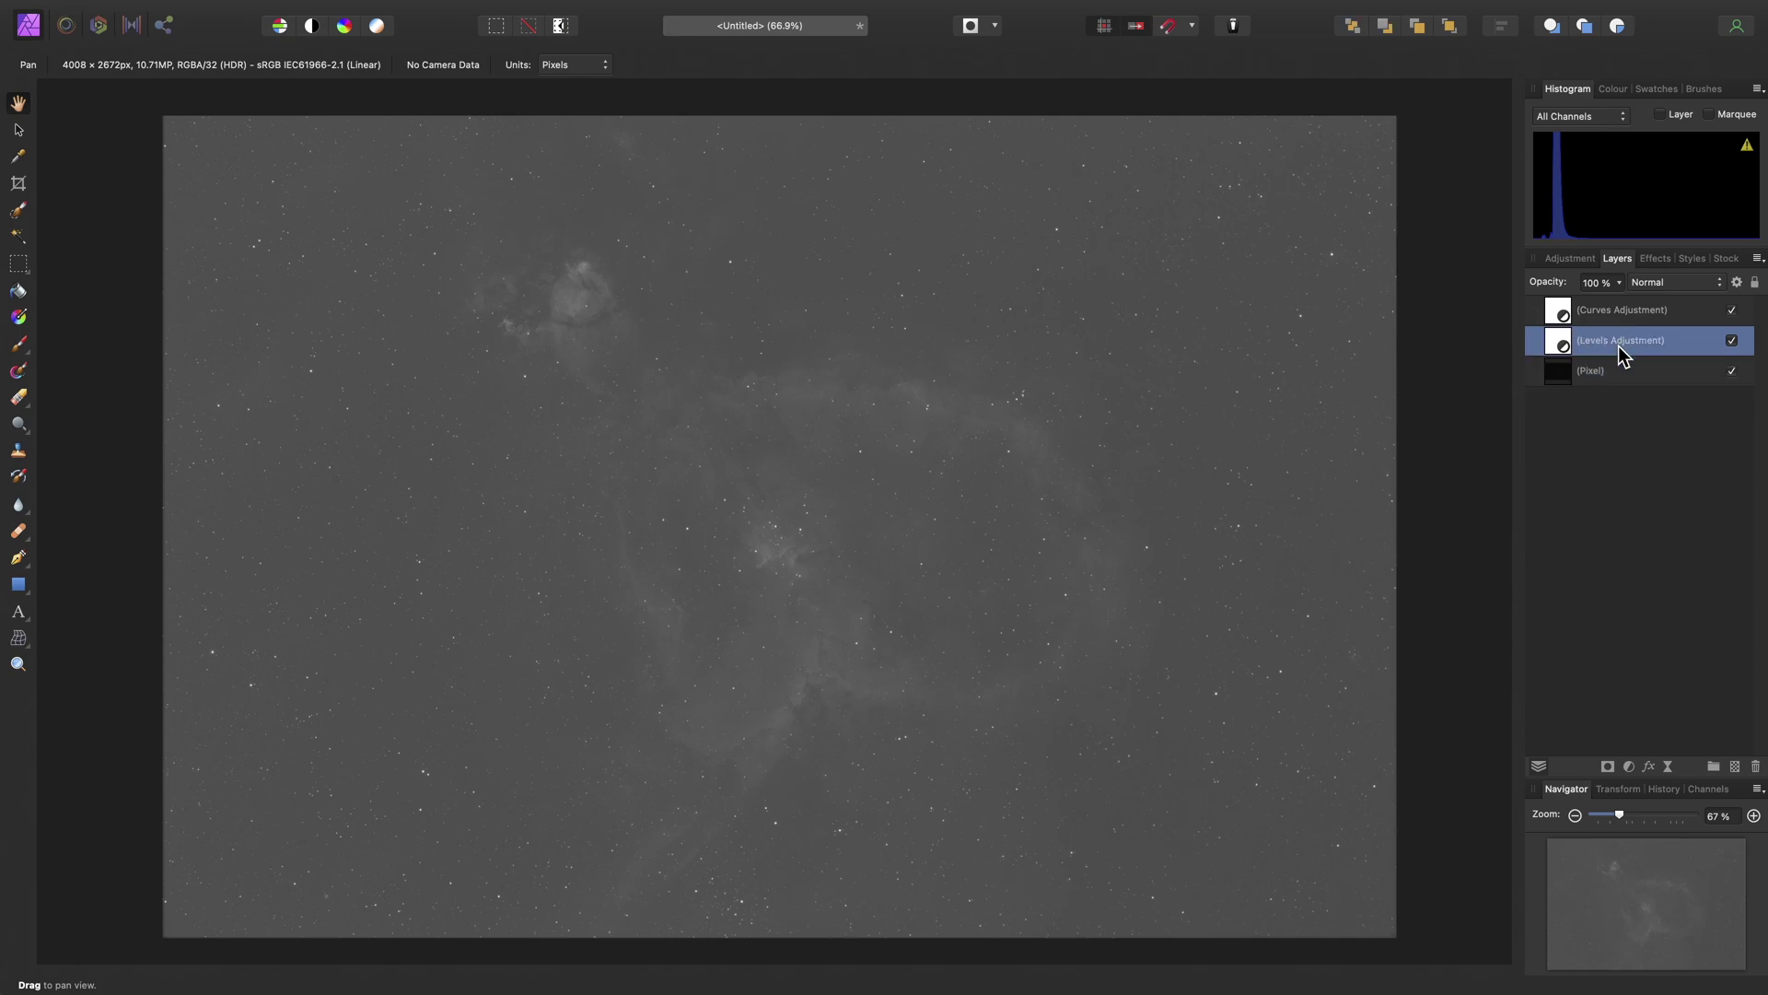
{"action": "left_click", "coordinate": [1658, 313]}
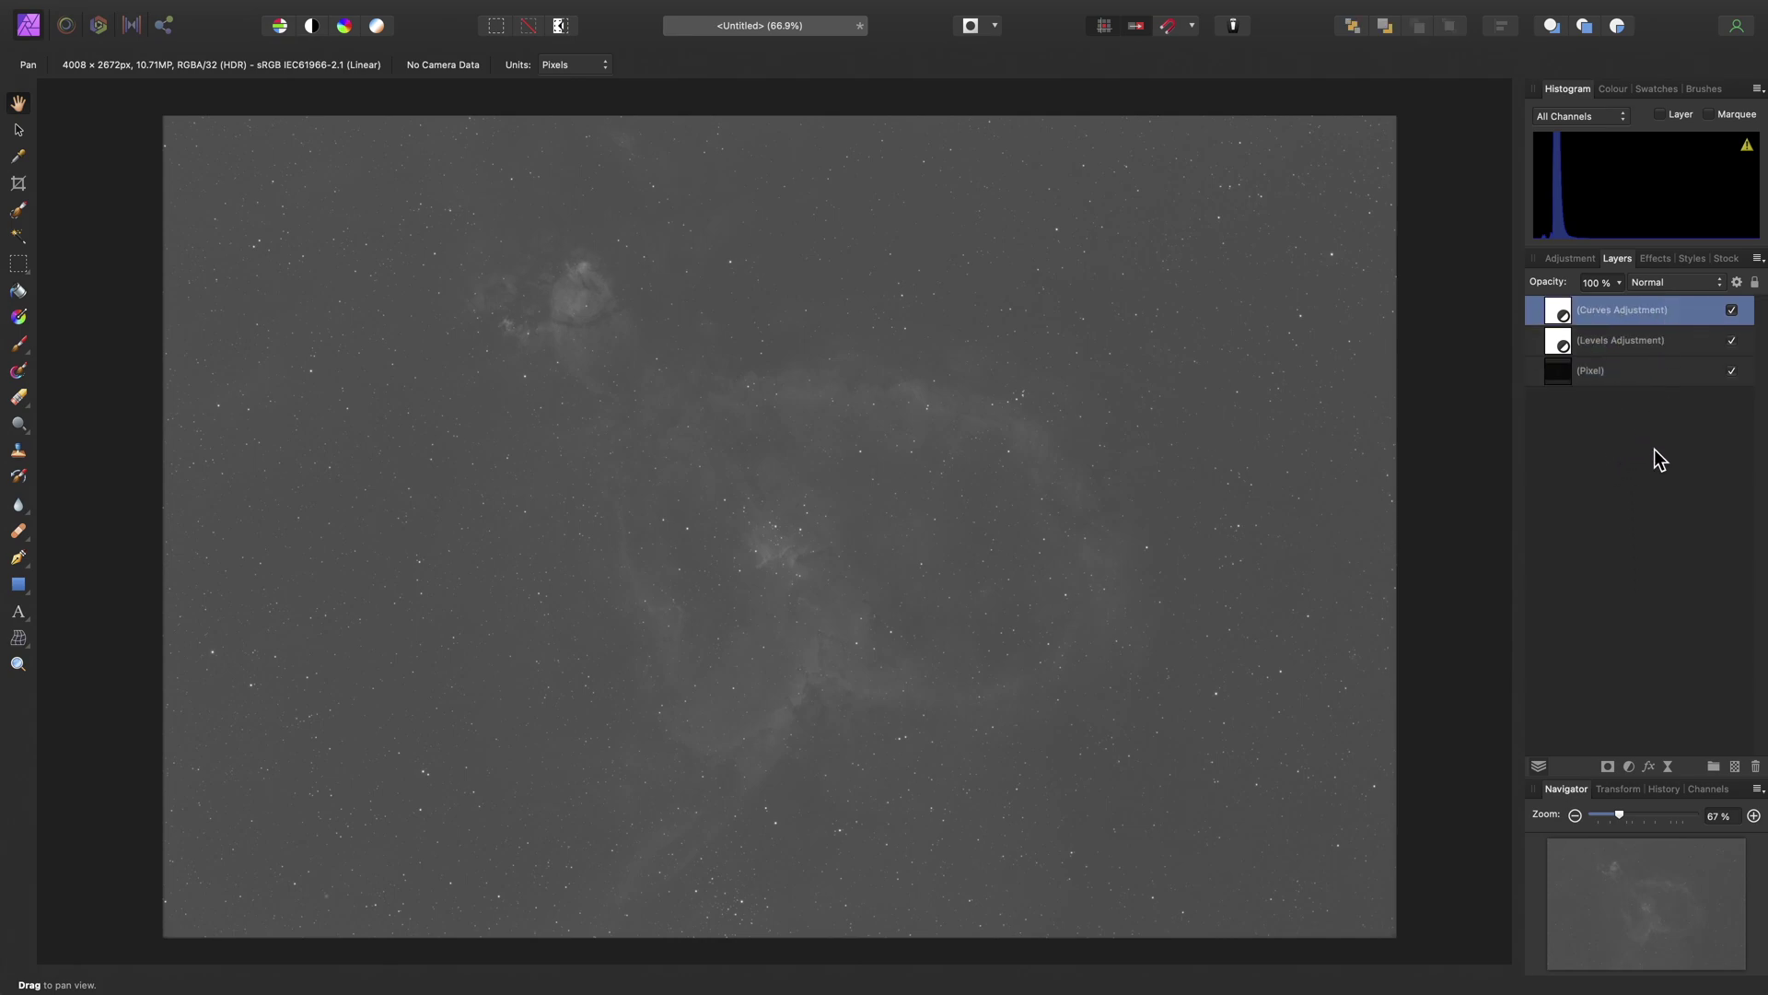
{"action": "left_click", "coordinate": [1732, 309]}
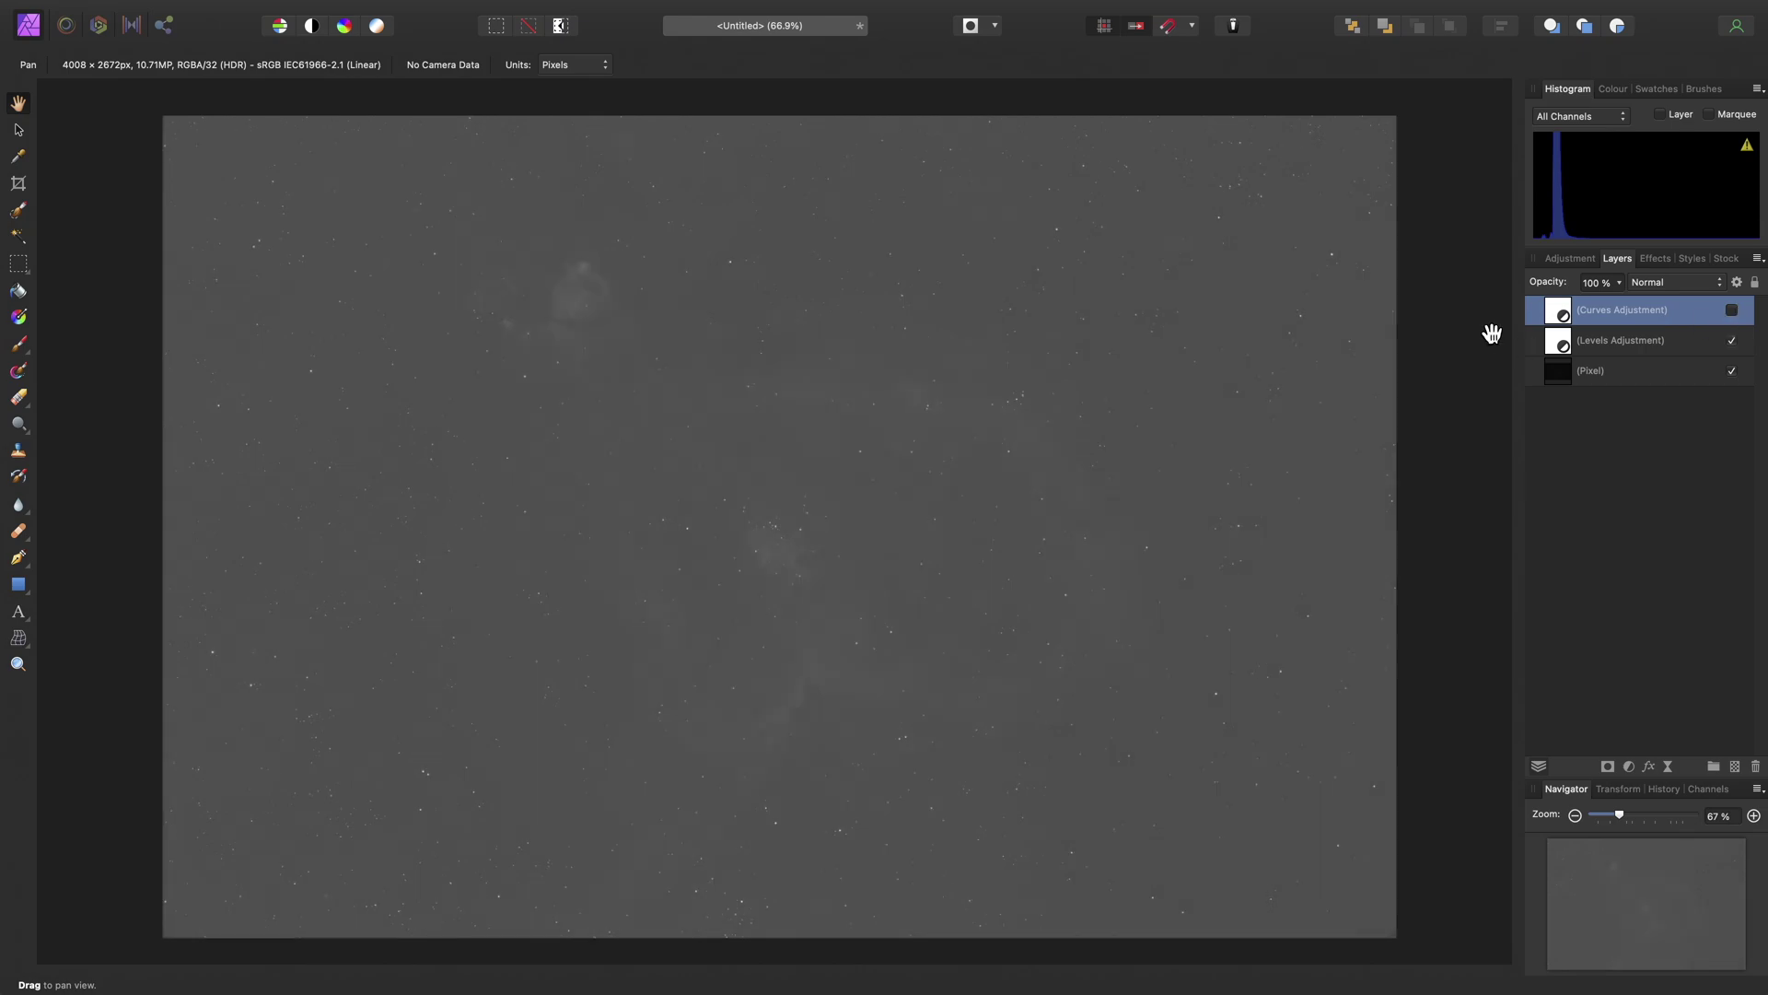
{"action": "left_click", "coordinate": [1731, 309]}
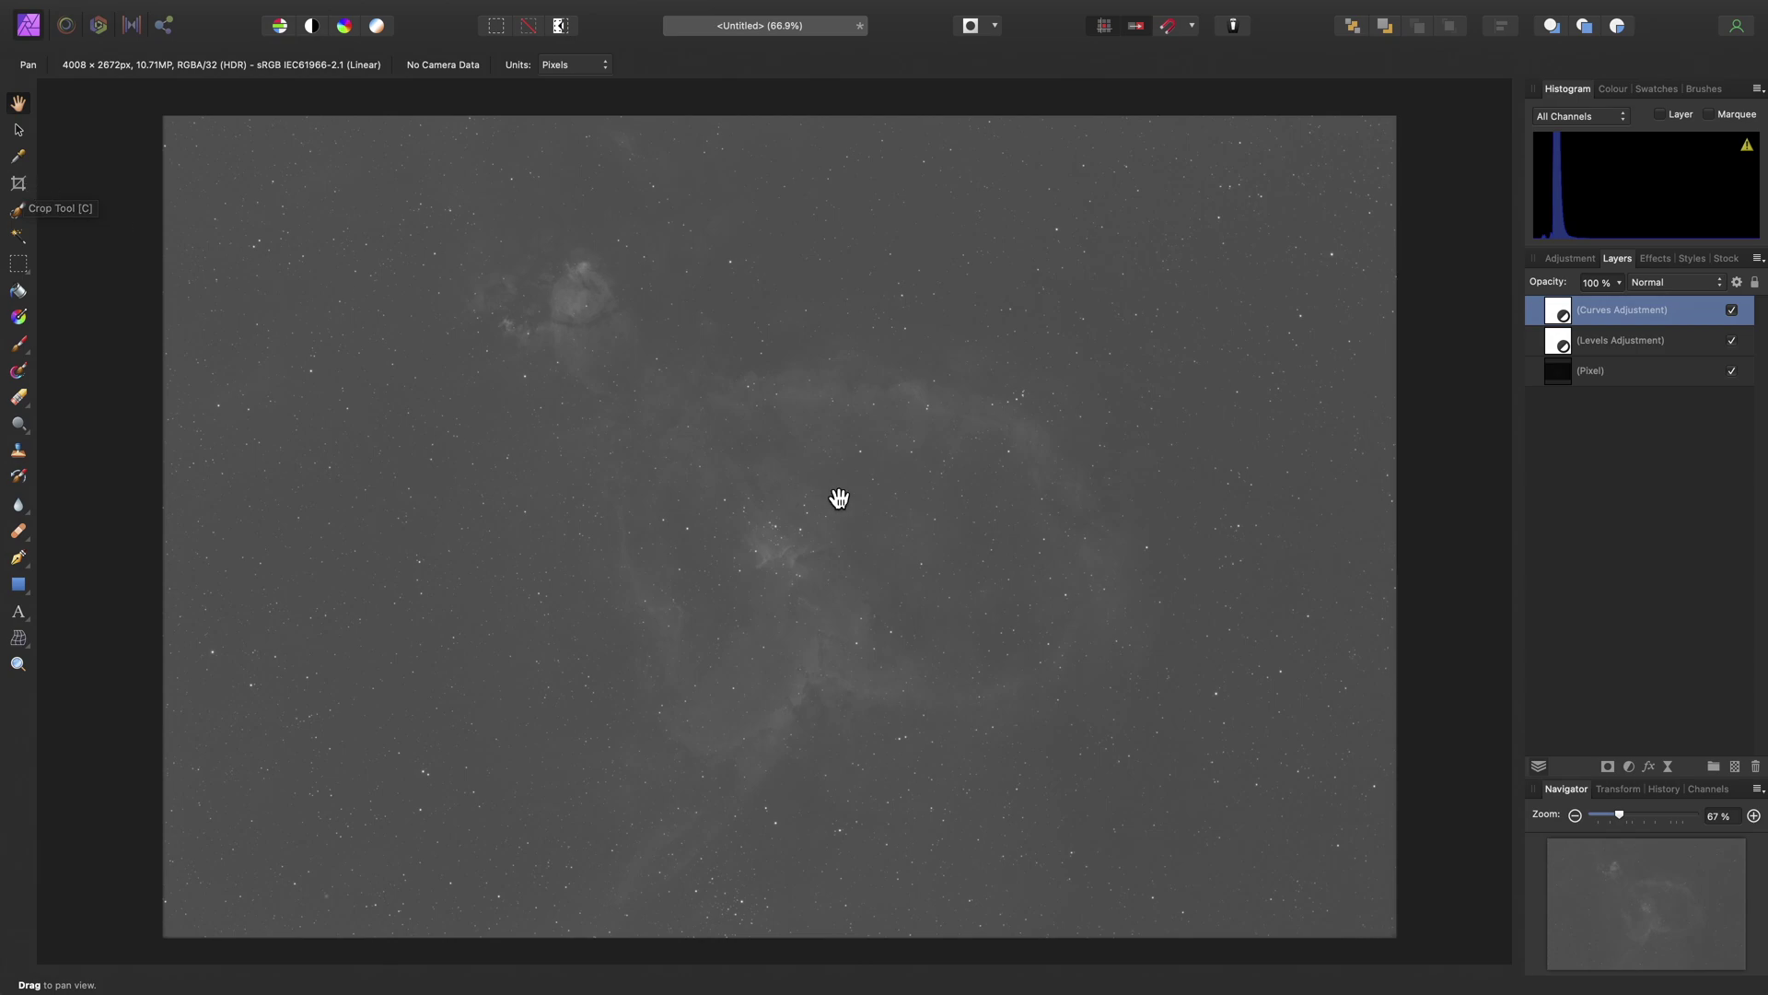
Crop the stacked image's edges on all sides to about 3838 × 2534 px
{"action": "key", "text": "c"}
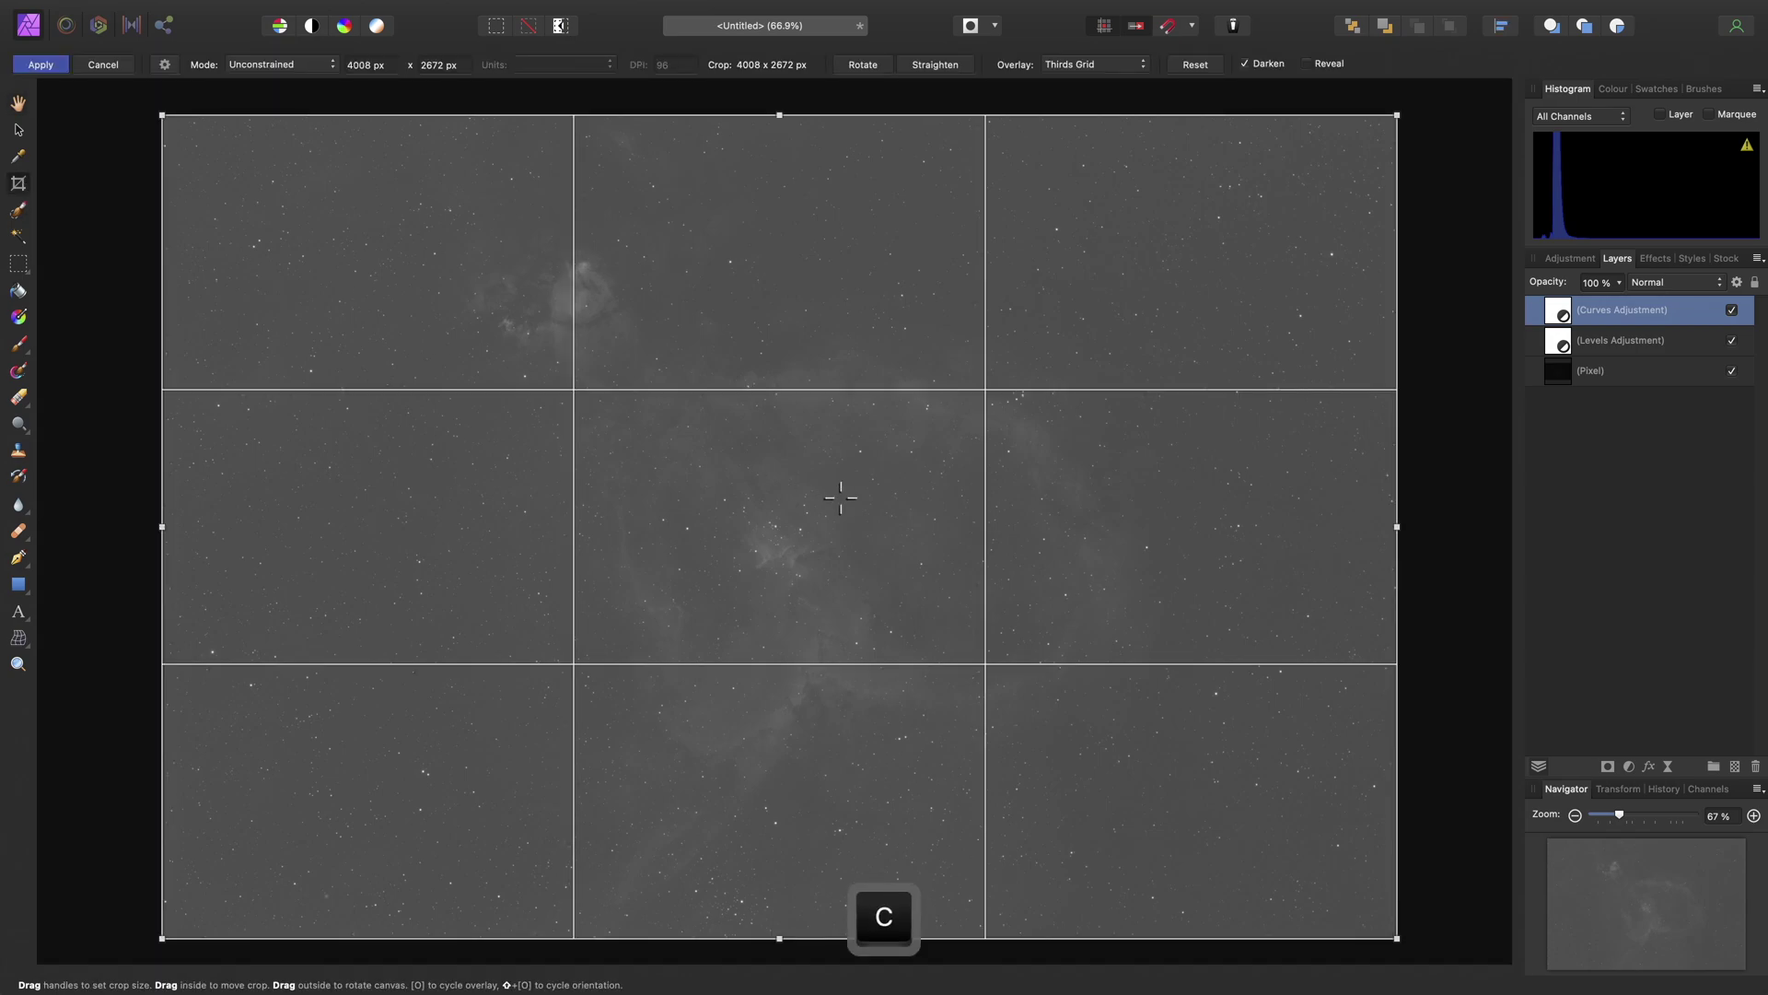
{"action": "left_click_drag", "start_coordinate": [1397, 938], "coordinate": [1376, 921]}
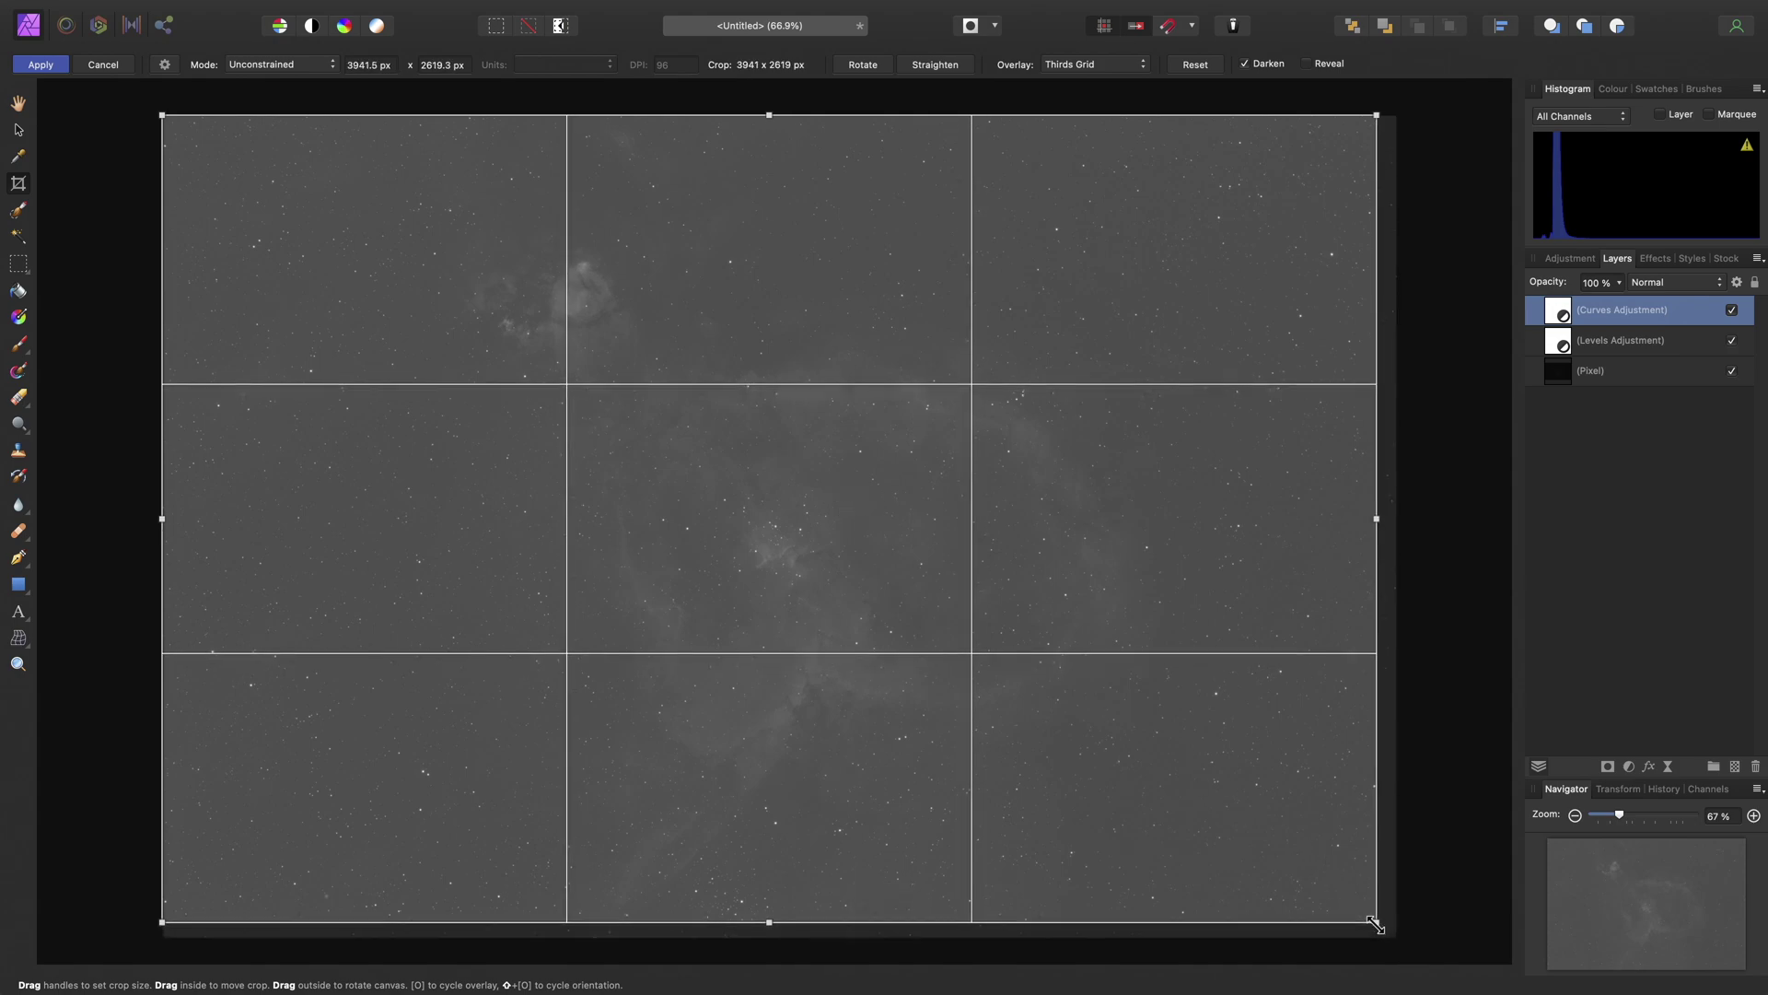
{"action": "left_click_drag", "start_coordinate": [162, 116], "coordinate": [191, 141]}
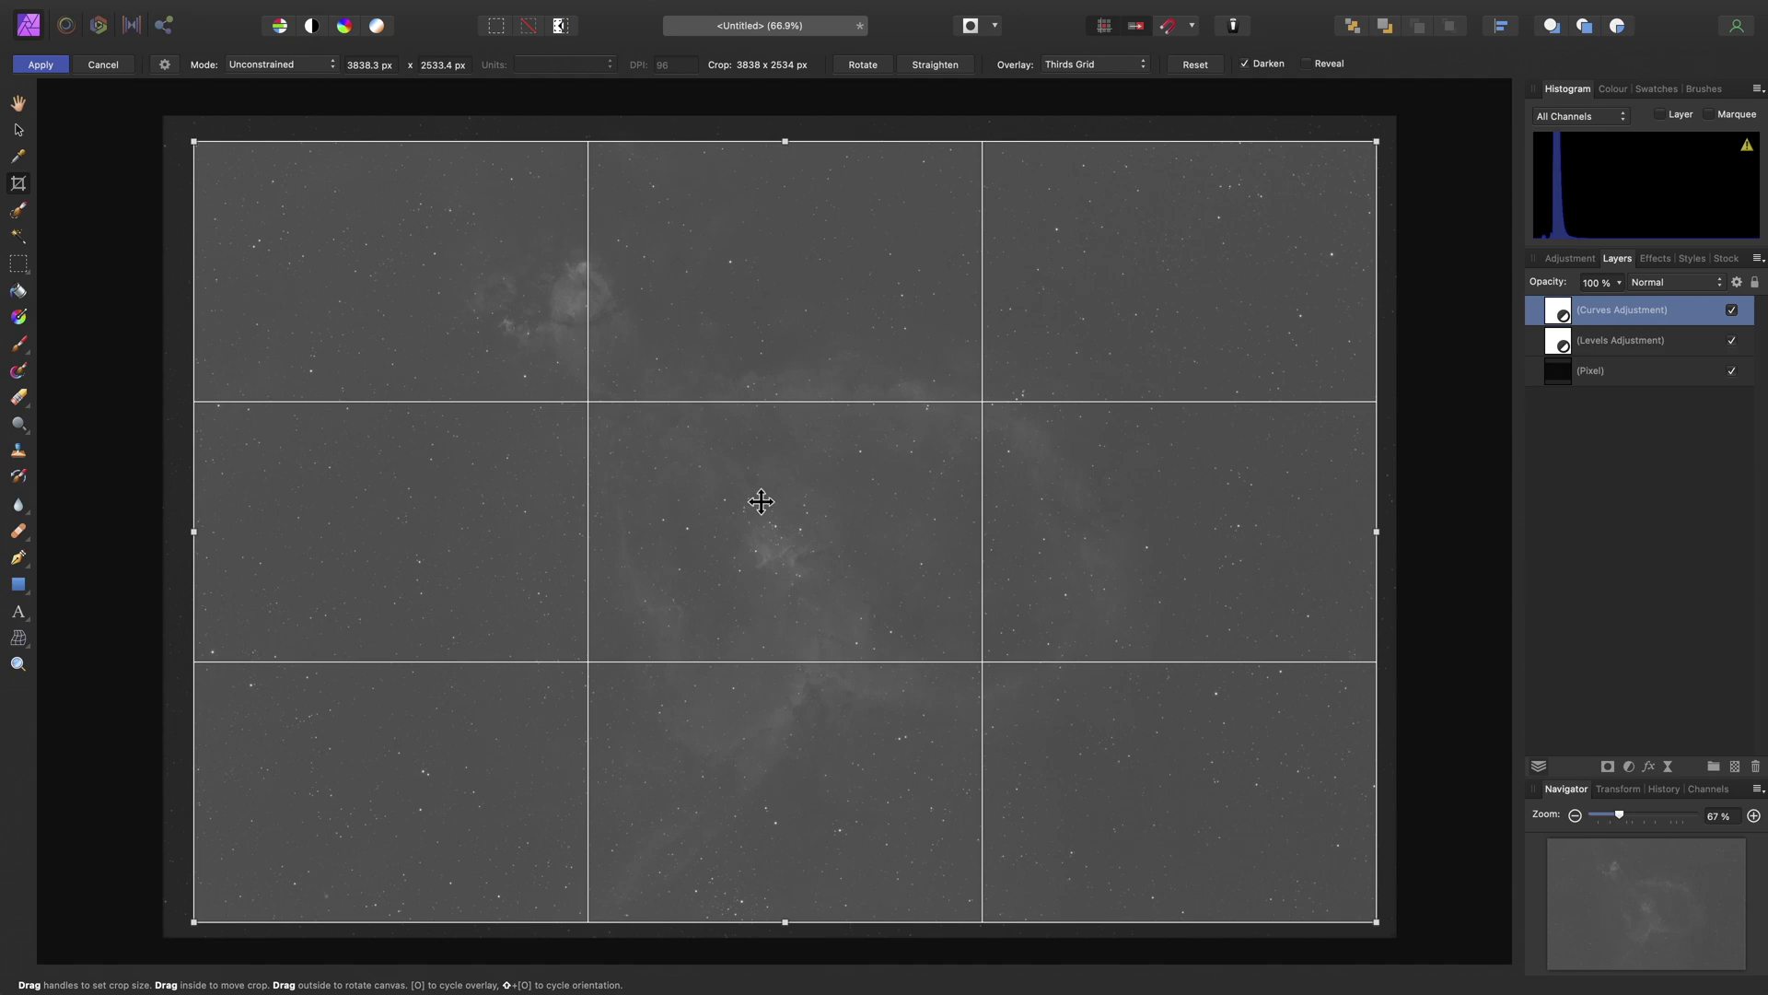
{"action": "key", "text": "Return"}
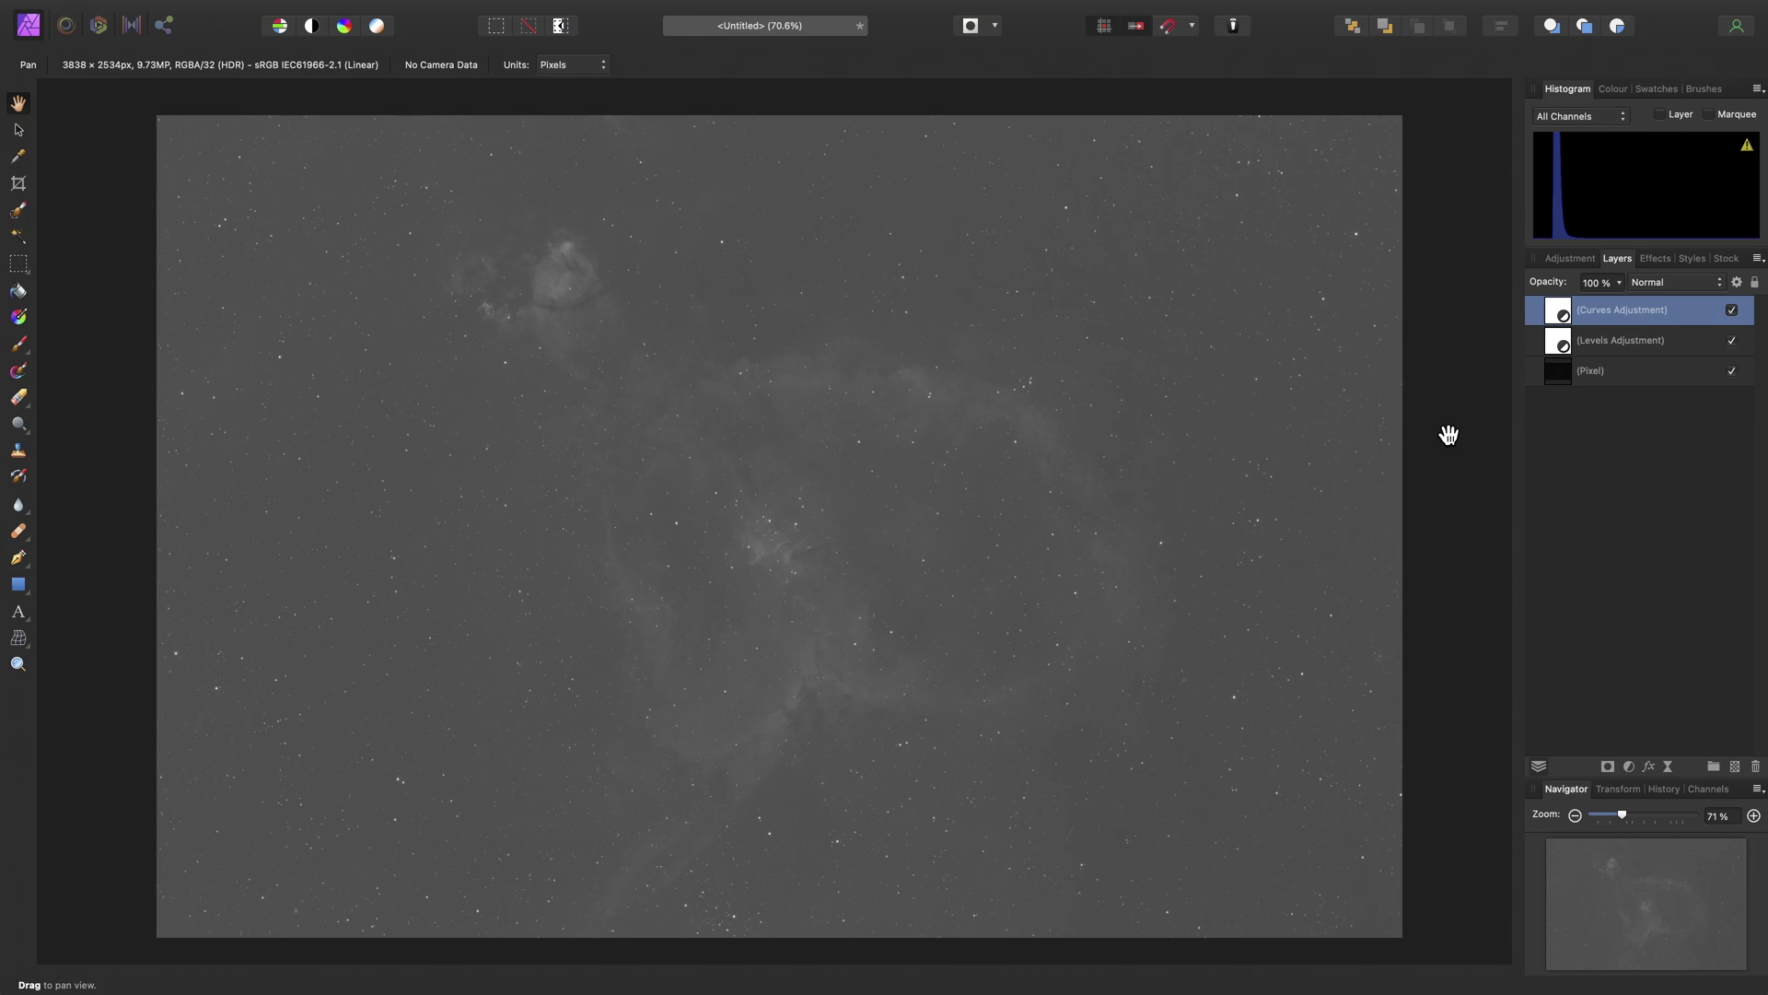
Add a second Curves adjustment with points at about (0.036, 0.022), (0.077, 0.074), (0.123, 0.267) and (0.5, 0.89)
{"action": "key", "text": "super+m"}
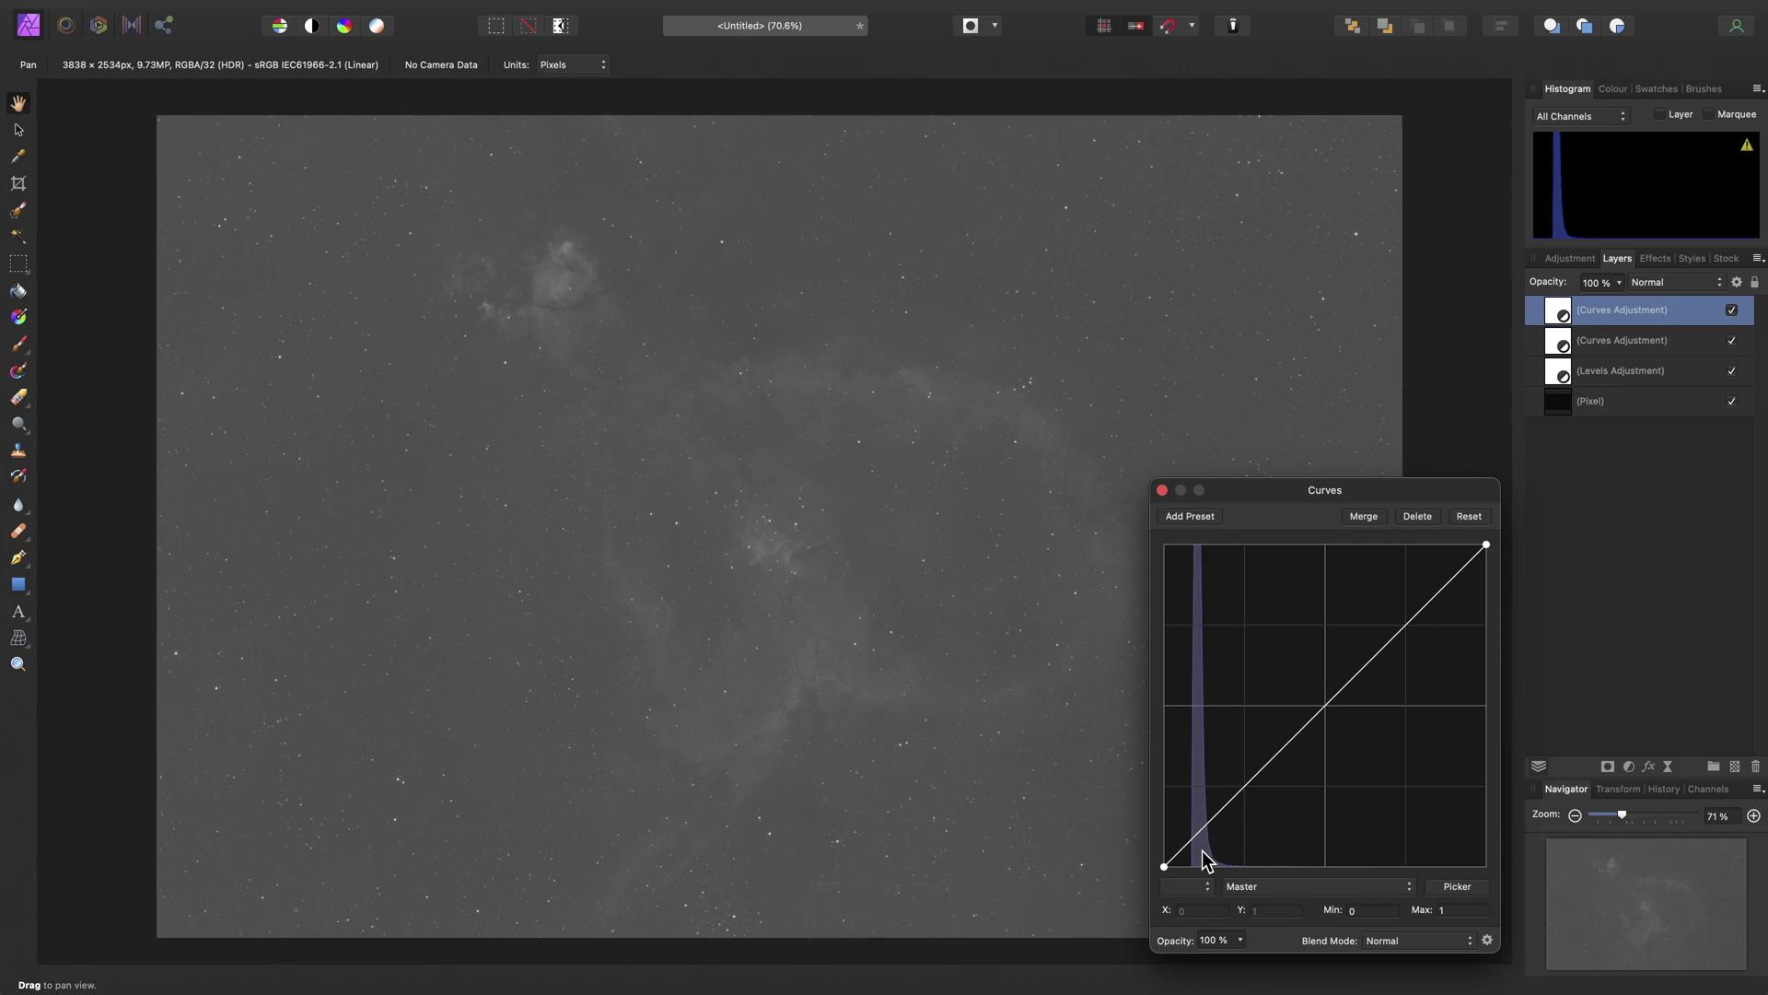
{"action": "left_click_drag", "start_coordinate": [1181, 849], "coordinate": [1175, 859]}
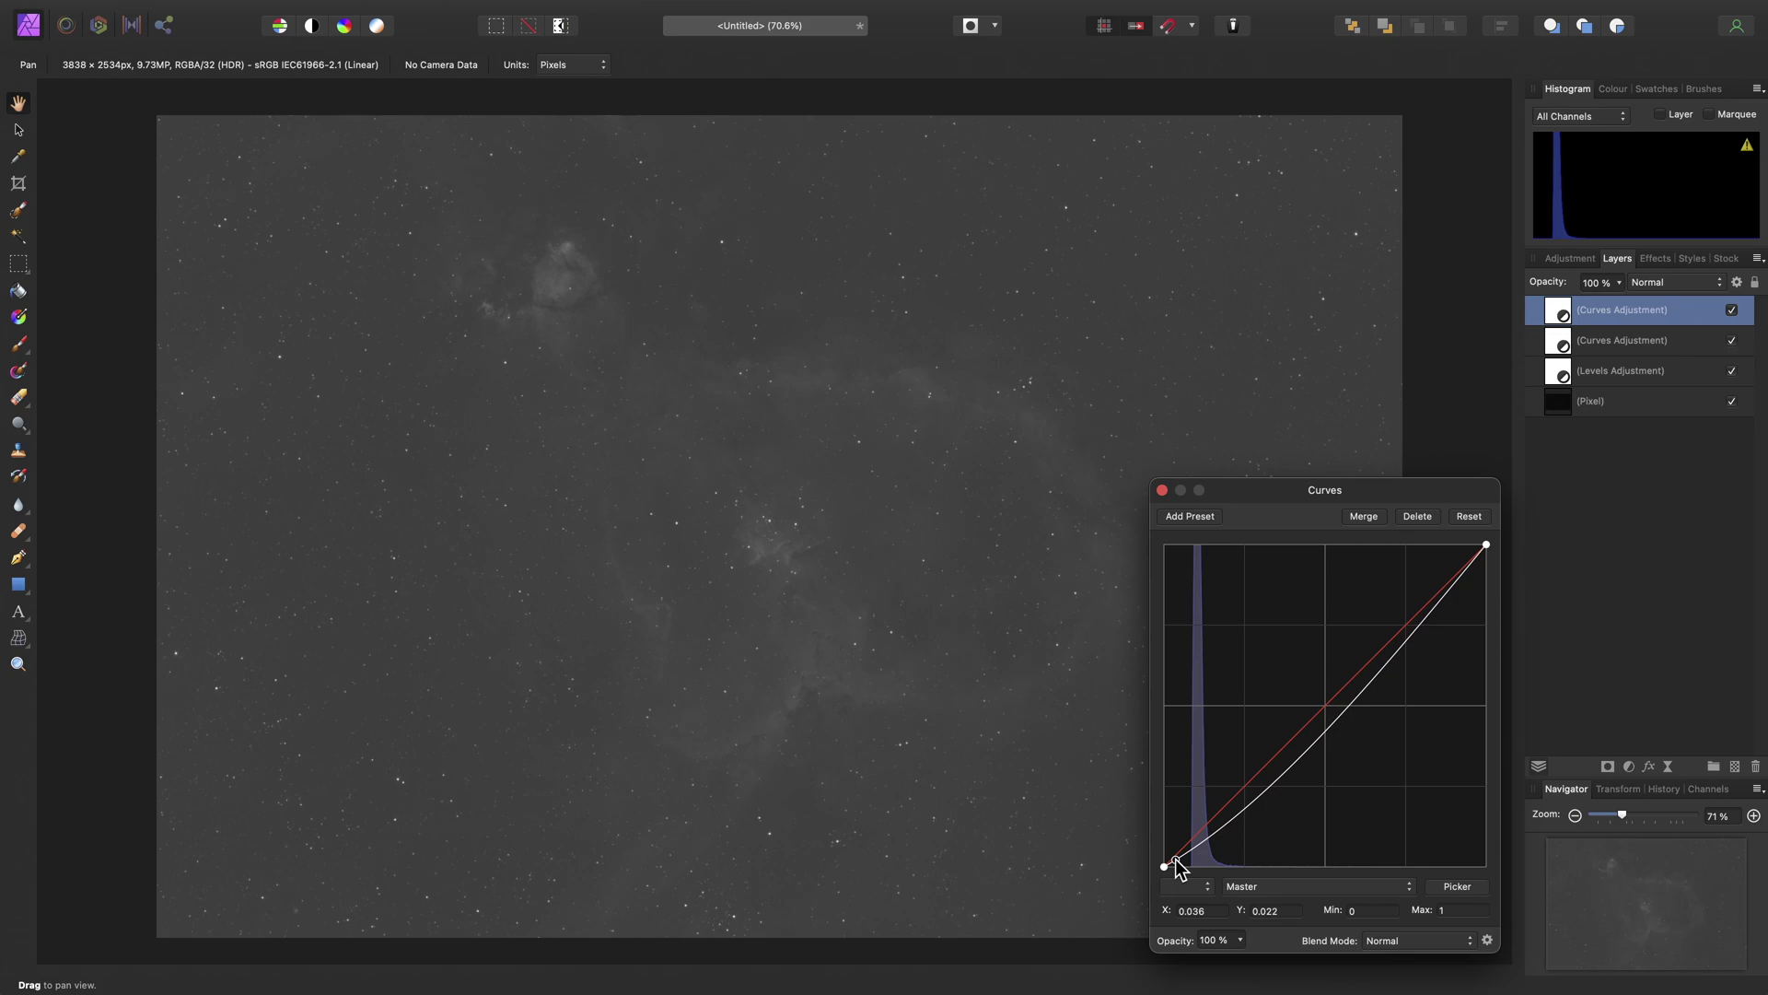
{"action": "left_click", "coordinate": [1189, 843]}
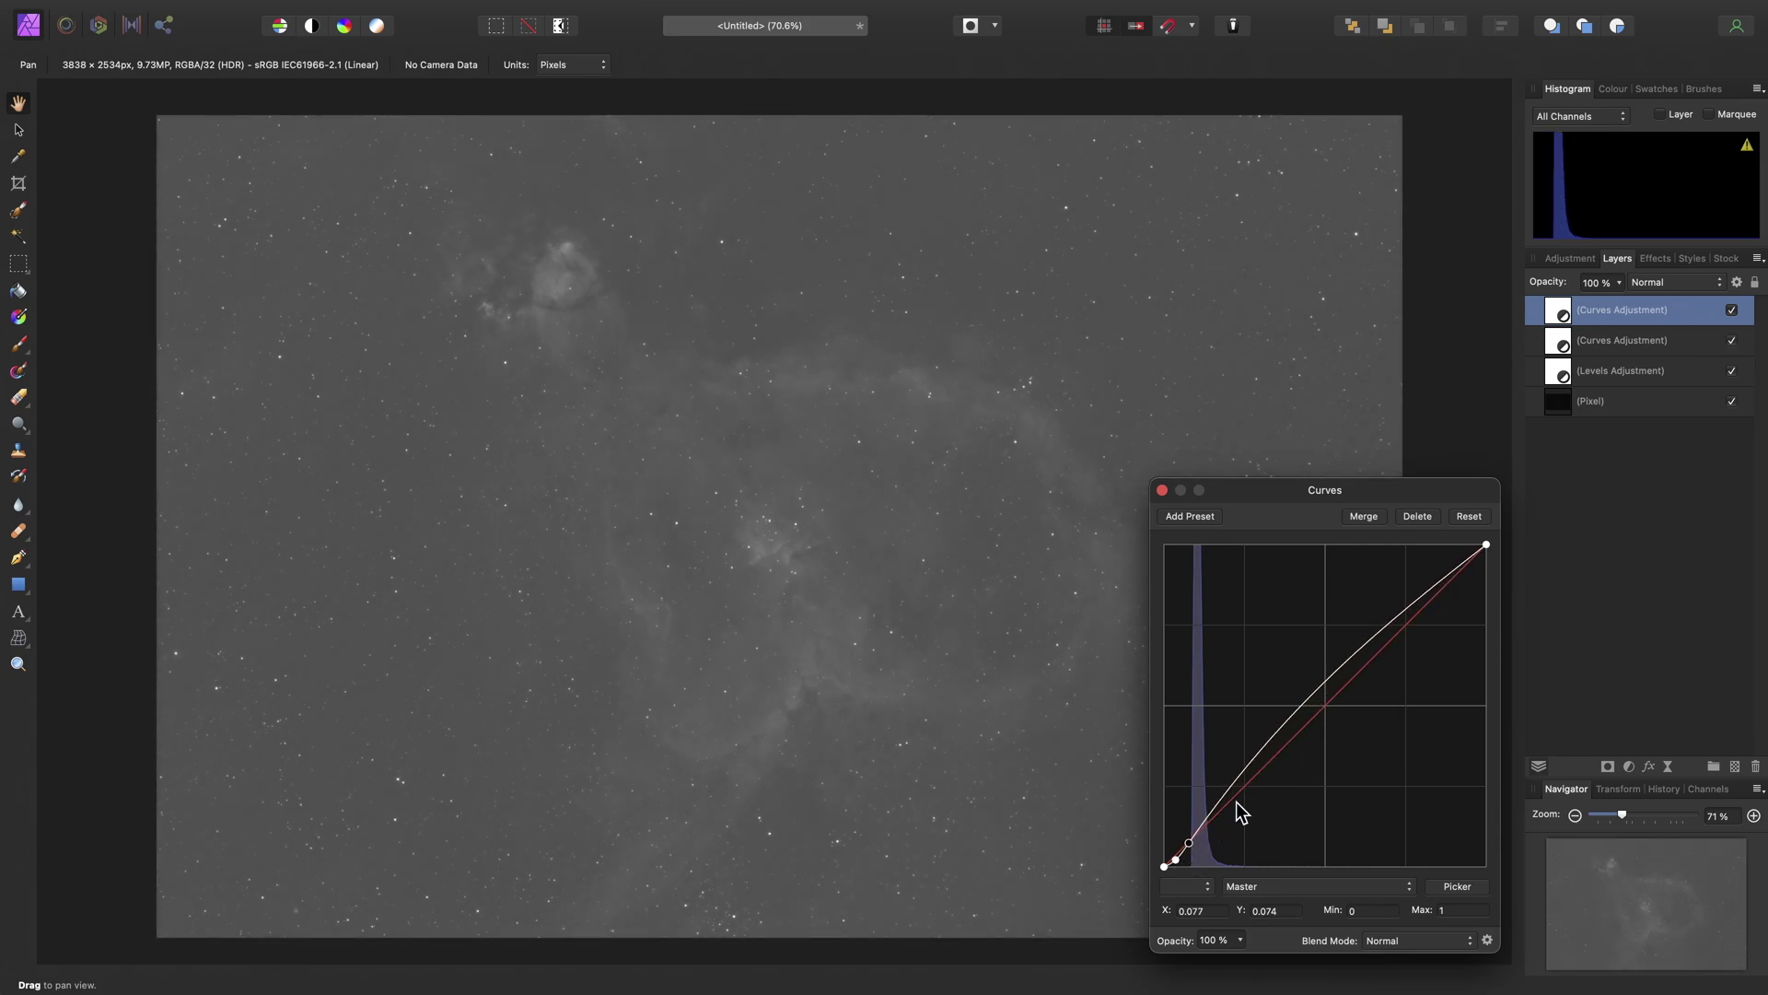
{"action": "left_click_drag", "start_coordinate": [1216, 805], "coordinate": [1204, 781]}
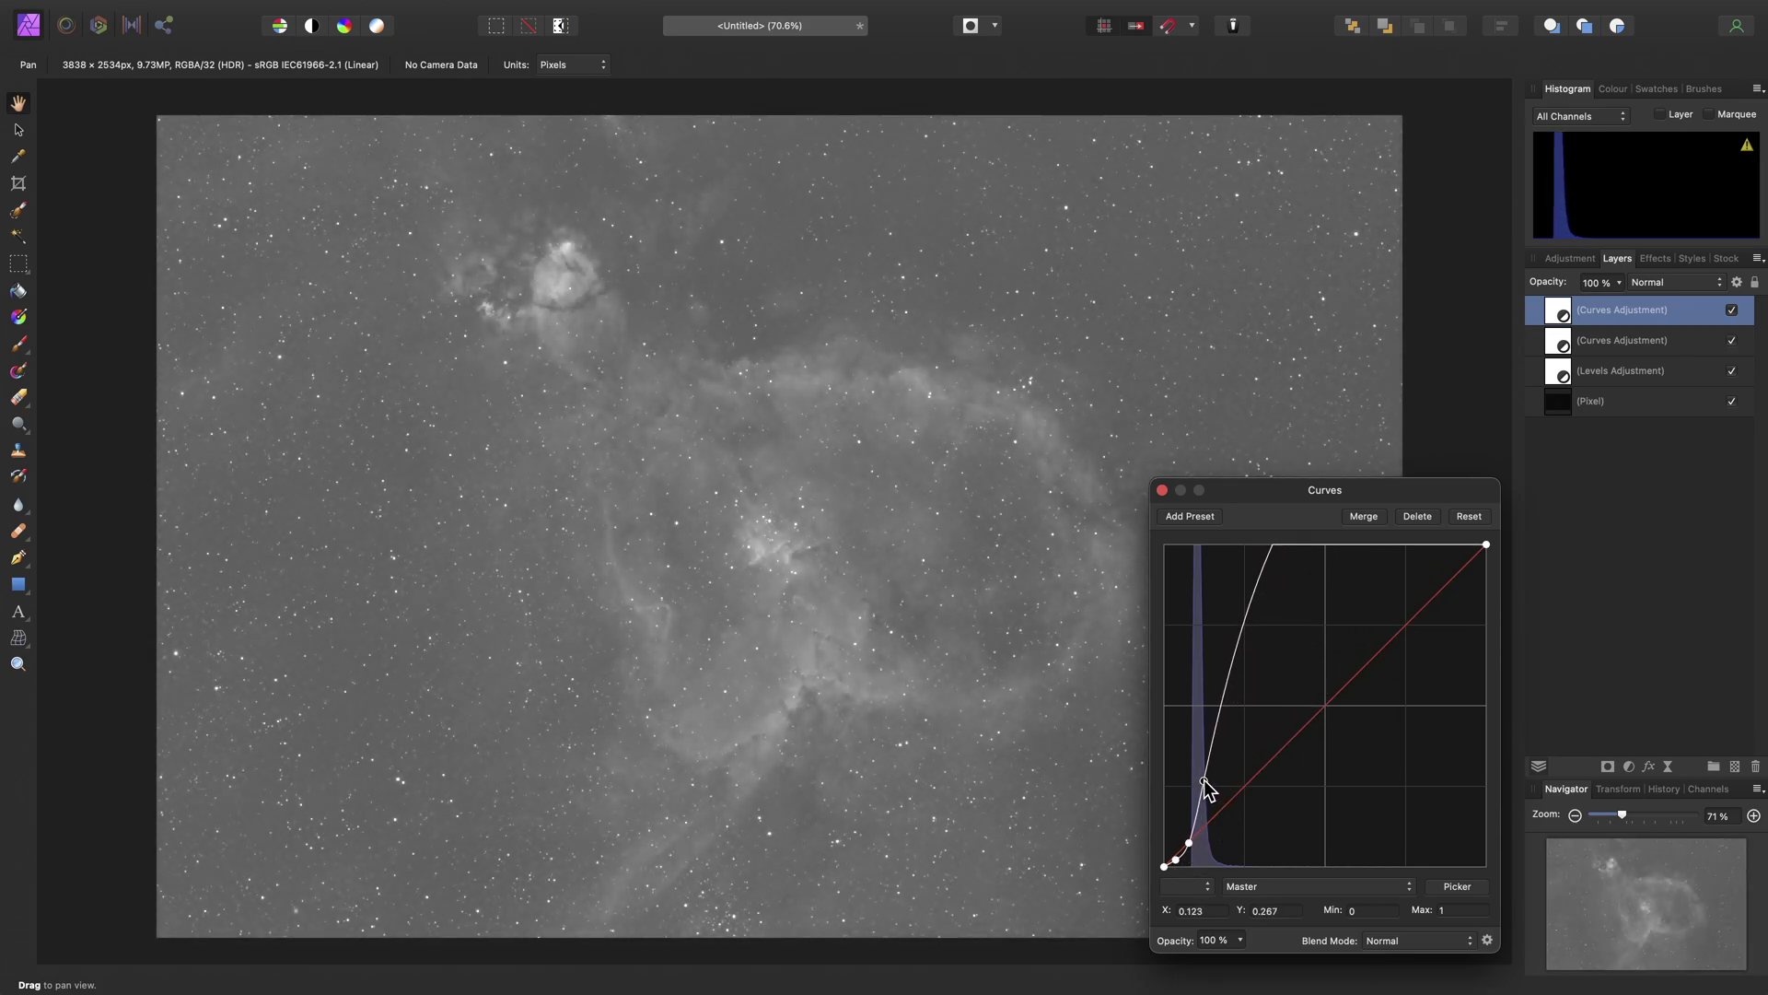
{"action": "left_click_drag", "start_coordinate": [1234, 678], "coordinate": [1326, 580]}
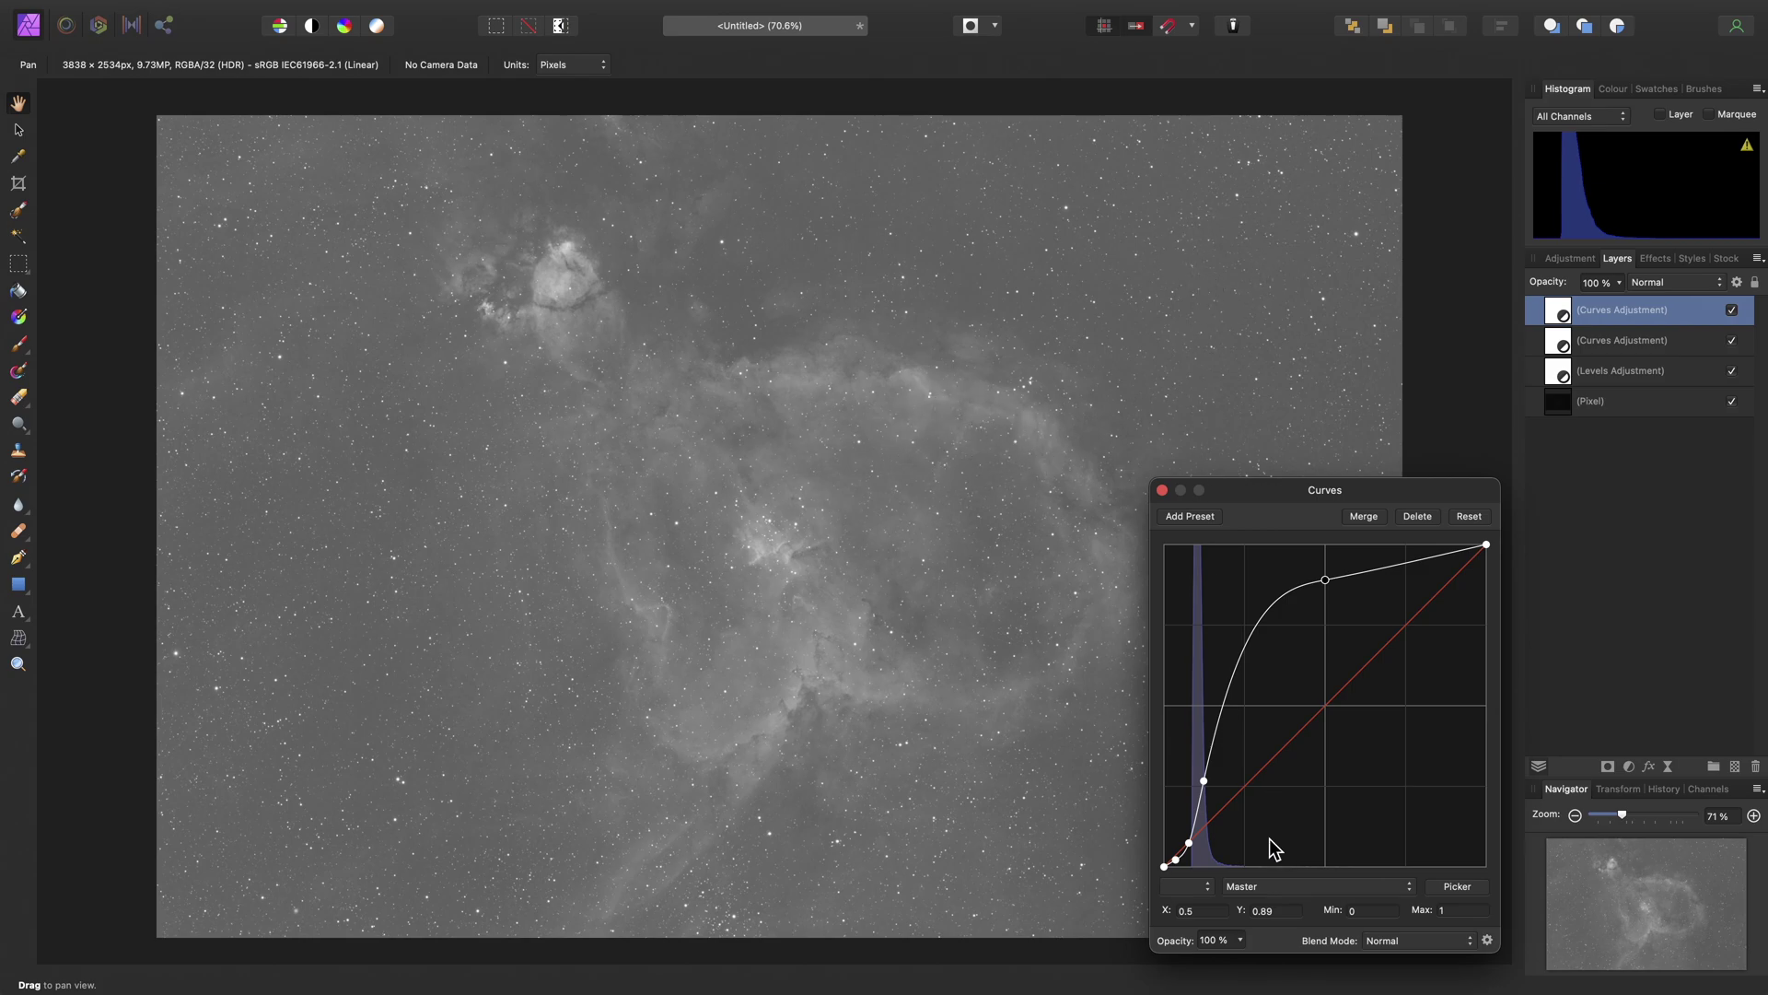
{"action": "left_click", "coordinate": [1162, 490]}
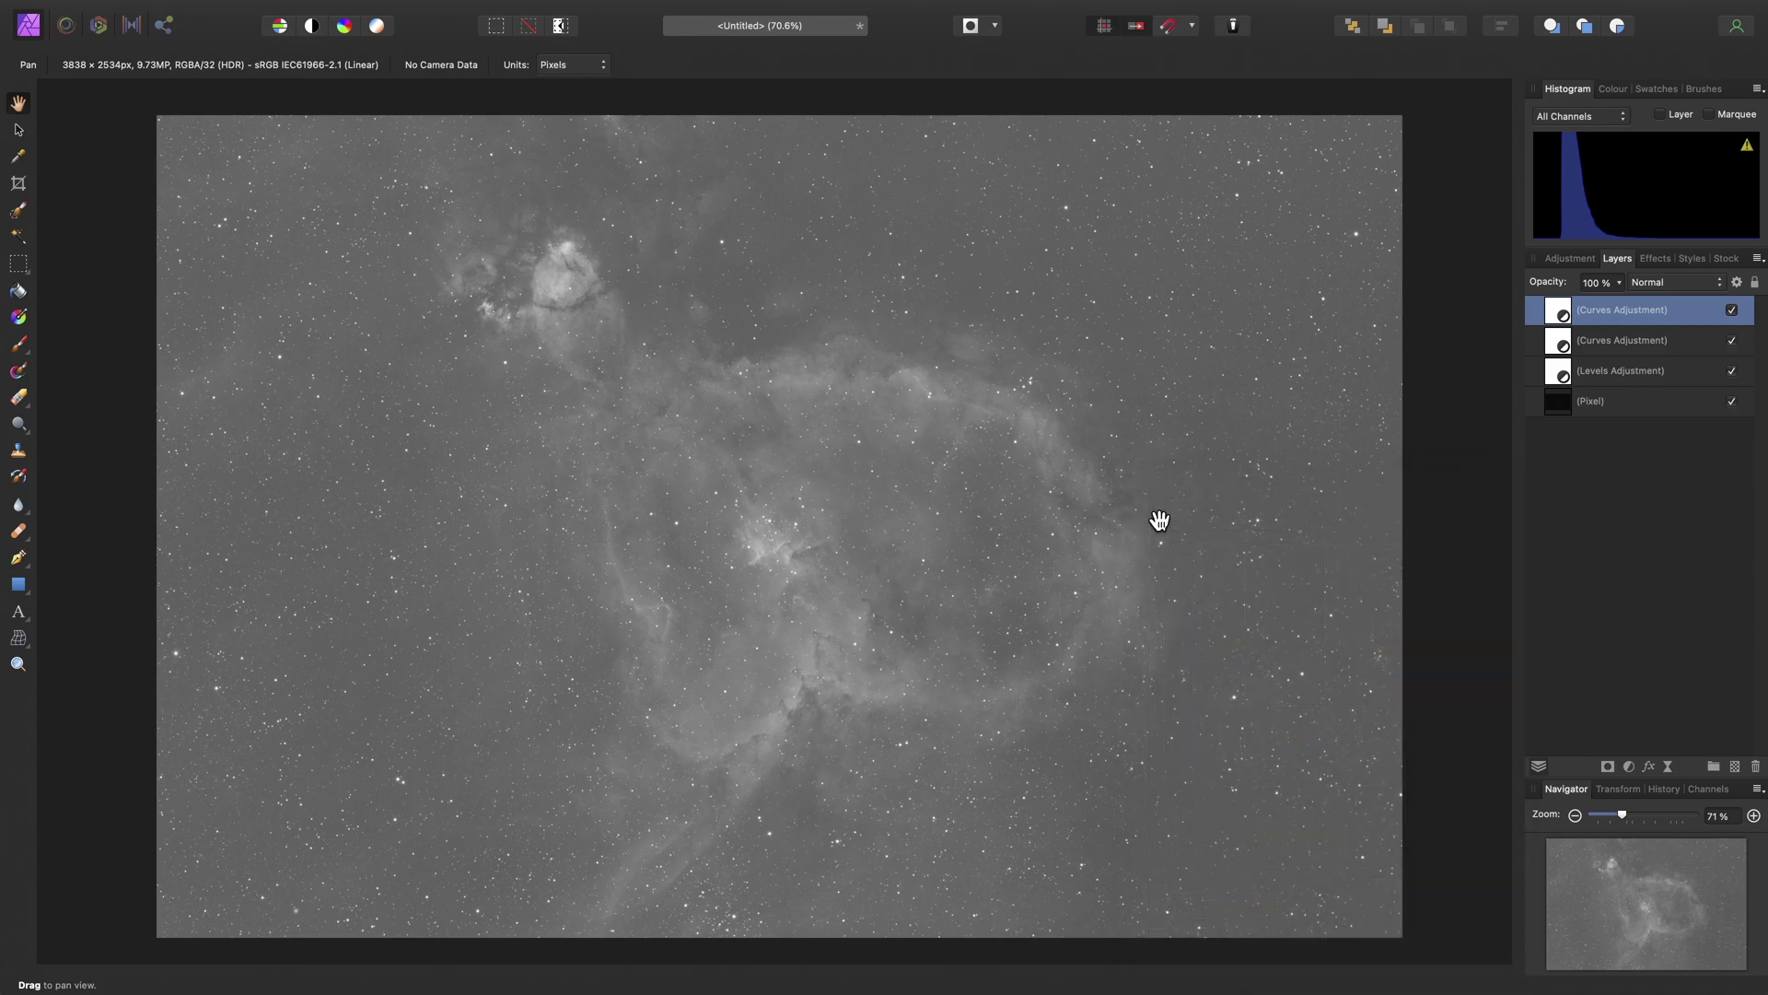
Add a Gradient Map adjustment layer and set the gradient's first stop to black
{"action": "mouse_move", "coordinate": [590, 7]}
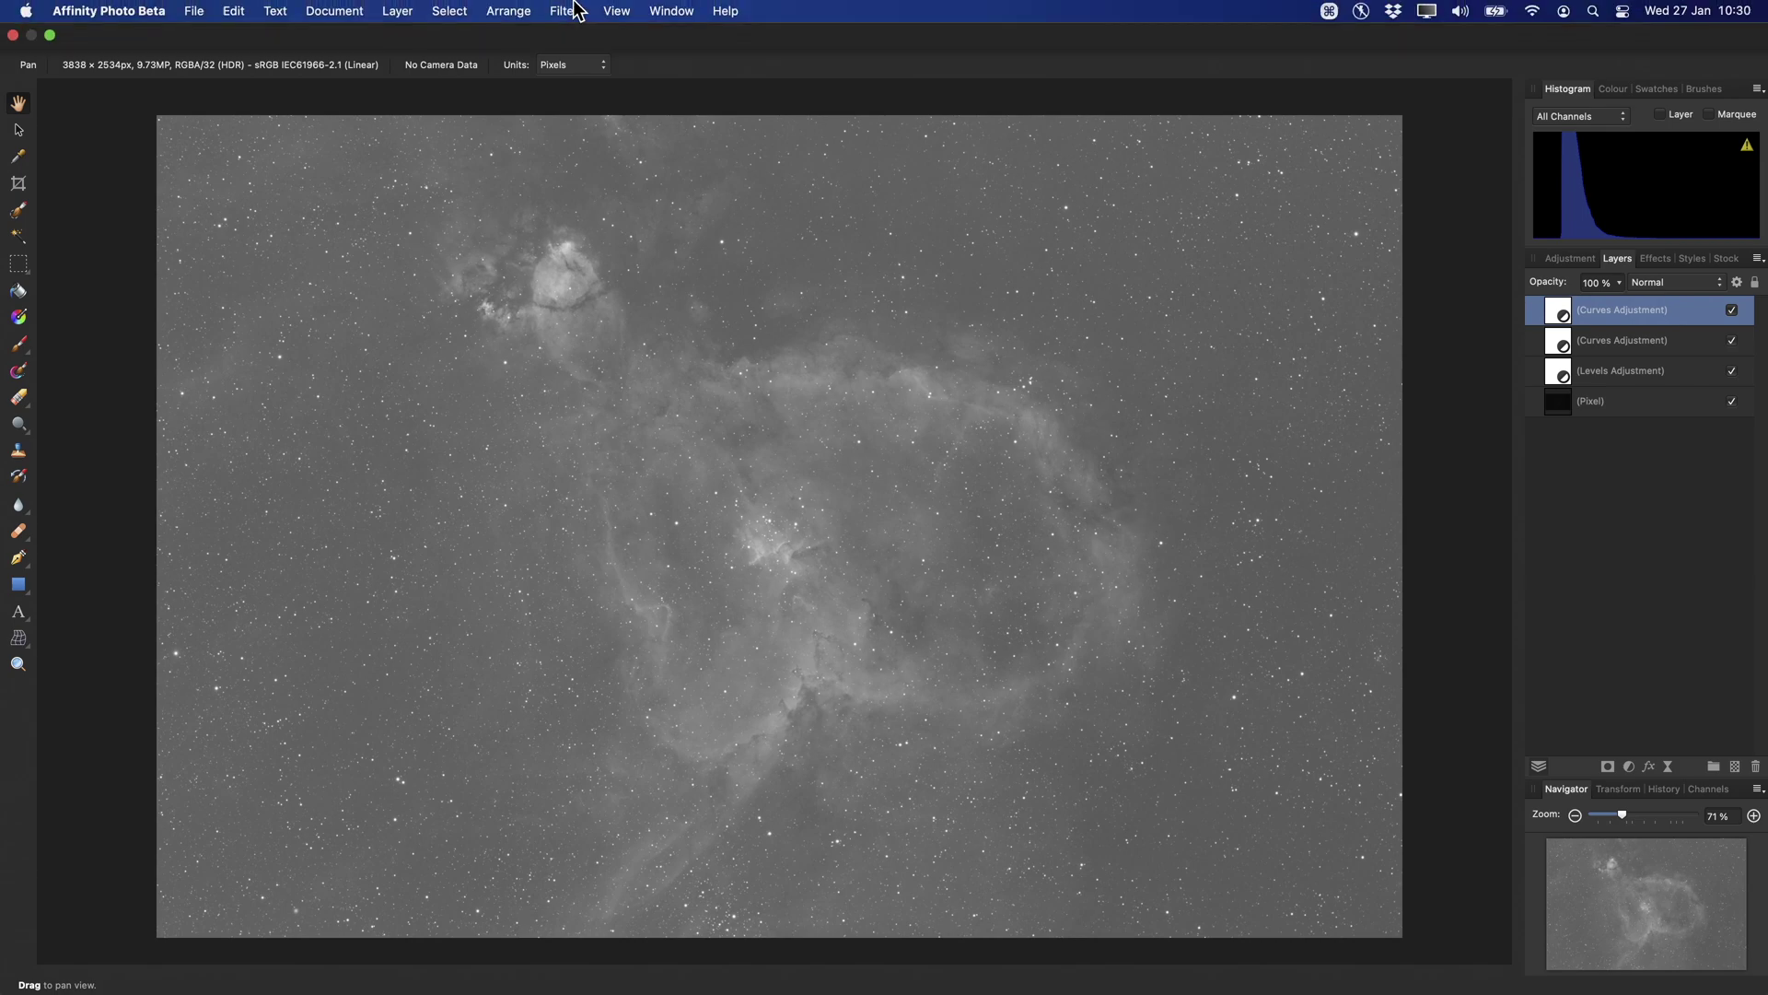
{"action": "left_click", "coordinate": [397, 10]}
{"action": "mouse_move", "coordinate": [541, 273]}
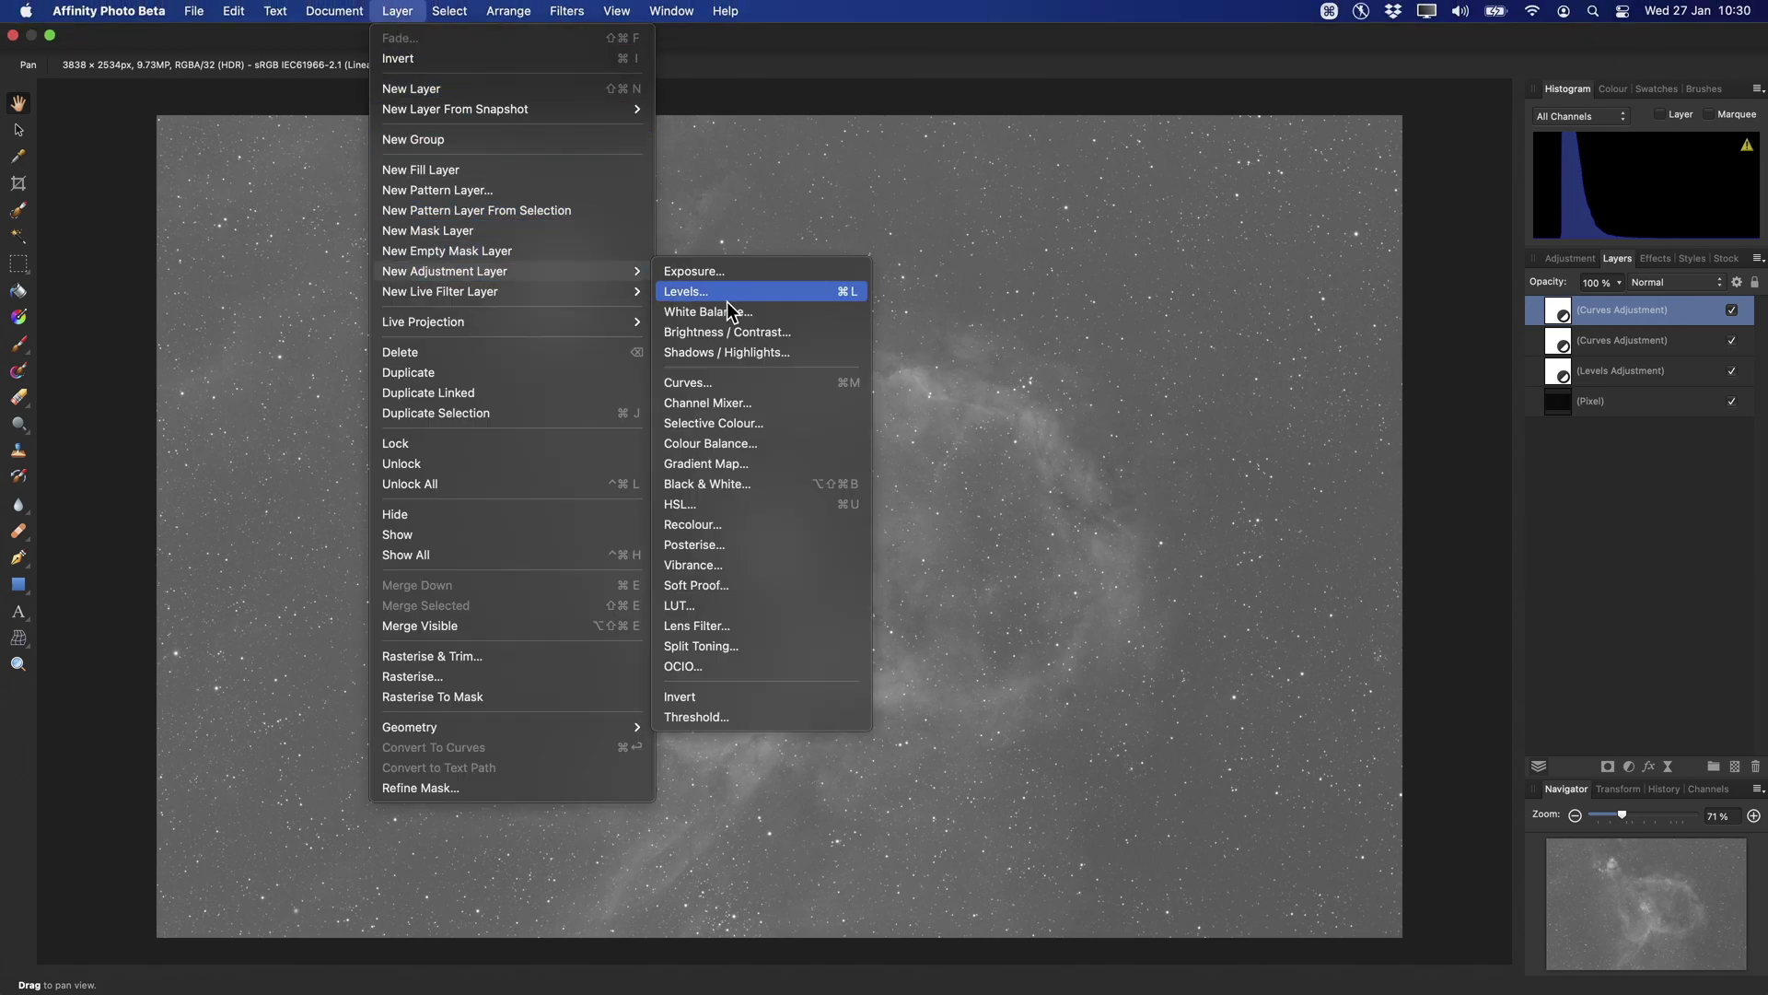
{"action": "left_click", "coordinate": [797, 466]}
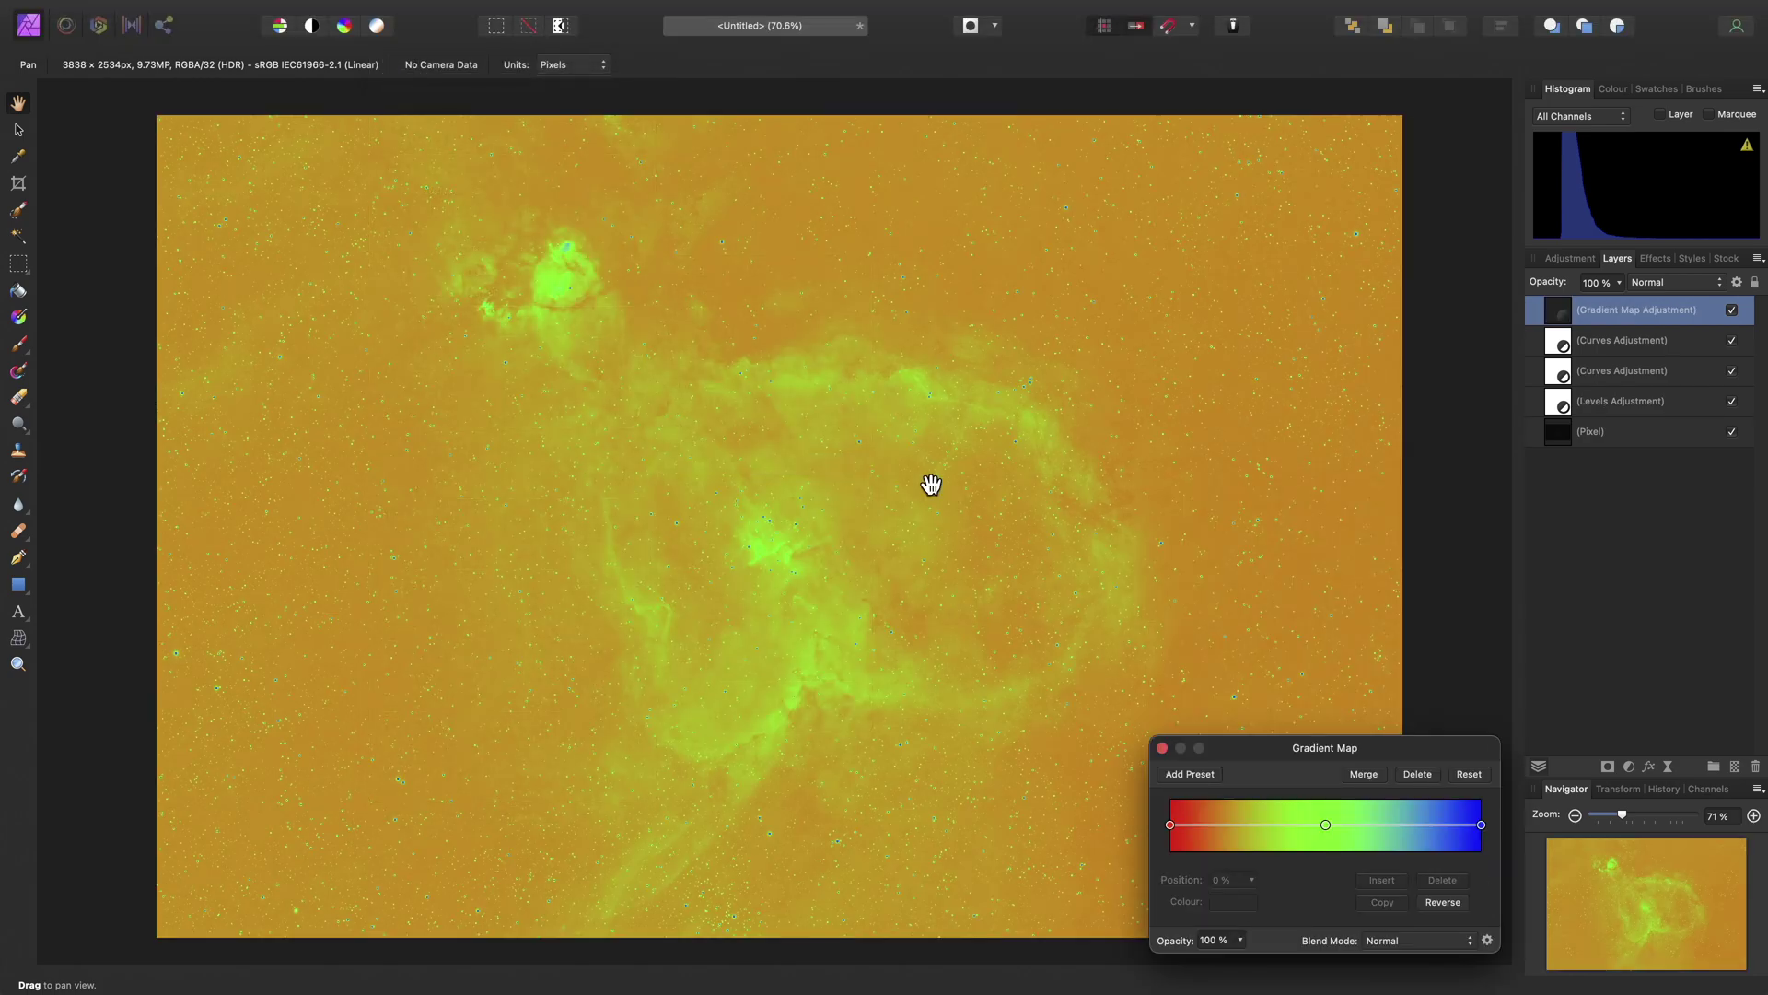
{"action": "left_click", "coordinate": [1170, 825]}
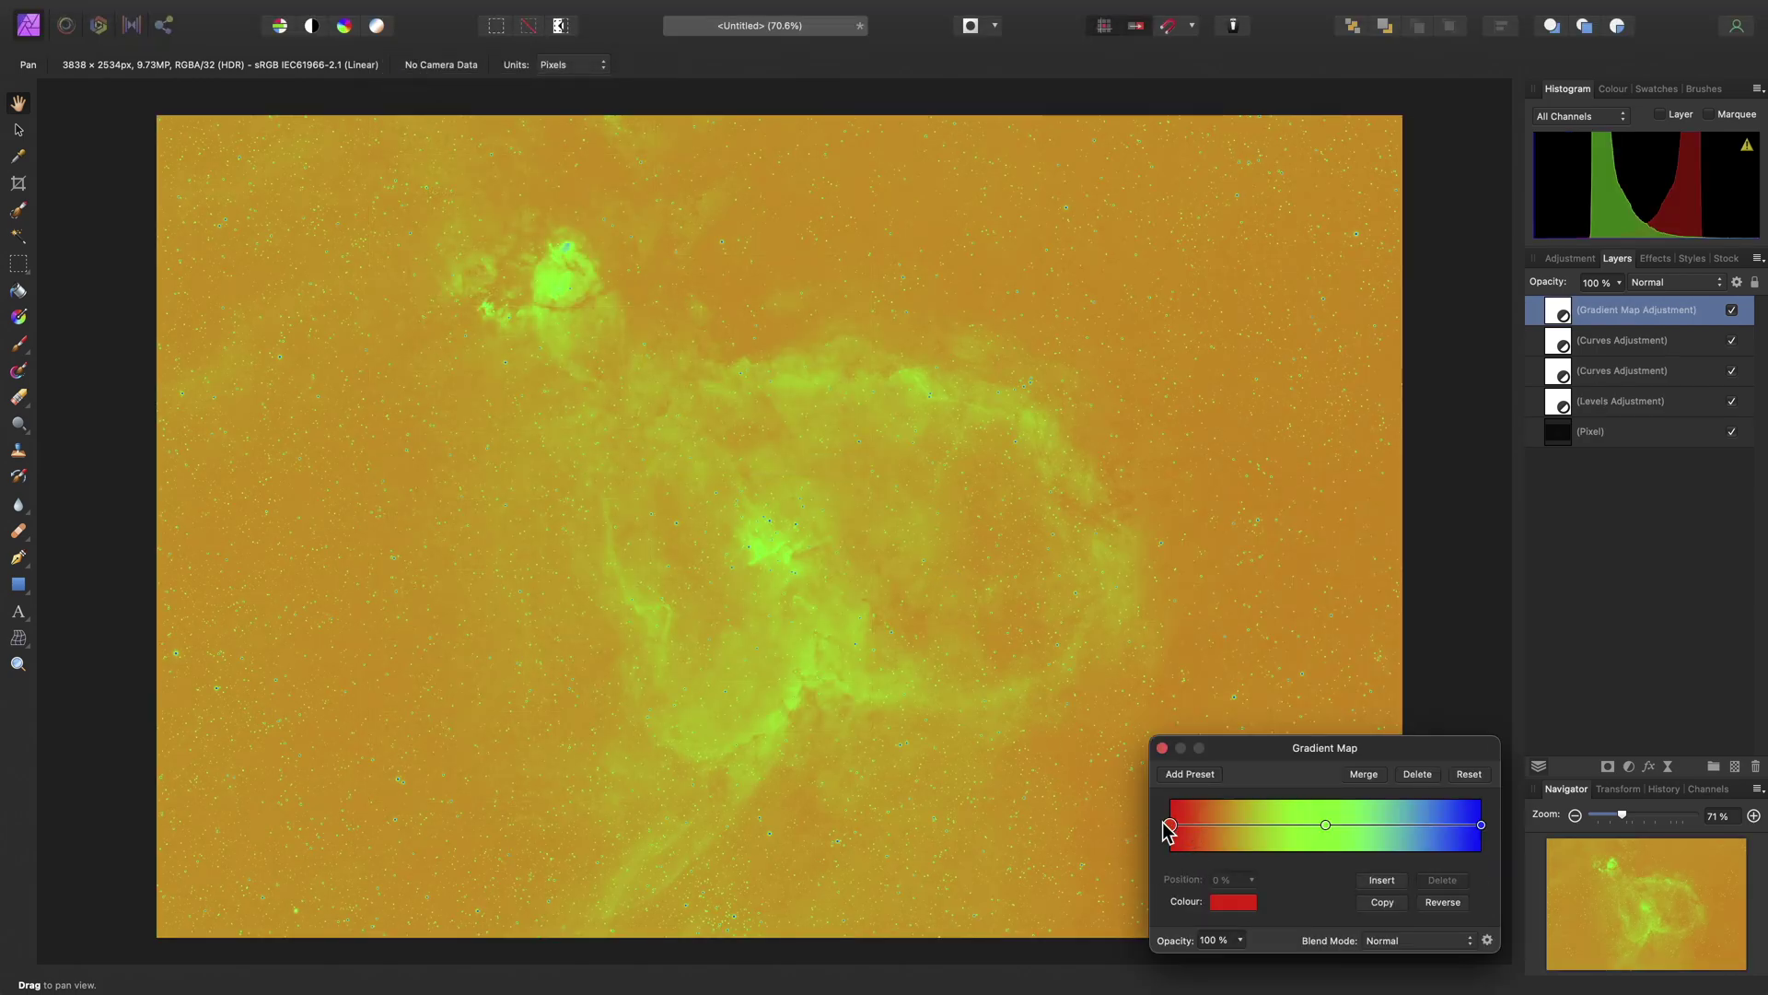
{"action": "left_click", "coordinate": [1232, 902]}
{"action": "left_click_drag", "start_coordinate": [1296, 777], "coordinate": [1246, 665]}
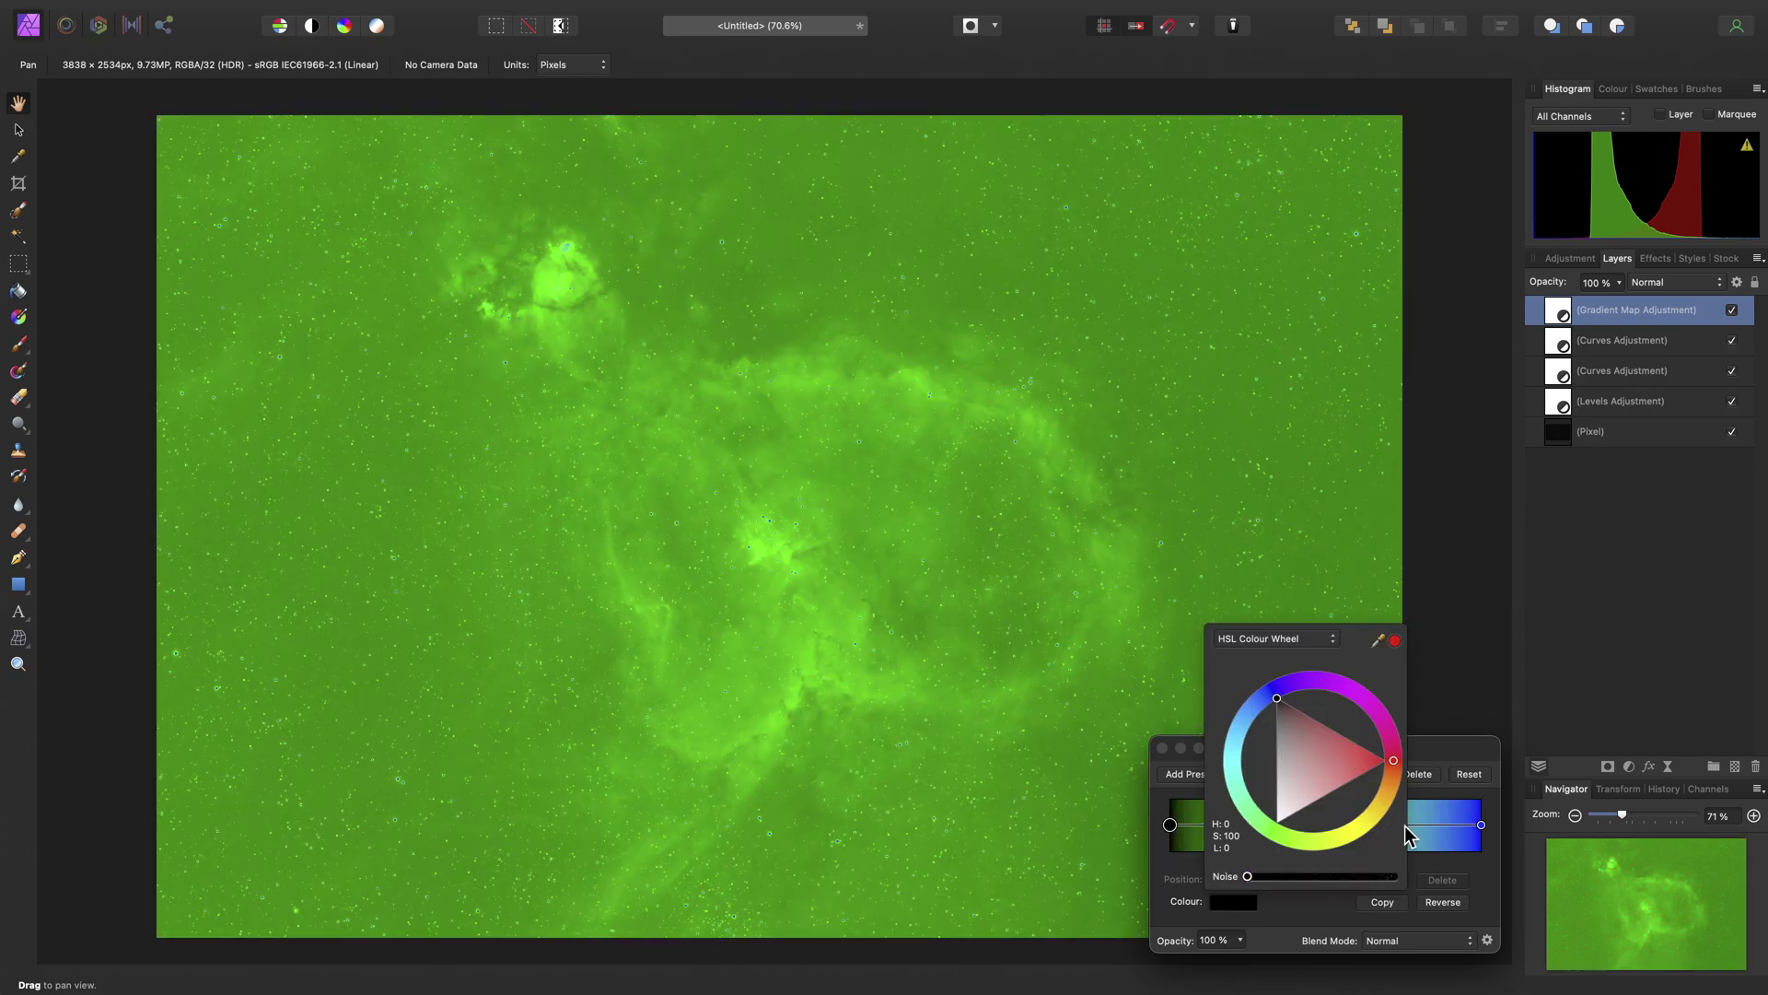
Set the gradient's last stop to white and select the 50 % stop
{"action": "left_click", "coordinate": [1481, 824]}
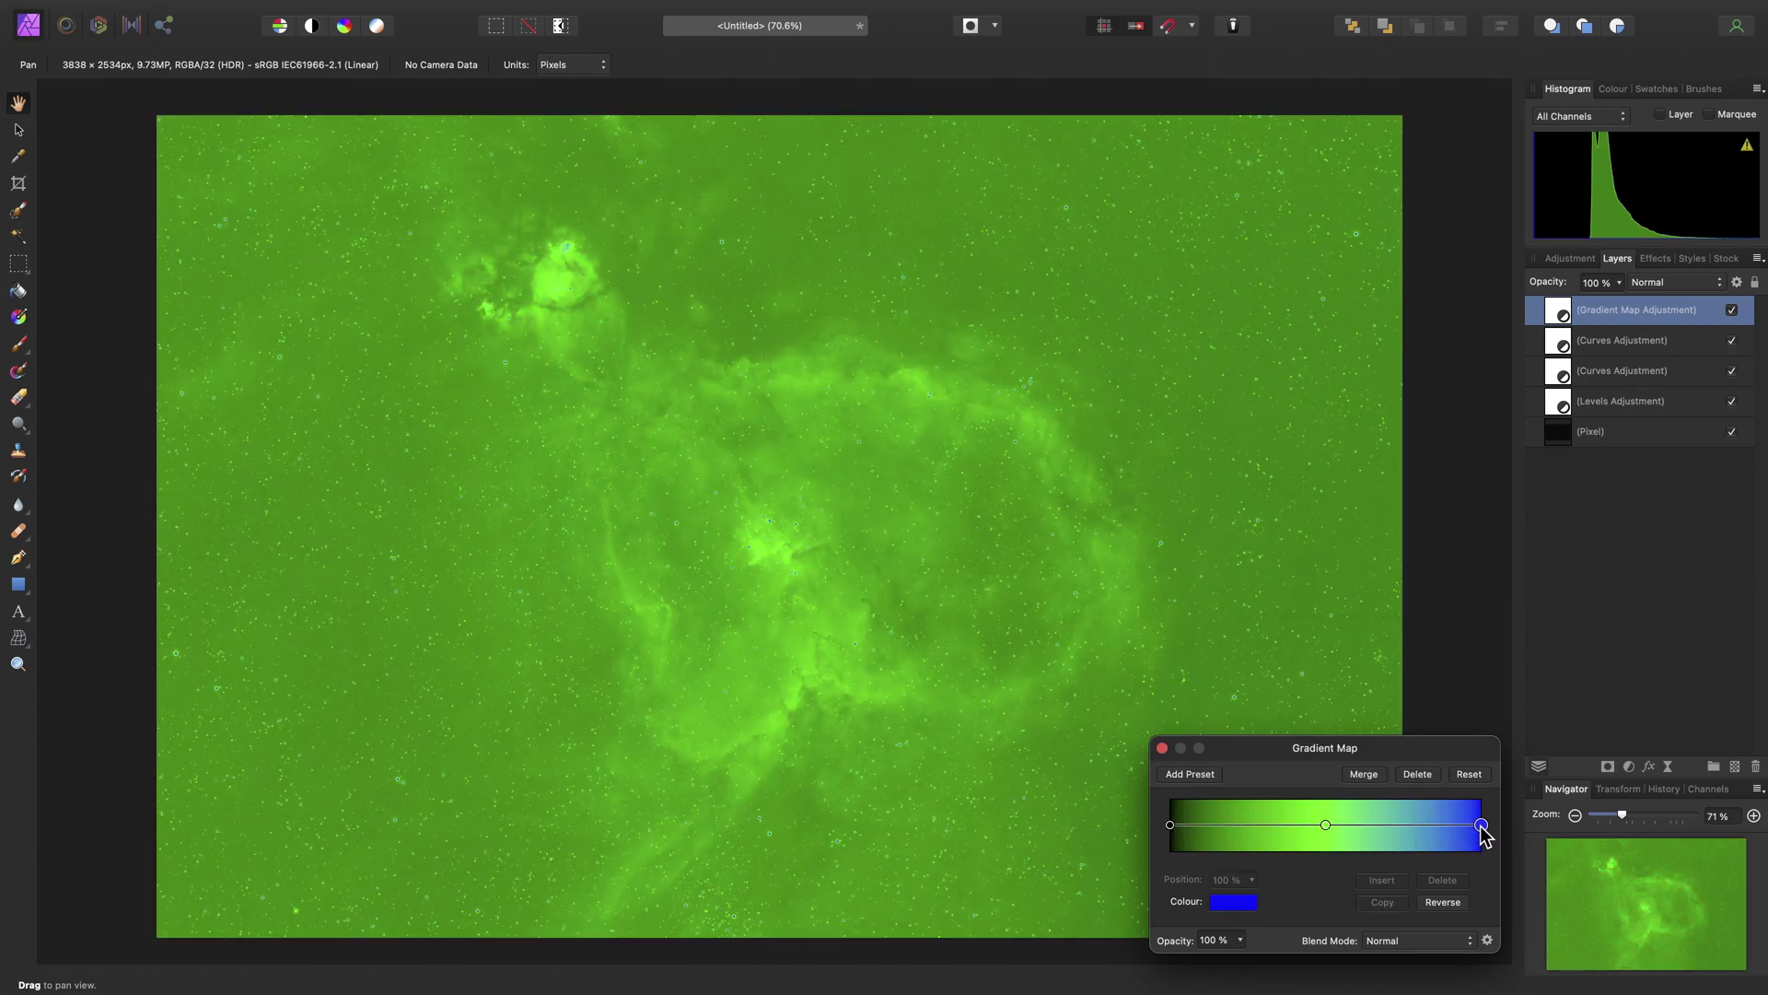
{"action": "left_click", "coordinate": [1234, 903]}
{"action": "left_click_drag", "start_coordinate": [1298, 794], "coordinate": [1435, 763]}
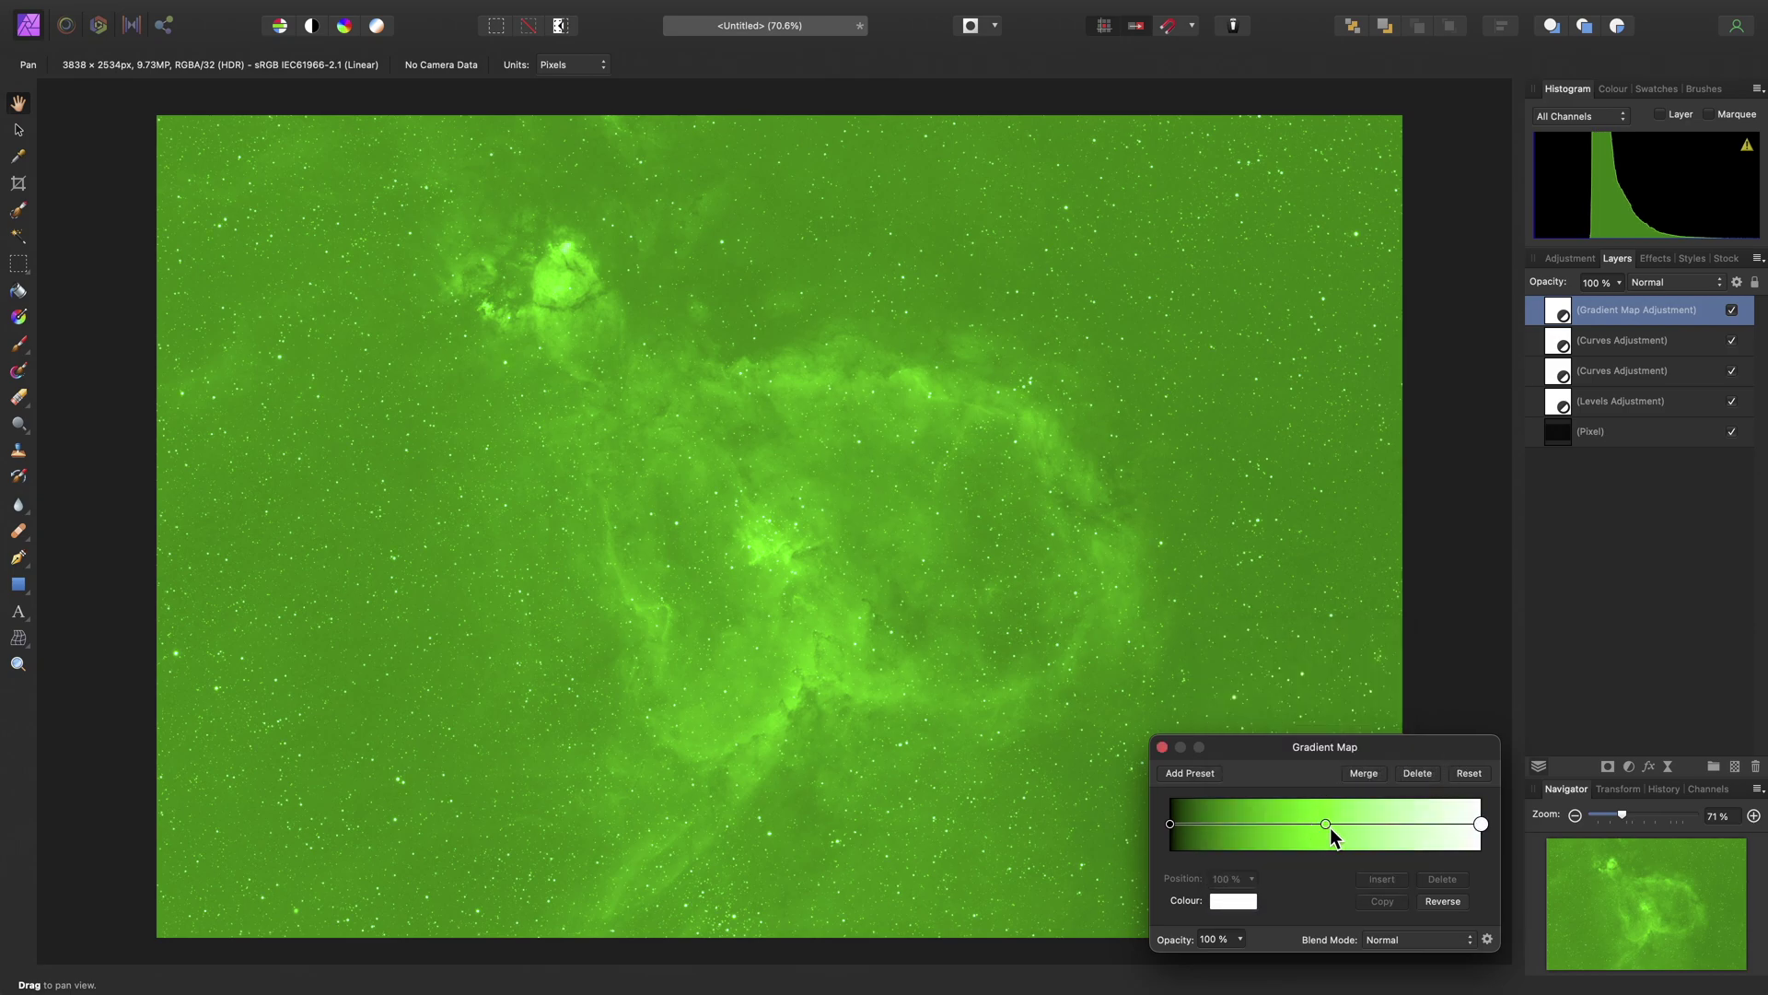
{"action": "left_click", "coordinate": [1326, 824]}
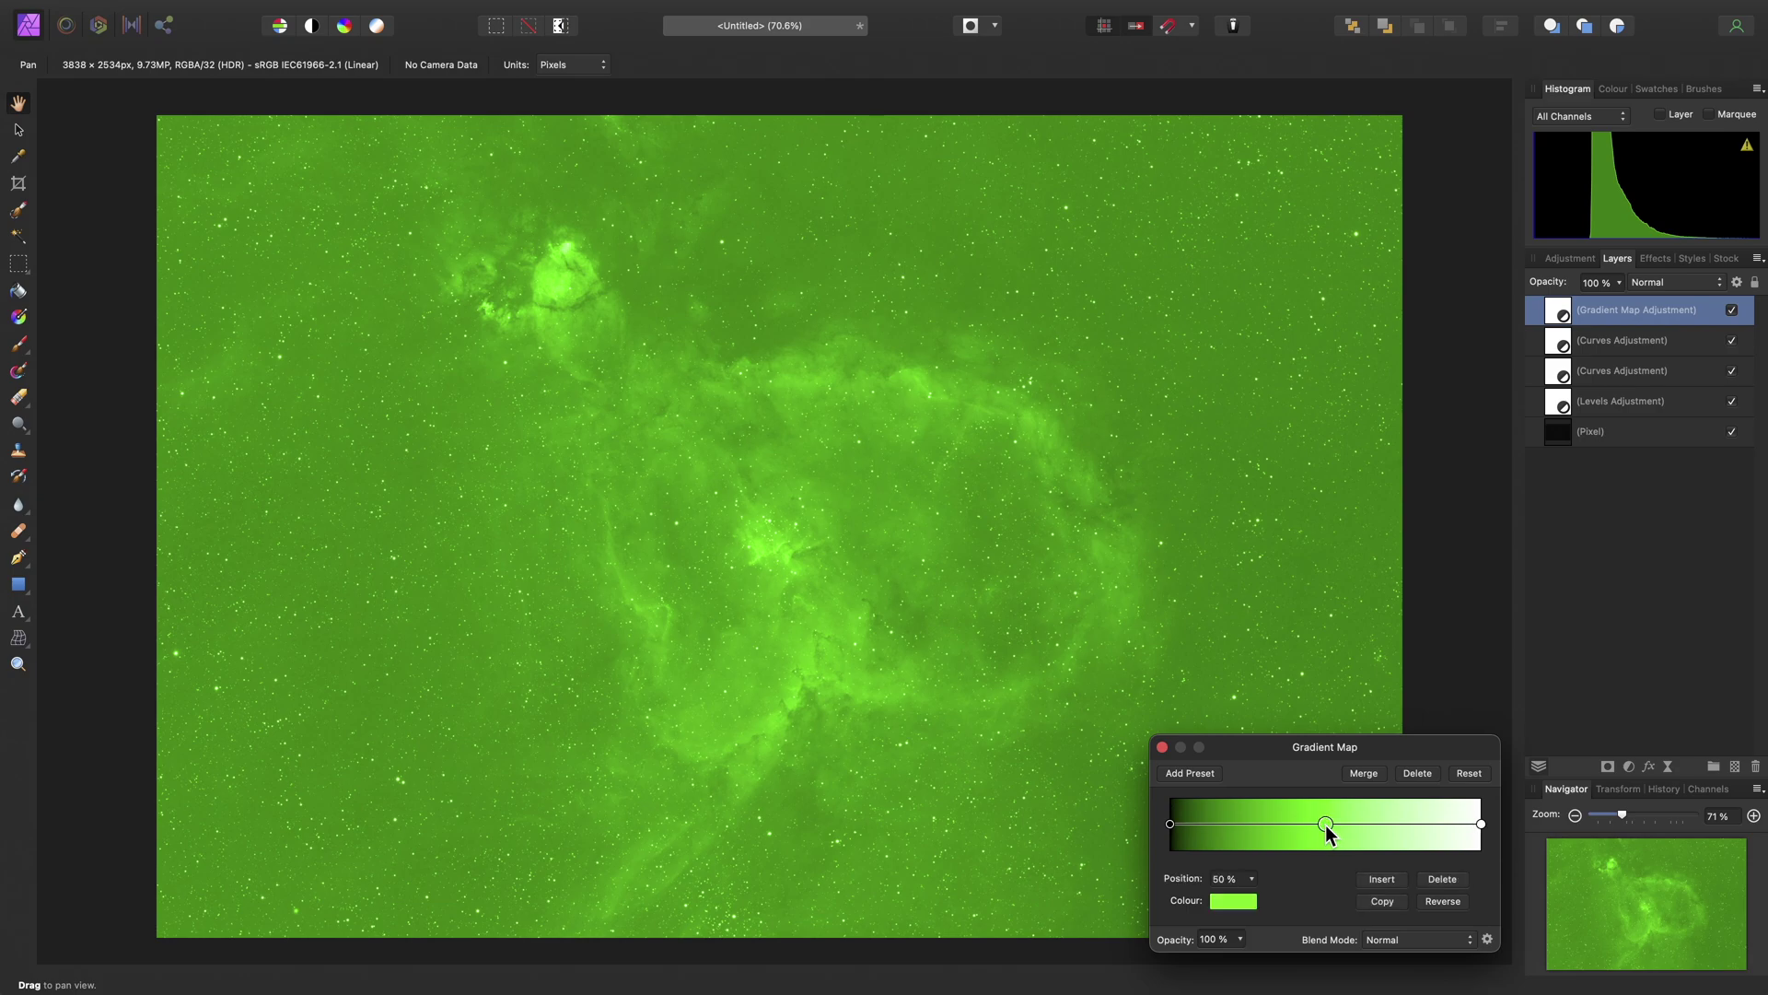
Search the Unsplash stock photos for "nebula" and place the red Heart Nebula photo on the image as a colour reference
{"action": "left_click", "coordinate": [1727, 259]}
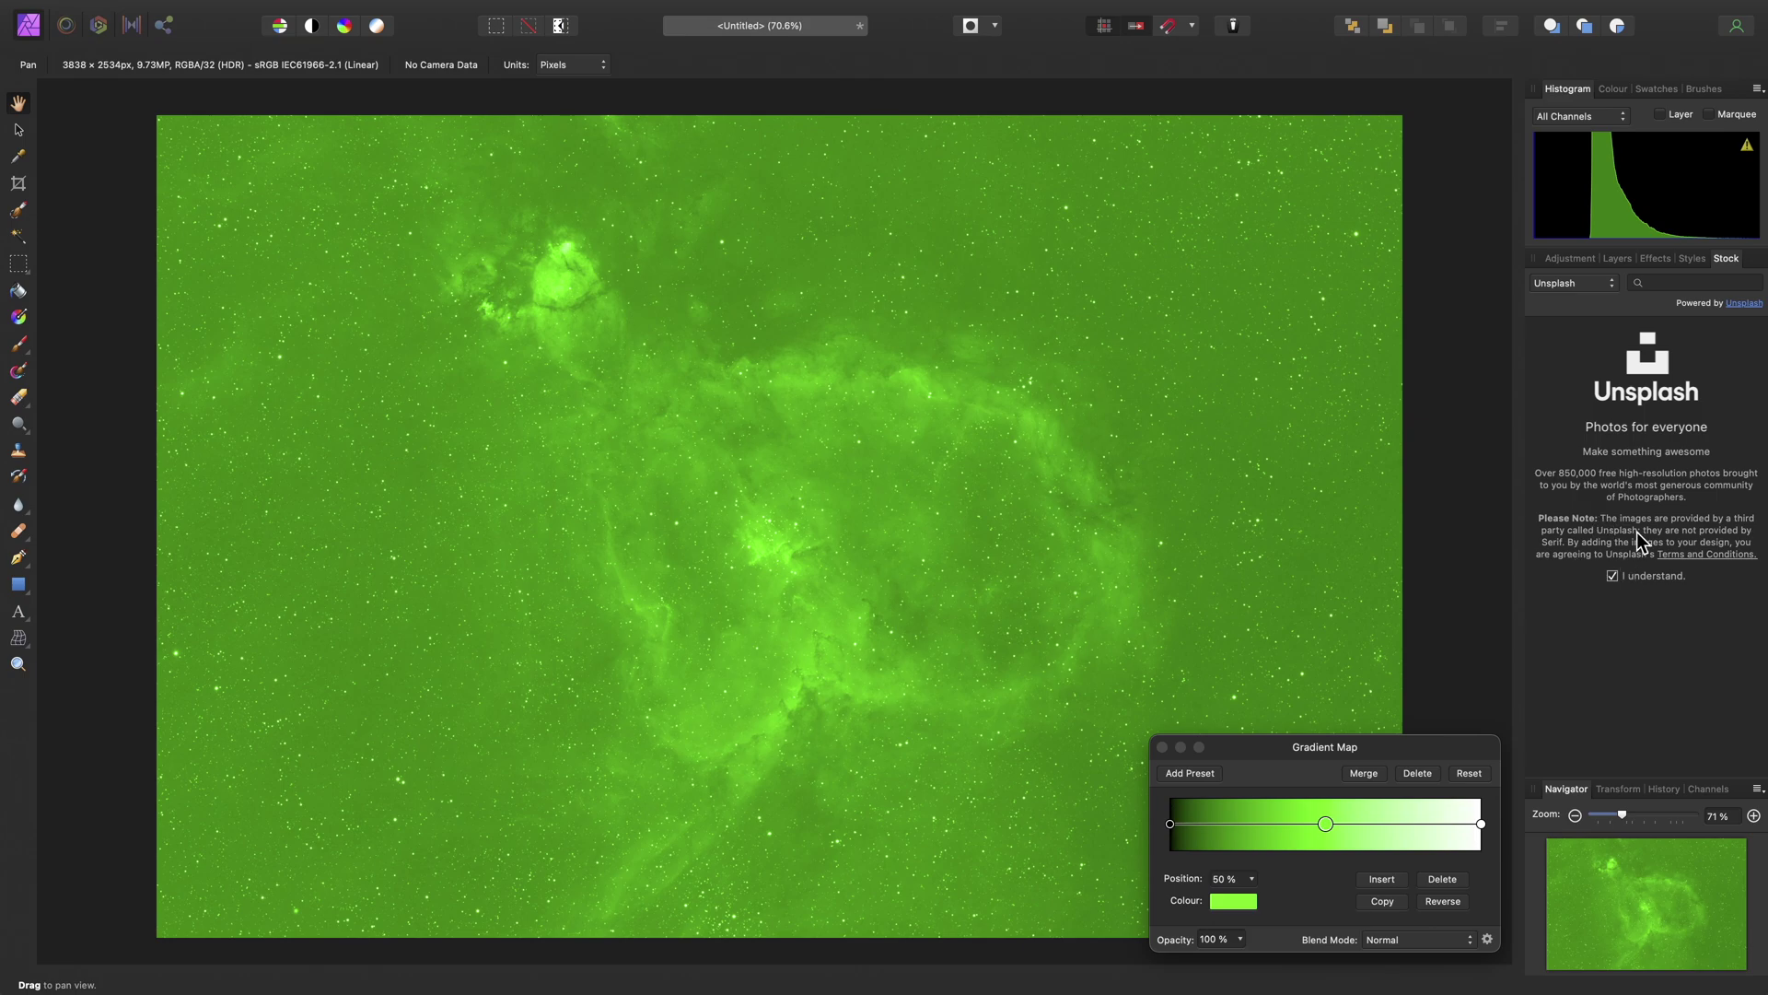
{"action": "left_click", "coordinate": [1685, 282]}
{"action": "type", "text": "nebula"}
{"action": "key", "text": "Return"}
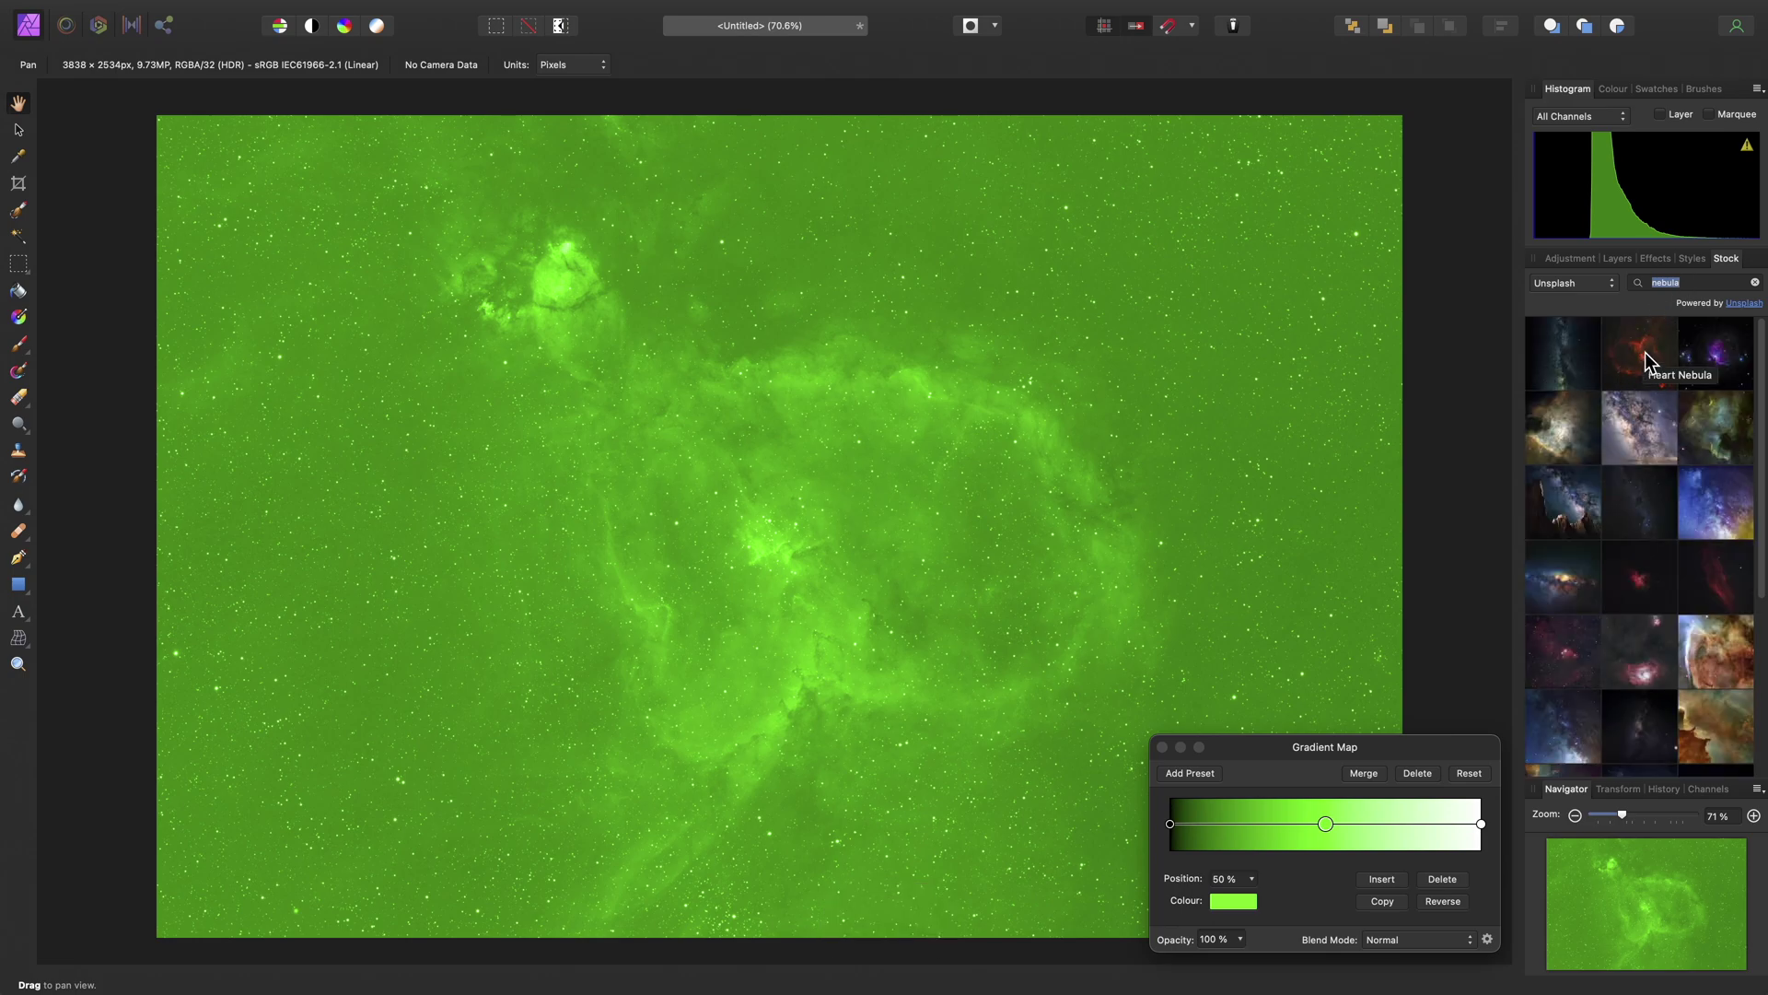
{"action": "left_click_drag", "start_coordinate": [1643, 361], "coordinate": [1481, 335]}
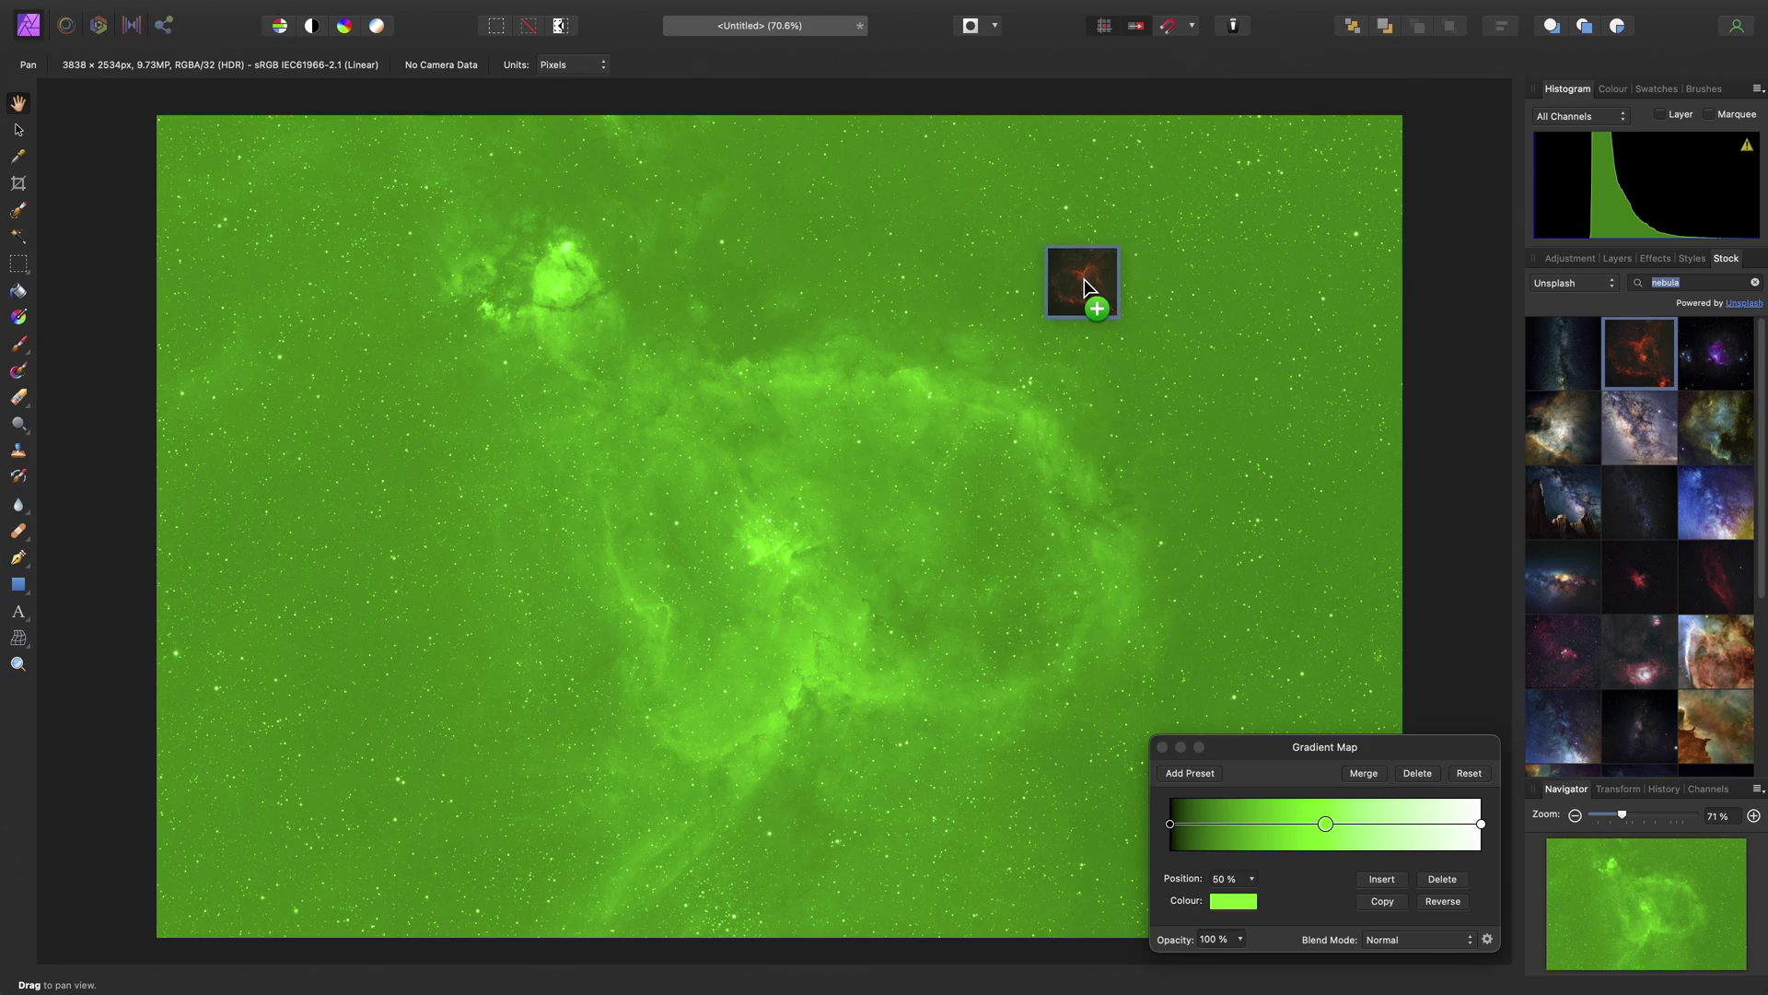
{"action": "left_click_drag", "start_coordinate": [1085, 279], "coordinate": [1086, 278]}
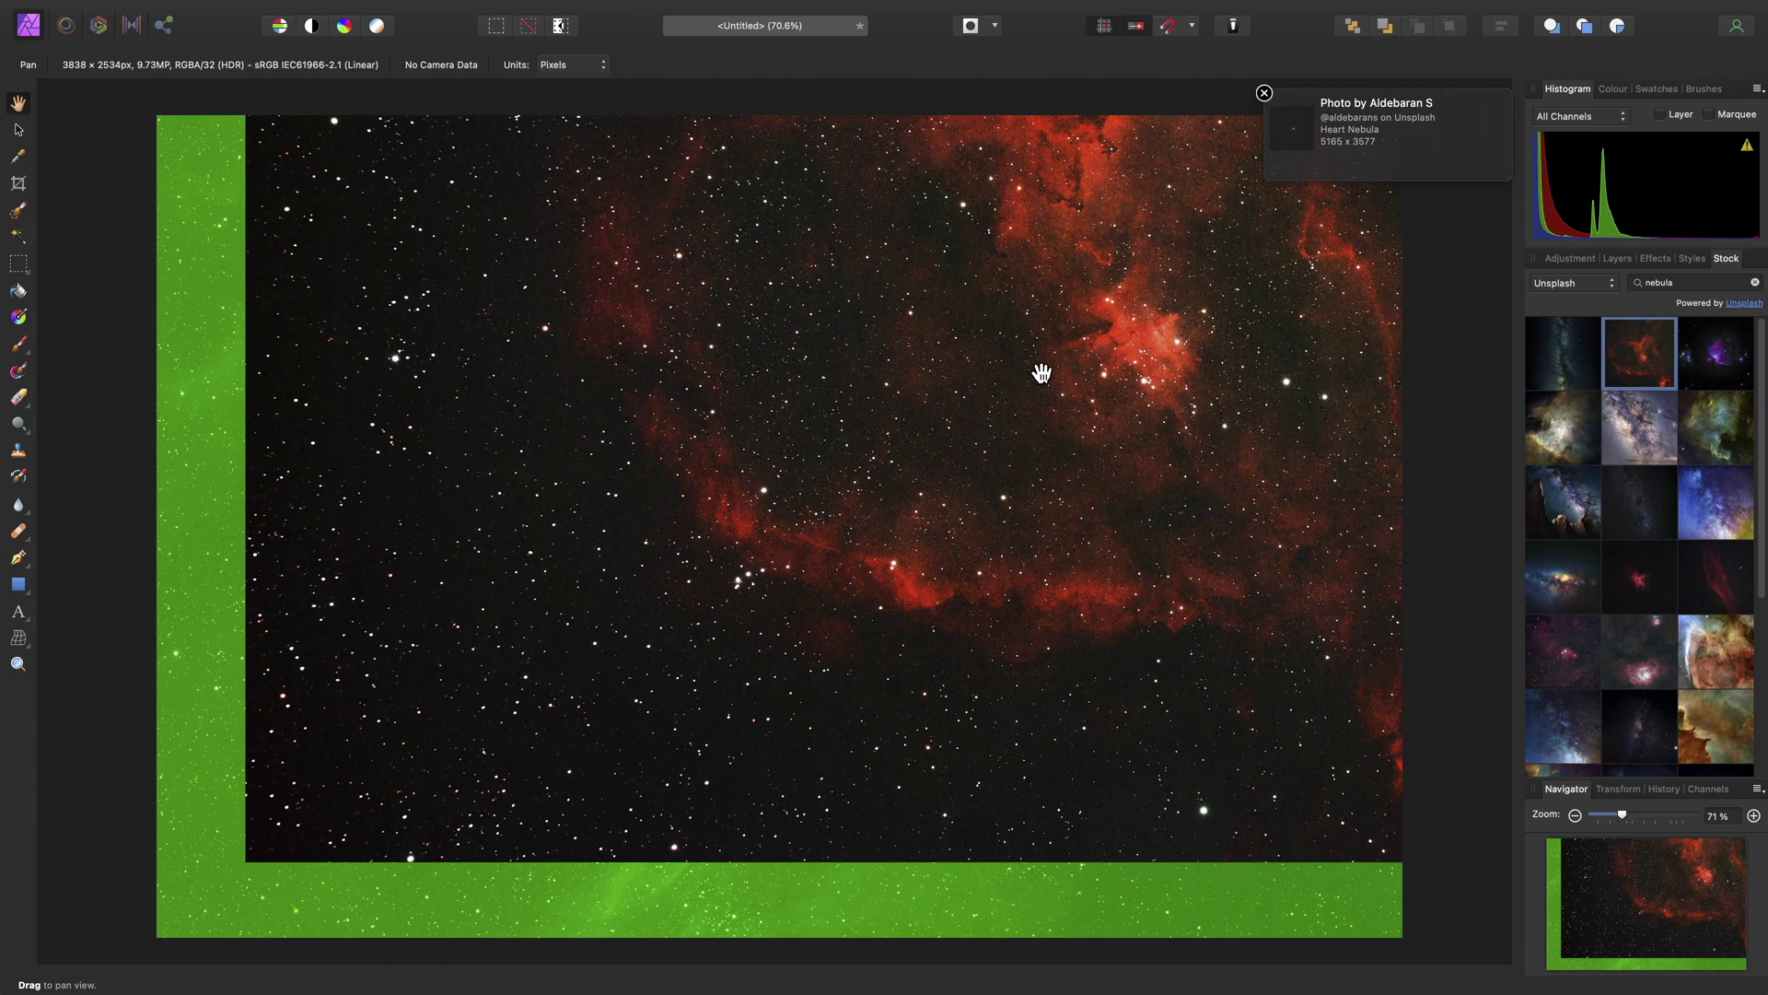
Scale the reference photo down to about 23 % and move it into the image's upper-right corner
{"action": "key", "text": "v"}
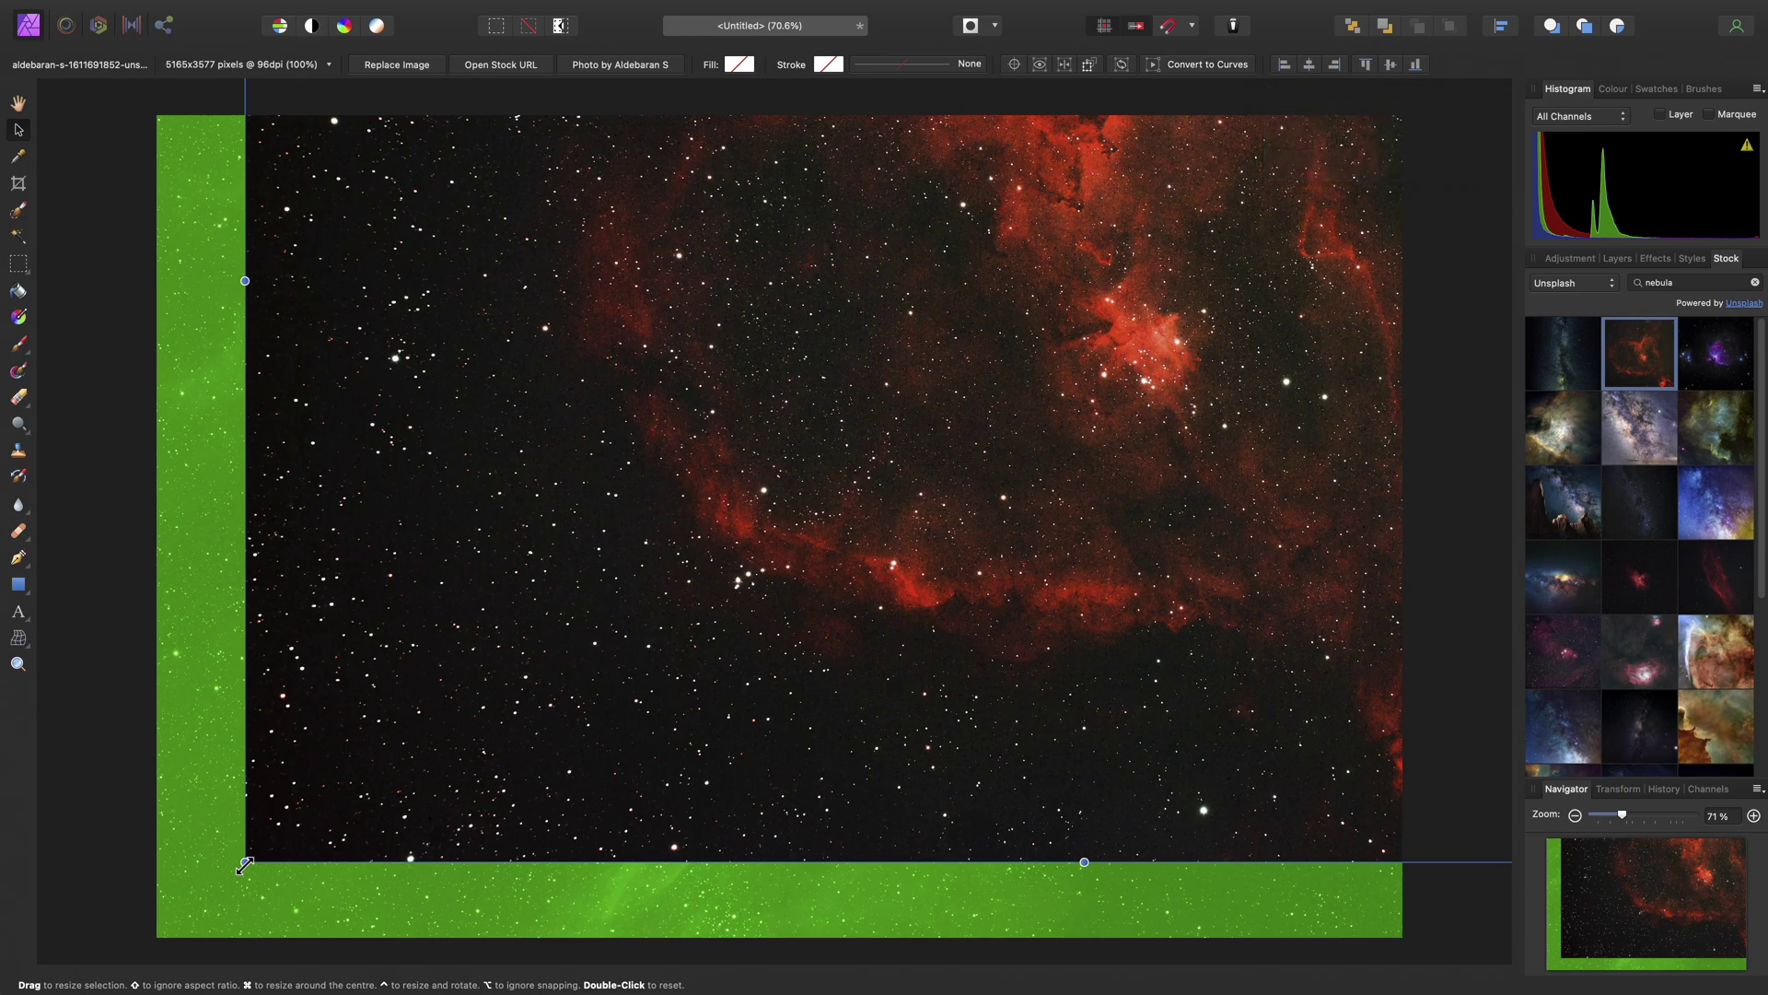
{"action": "left_click_drag", "start_coordinate": [244, 864], "coordinate": [920, 474]}
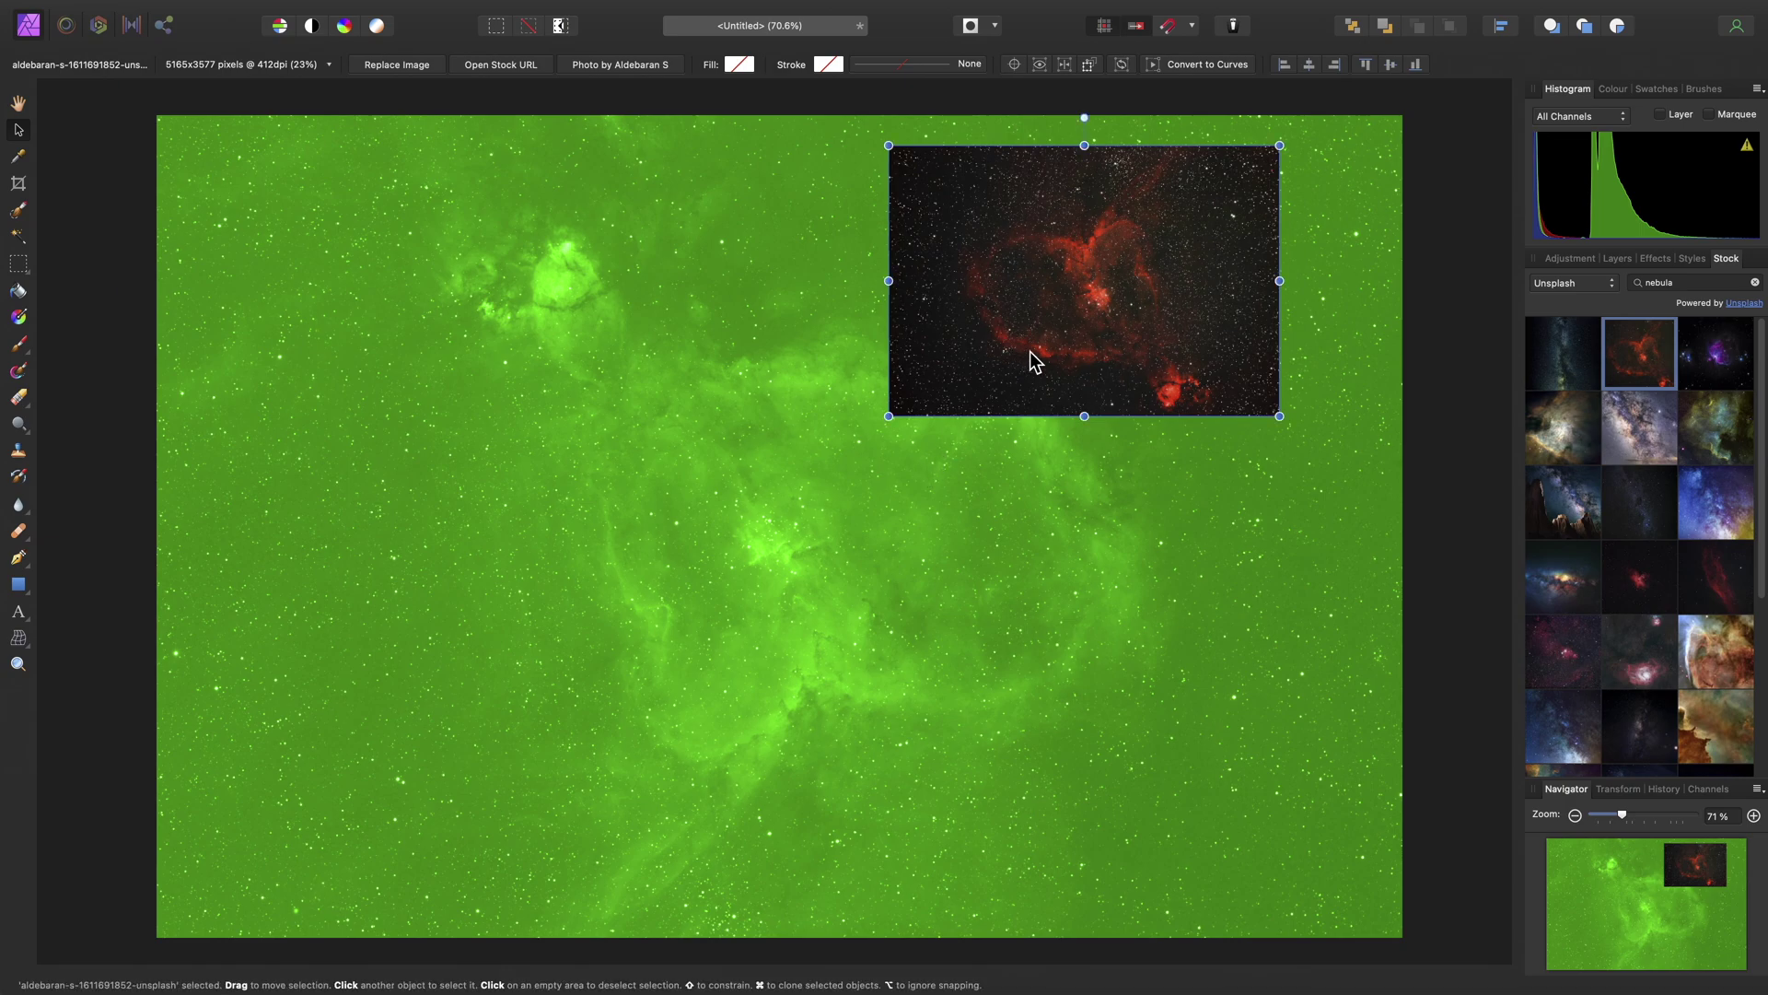
{"action": "left_click_drag", "start_coordinate": [1029, 351], "coordinate": [1177, 328]}
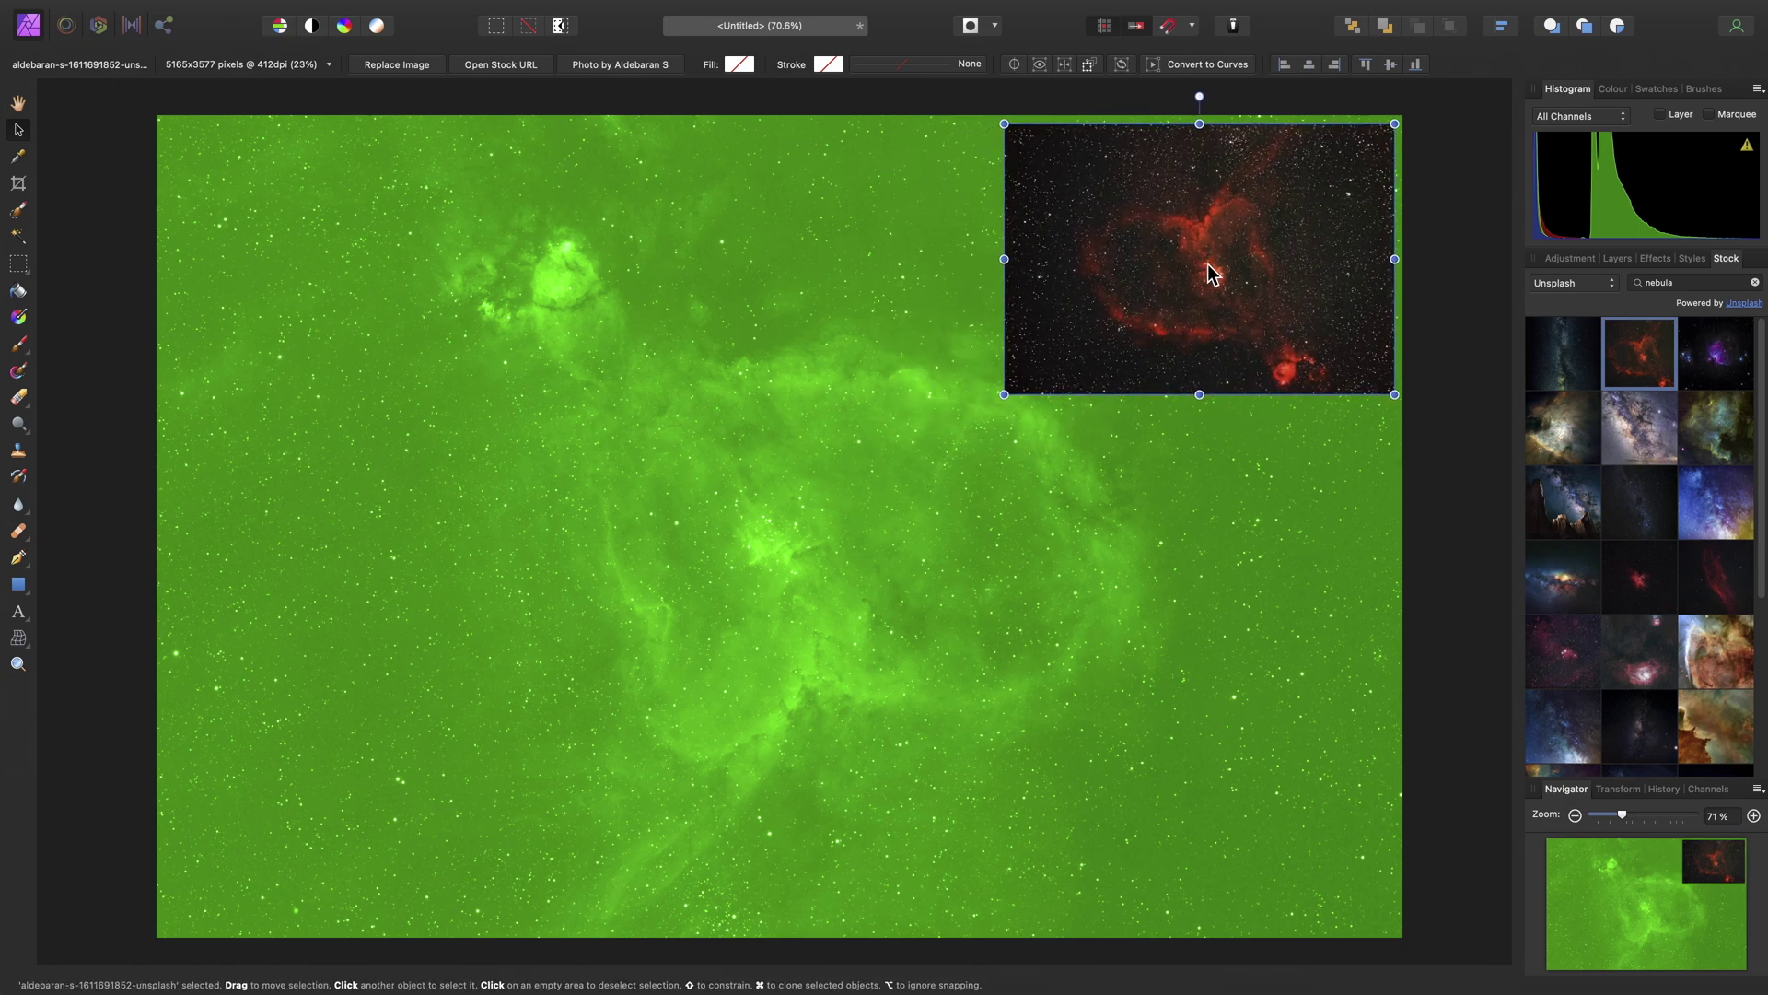
Set the Gradient Map's 50 % stop to an orange-red sampled from the reference photo's nebula, about H 9, S 93, L 51
{"action": "left_click", "coordinate": [1617, 259]}
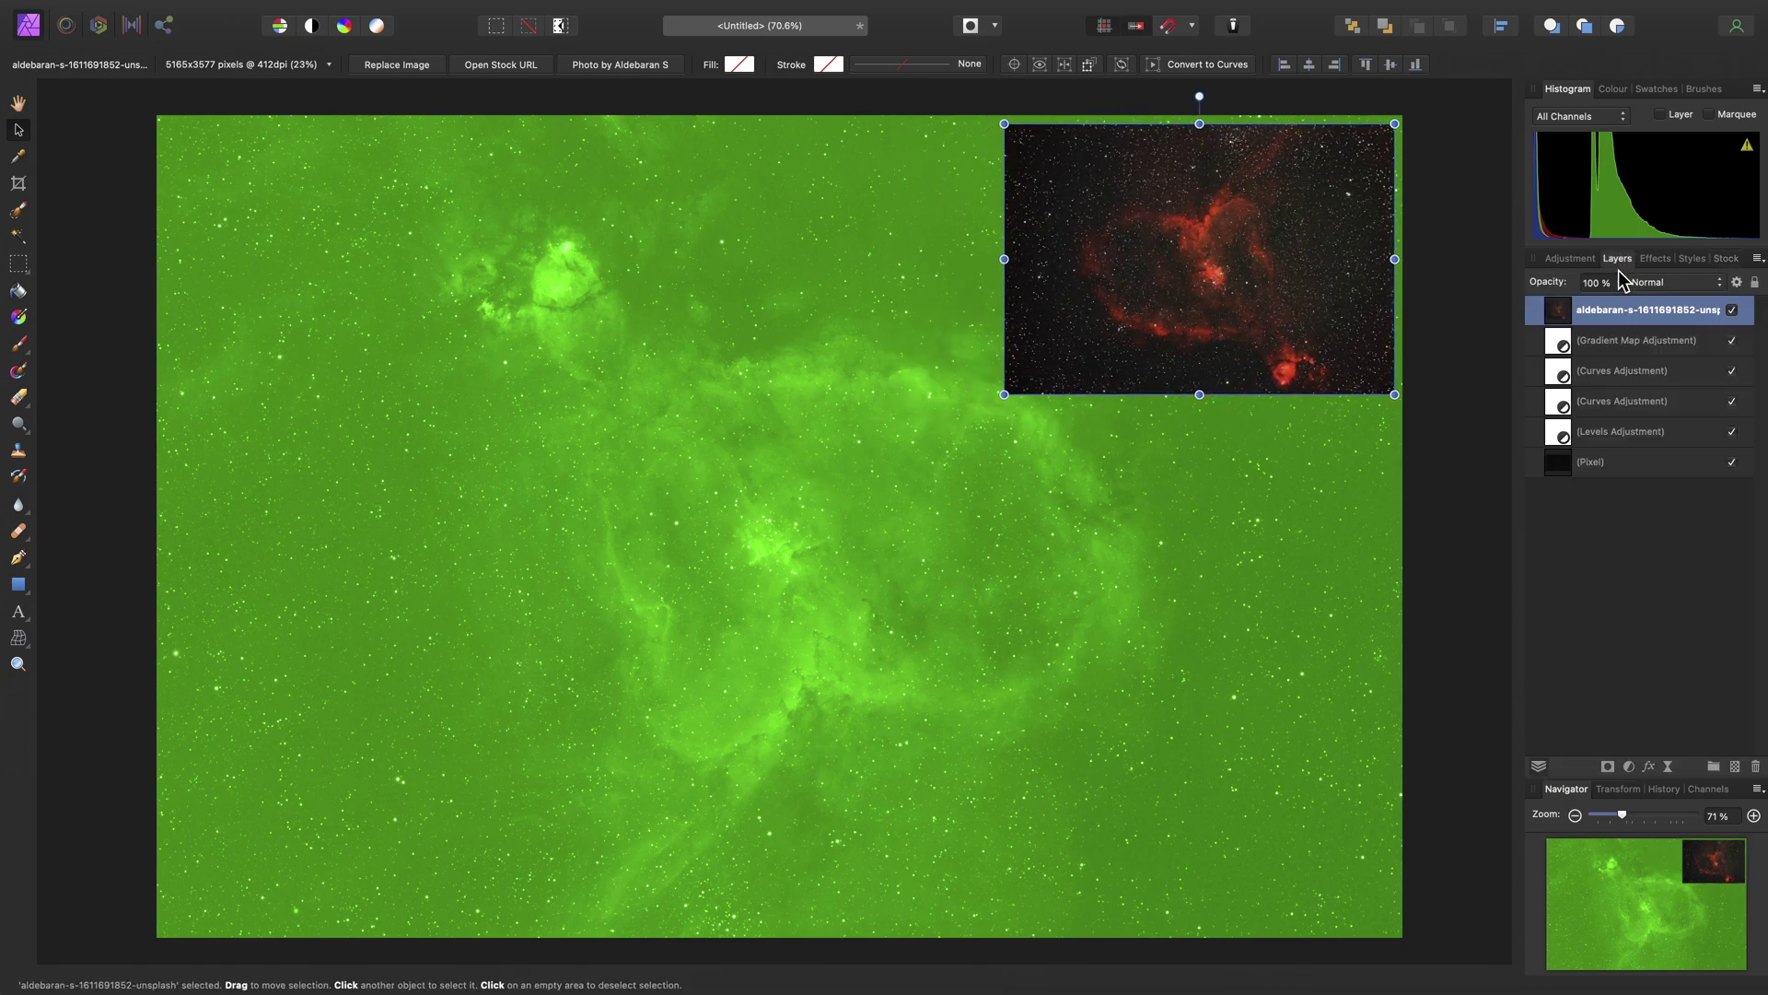
{"action": "double_click", "coordinate": [1563, 348]}
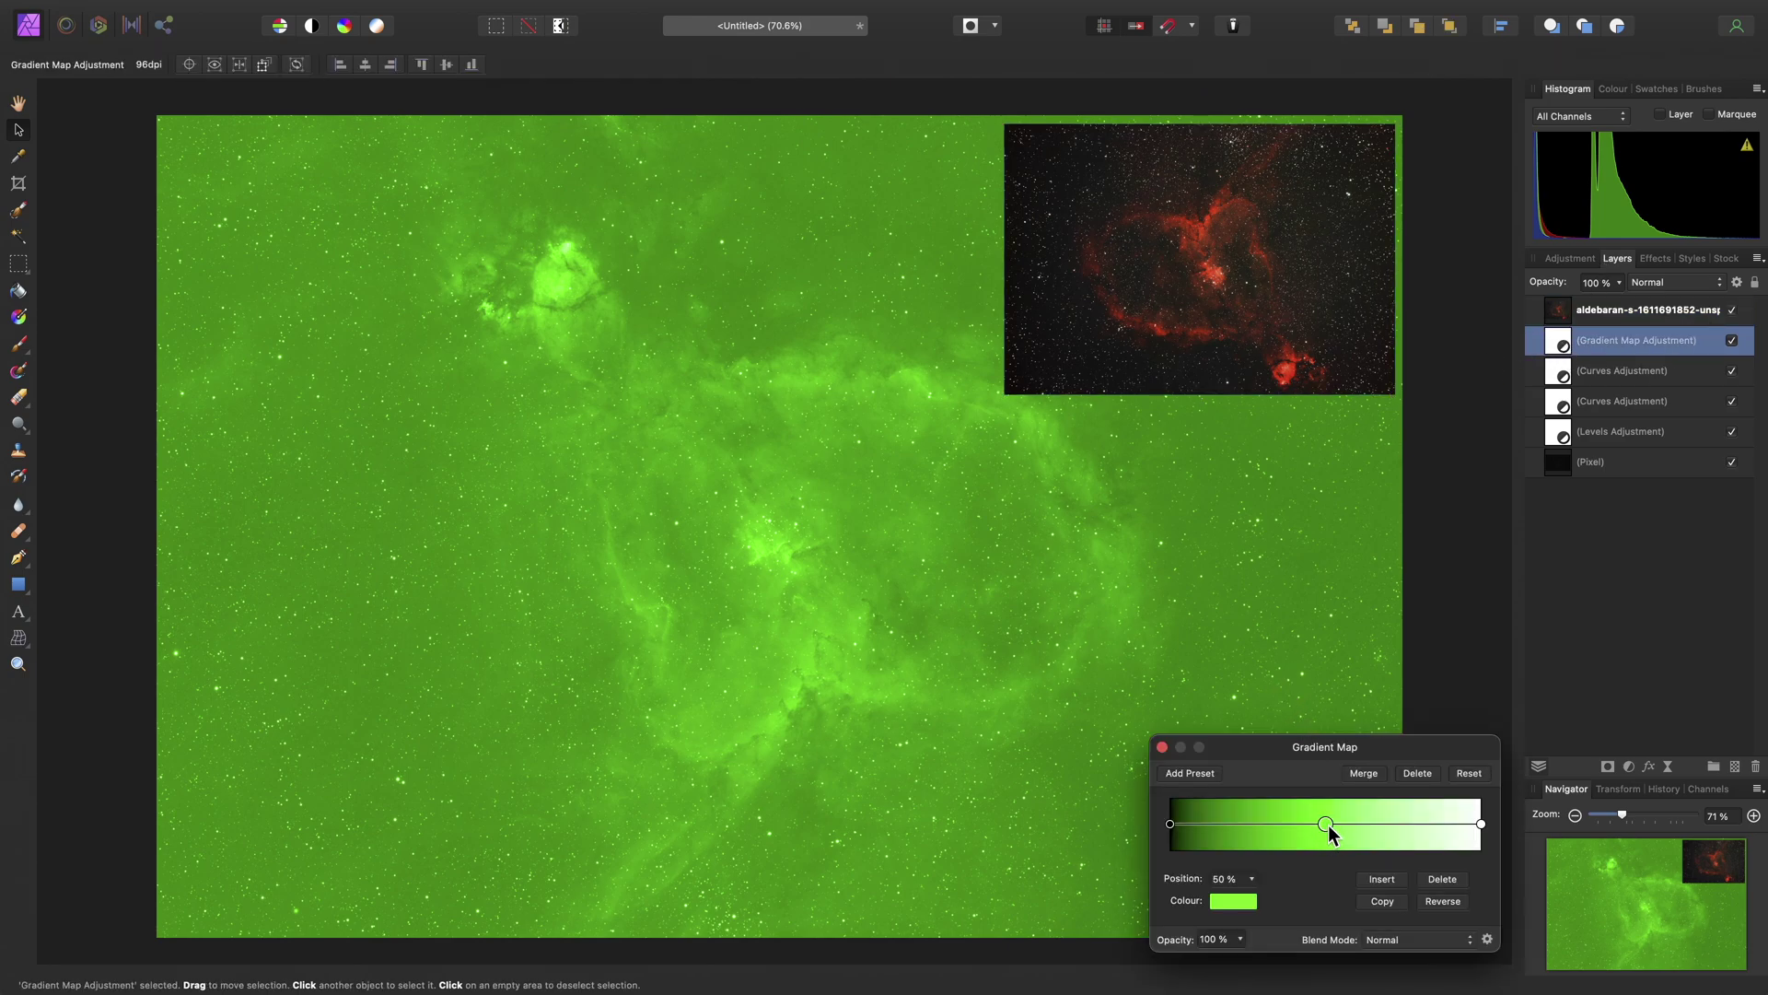
{"action": "left_click", "coordinate": [1250, 905]}
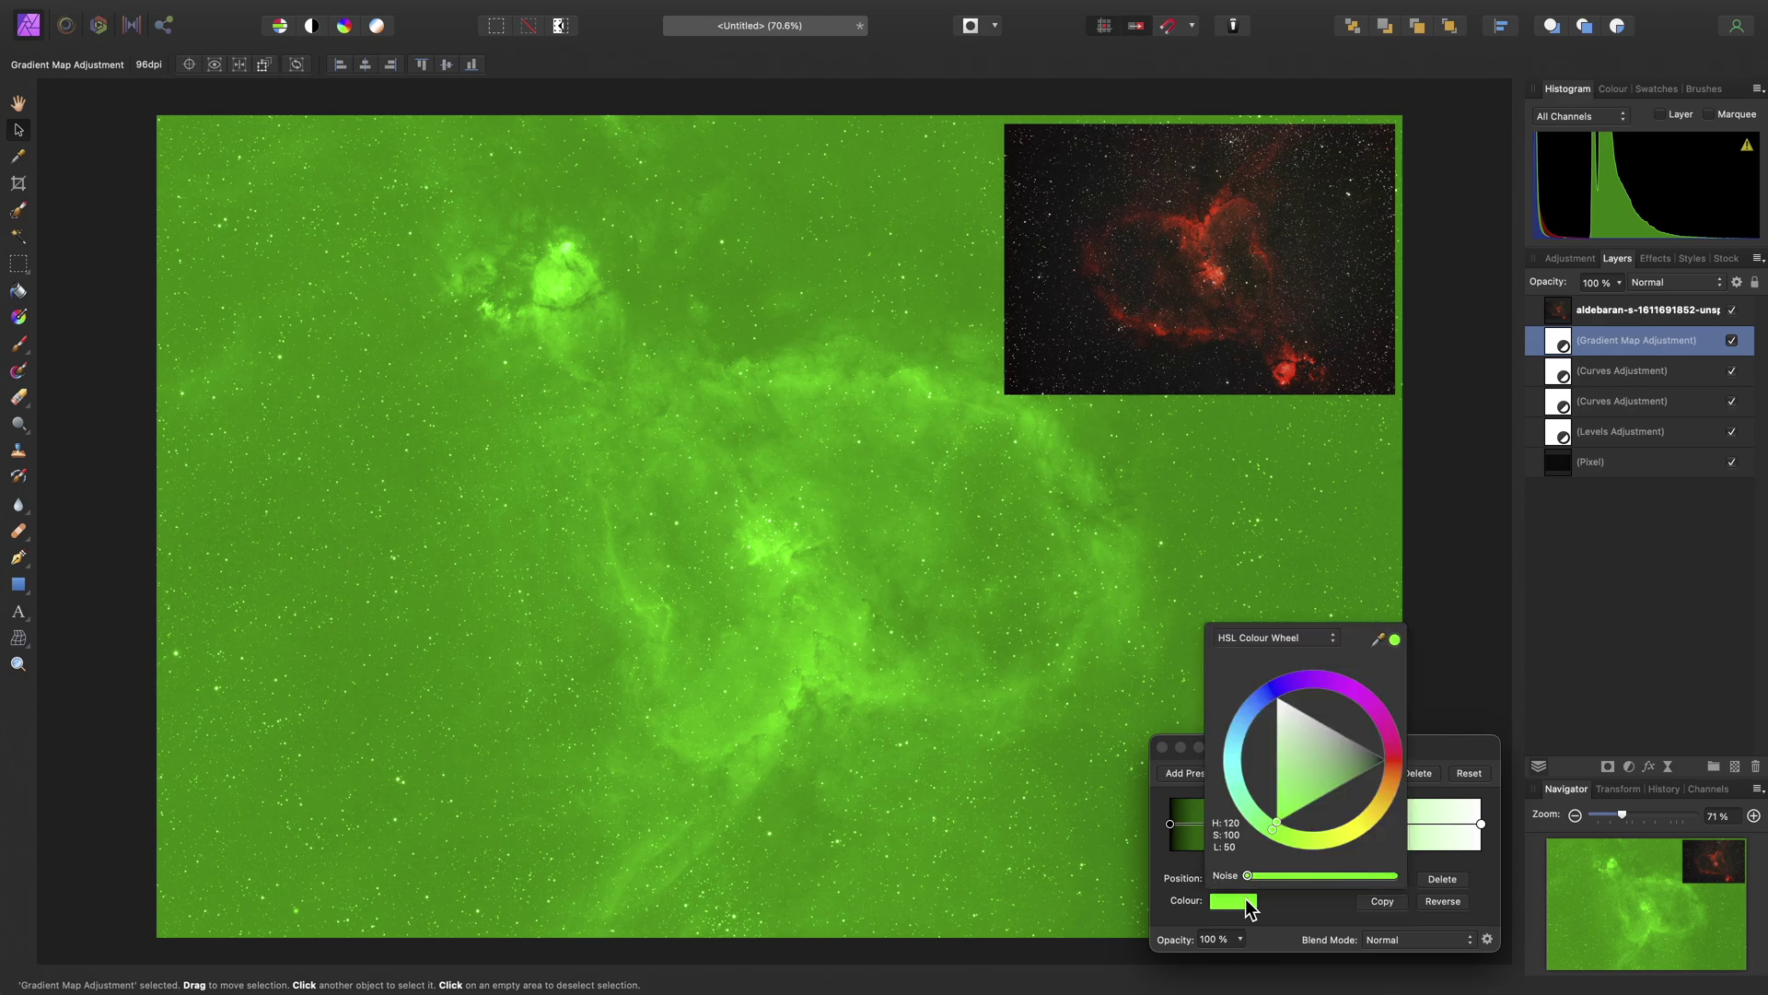
{"action": "left_click_drag", "start_coordinate": [1379, 639], "coordinate": [1223, 272]}
{"action": "left_click", "coordinate": [1395, 640]}
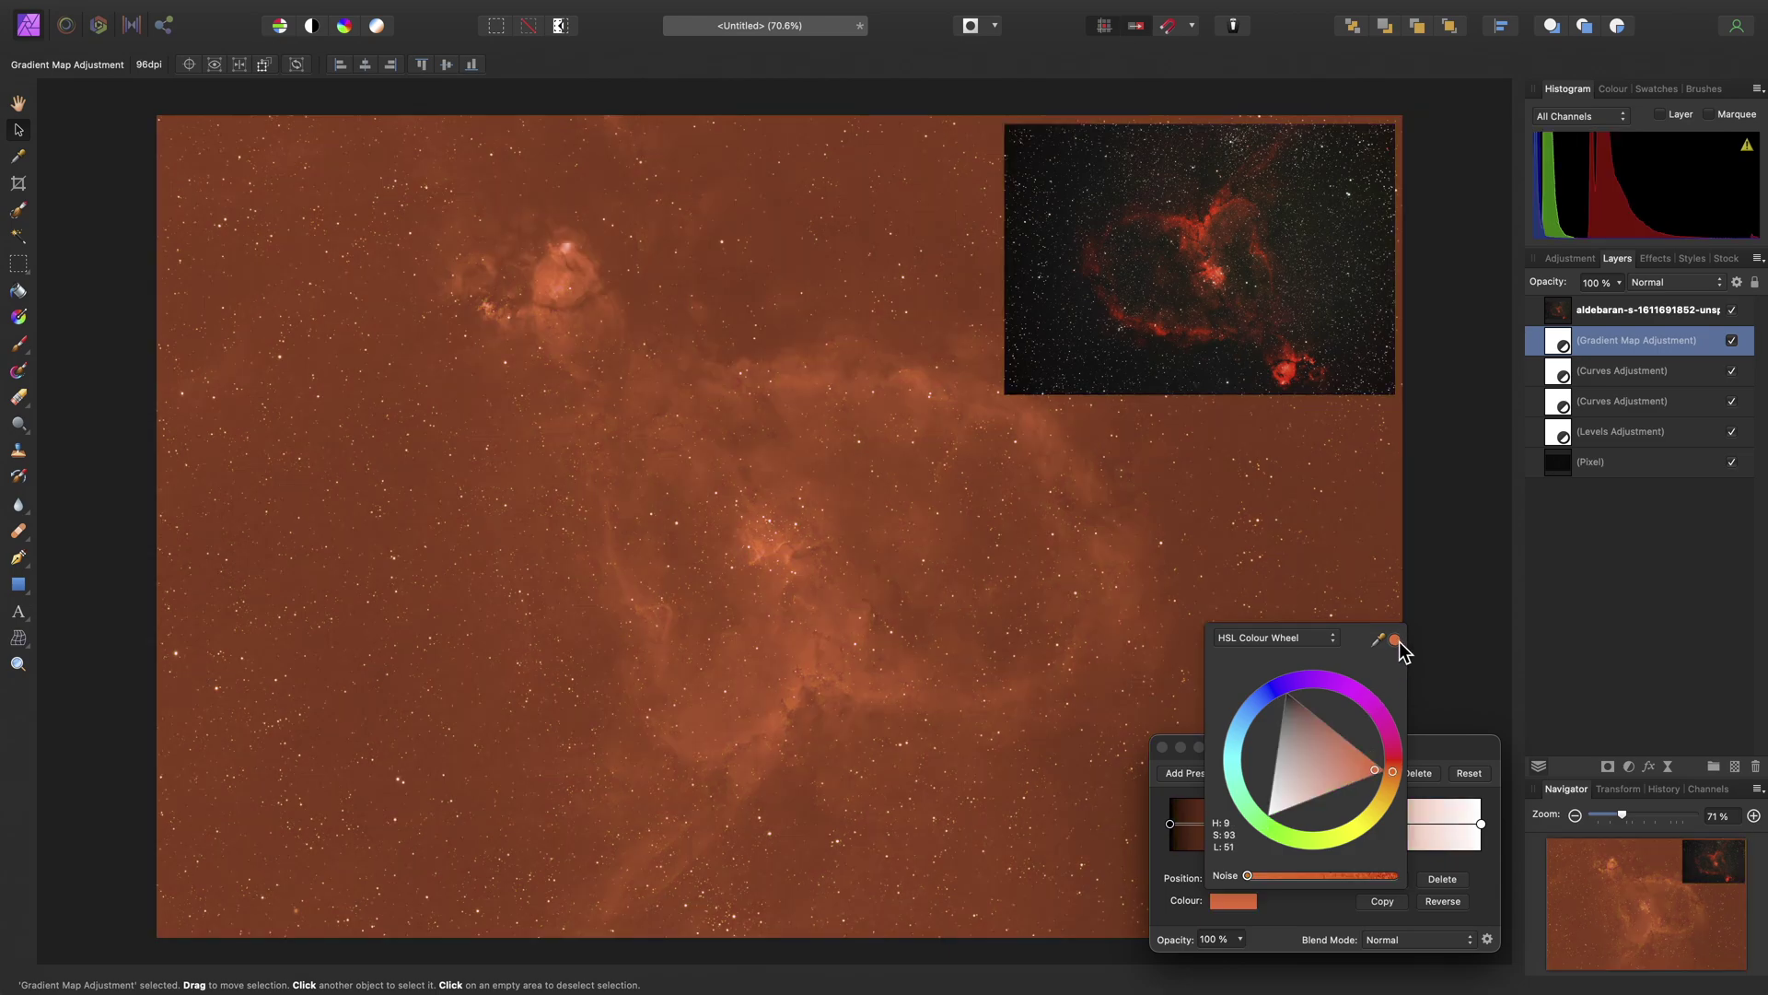
{"action": "left_click", "coordinate": [1435, 741]}
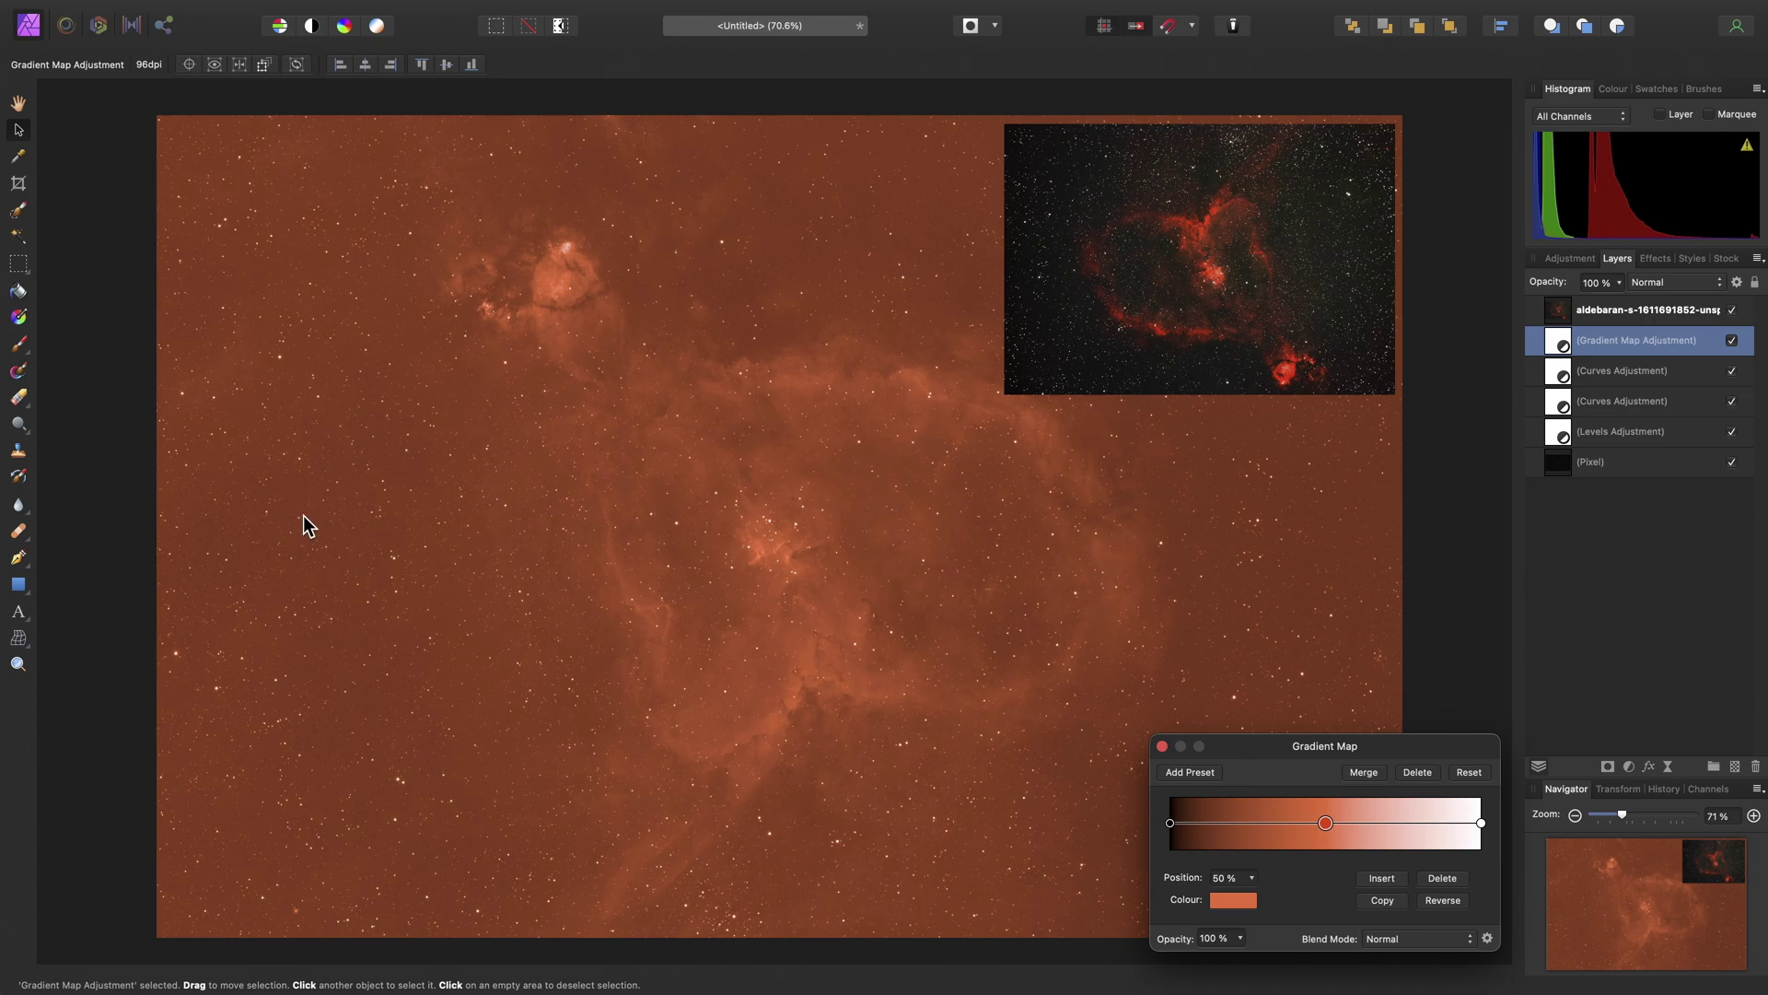
Add a gradient stop between the black and orange-red stops and set its colour to RGB 4, 4, 4
{"action": "left_click", "coordinate": [1217, 822]}
{"action": "left_click", "coordinate": [1235, 902]}
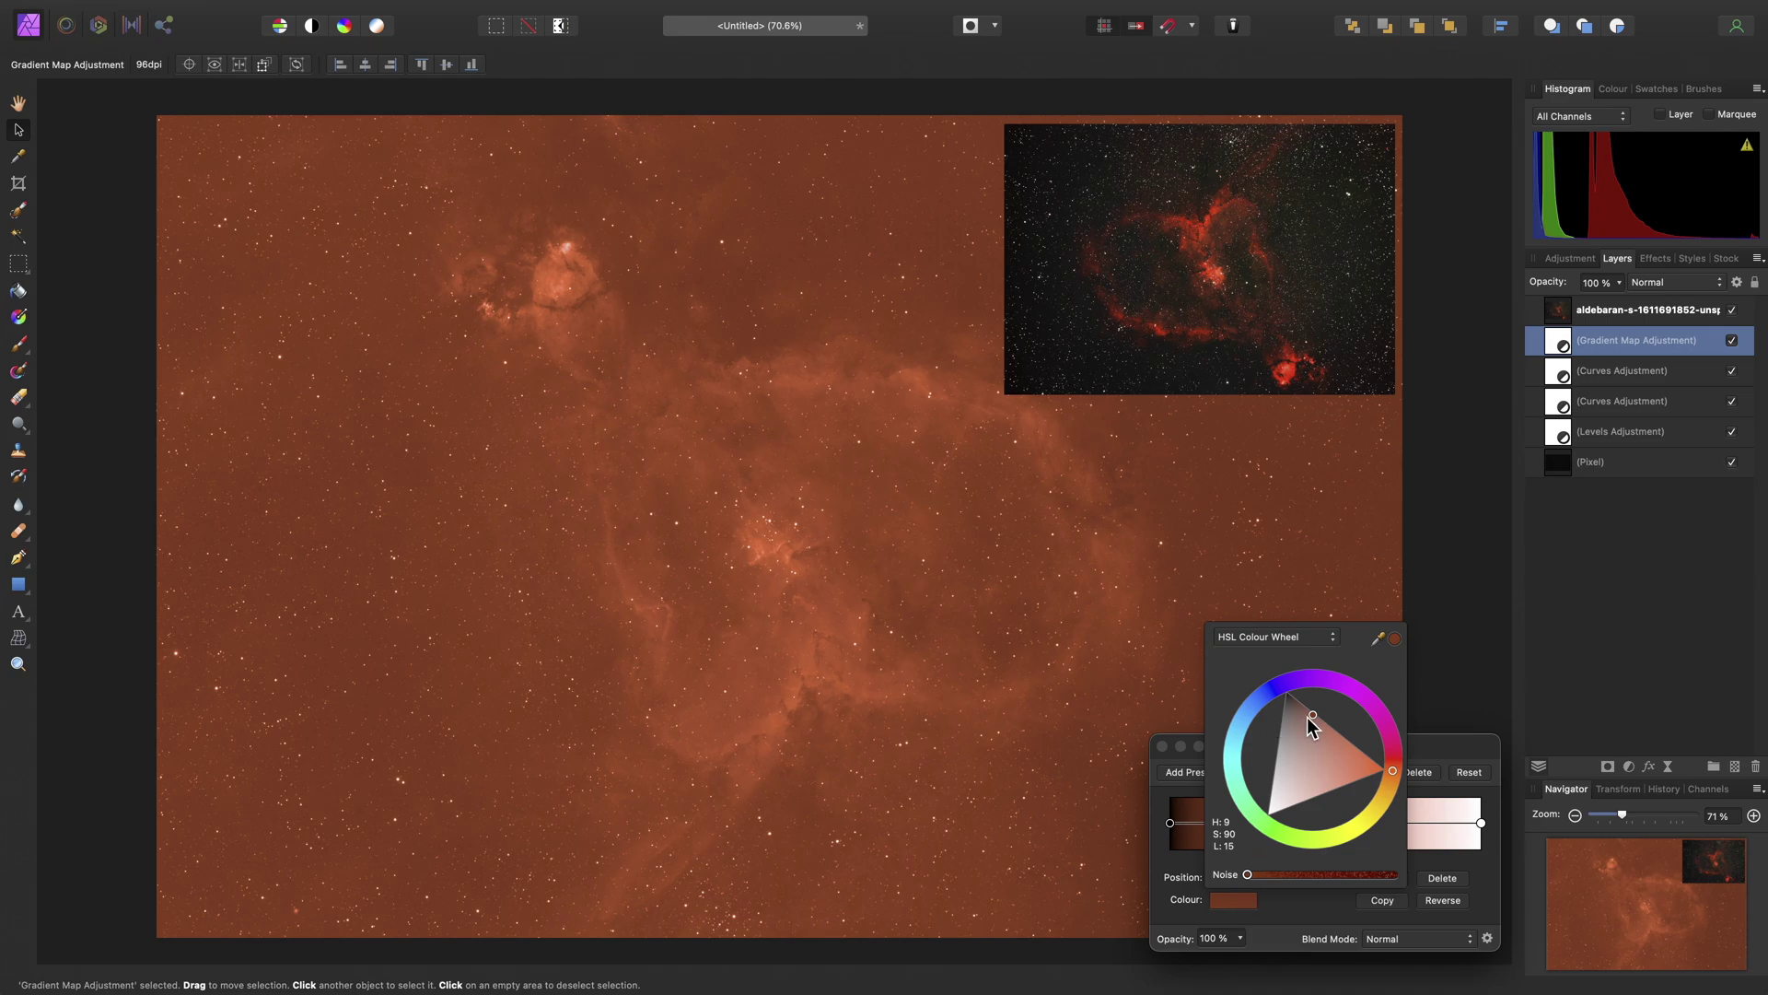
{"action": "left_click_drag", "start_coordinate": [1313, 717], "coordinate": [1295, 694]}
{"action": "left_click", "coordinate": [1301, 643]}
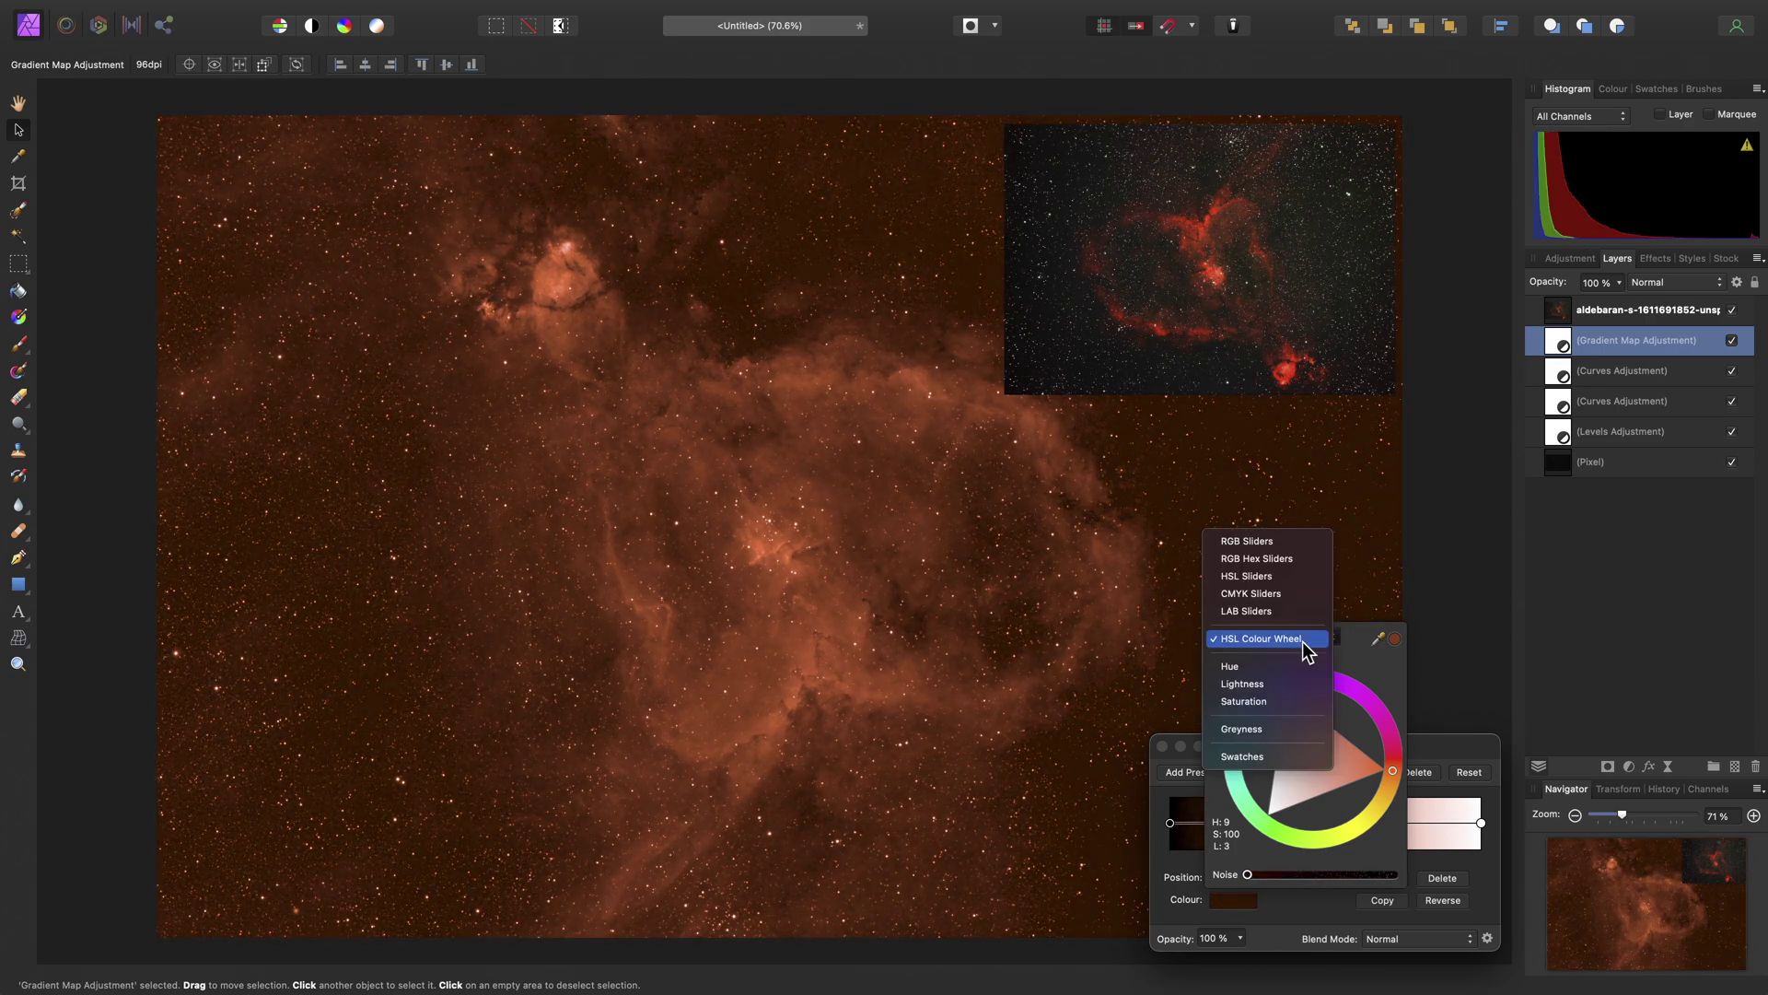
{"action": "left_click", "coordinate": [1281, 539]}
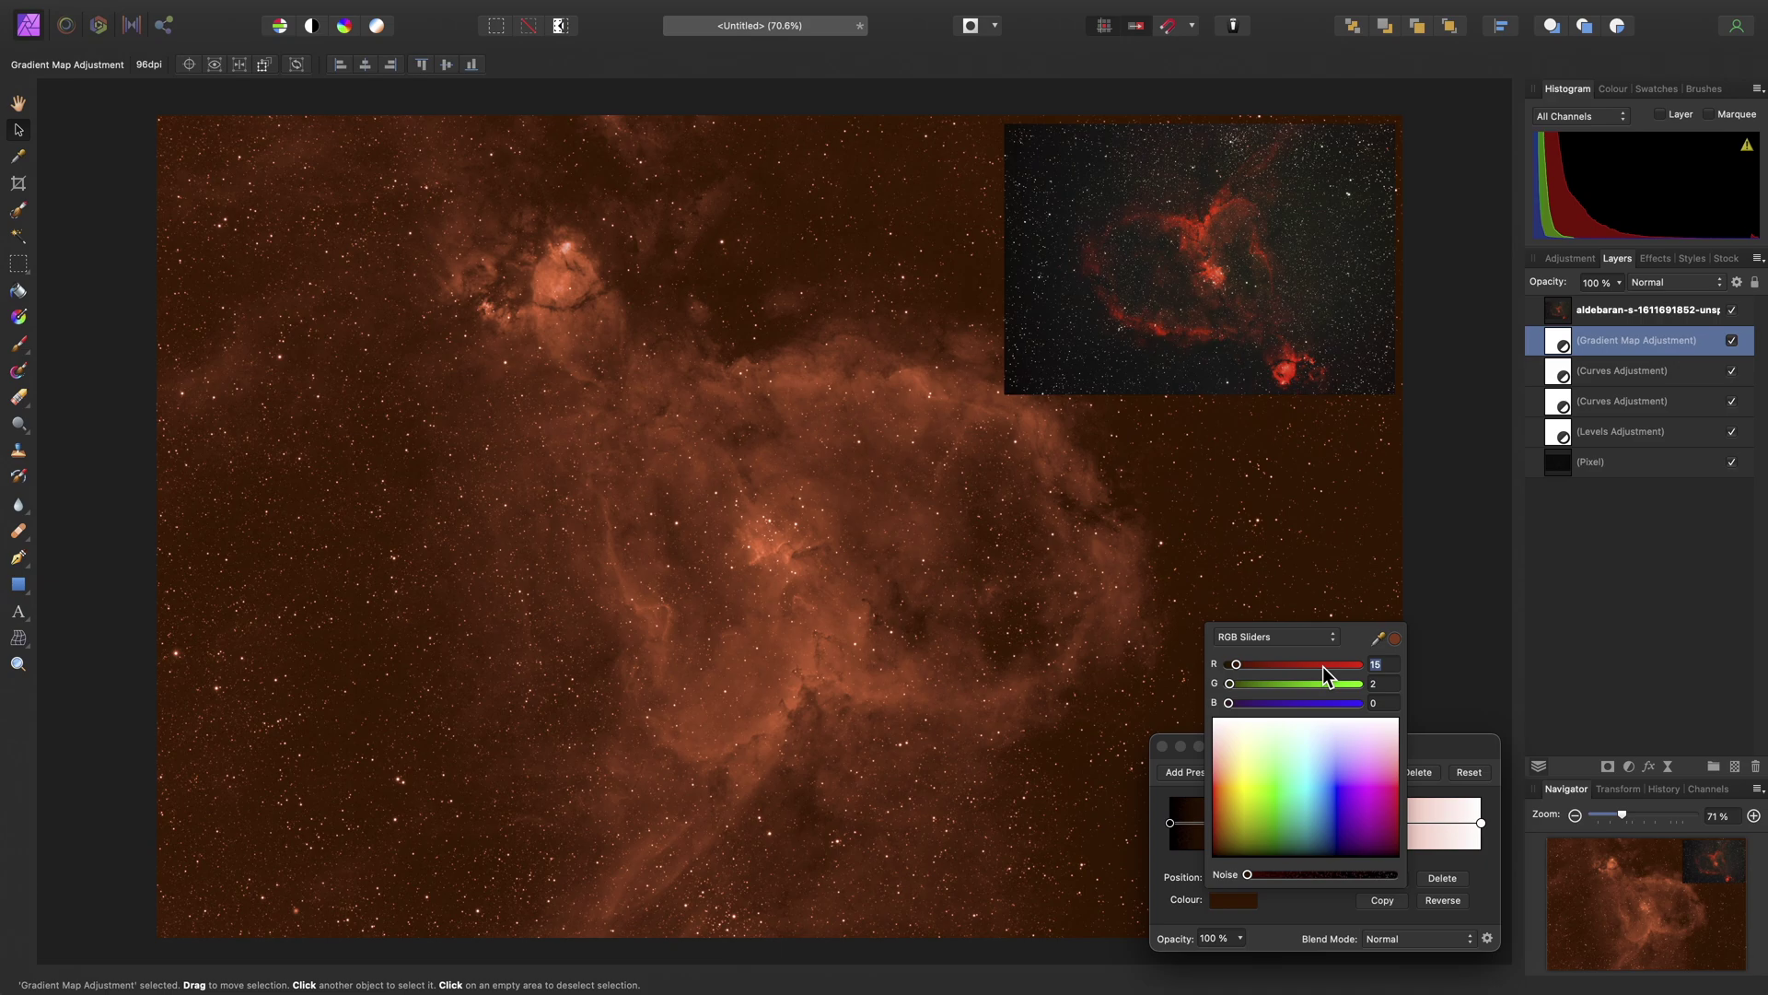
{"action": "type", "text": "4"}
{"action": "key", "text": "Tab"}
{"action": "type", "text": "4"}
{"action": "key", "text": "Tab"}
{"action": "type", "text": "4"}
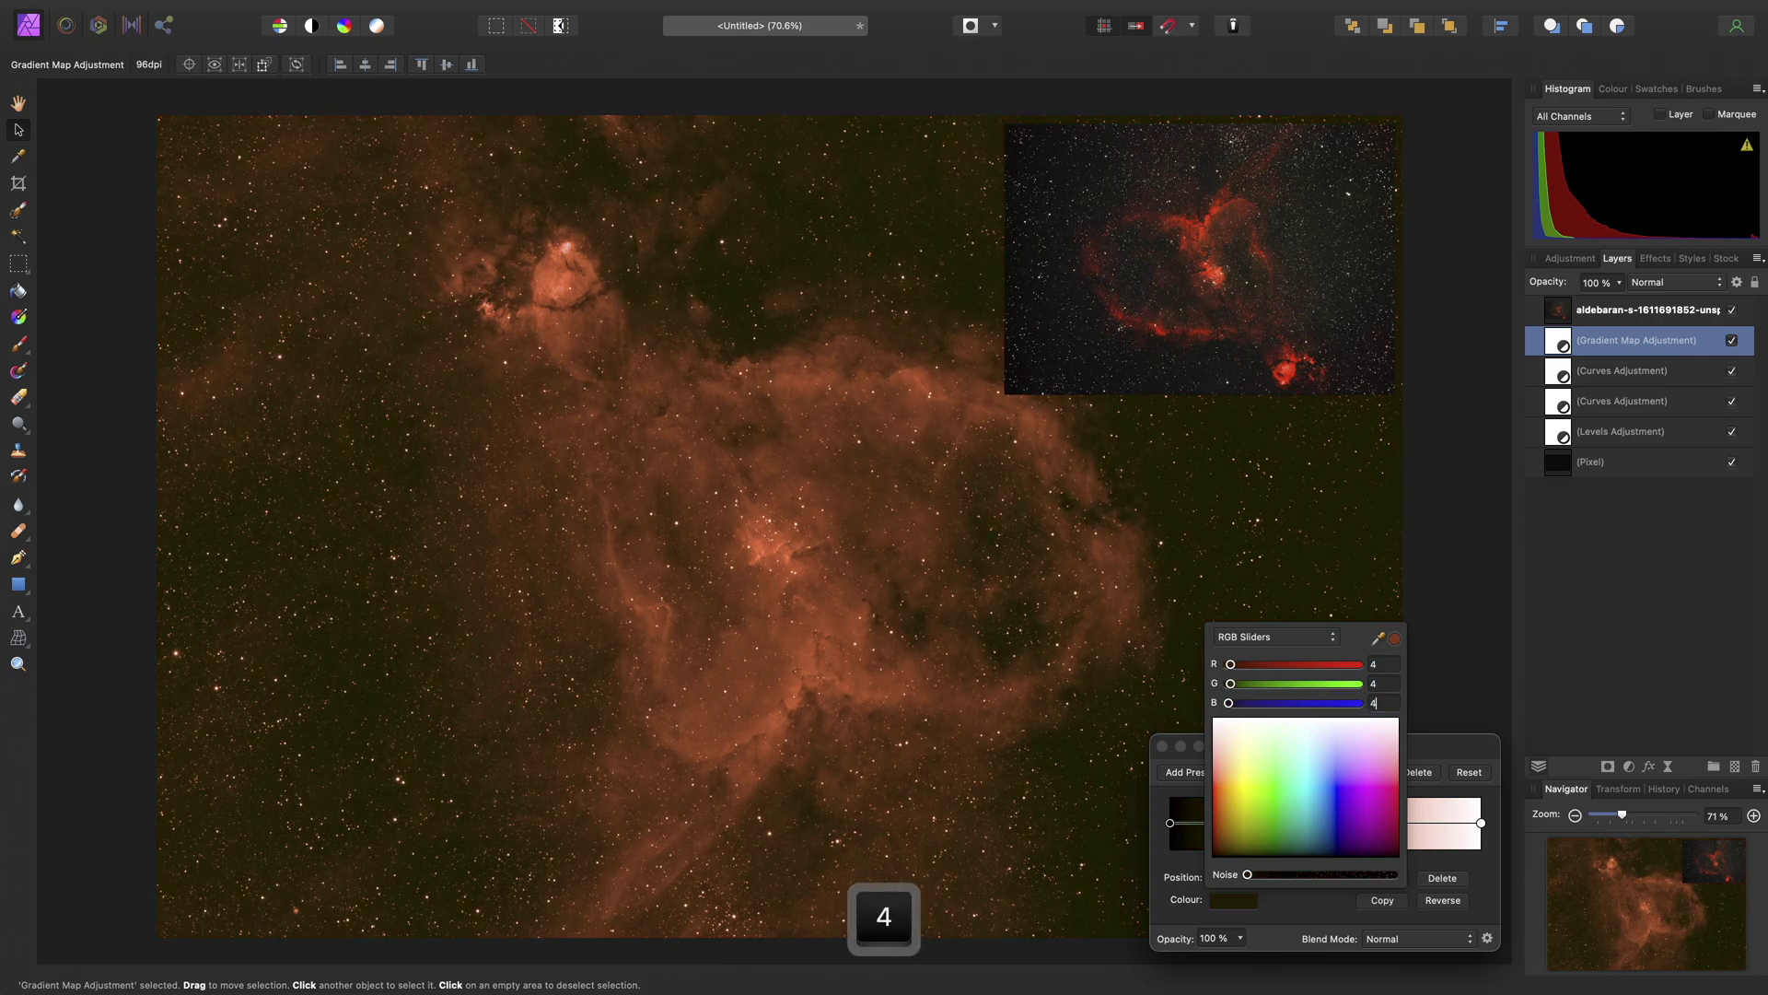
{"action": "key", "text": "Return"}
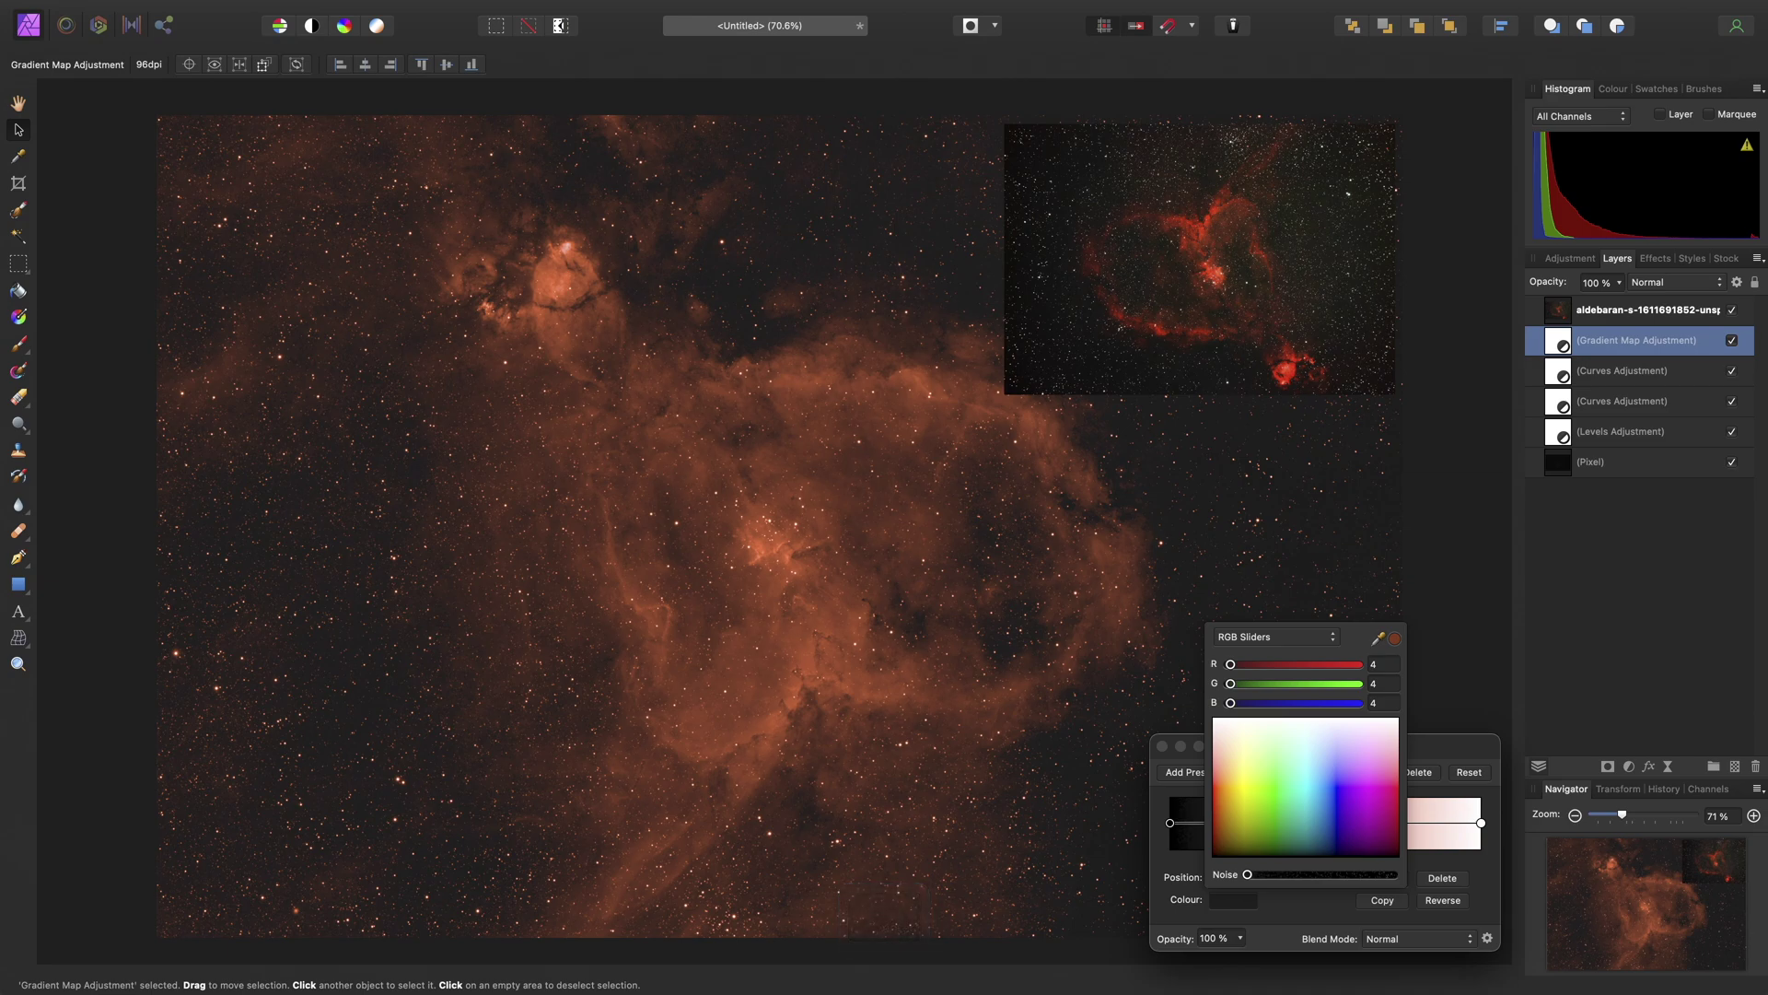
Fine-tune the position of the dark stop in the Gradient Map and hide the reference photo layer
{"action": "left_click", "coordinate": [1433, 750]}
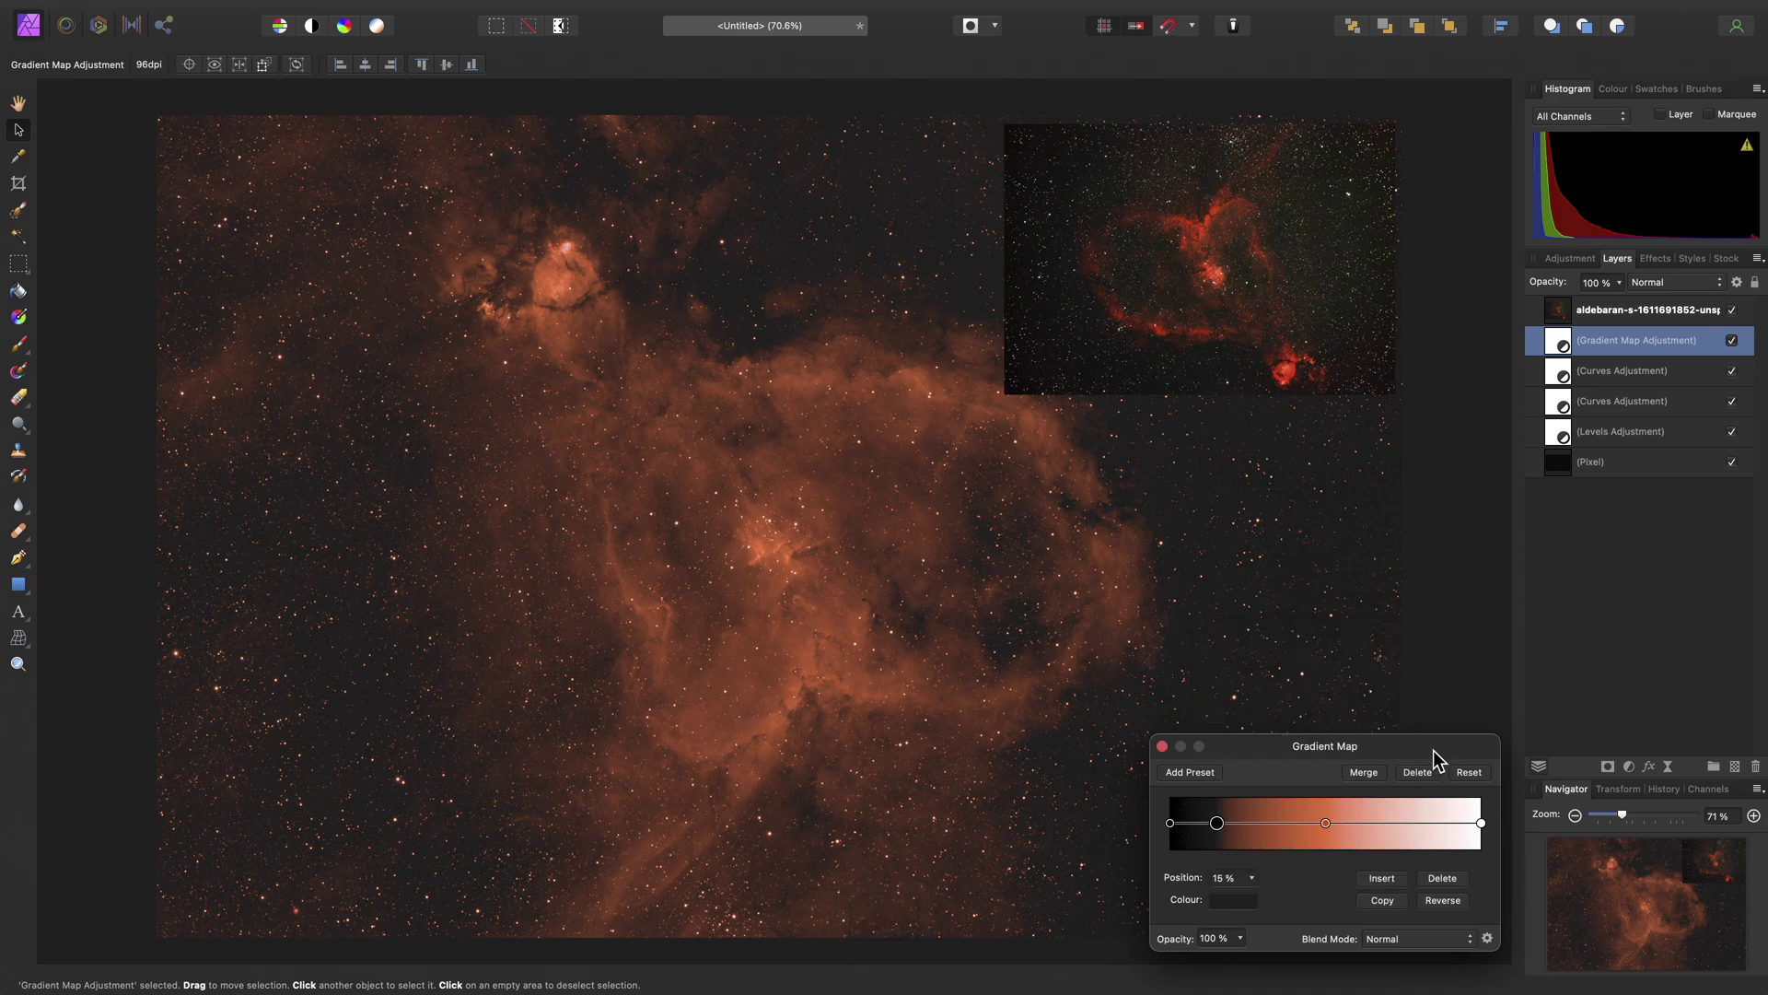
{"action": "mouse_move", "coordinate": [1217, 826]}
{"action": "left_mouse_down"}
{"action": "mouse_move", "coordinate": [1234, 826]}
{"action": "mouse_move", "coordinate": [1215, 827]}
{"action": "left_mouse_up"}
{"action": "left_click", "coordinate": [1163, 747]}
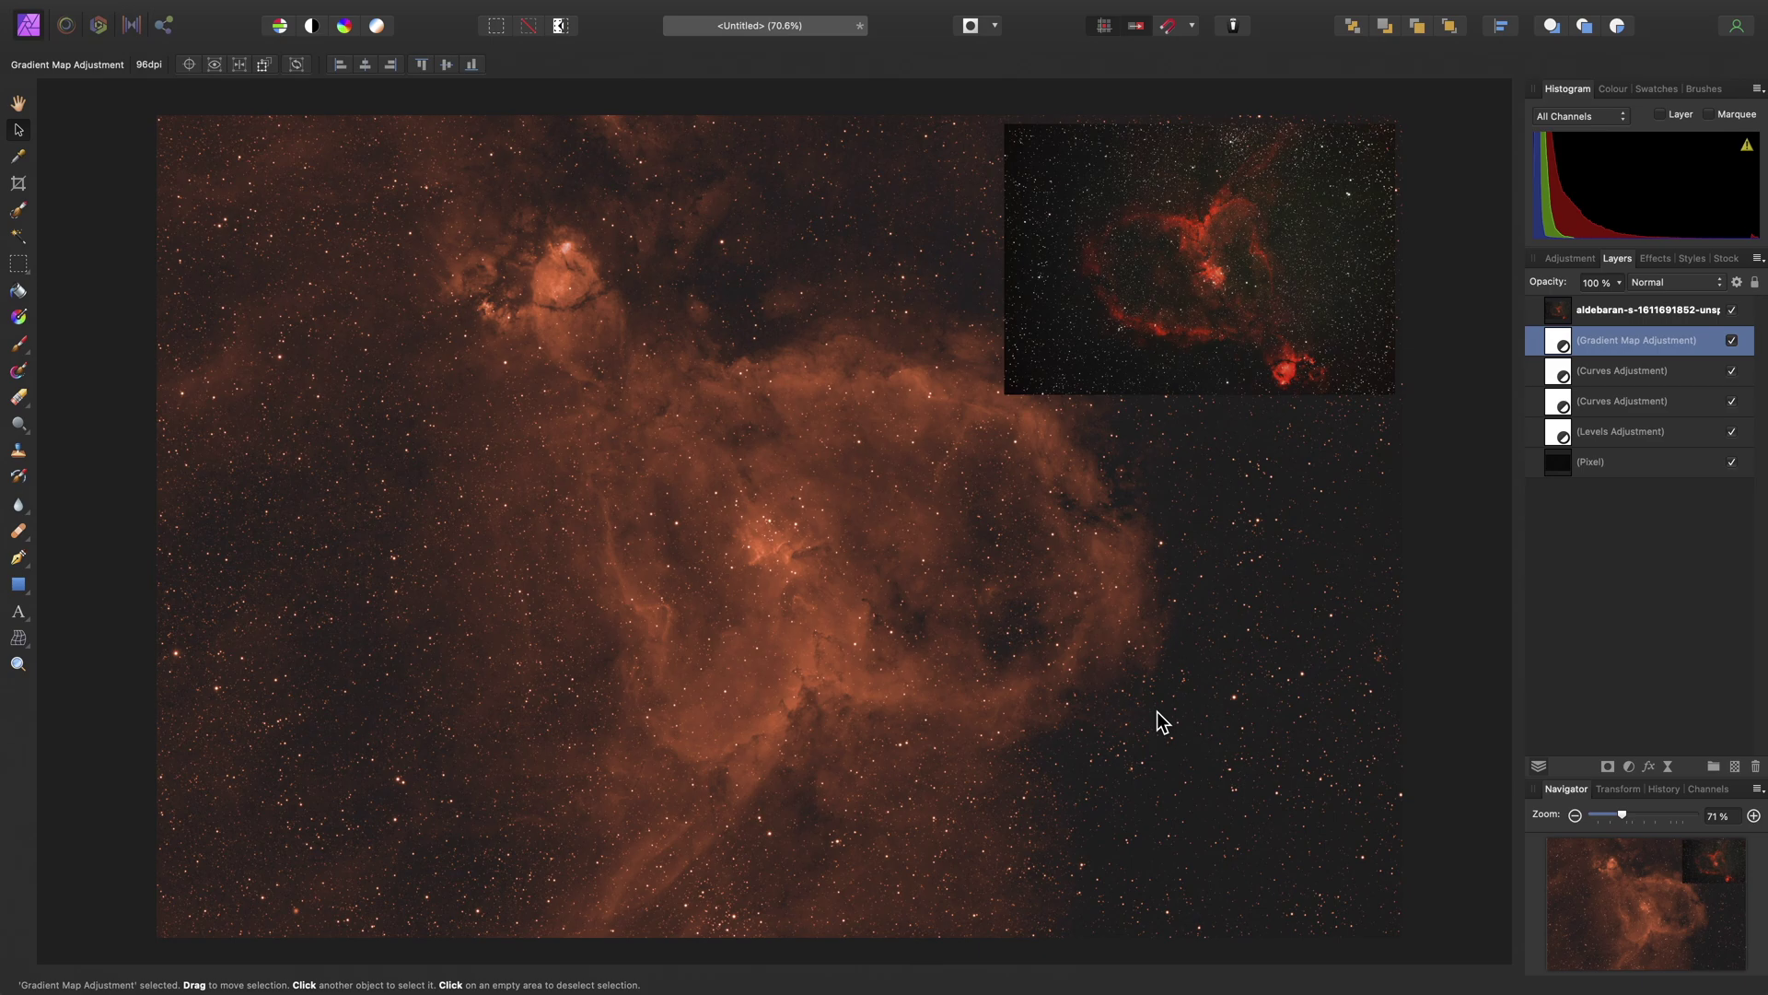
{"action": "left_click", "coordinate": [1731, 310]}
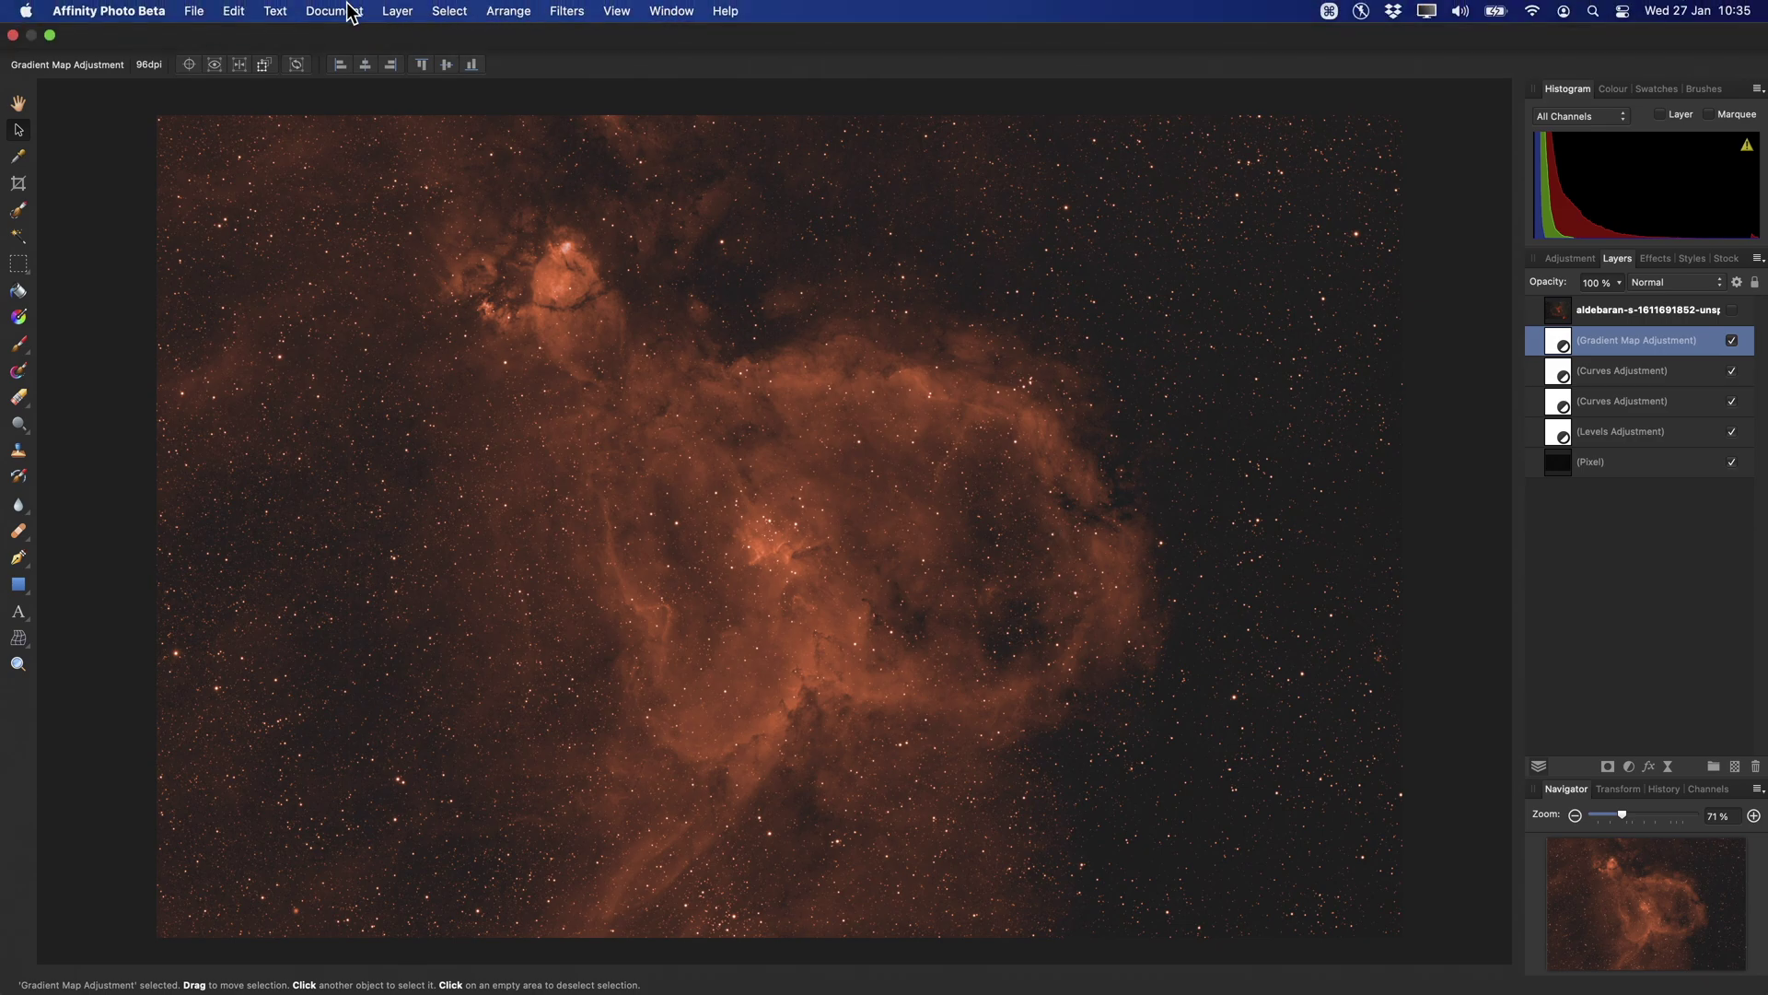
Rotate the document 90° clockwise twice to turn the nebula image by 180°
{"action": "left_click", "coordinate": [336, 12]}
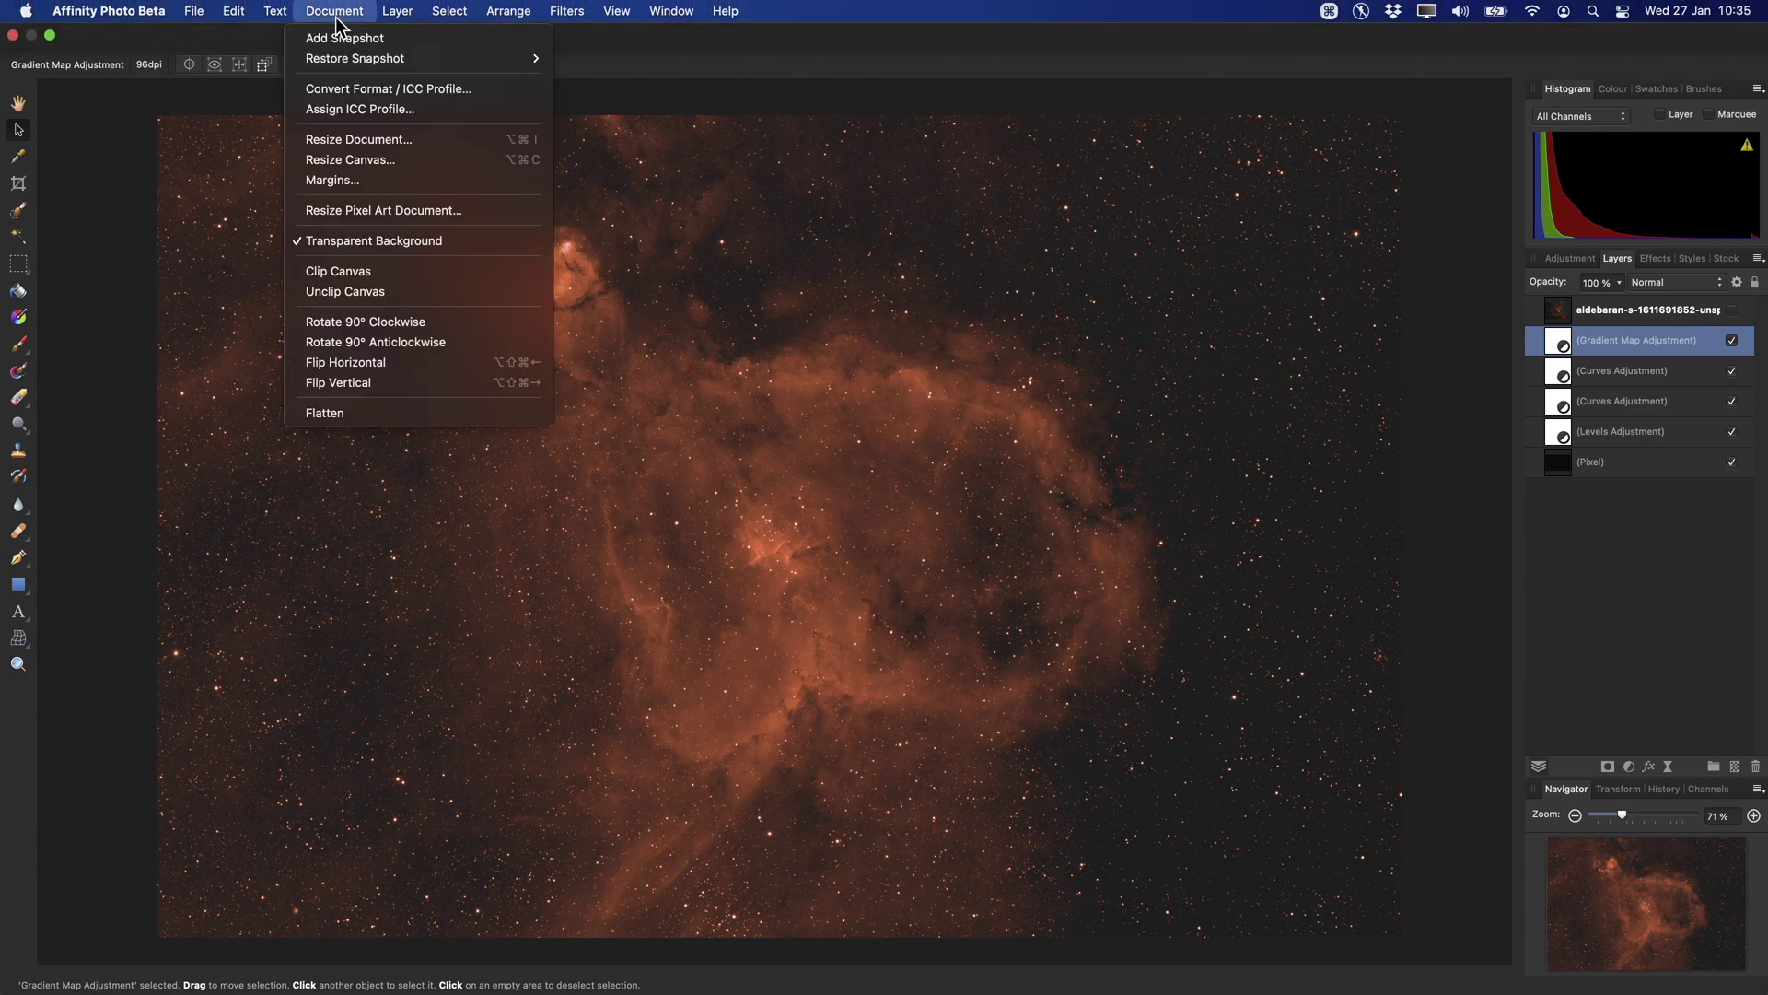
{"action": "left_click", "coordinate": [451, 322]}
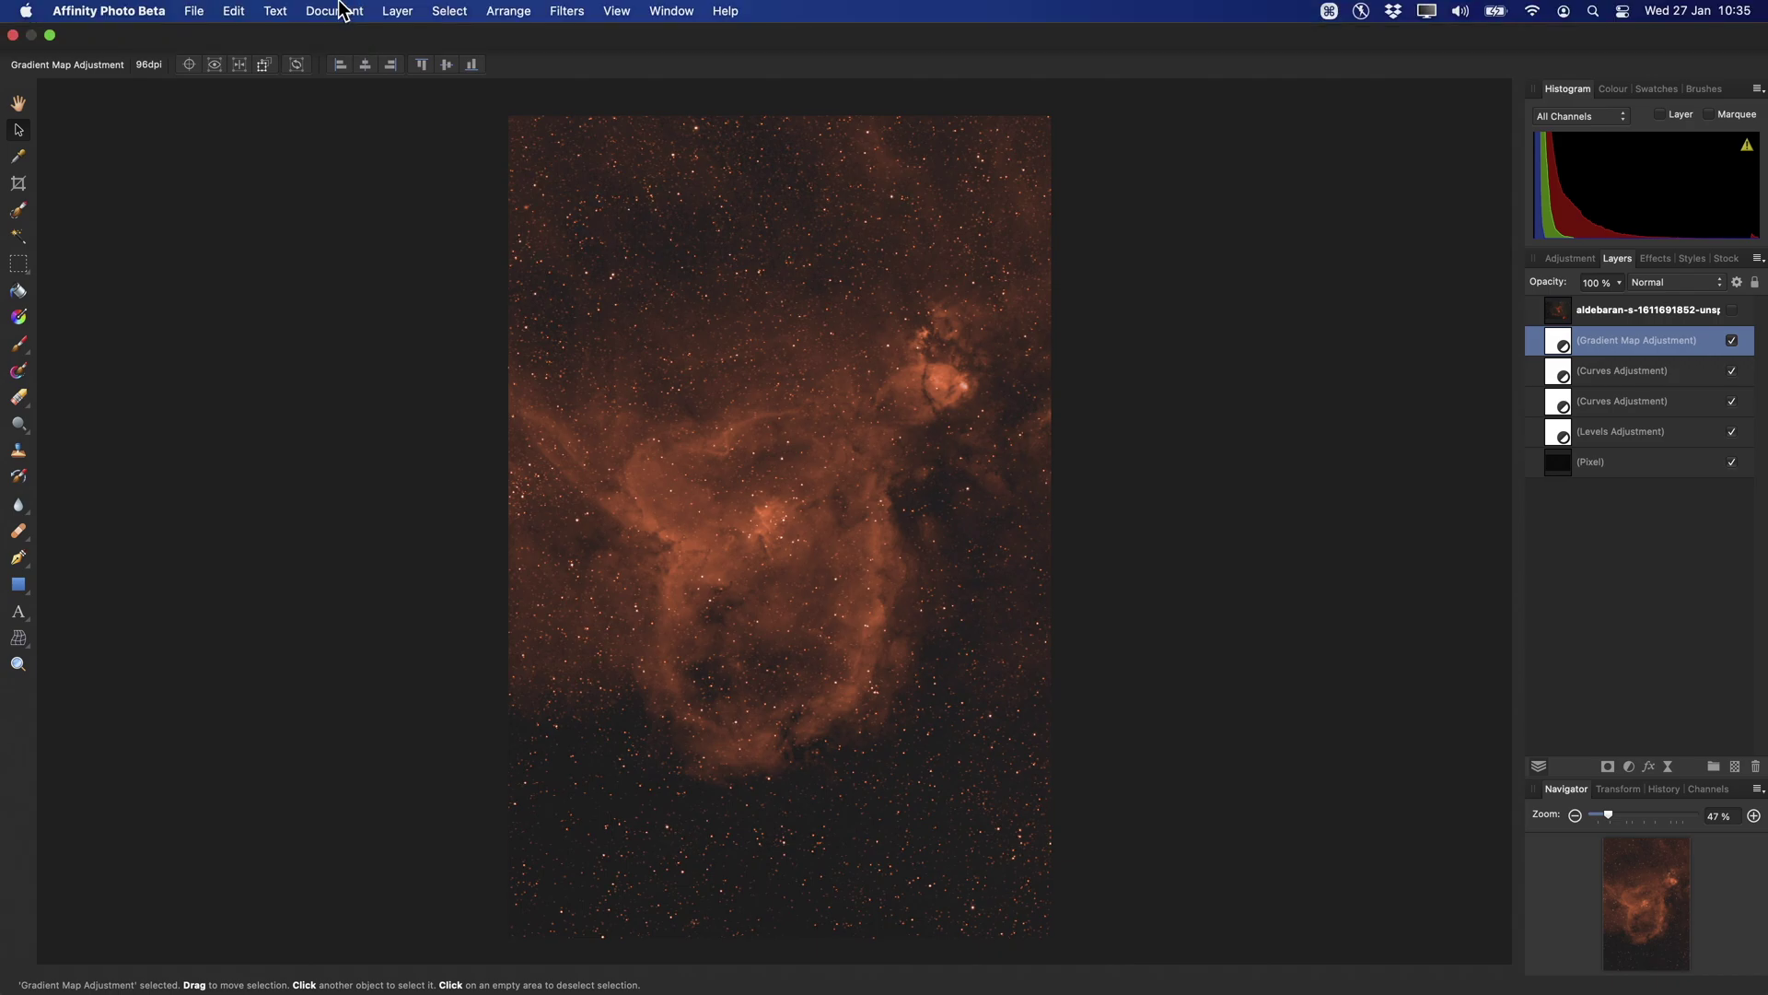
{"action": "left_click", "coordinate": [338, 12]}
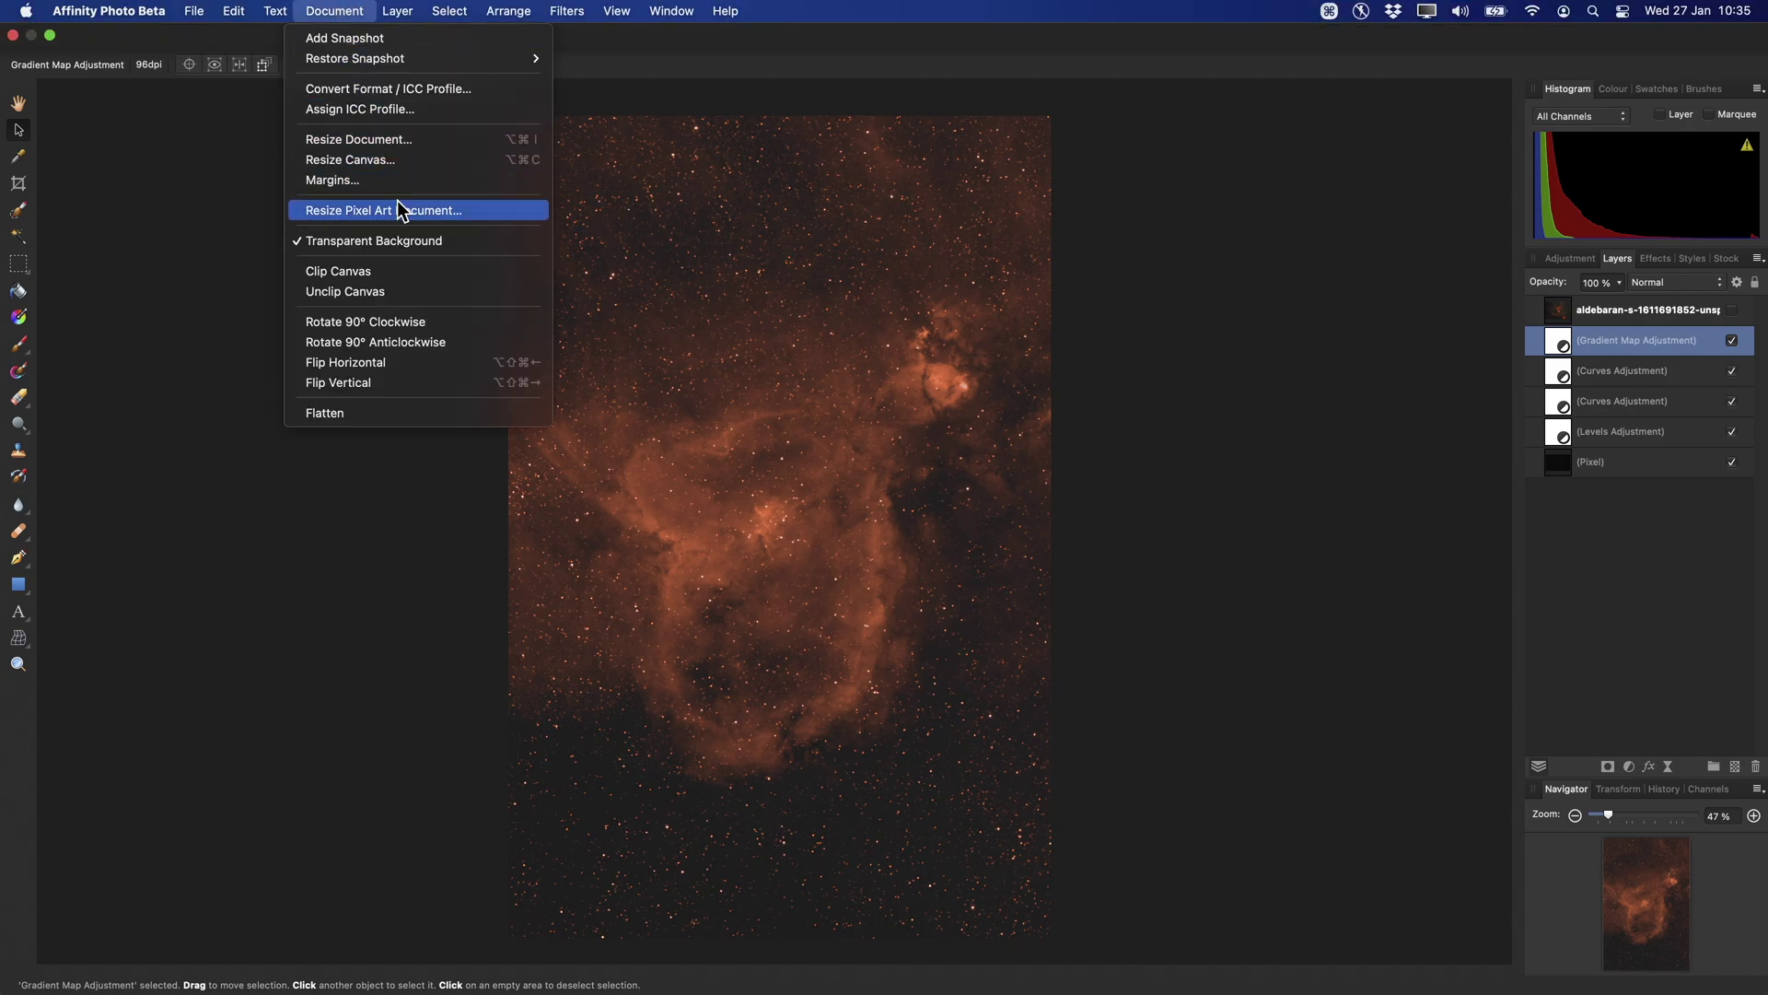
{"action": "left_click", "coordinate": [461, 322]}
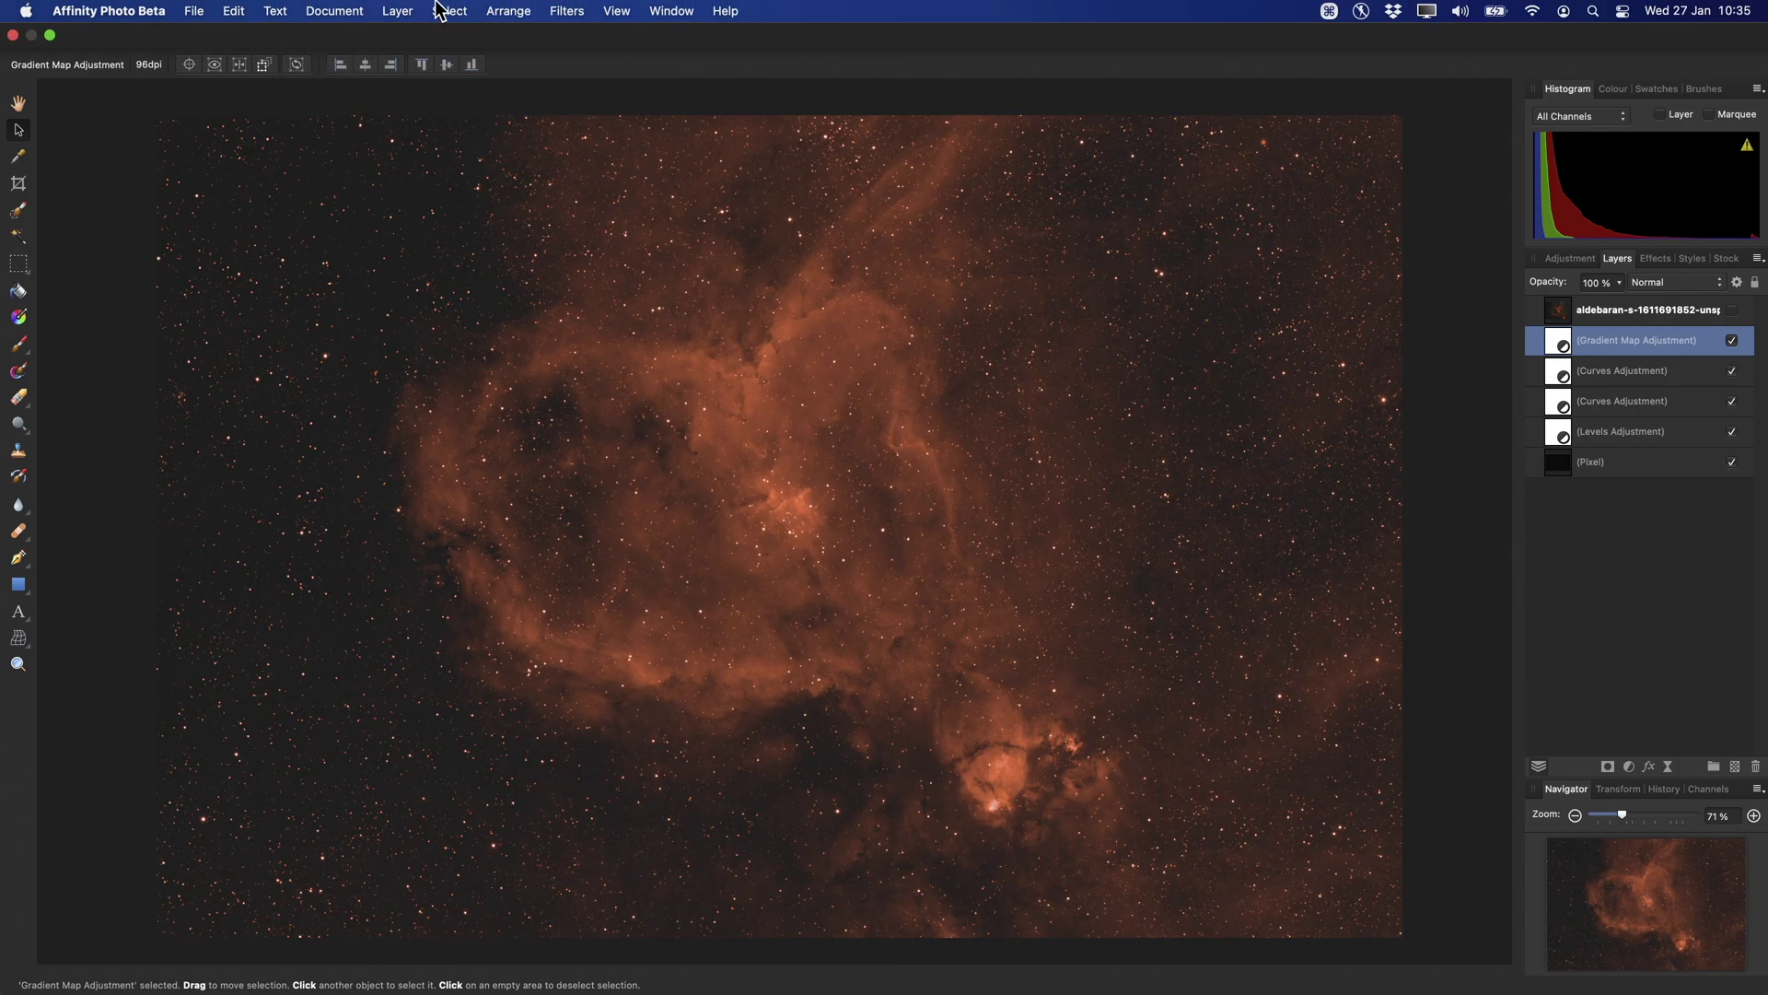
Add a Brightness / Contrast adjustment above the Gradient Map with brightness 33 % and contrast 28 %
{"action": "left_click", "coordinate": [395, 11]}
{"action": "mouse_move", "coordinate": [494, 269]}
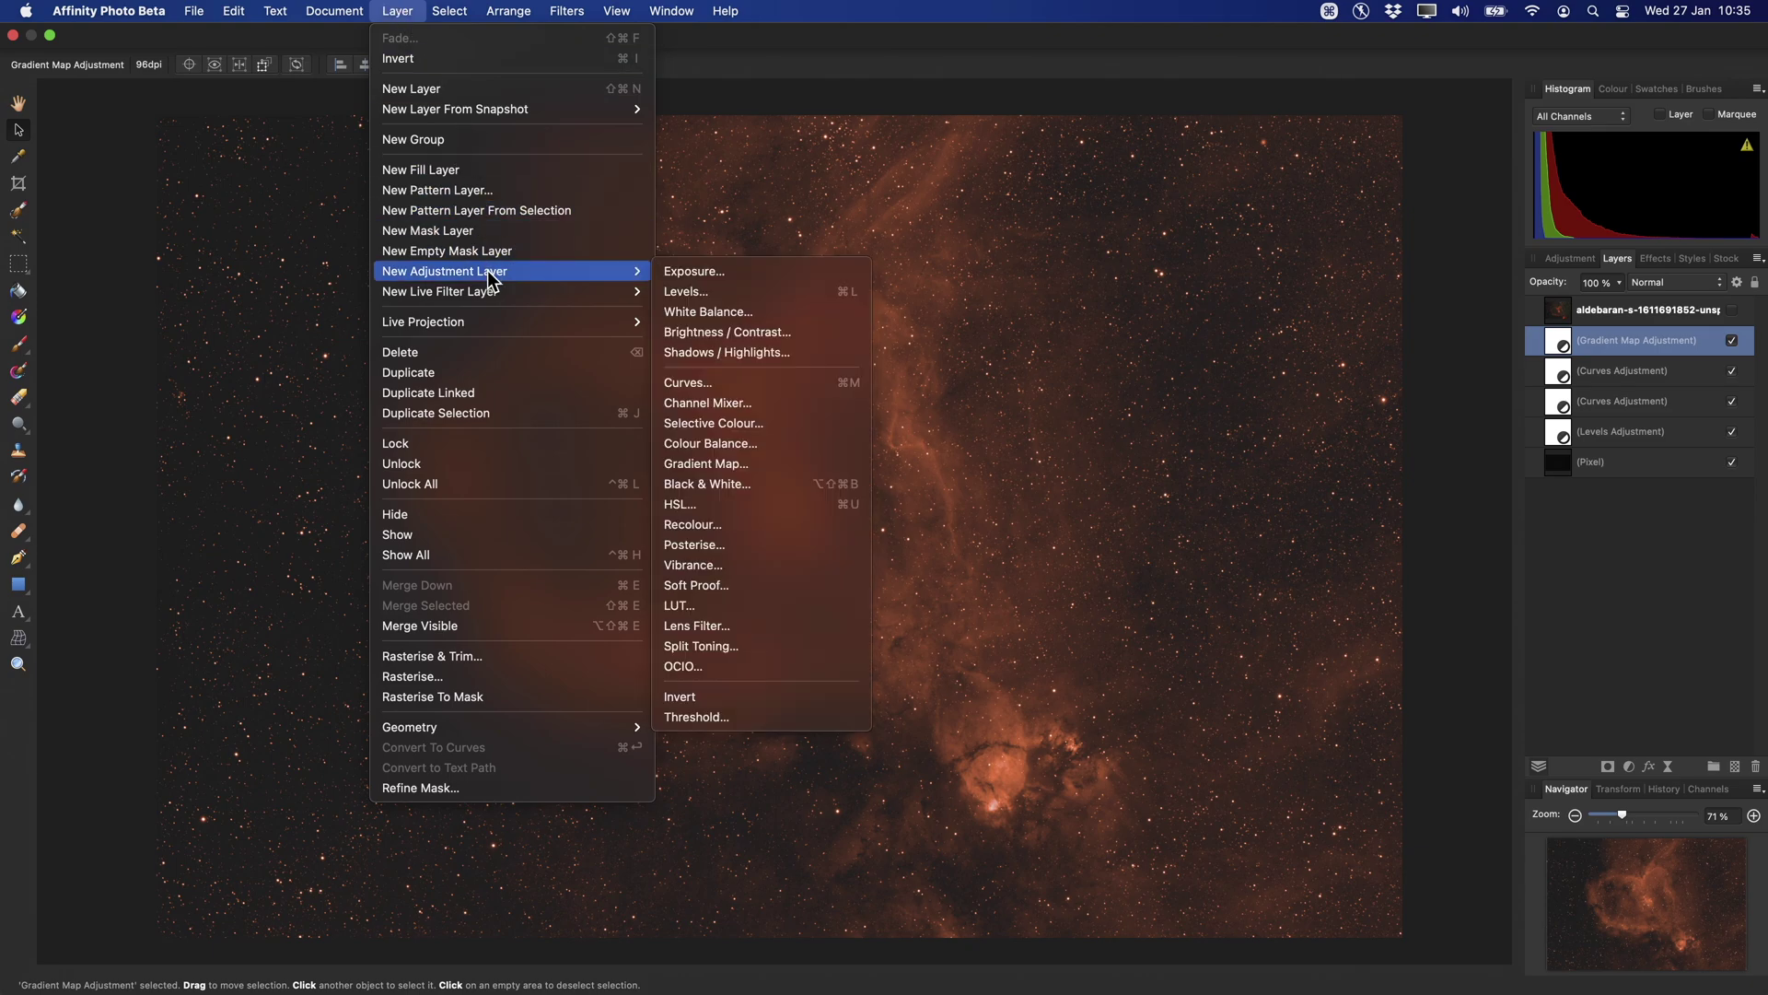
{"action": "left_click", "coordinate": [800, 332]}
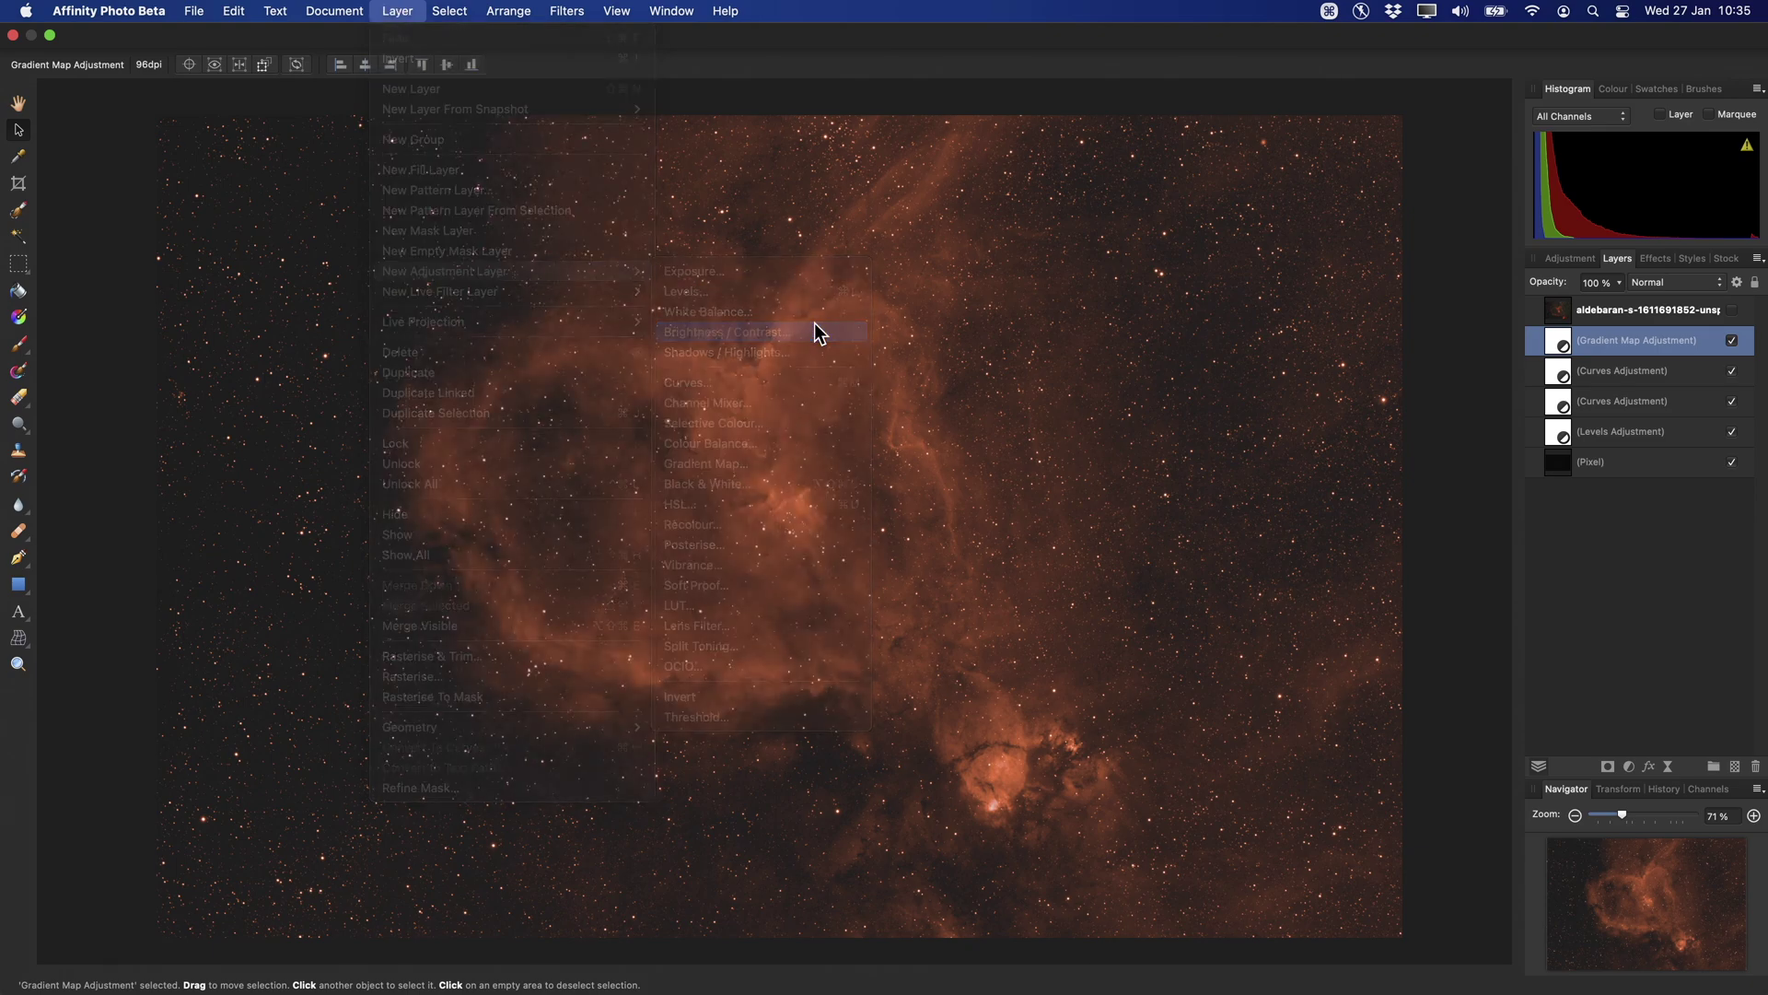
{"action": "left_click_drag", "start_coordinate": [1287, 845], "coordinate": [1333, 888]}
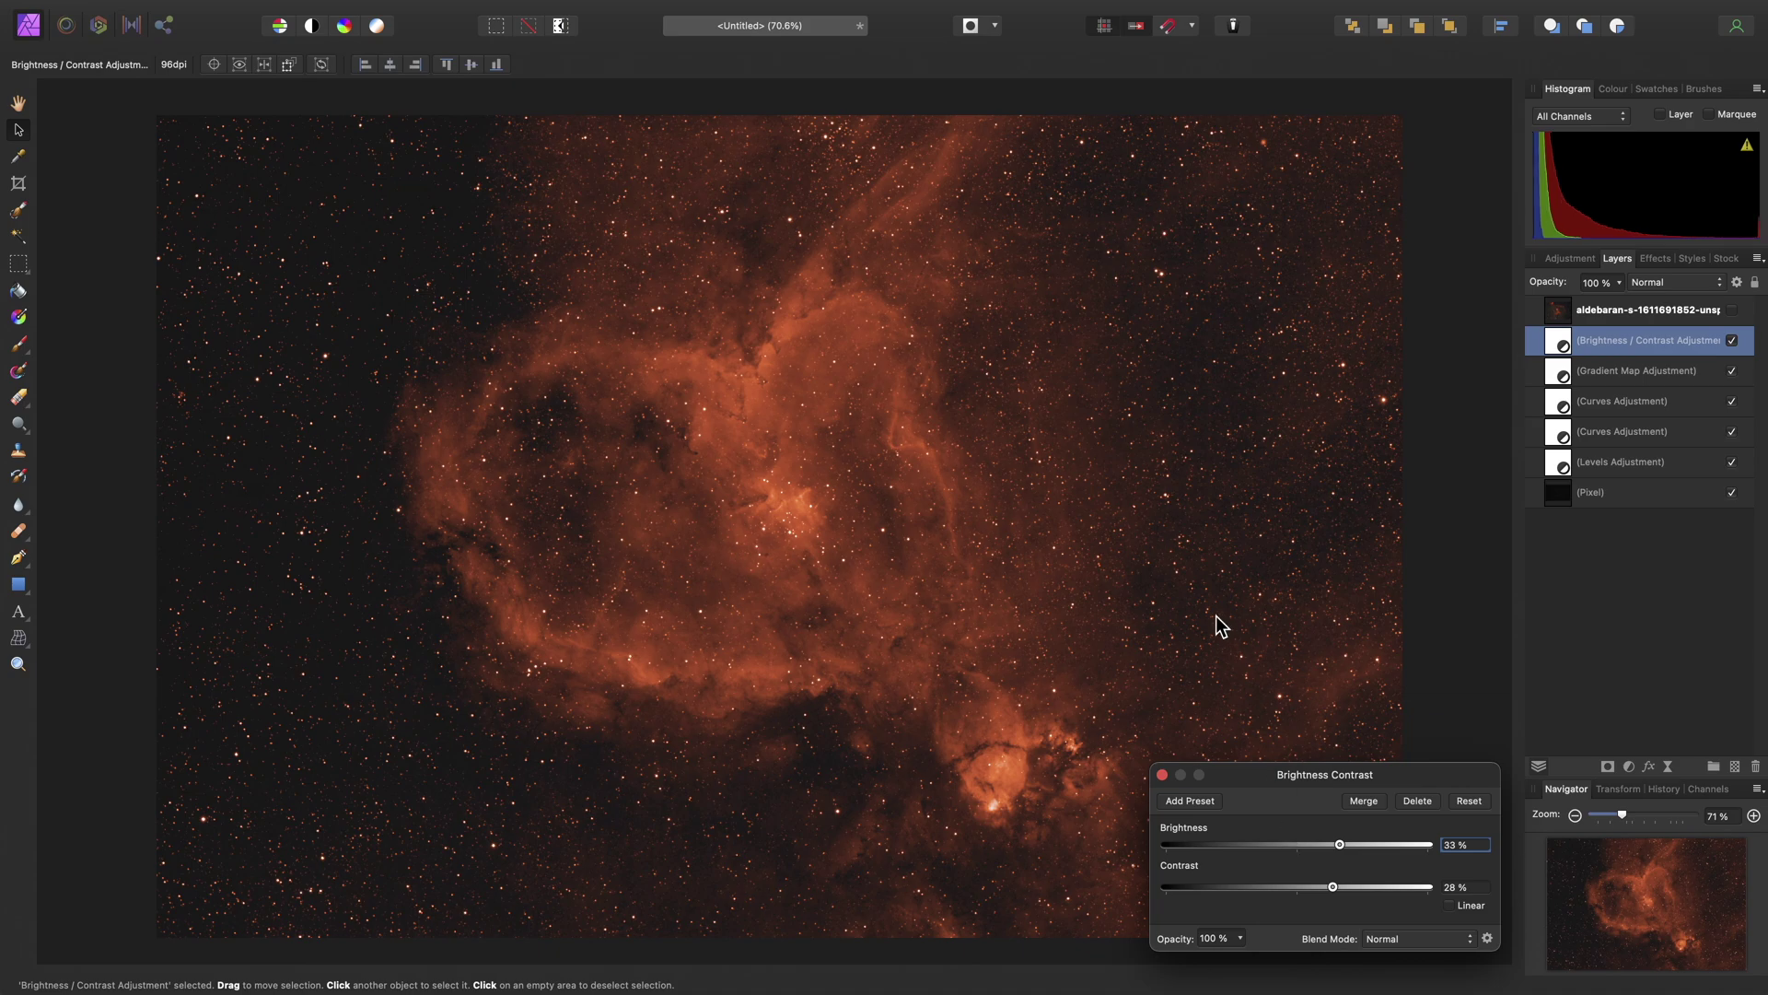
Add an HSL adjustment and, for the reds only, set the luminosity shift to 30 % and raise the saturation shift slightly above 27 %
{"action": "key", "text": "super"}
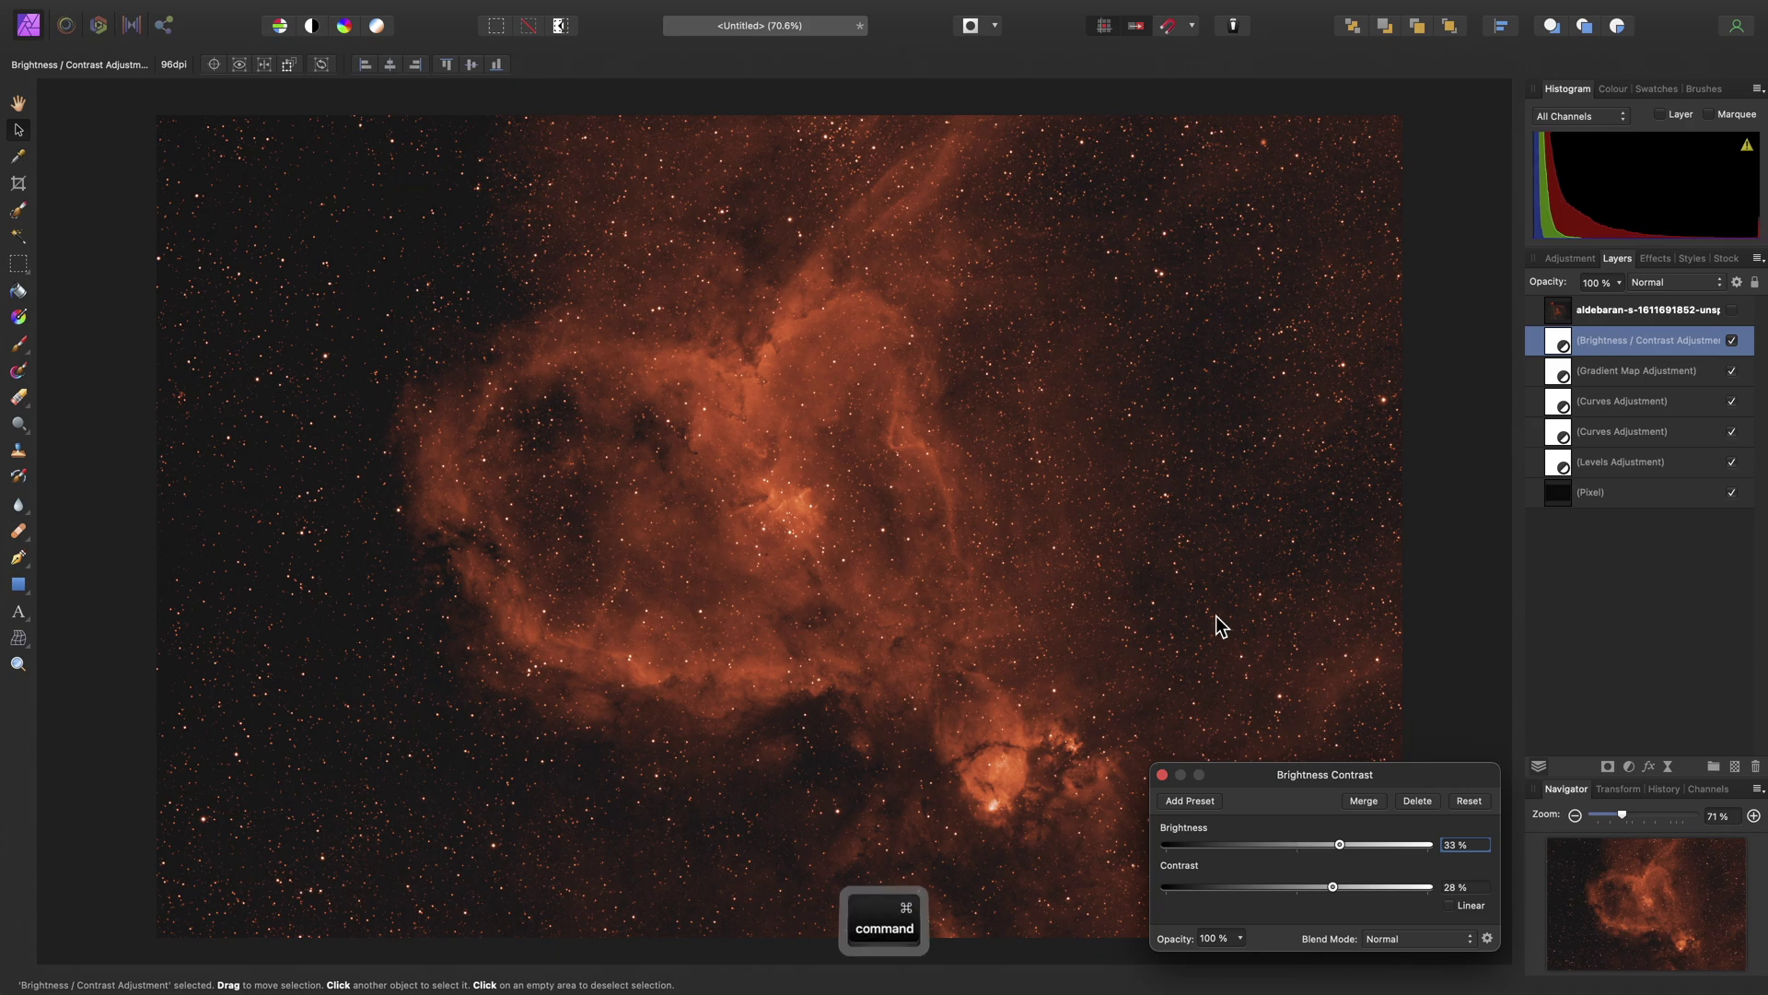
{"action": "key", "text": "super+u"}
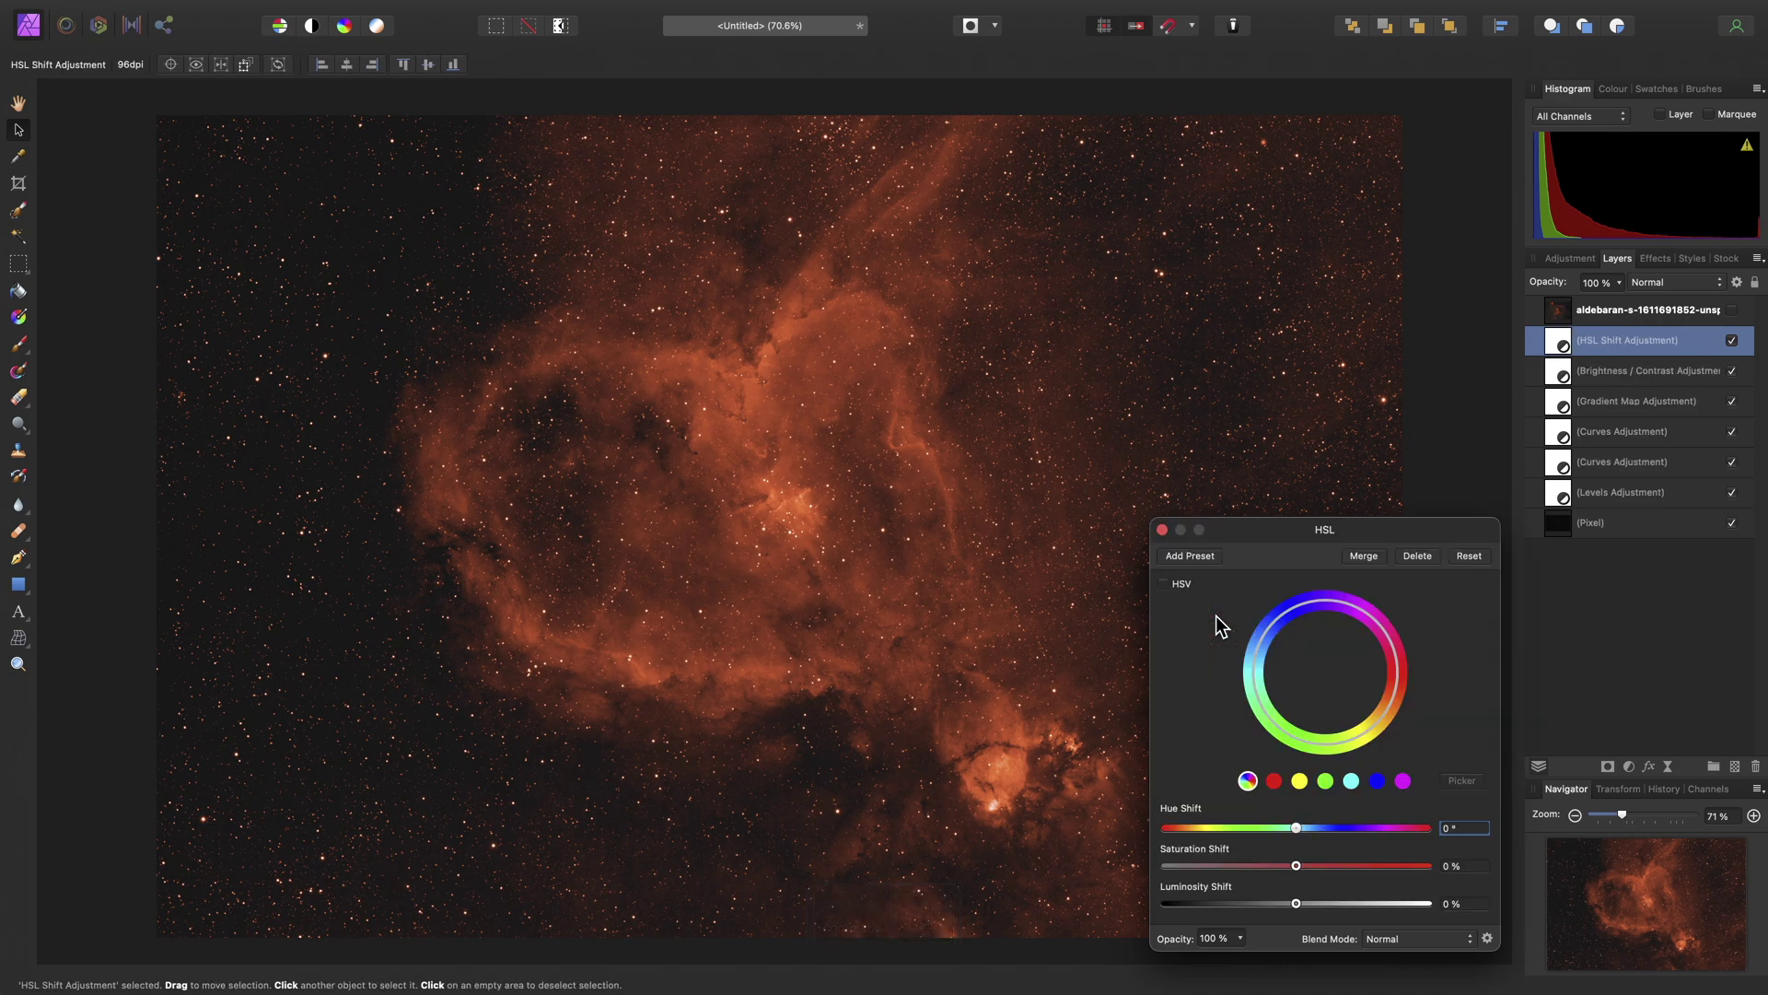
{"action": "left_click", "coordinate": [1273, 781]}
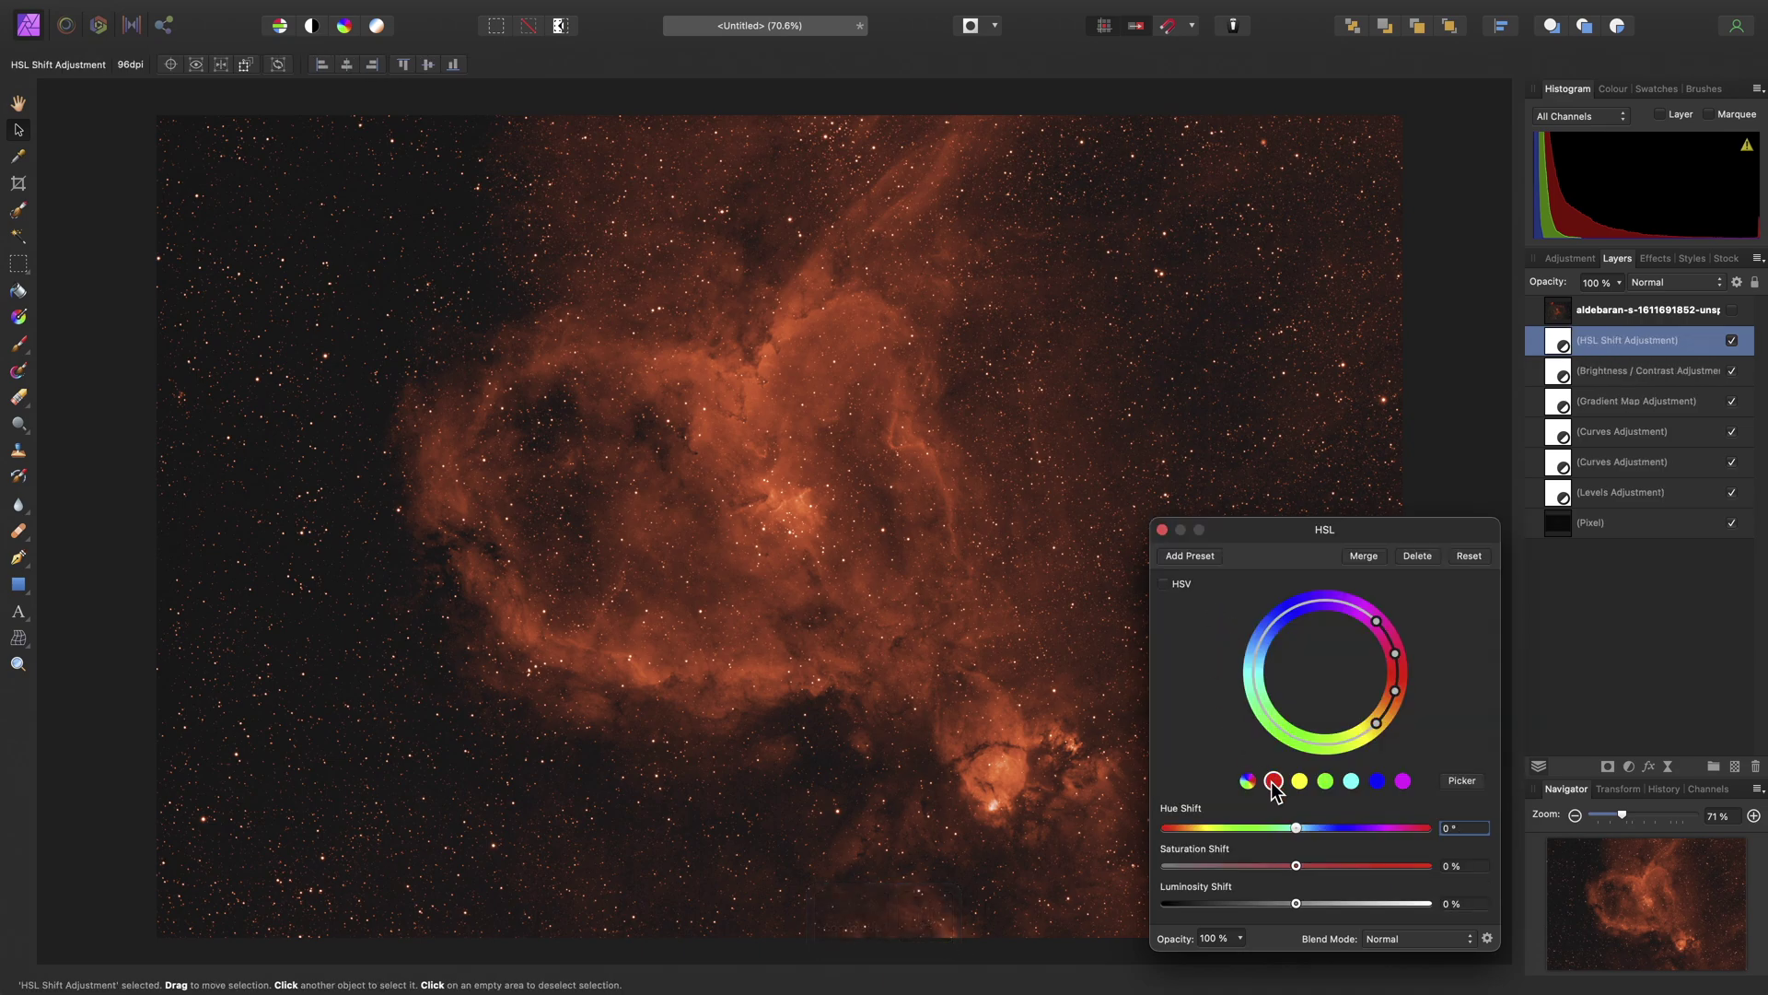
{"action": "left_click_drag", "start_coordinate": [1297, 903], "coordinate": [1327, 909]}
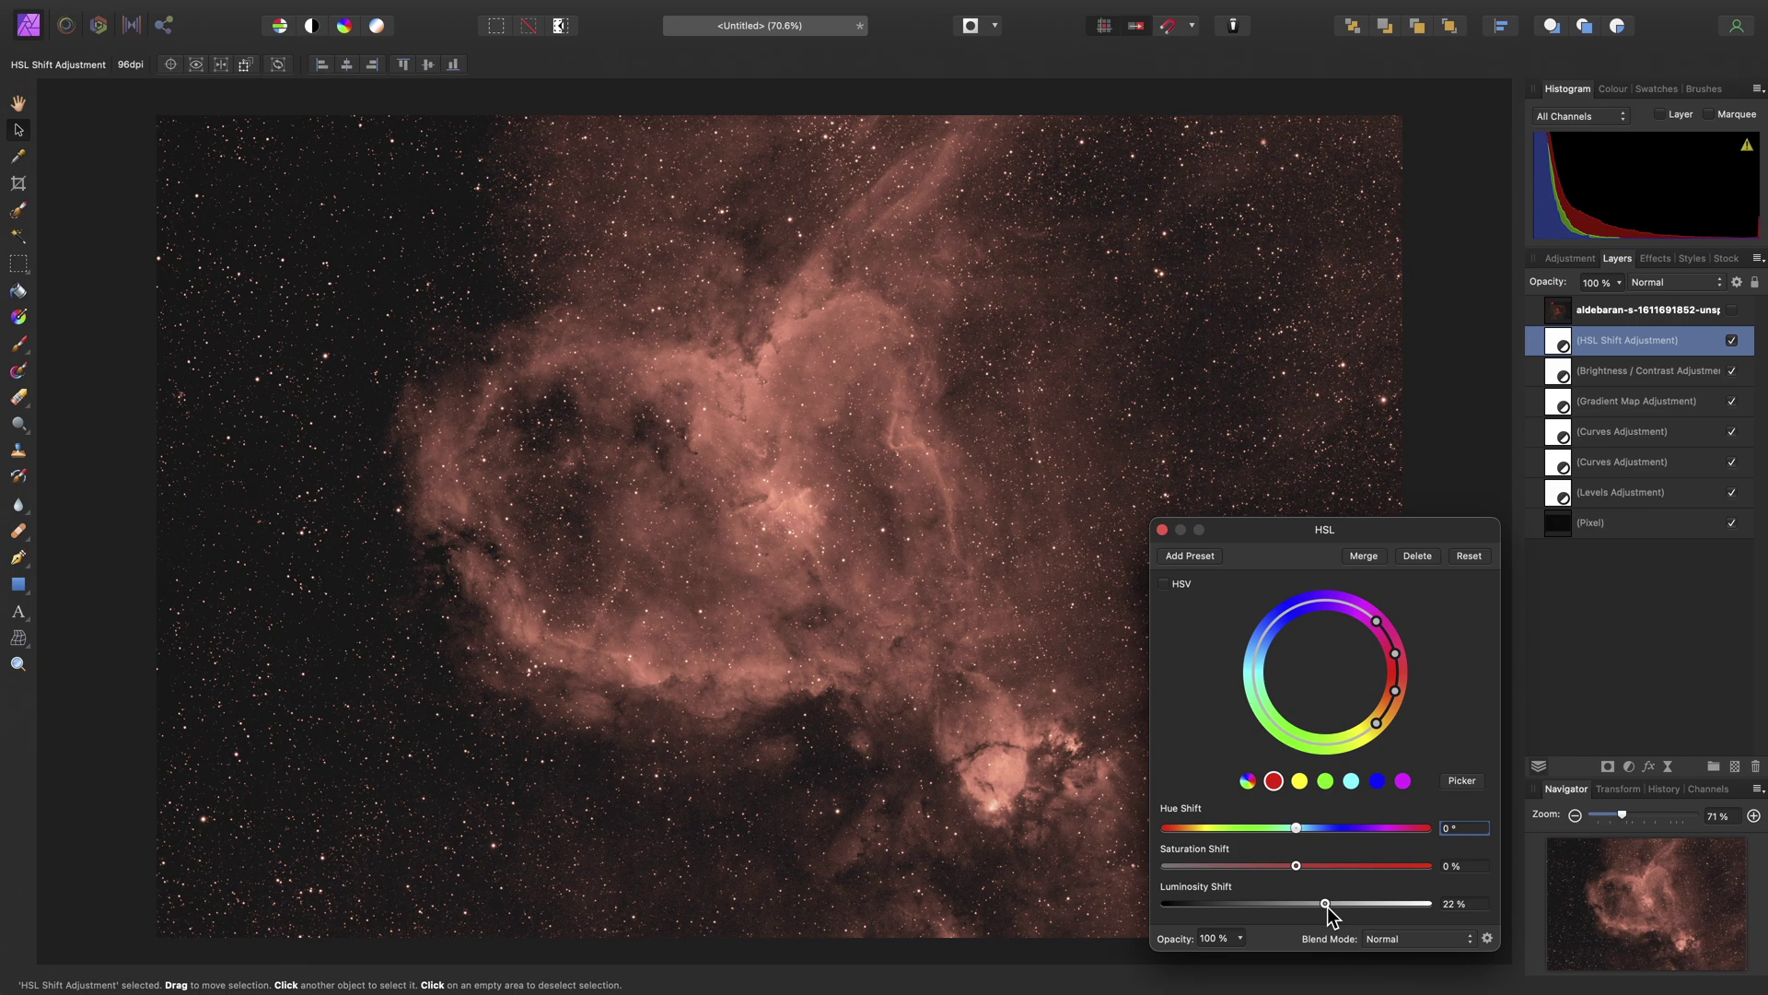
{"action": "left_click_drag", "start_coordinate": [1296, 870], "coordinate": [1331, 867]}
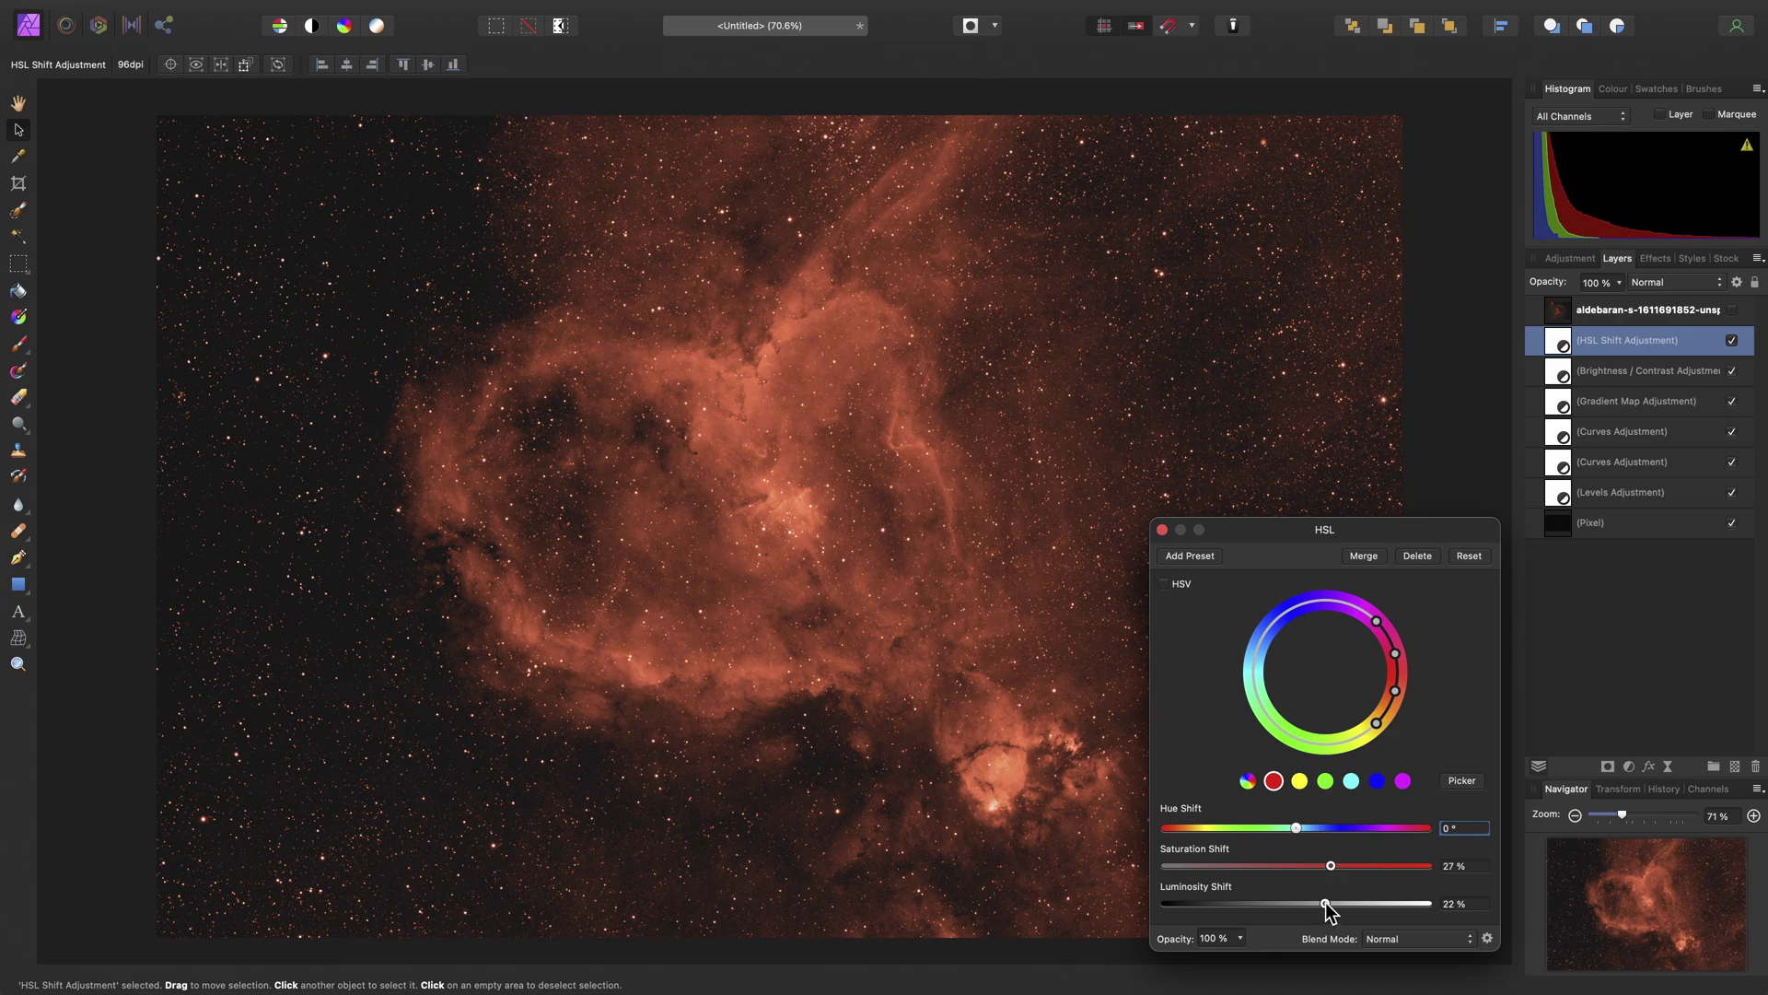
{"action": "left_click_drag", "start_coordinate": [1325, 904], "coordinate": [1337, 907]}
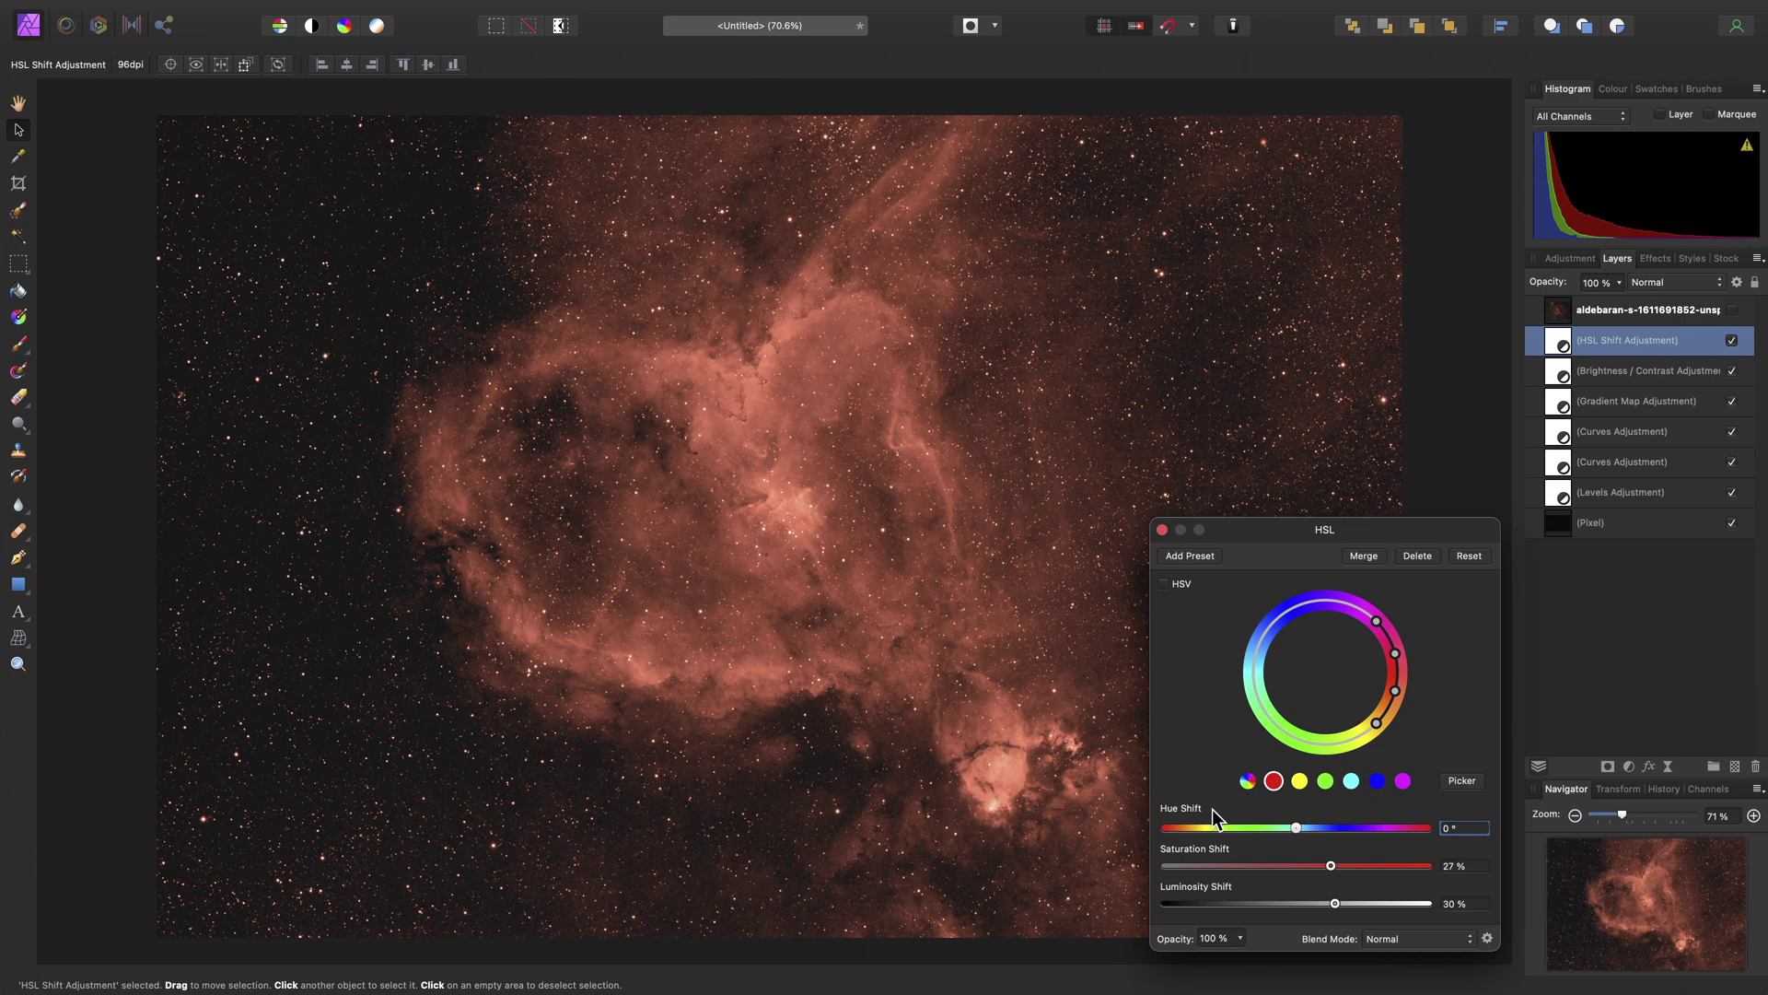
{"action": "left_click_drag", "start_coordinate": [1330, 866], "coordinate": [1338, 866]}
{"action": "left_click", "coordinate": [1162, 529]}
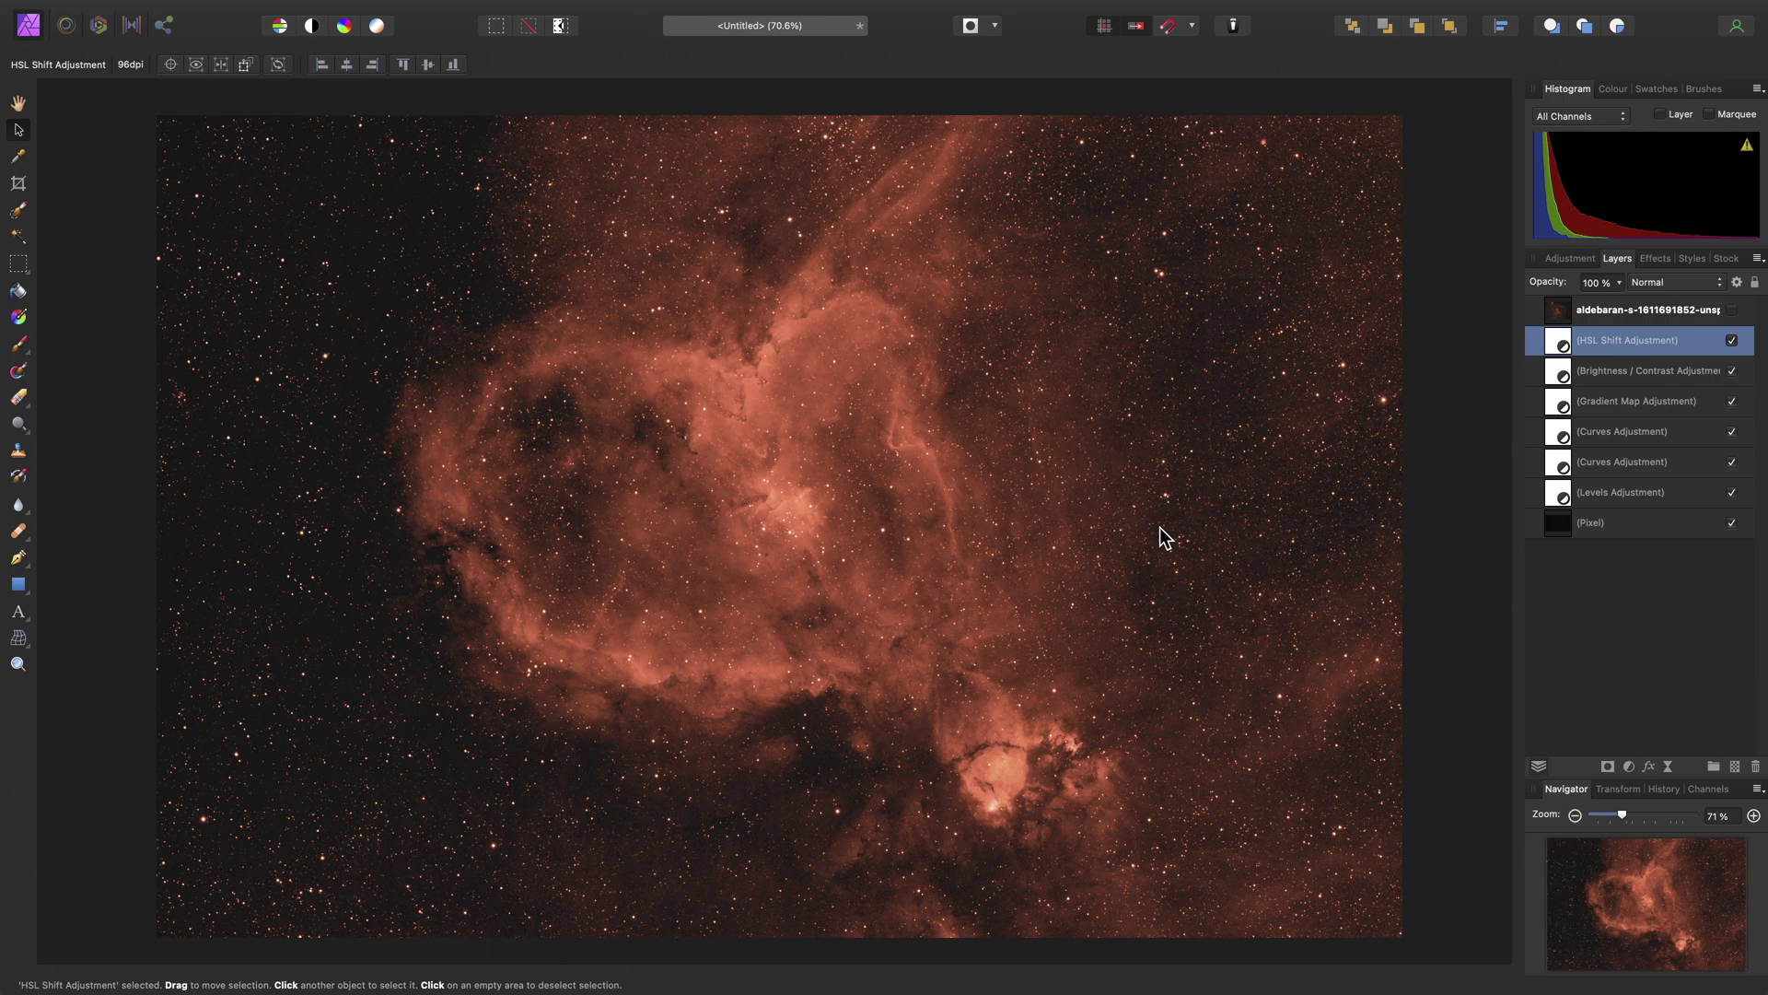
Add a live Clarity filter as its own layer above the HSL adjustment and set its strength to 75 %
{"action": "left_click", "coordinate": [397, 10]}
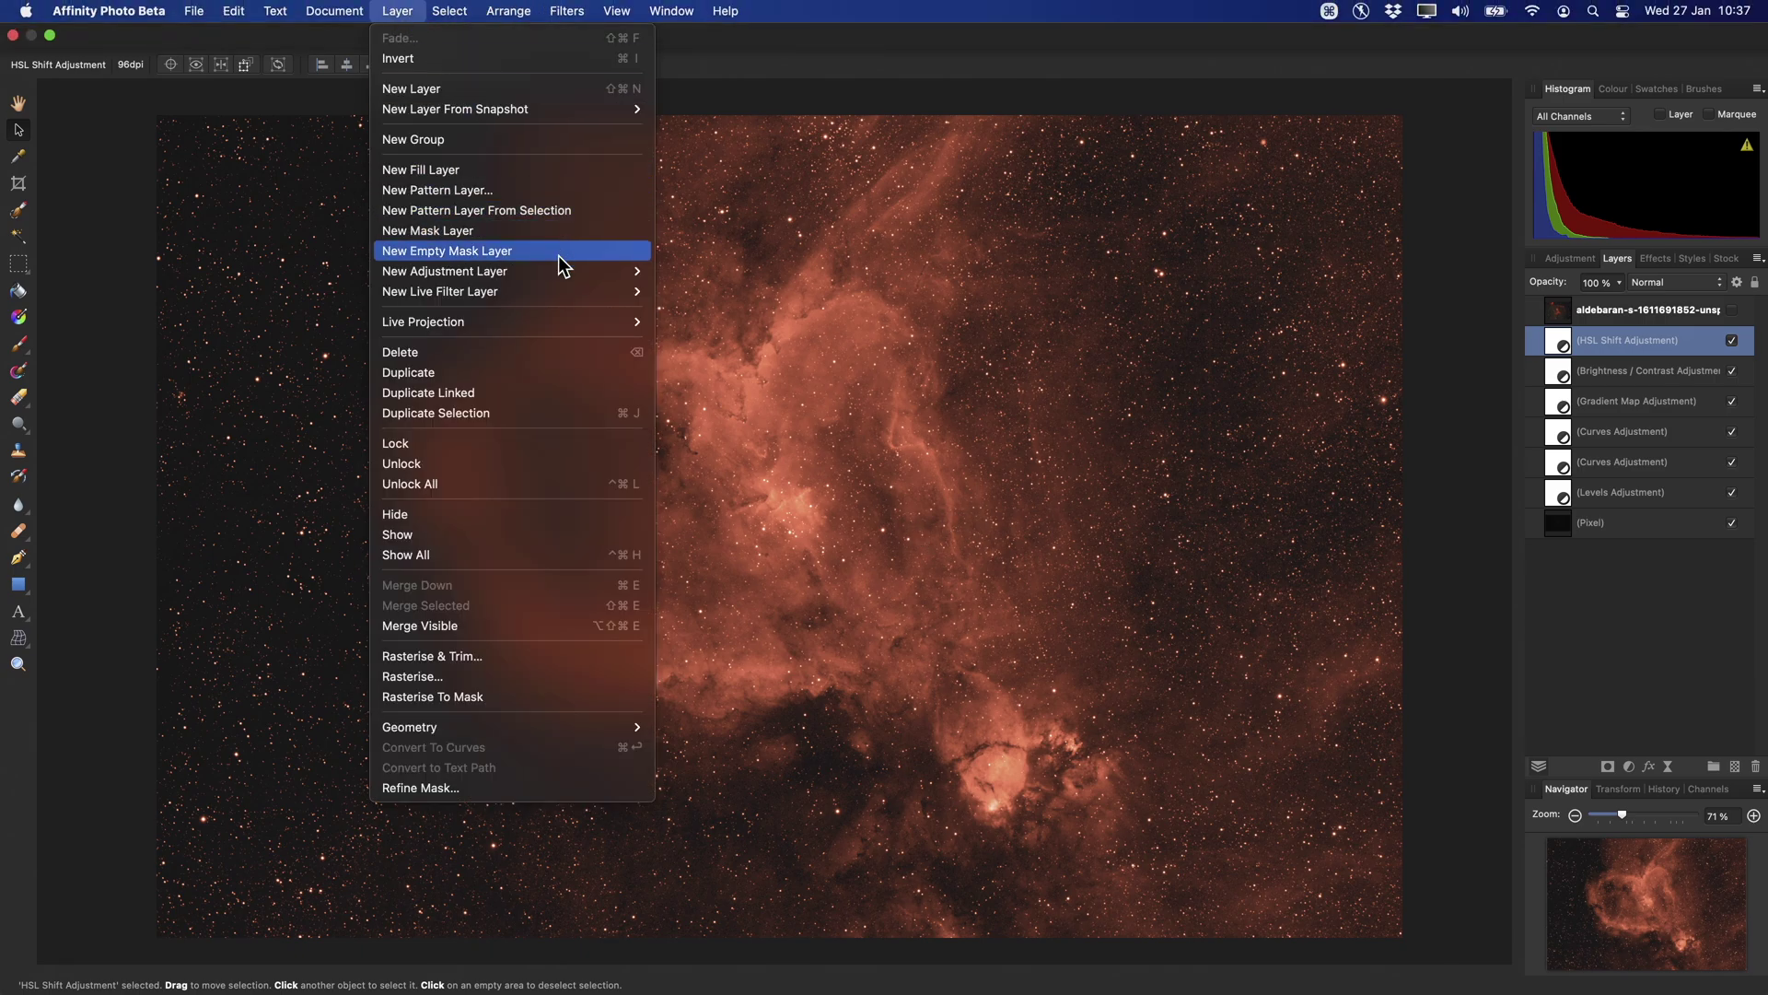
{"action": "mouse_move", "coordinate": [625, 293]}
{"action": "mouse_move", "coordinate": [802, 309]}
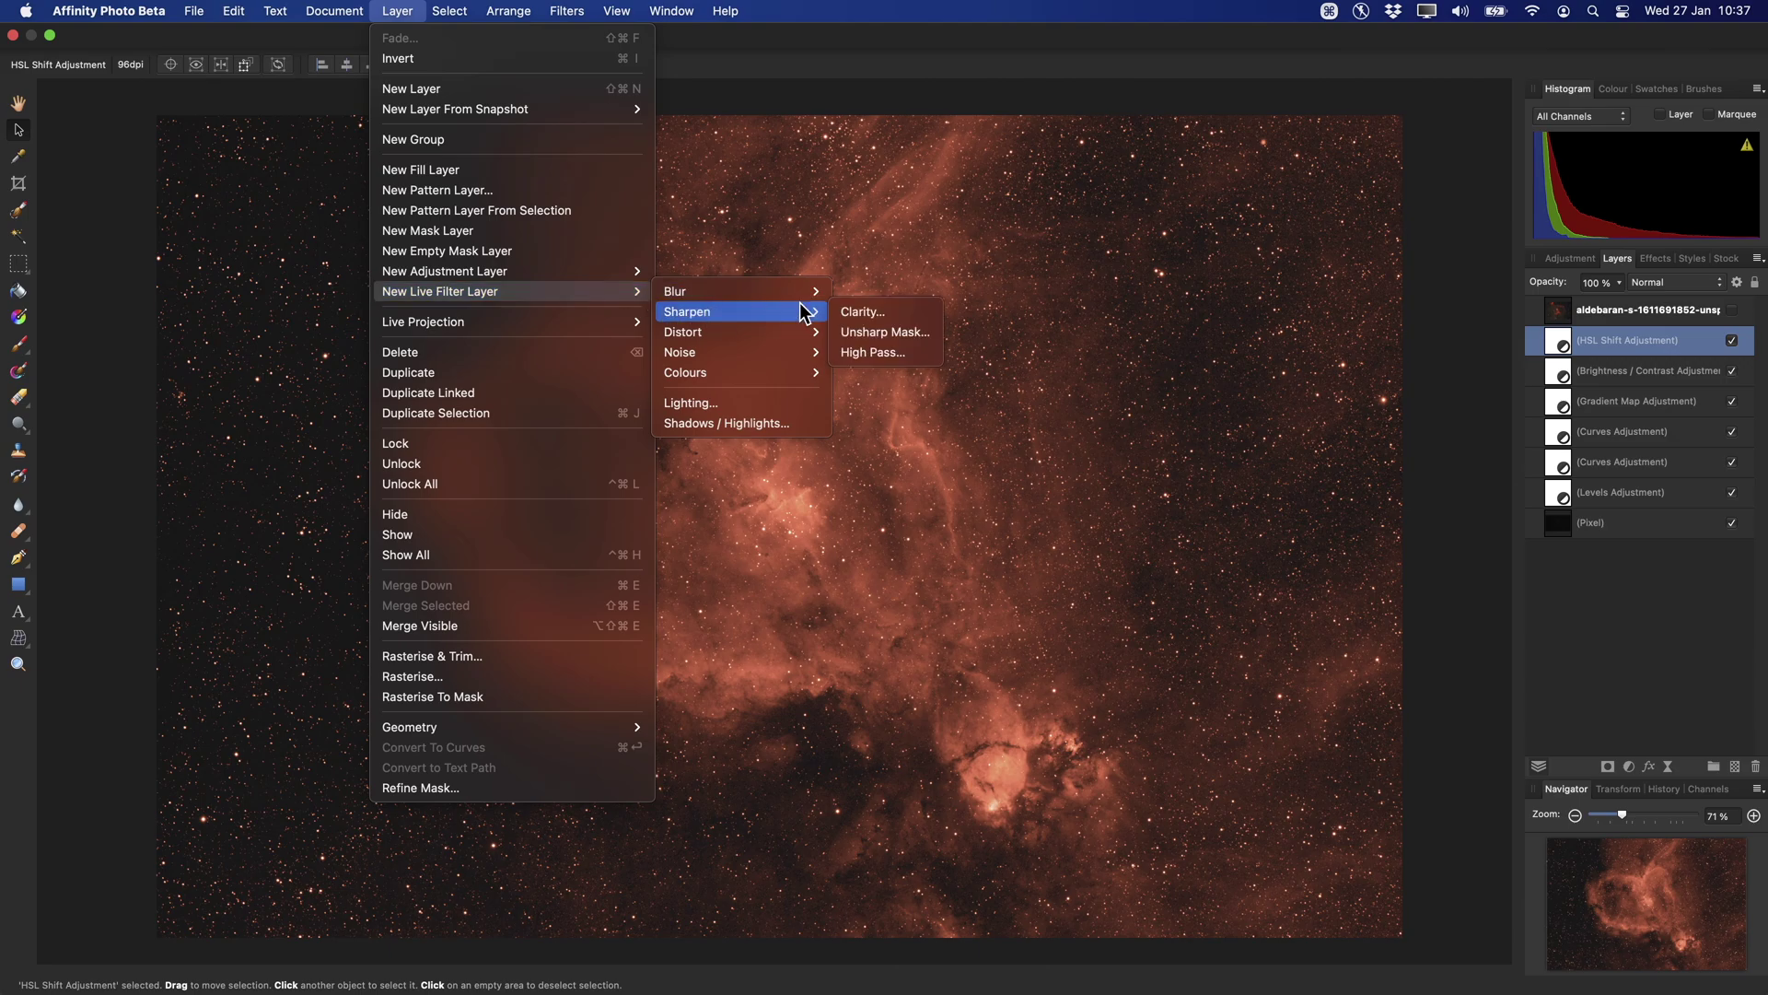
{"action": "left_click", "coordinate": [902, 315]}
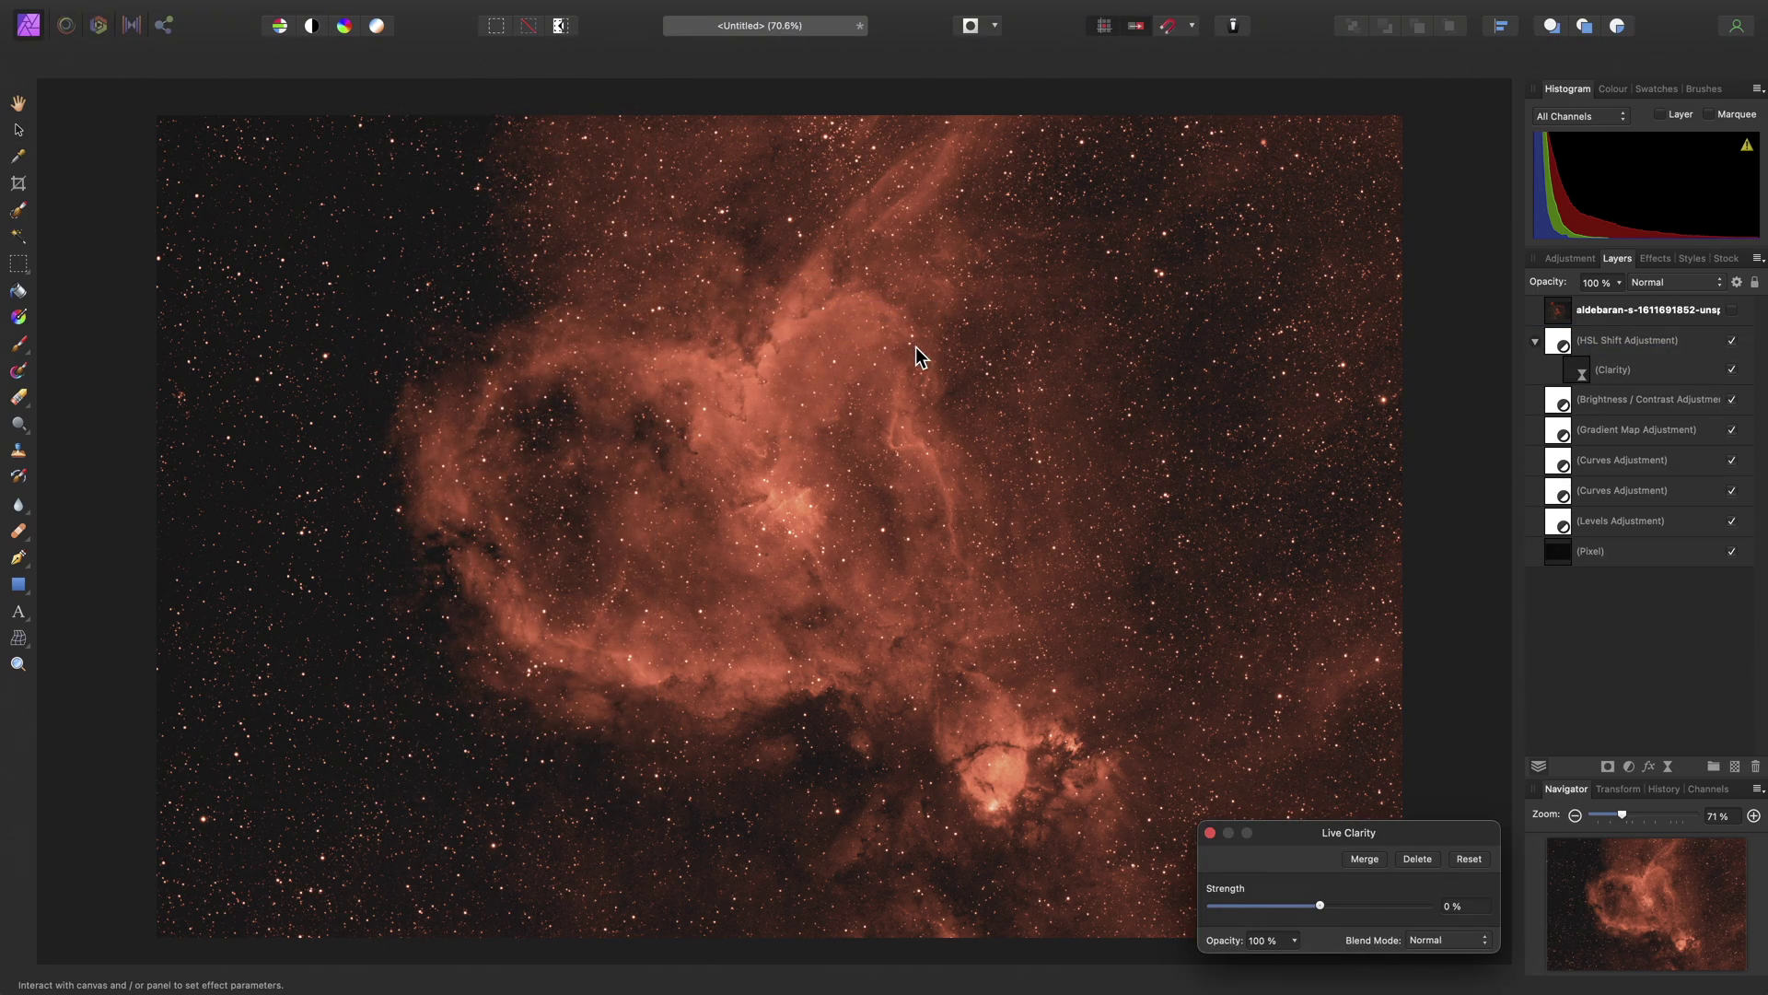
{"action": "left_click", "coordinate": [1574, 375]}
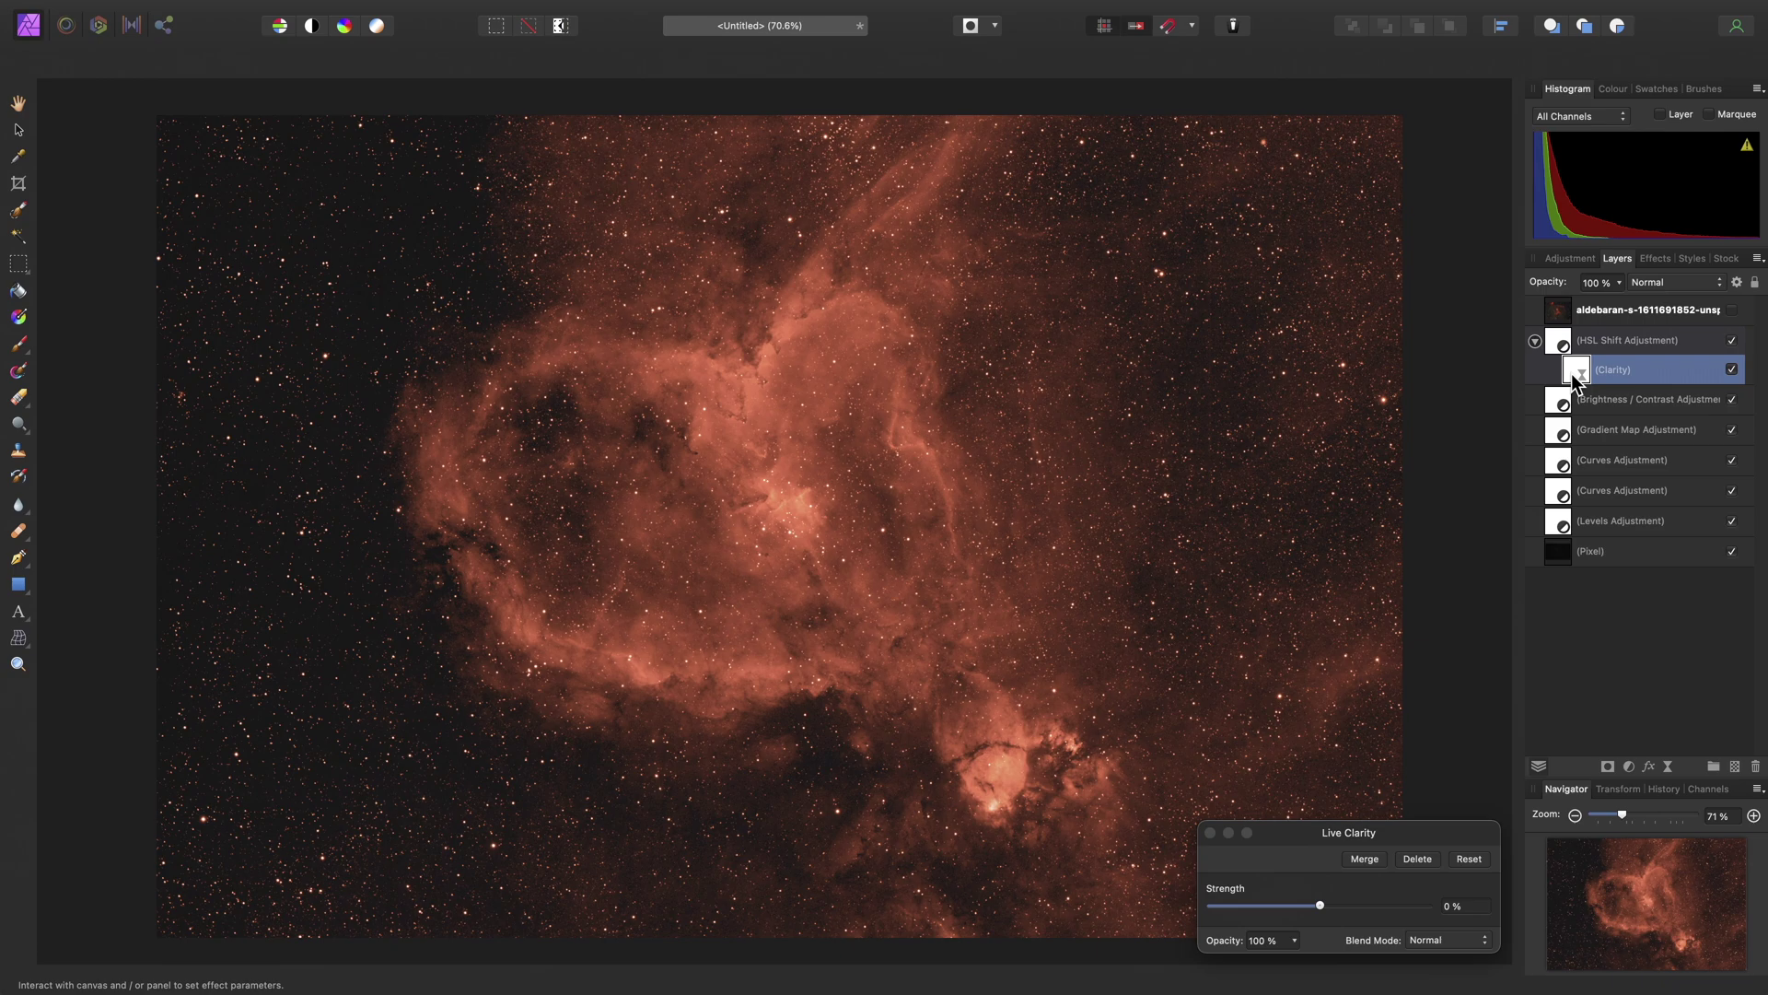
{"action": "left_click_drag", "start_coordinate": [1574, 375], "coordinate": [1549, 328]}
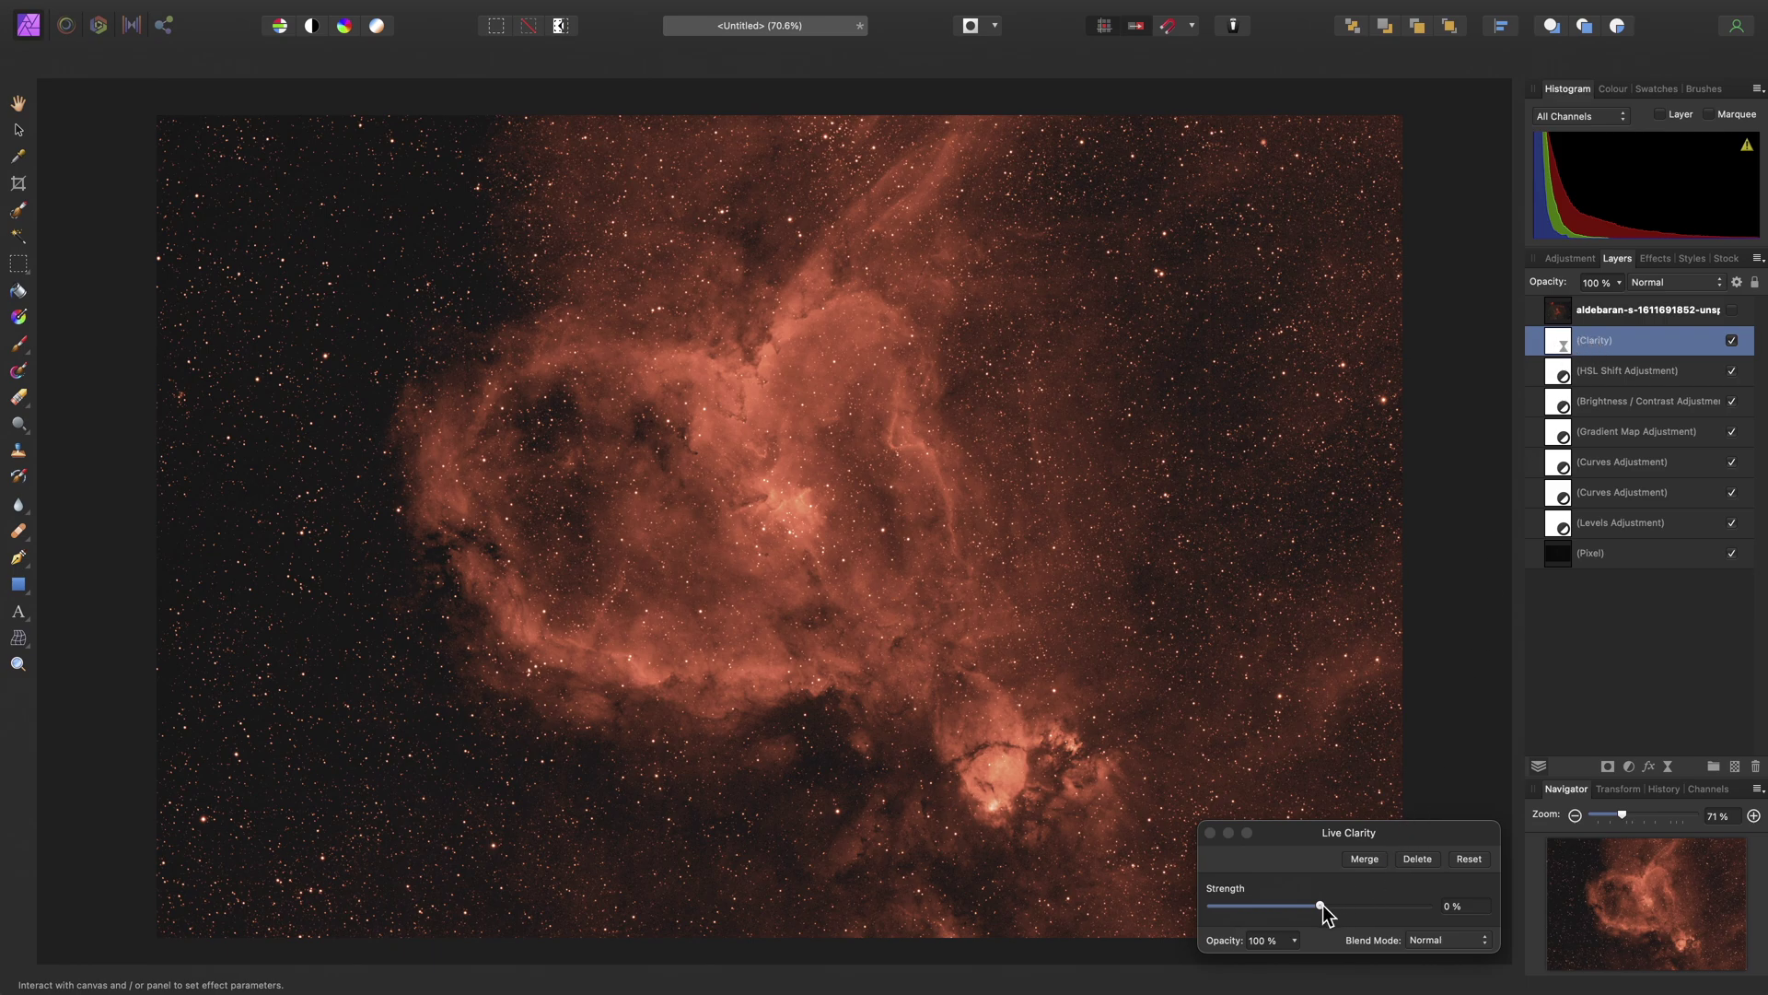
{"action": "left_click_drag", "start_coordinate": [1322, 905], "coordinate": [1401, 908]}
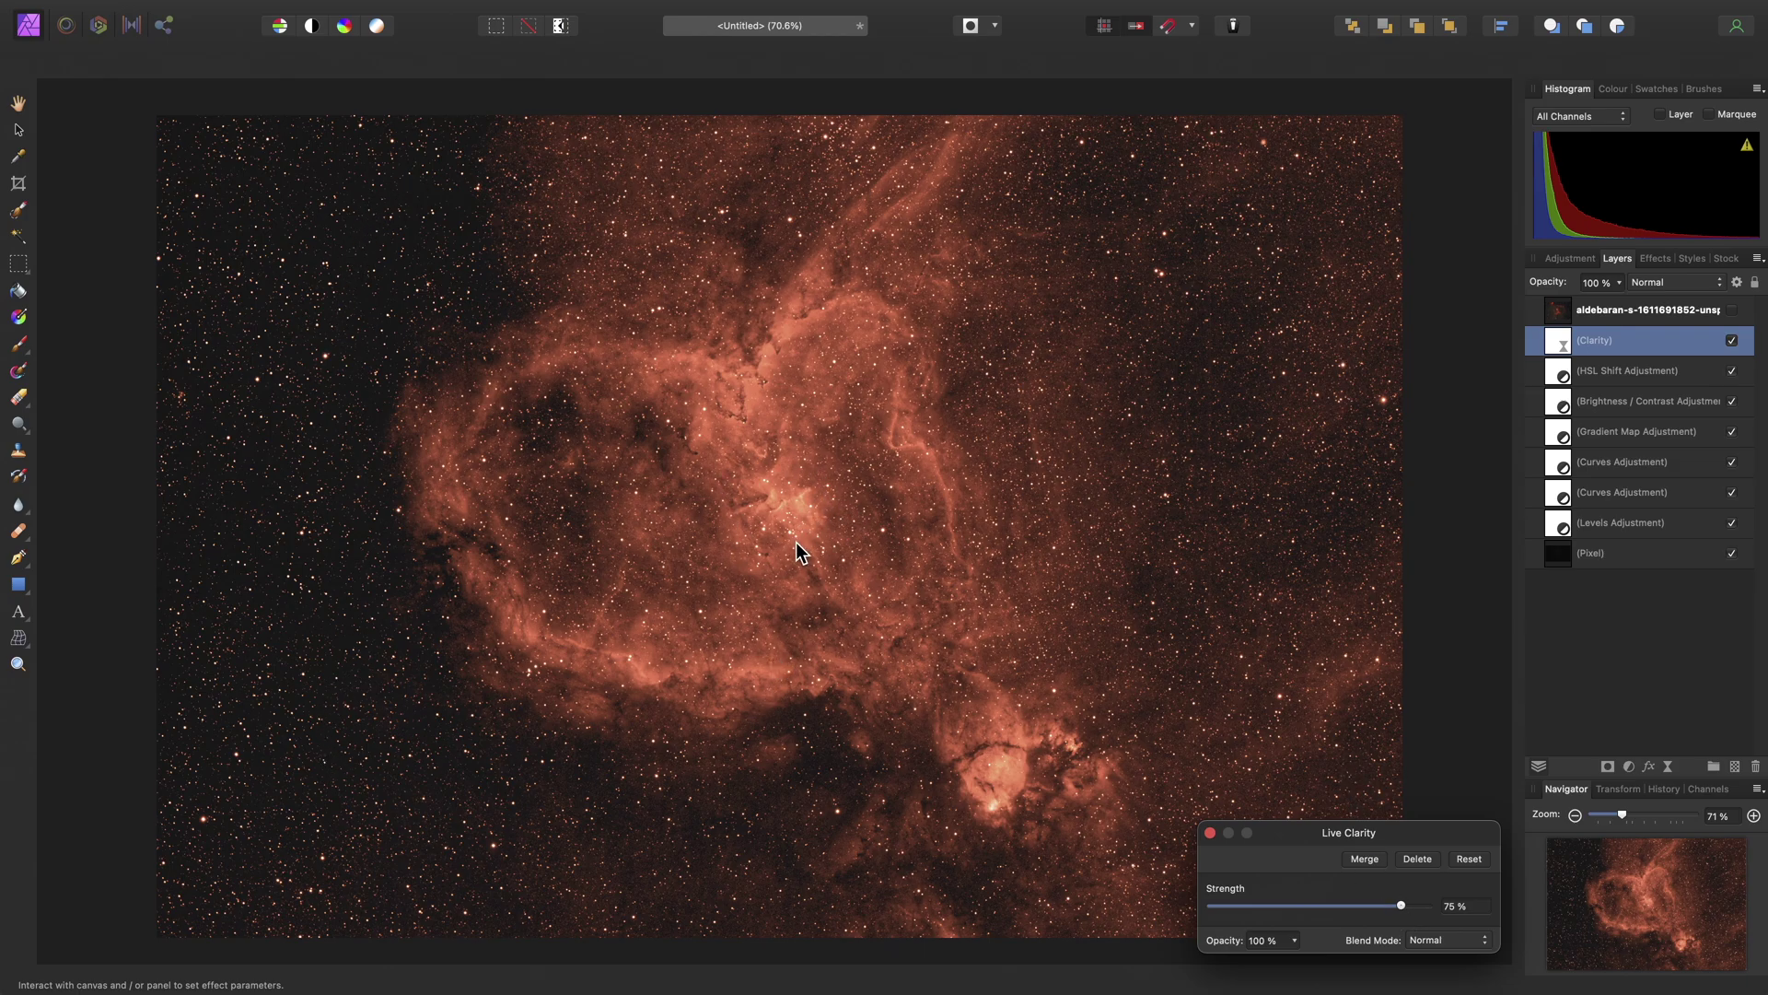
{"action": "left_click", "coordinate": [1211, 833]}
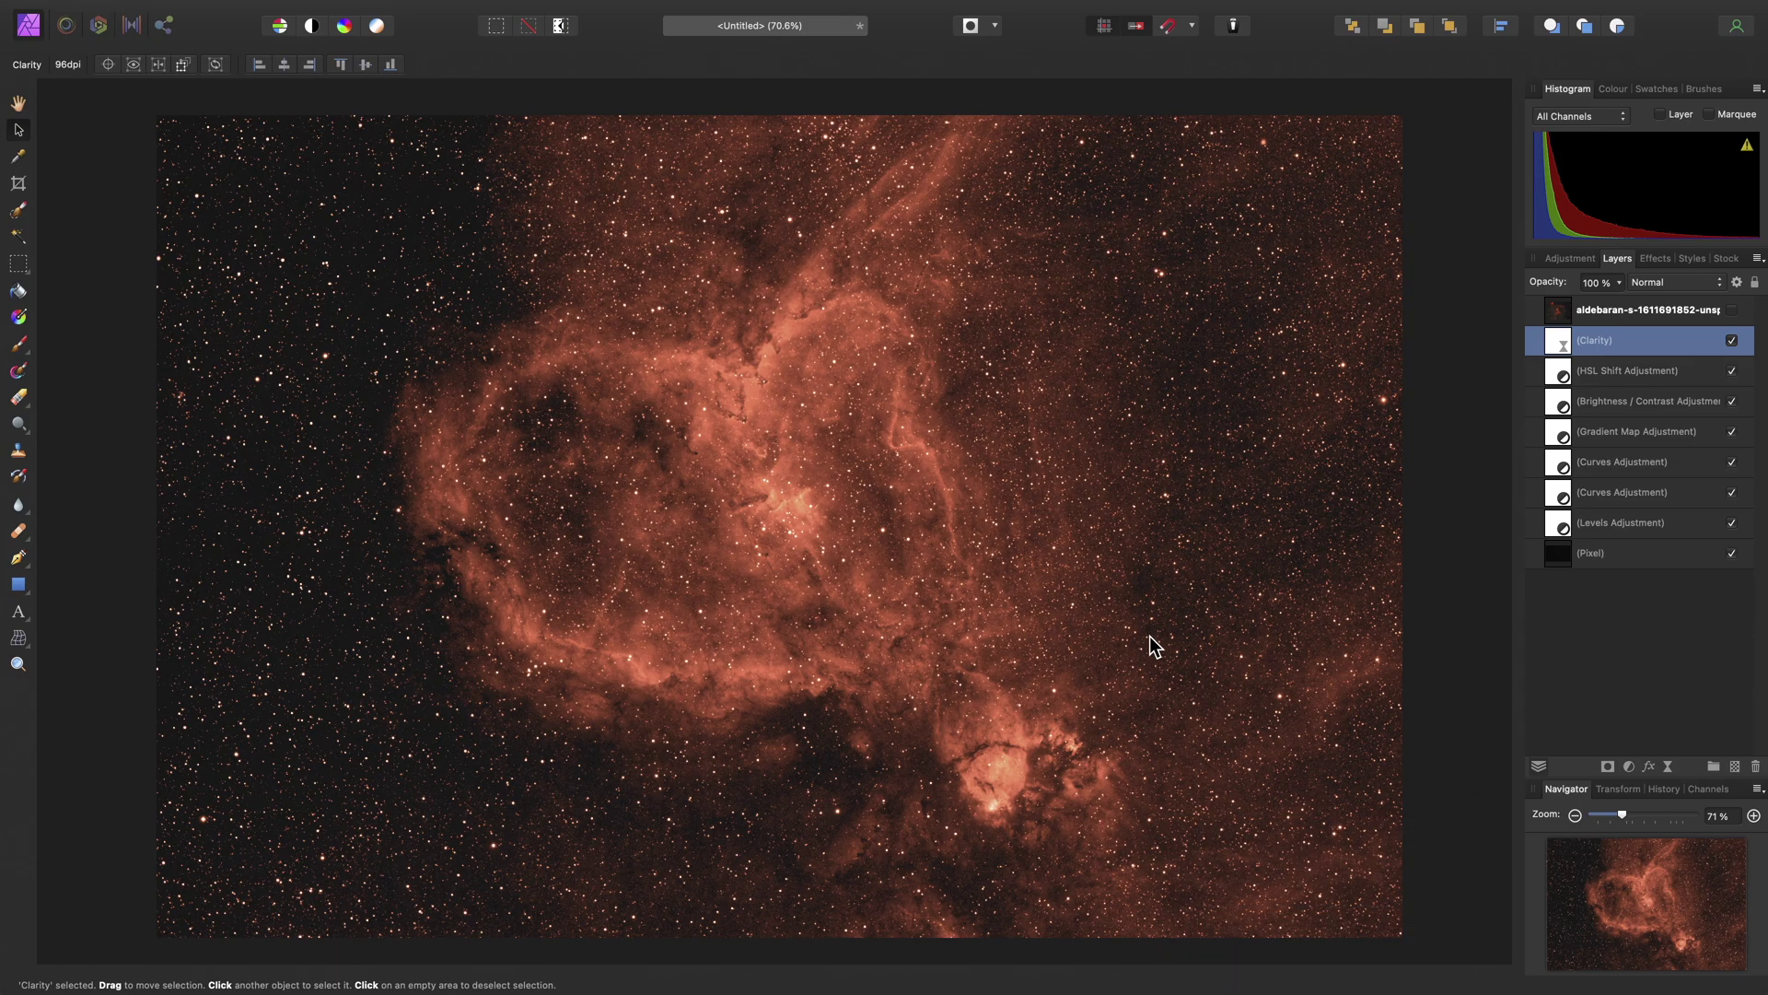
Invert the Clarity layer's mask to black and set up the Paint Brush with a 792 px width and 0 % hardness
{"action": "left_click", "coordinate": [397, 10]}
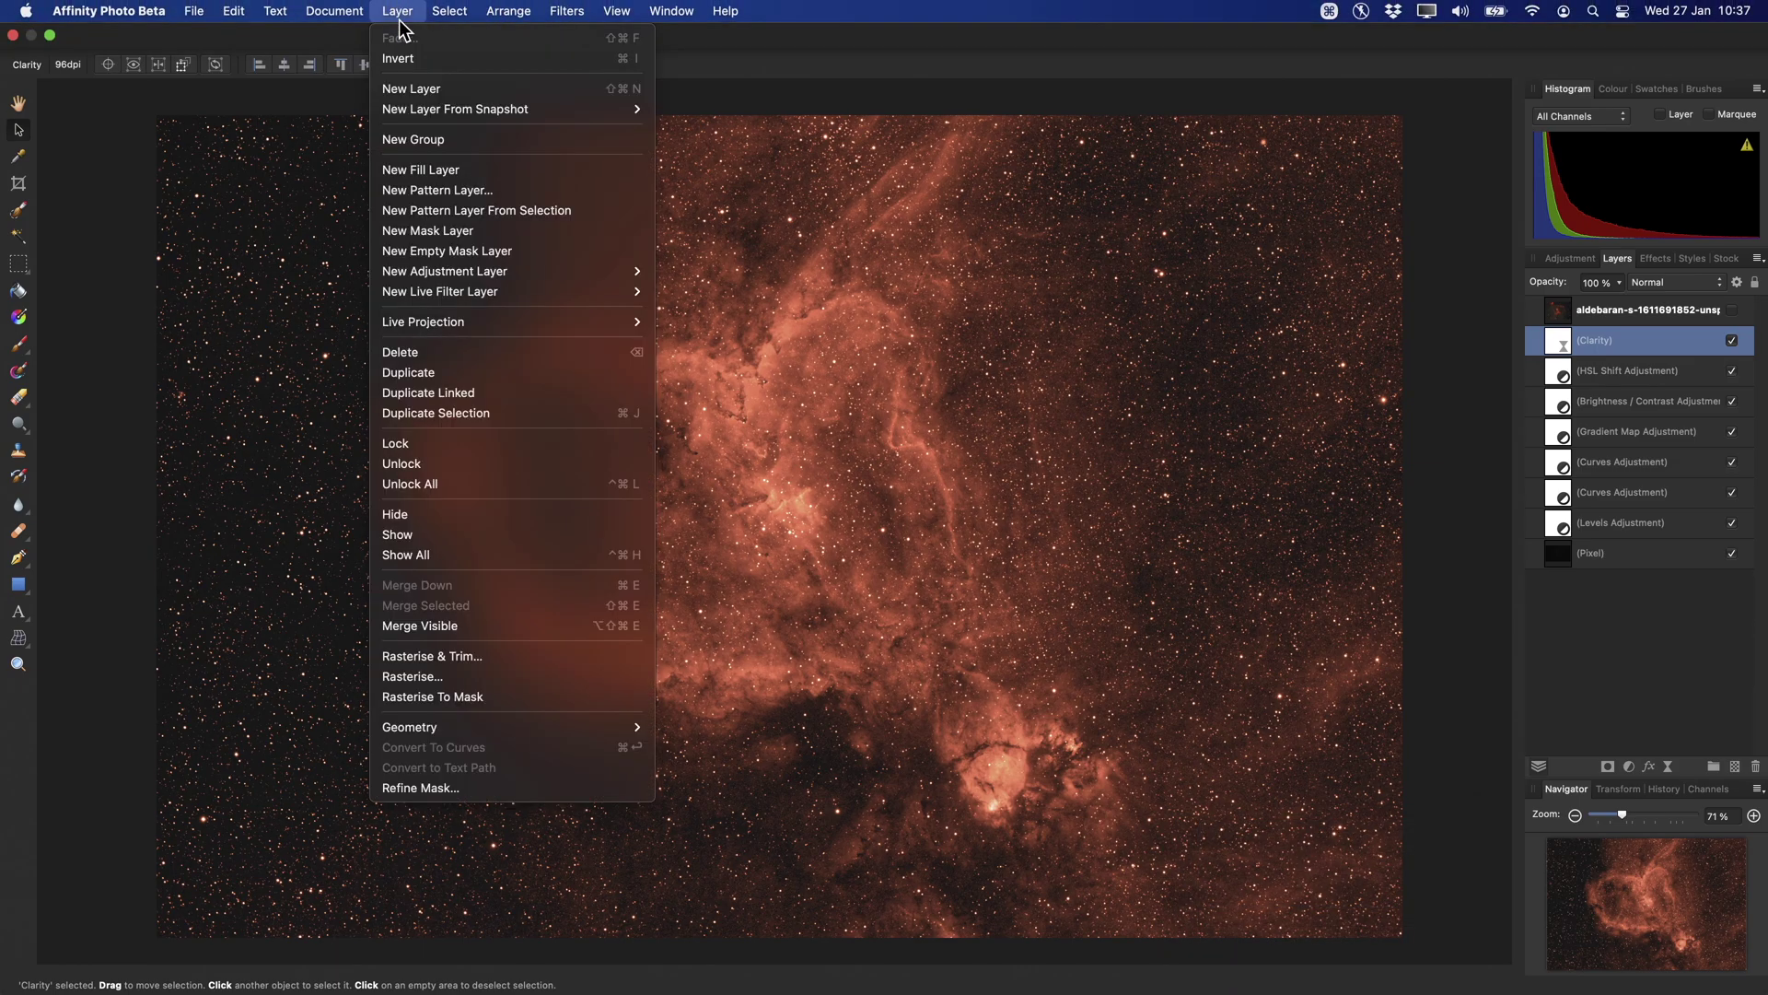
{"action": "left_click", "coordinate": [468, 58]}
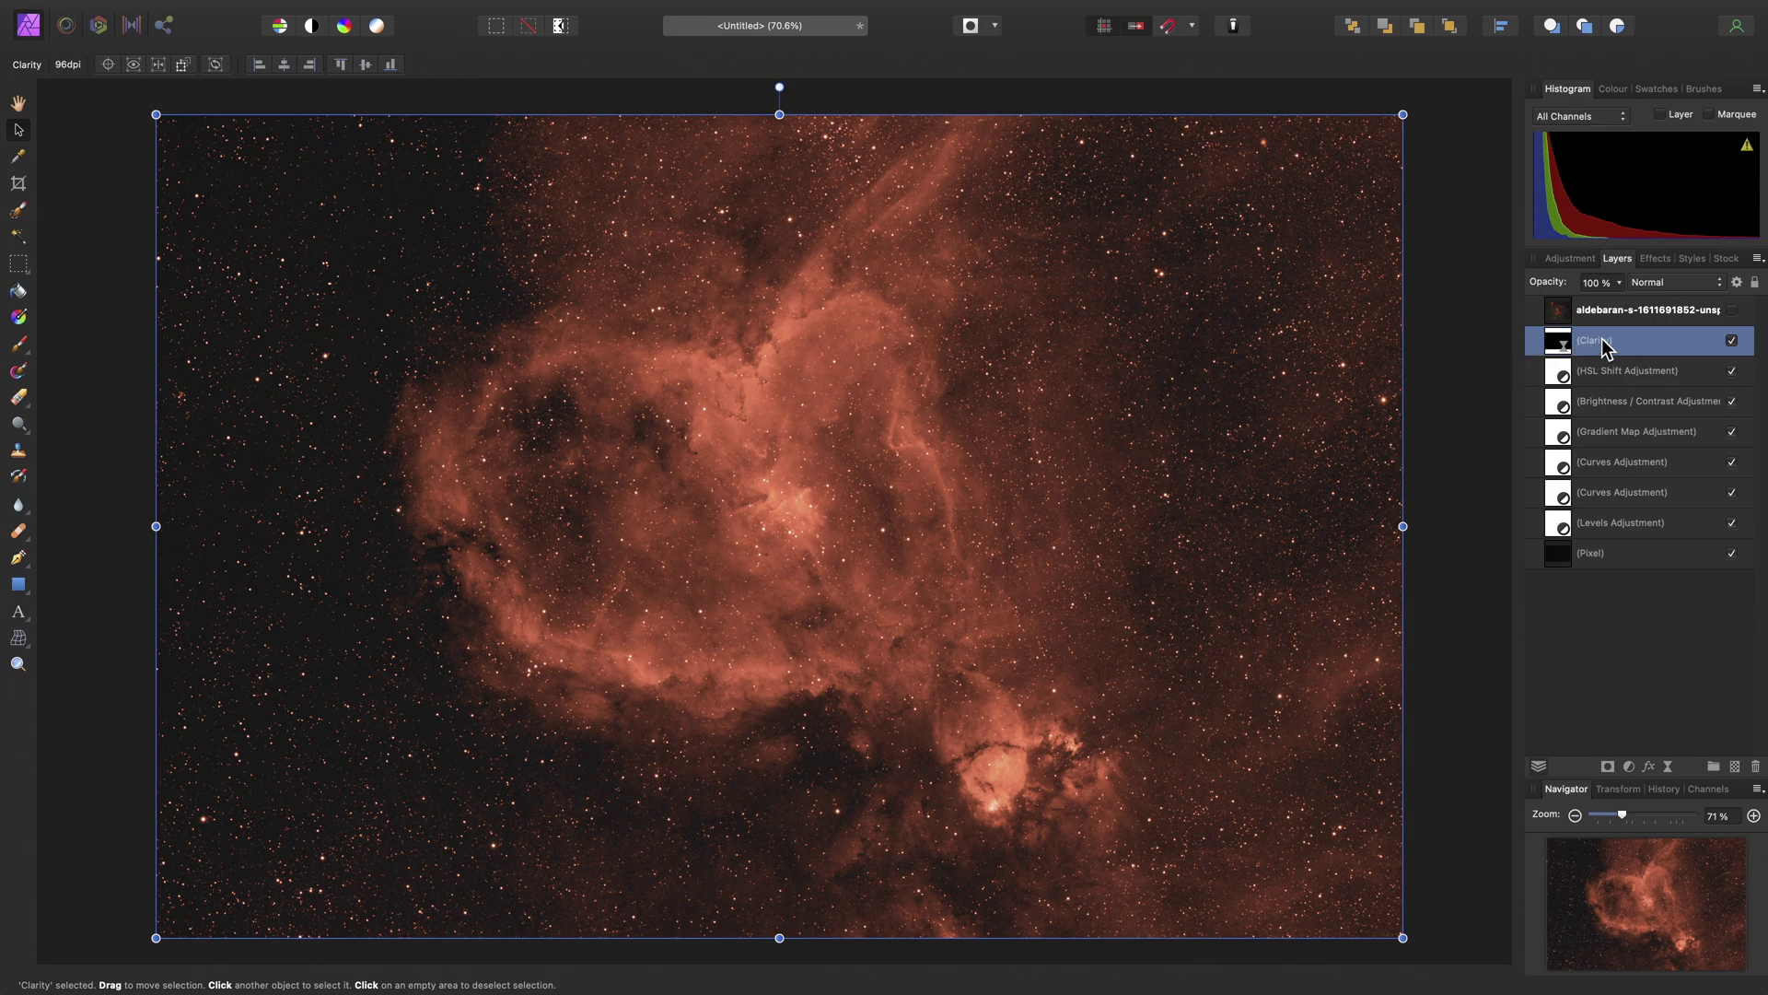
{"action": "left_click", "coordinate": [19, 344]}
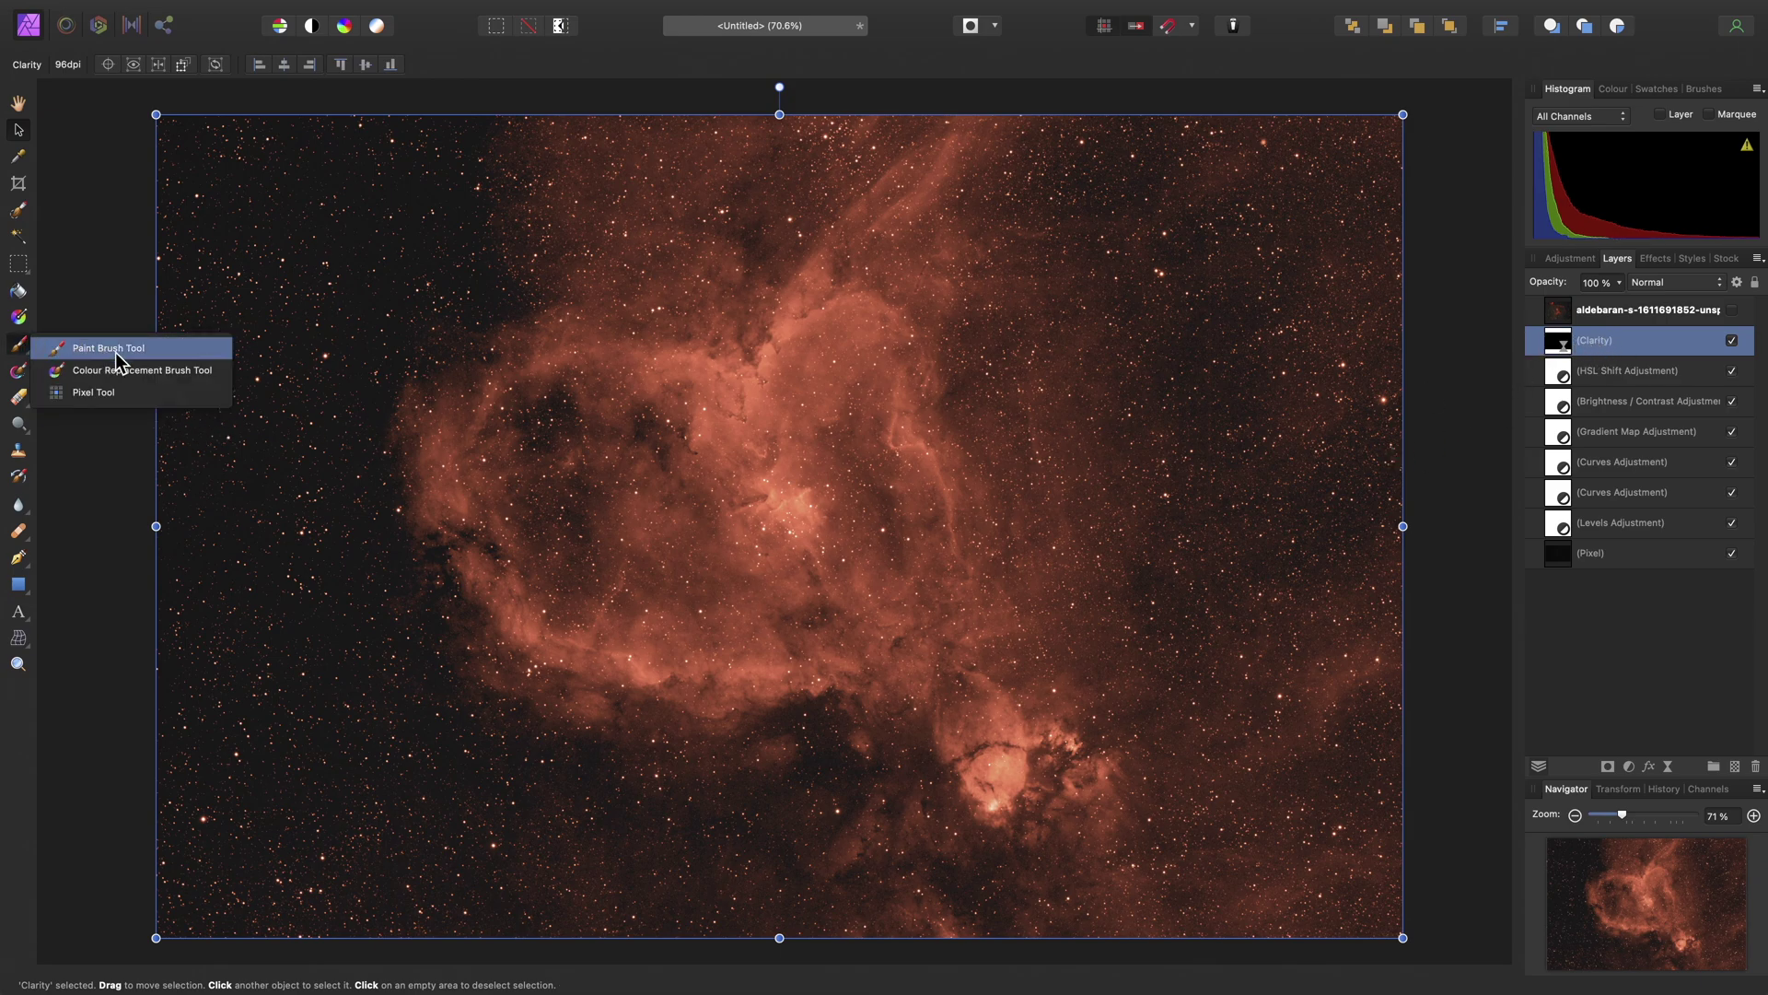
{"action": "left_click", "coordinate": [155, 351]}
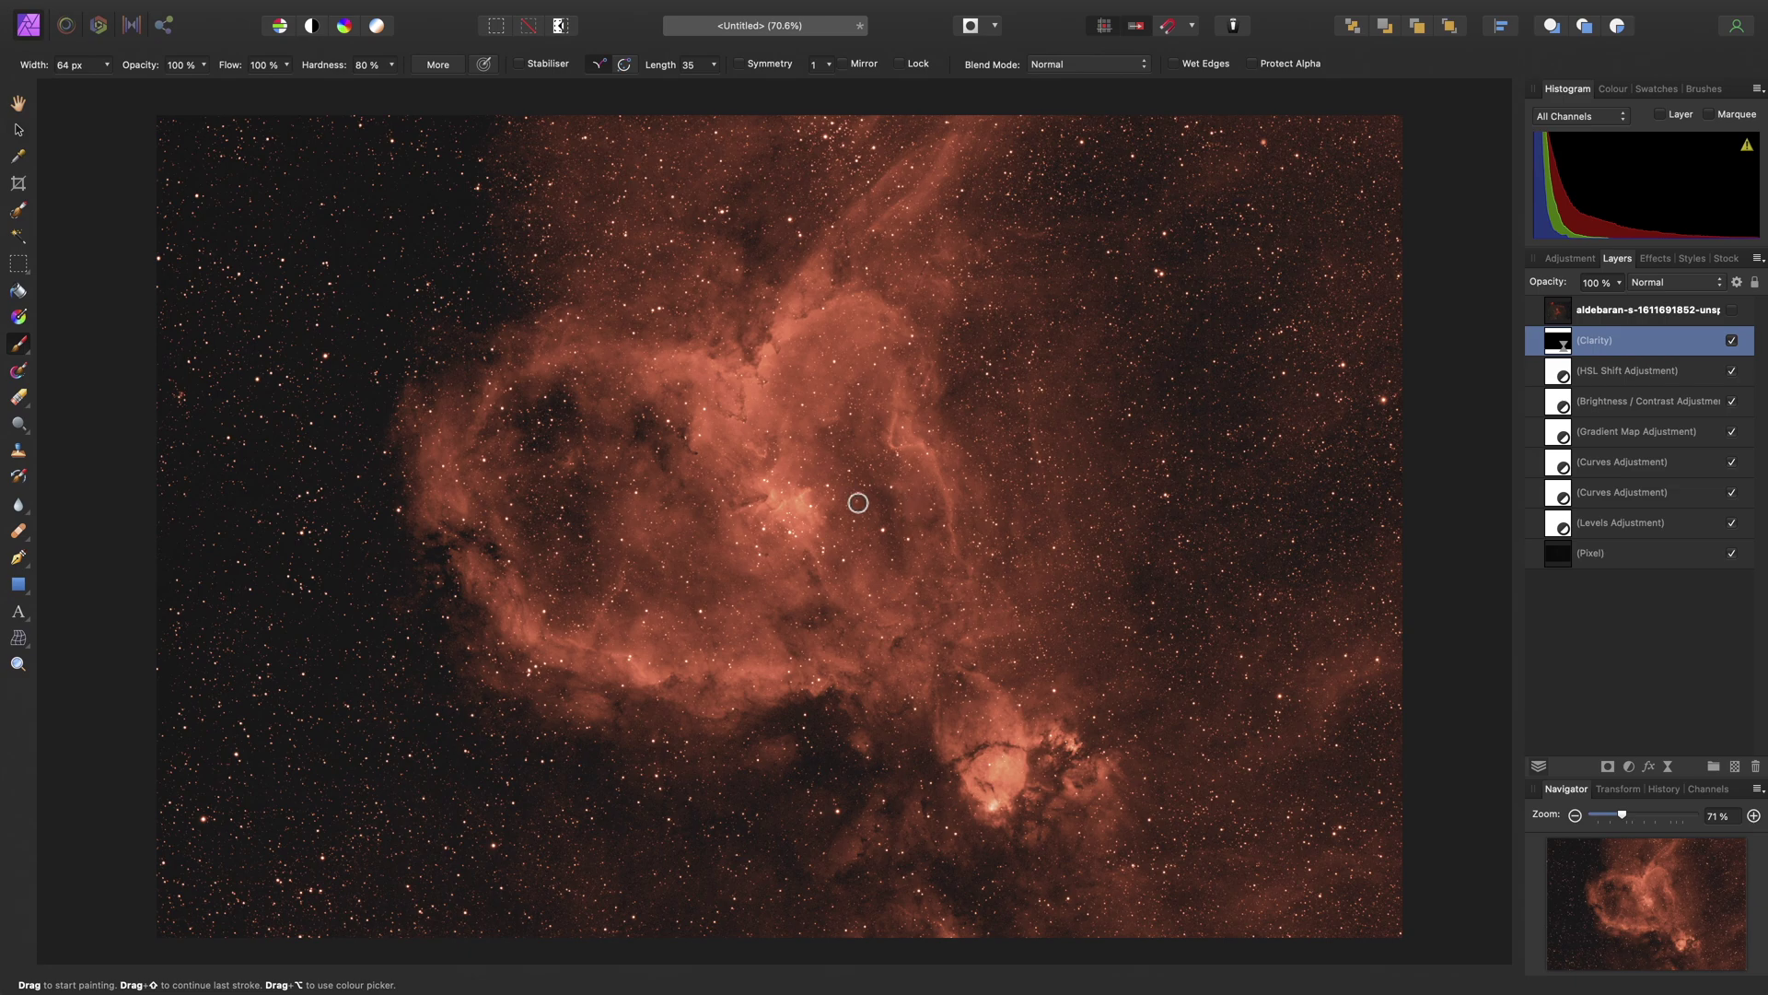
{"action": "key", "text": "]"}
{"action": "key", "text": "]"}
{"action": "key", "text": "]"}
{"action": "key", "text": "]"}
{"action": "key", "text": "]"}
{"action": "key", "text": "]"}
{"action": "key", "text": "]"}
{"action": "key", "text": "]"}
{"action": "key", "text": "]"}
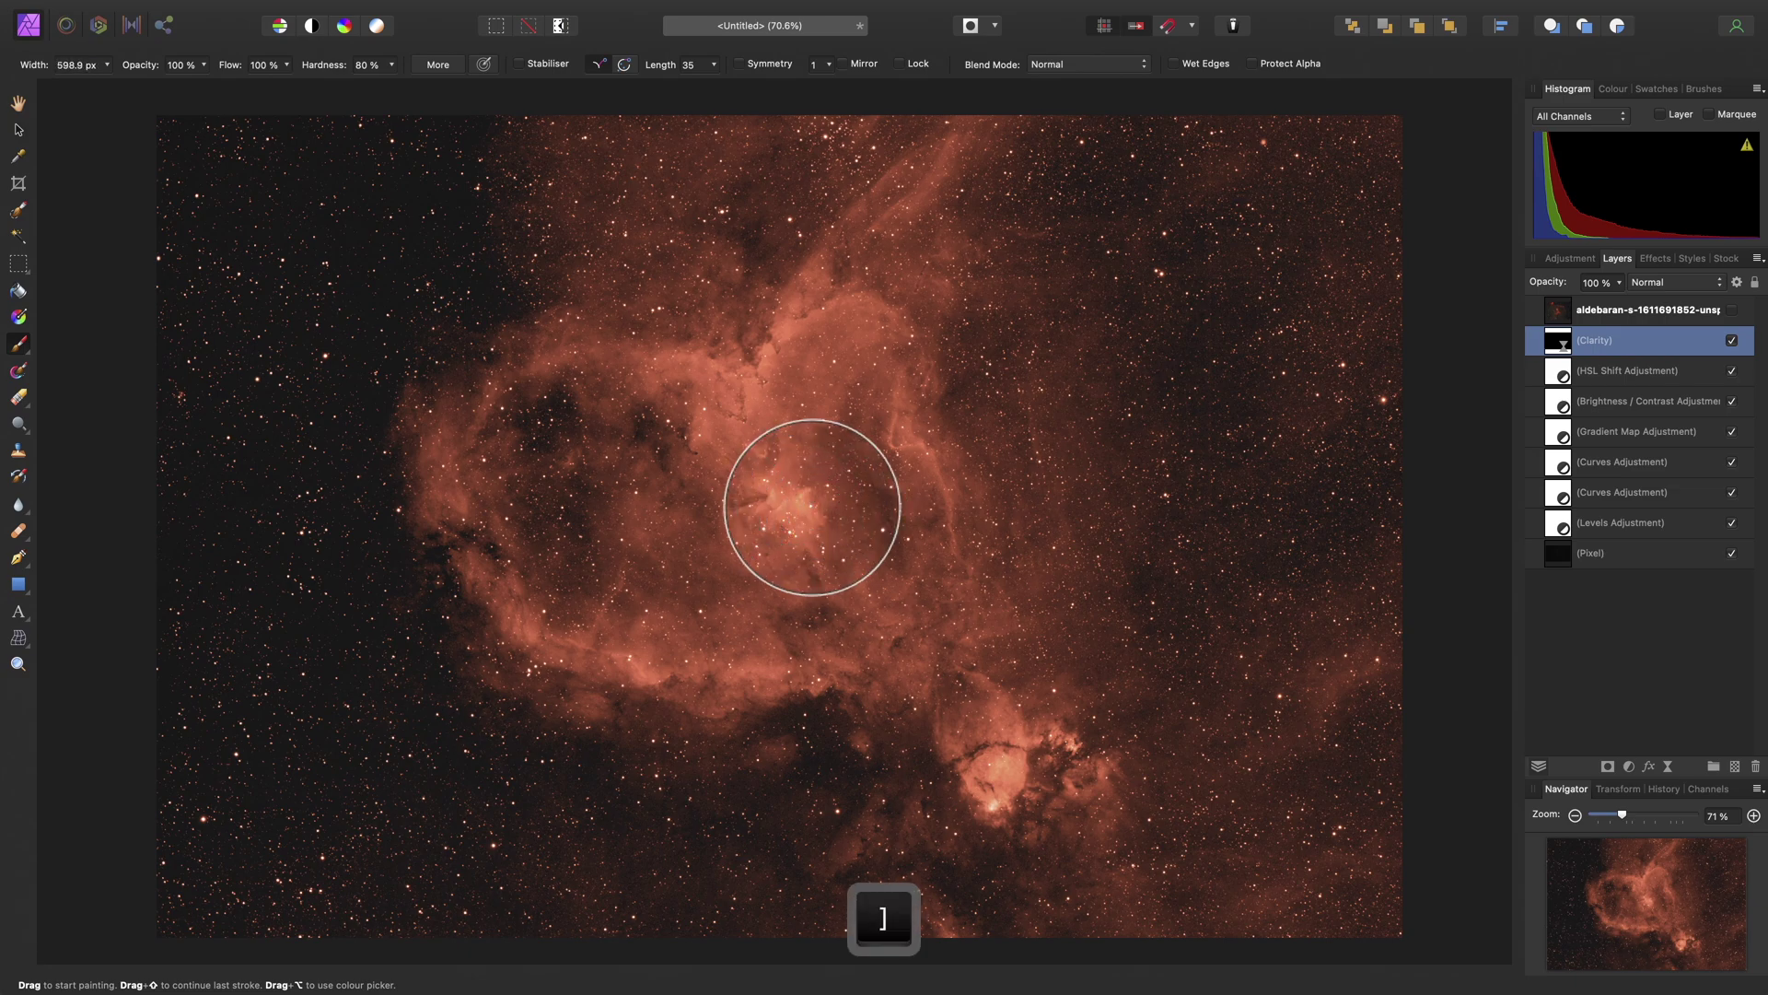
{"action": "left_click", "coordinate": [392, 64]}
{"action": "left_click_drag", "start_coordinate": [394, 82], "coordinate": [247, 86]}
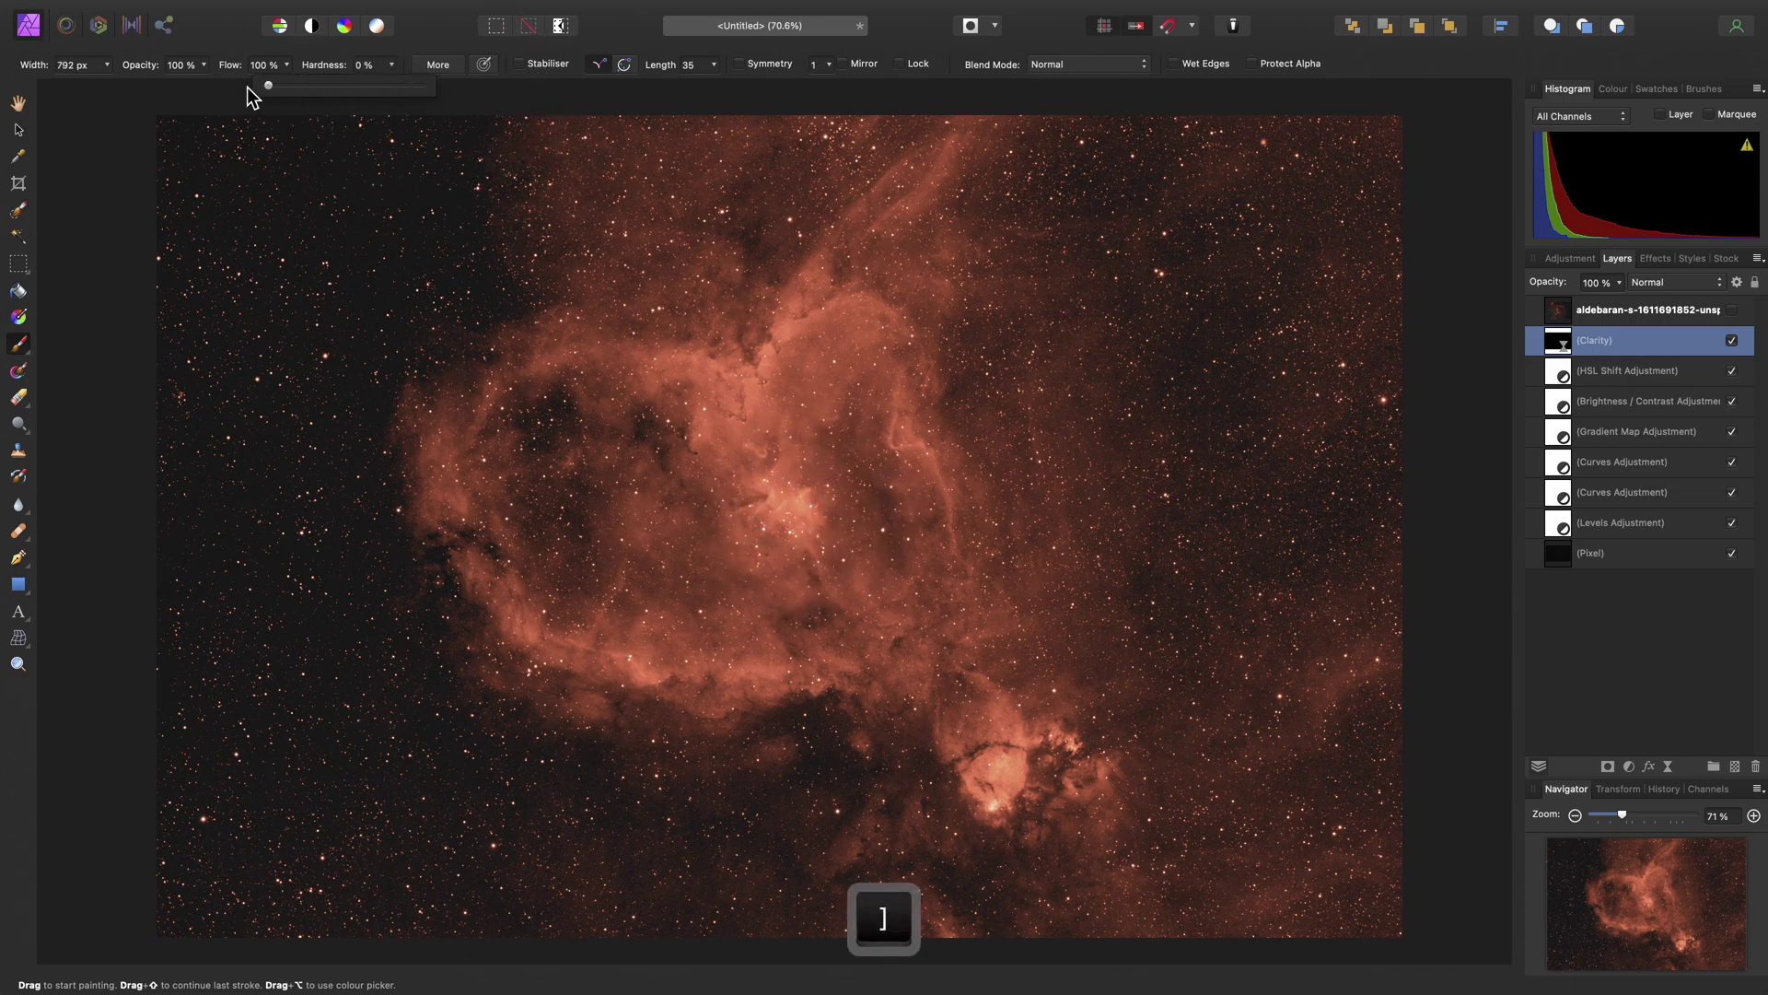
Paint white on the Clarity mask over the heart-shaped nebula, its upper streak and the bright knot below it
{"action": "left_click", "coordinate": [1613, 89]}
{"action": "left_click", "coordinate": [1559, 131]}
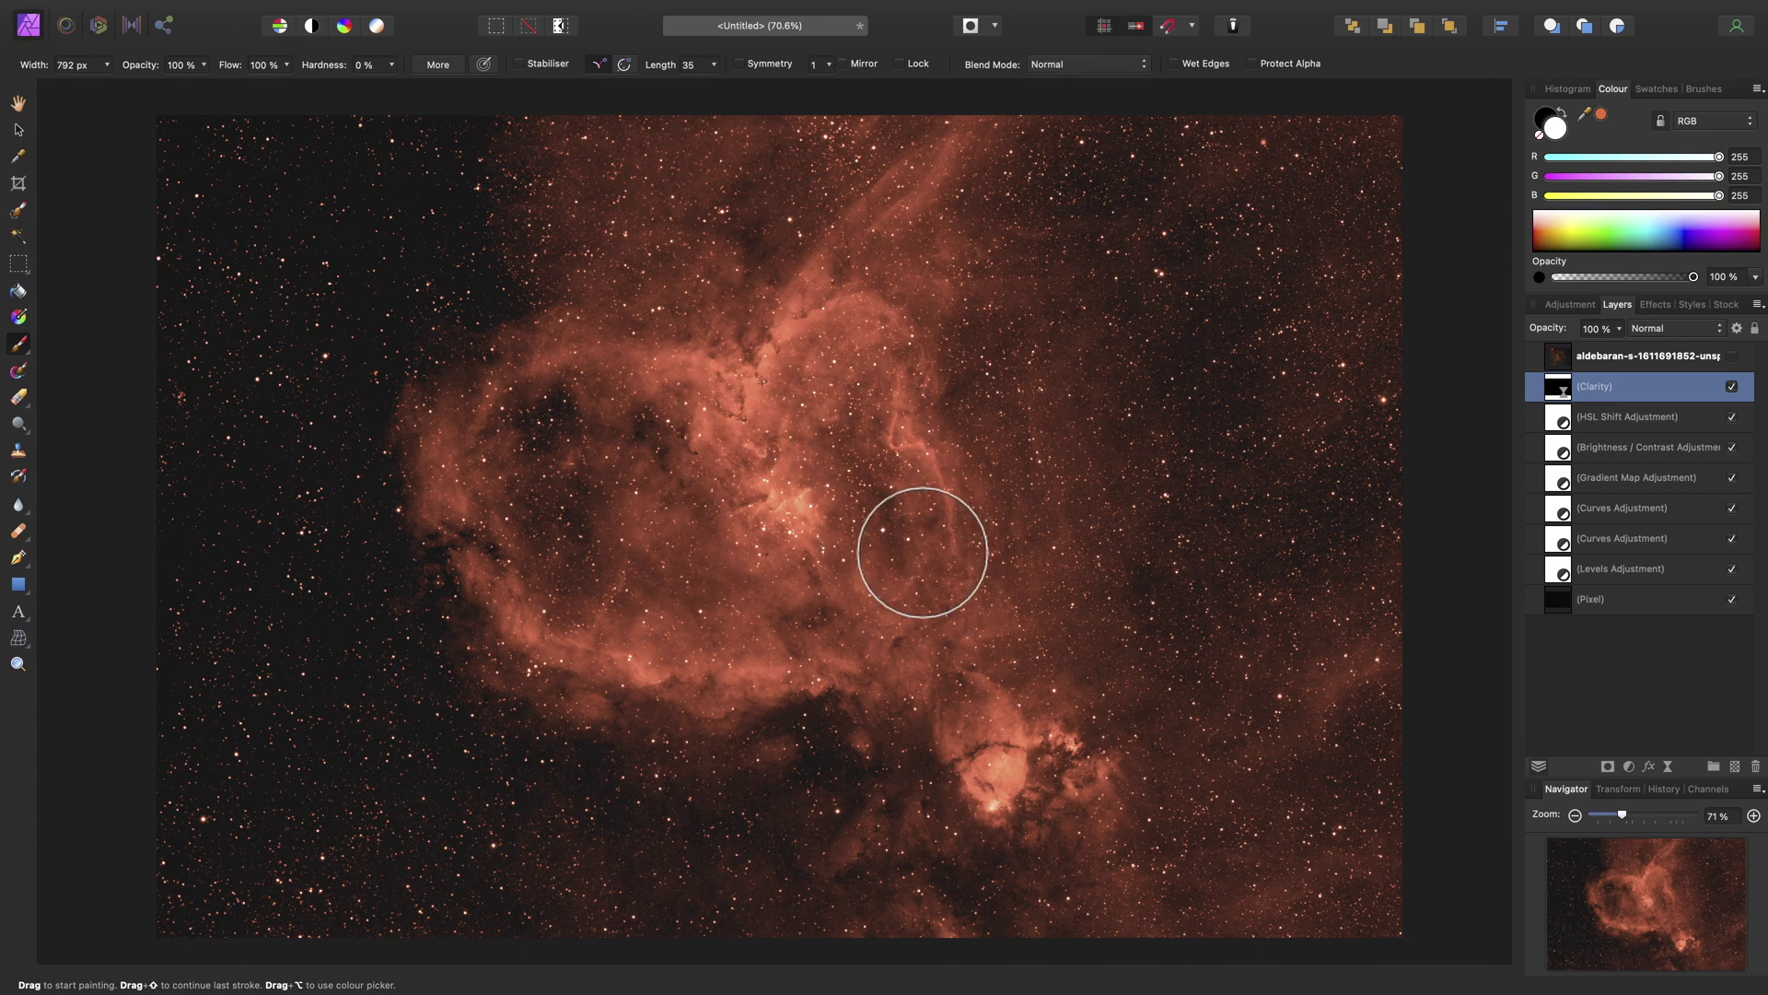
{"action": "mouse_move", "coordinate": [513, 566]}
{"action": "left_mouse_down"}
{"action": "mouse_move", "coordinate": [474, 403]}
{"action": "mouse_move", "coordinate": [672, 383]}
{"action": "mouse_move", "coordinate": [829, 284]}
{"action": "mouse_move", "coordinate": [926, 195]}
{"action": "left_mouse_up"}
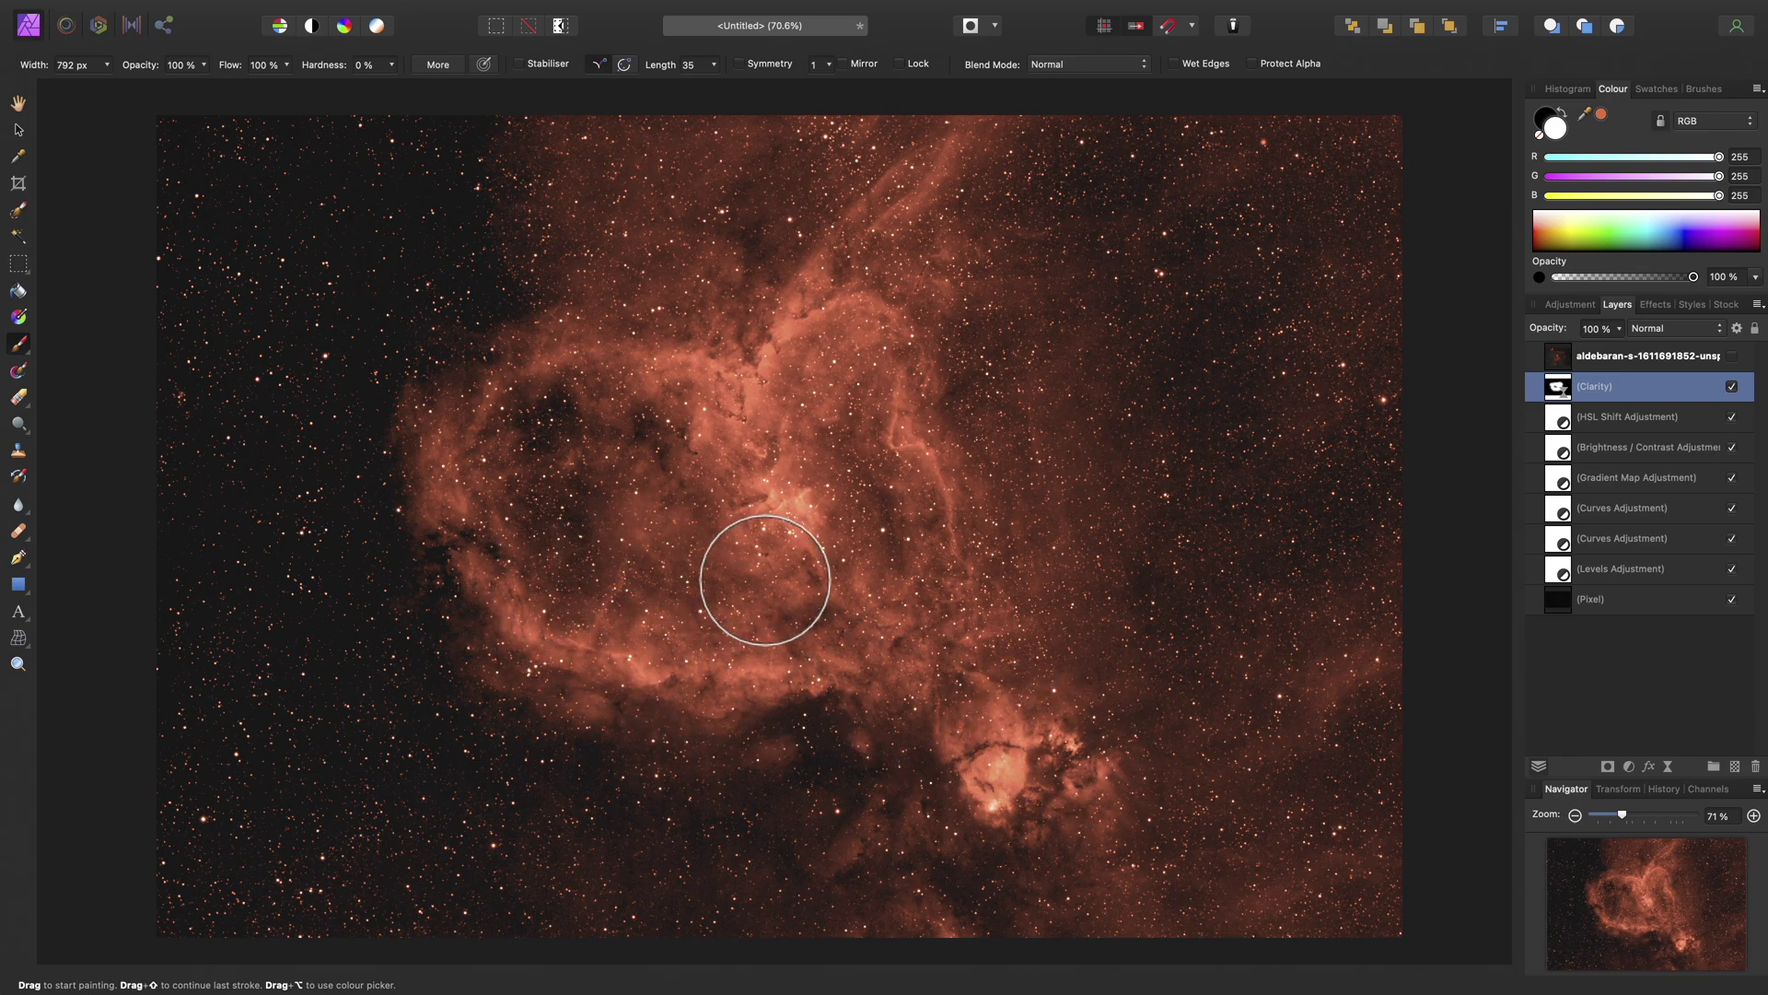
{"action": "key", "text": "h"}
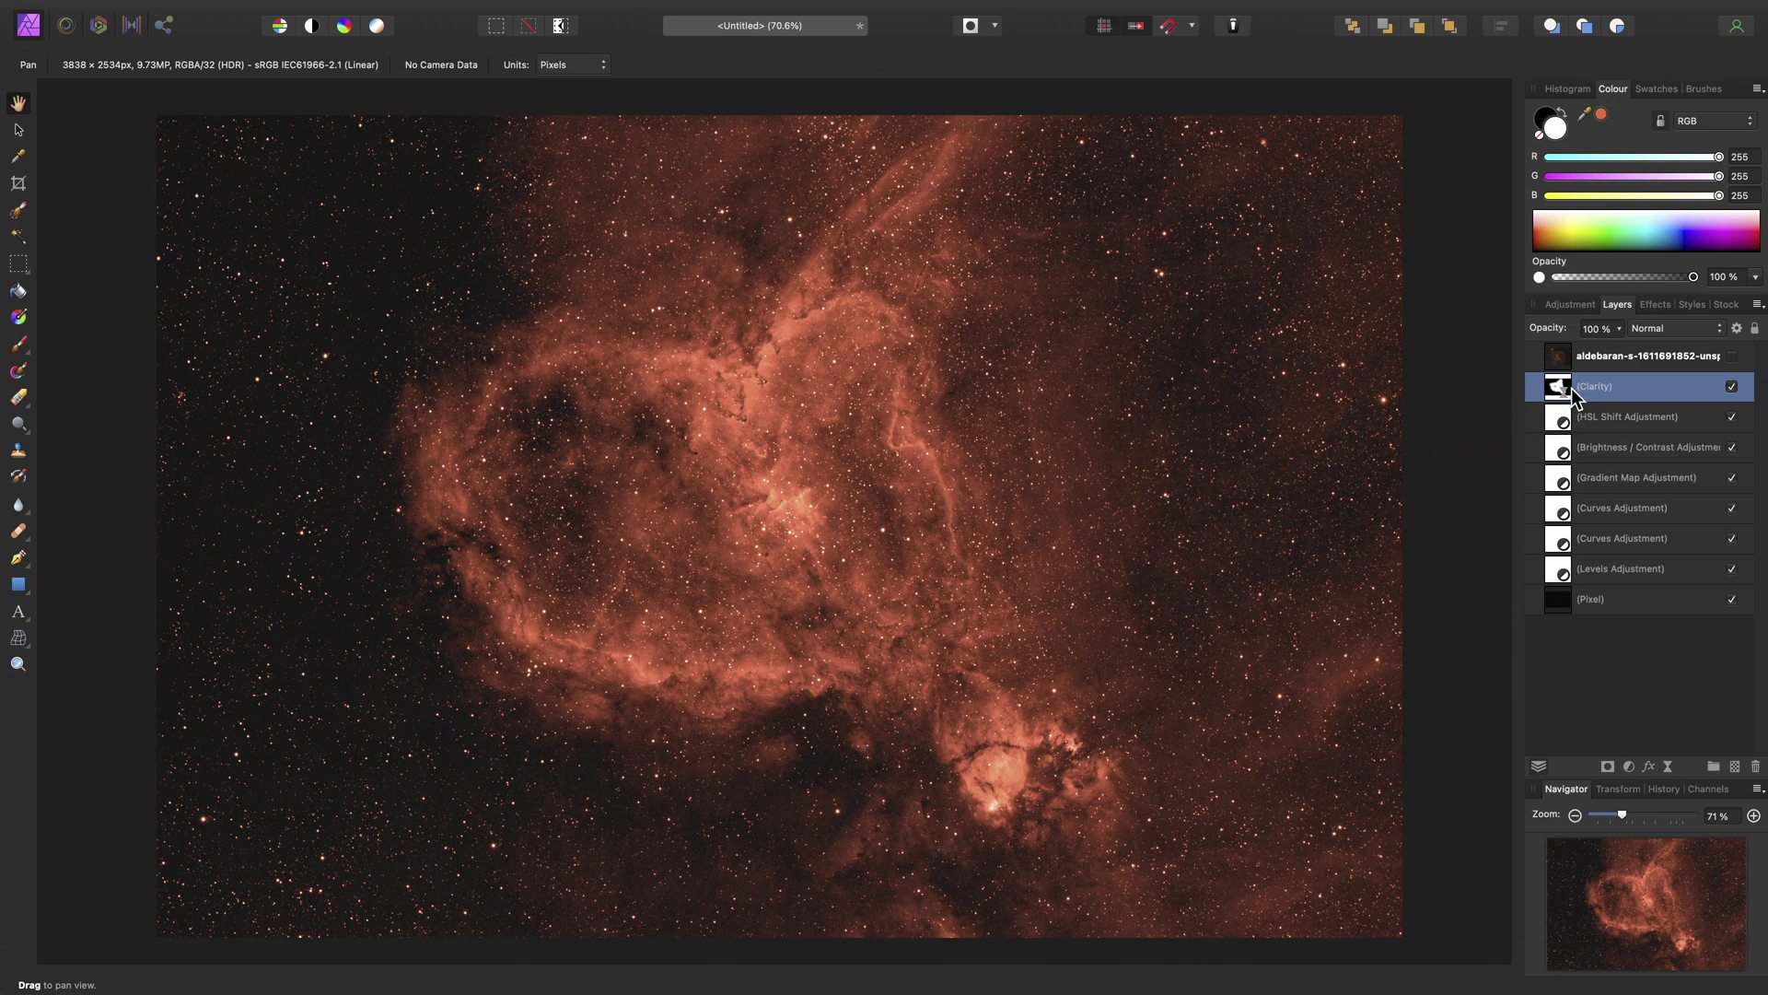
Move the masked Clarity layer below the Levels adjustment, directly above the Pixel layer, and set its strength to 23 %
{"action": "left_click_drag", "start_coordinate": [1556, 396], "coordinate": [1535, 555]}
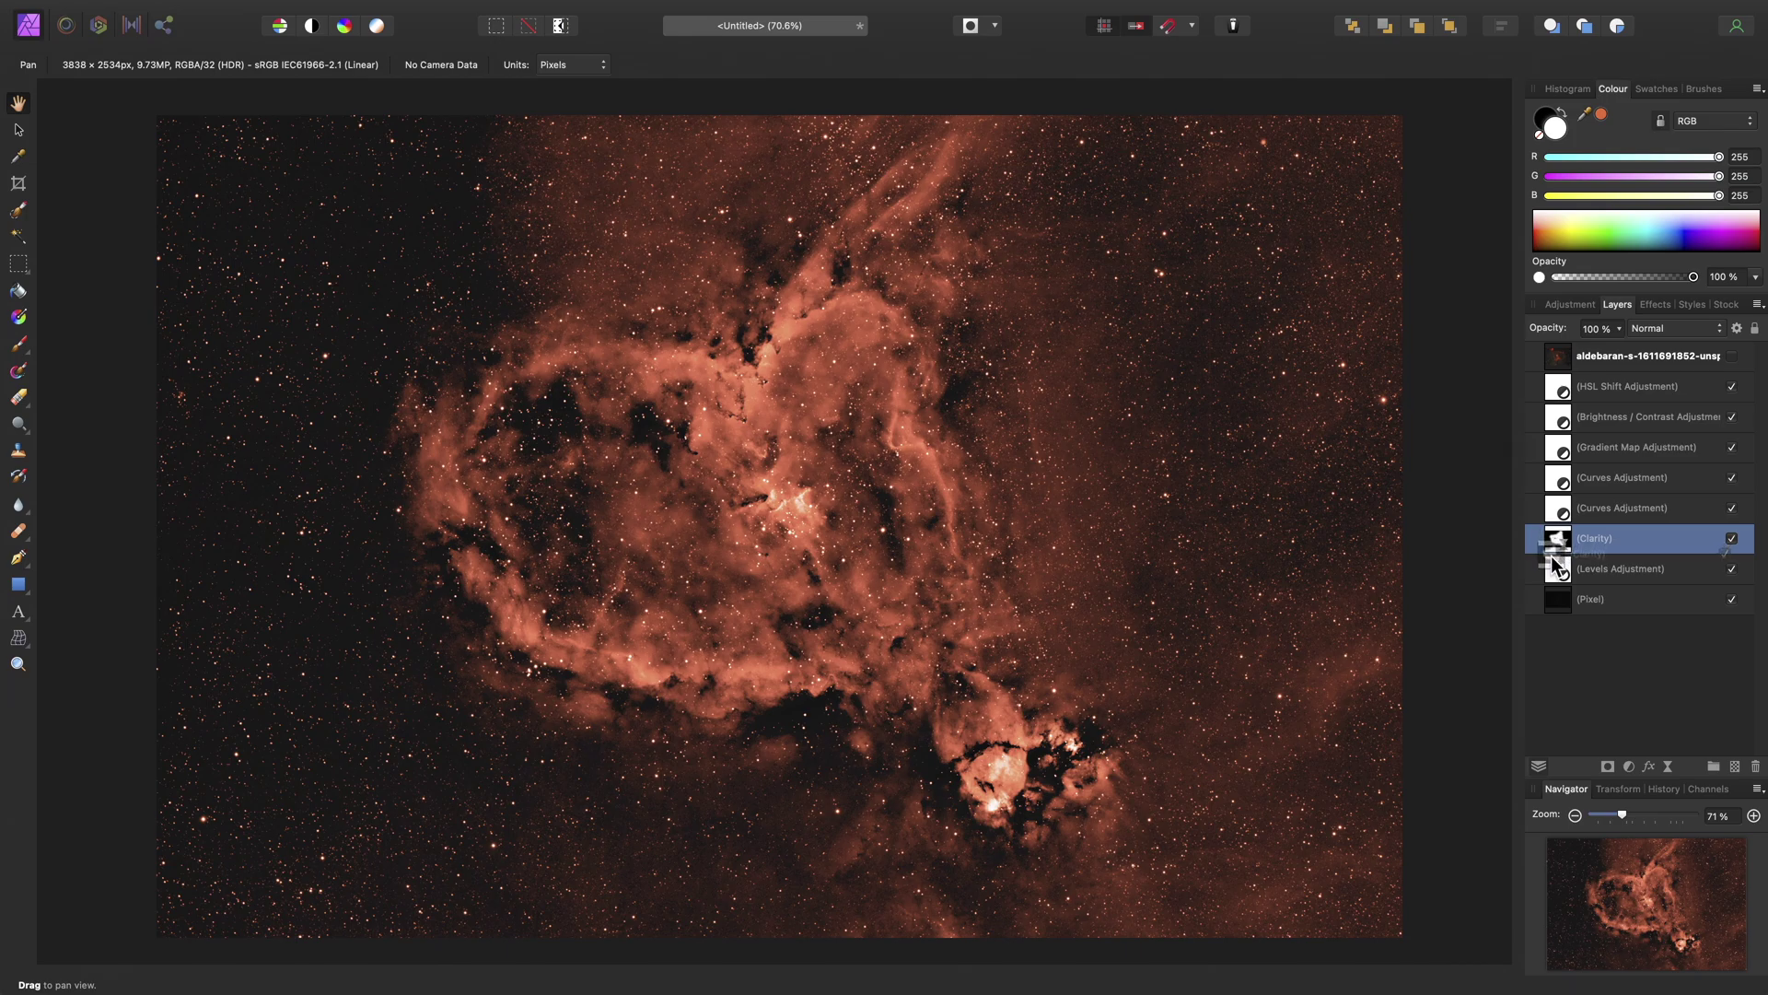
{"action": "left_click_drag", "start_coordinate": [1551, 551], "coordinate": [1541, 583]}
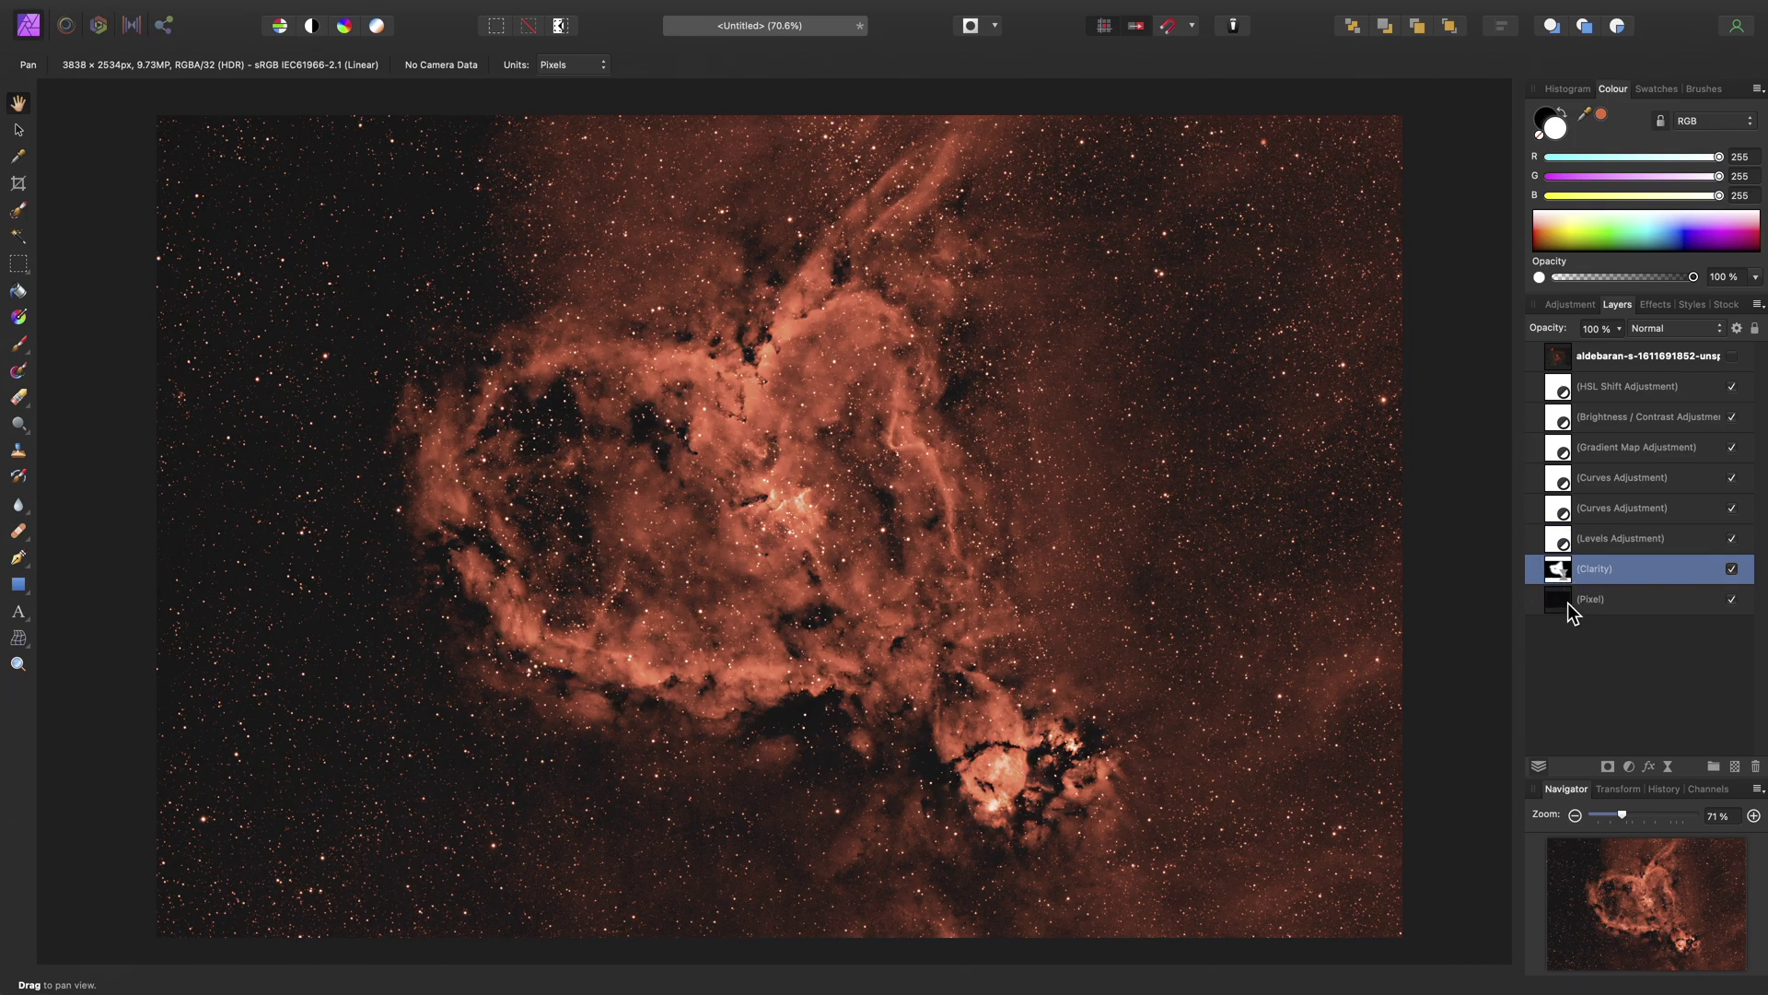
{"action": "double_click", "coordinate": [1561, 571]}
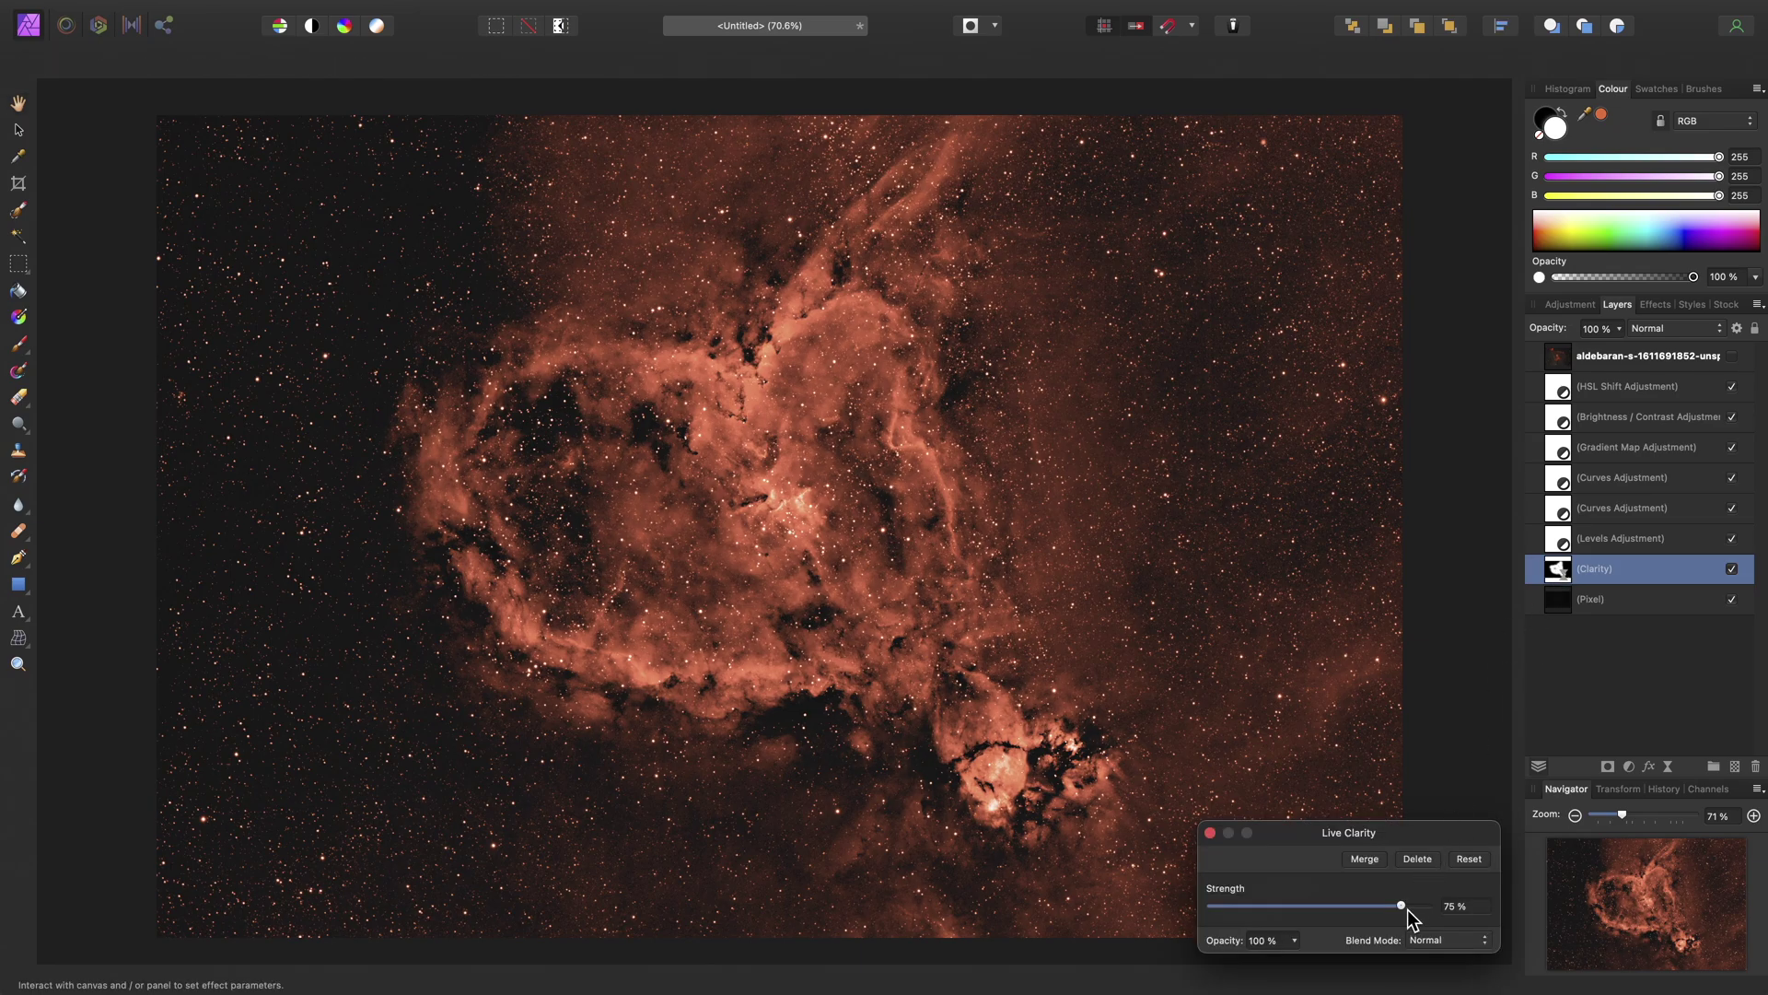
{"action": "left_click_drag", "start_coordinate": [1401, 906], "coordinate": [1345, 905]}
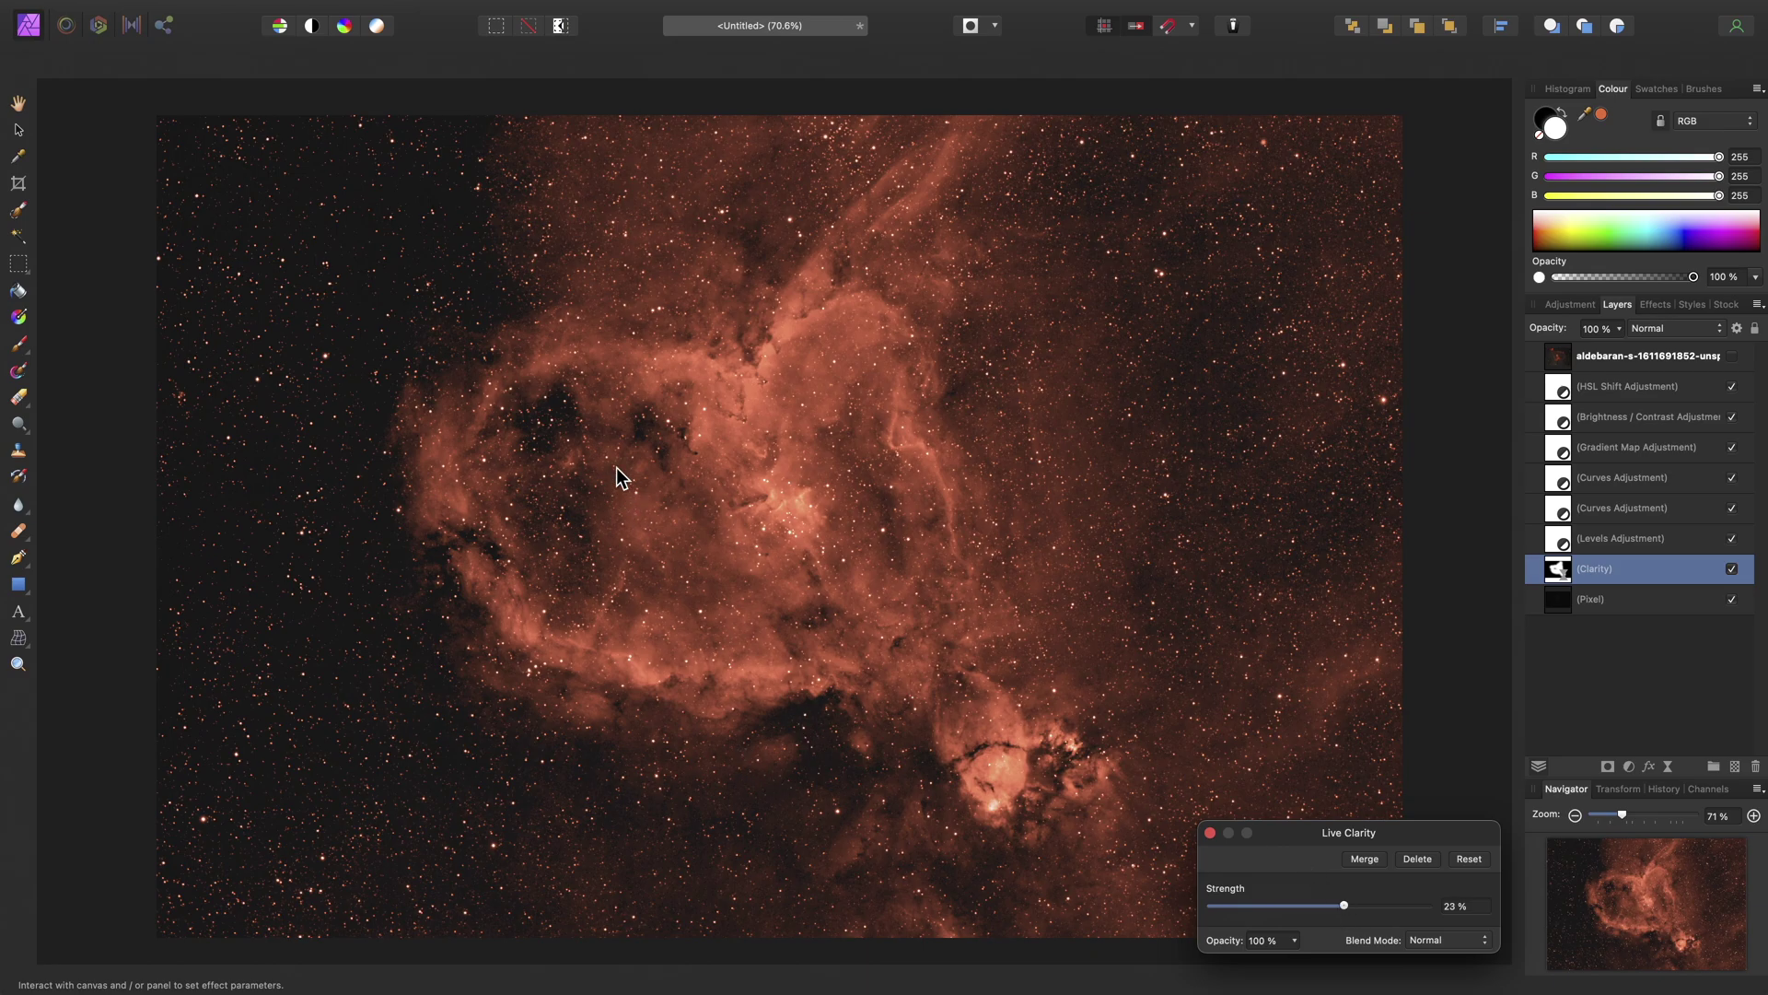
{"action": "scroll", "coordinate": [560, 419], "scroll_direction": "up", "scroll_amount": 5}
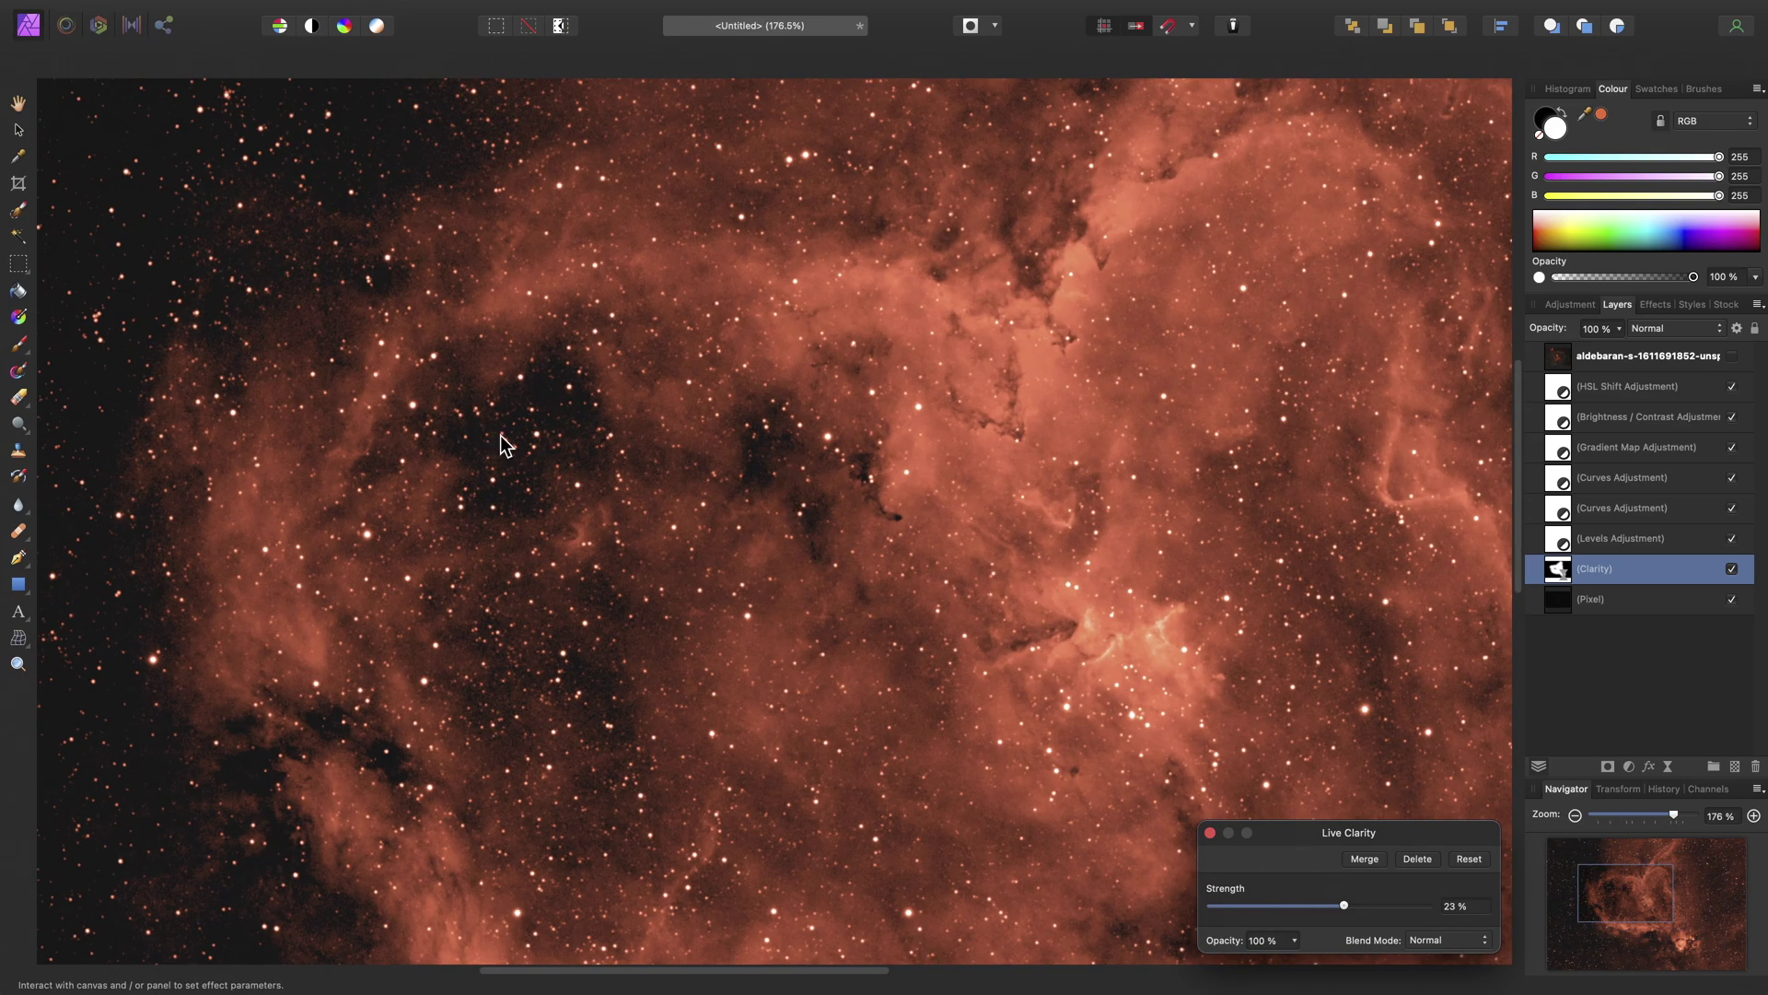
{"action": "left_click", "coordinate": [1212, 833]}
{"action": "left_click_drag", "start_coordinate": [1140, 737], "coordinate": [884, 560]}
{"action": "scroll", "coordinate": [834, 525], "scroll_direction": "down", "scroll_amount": 3}
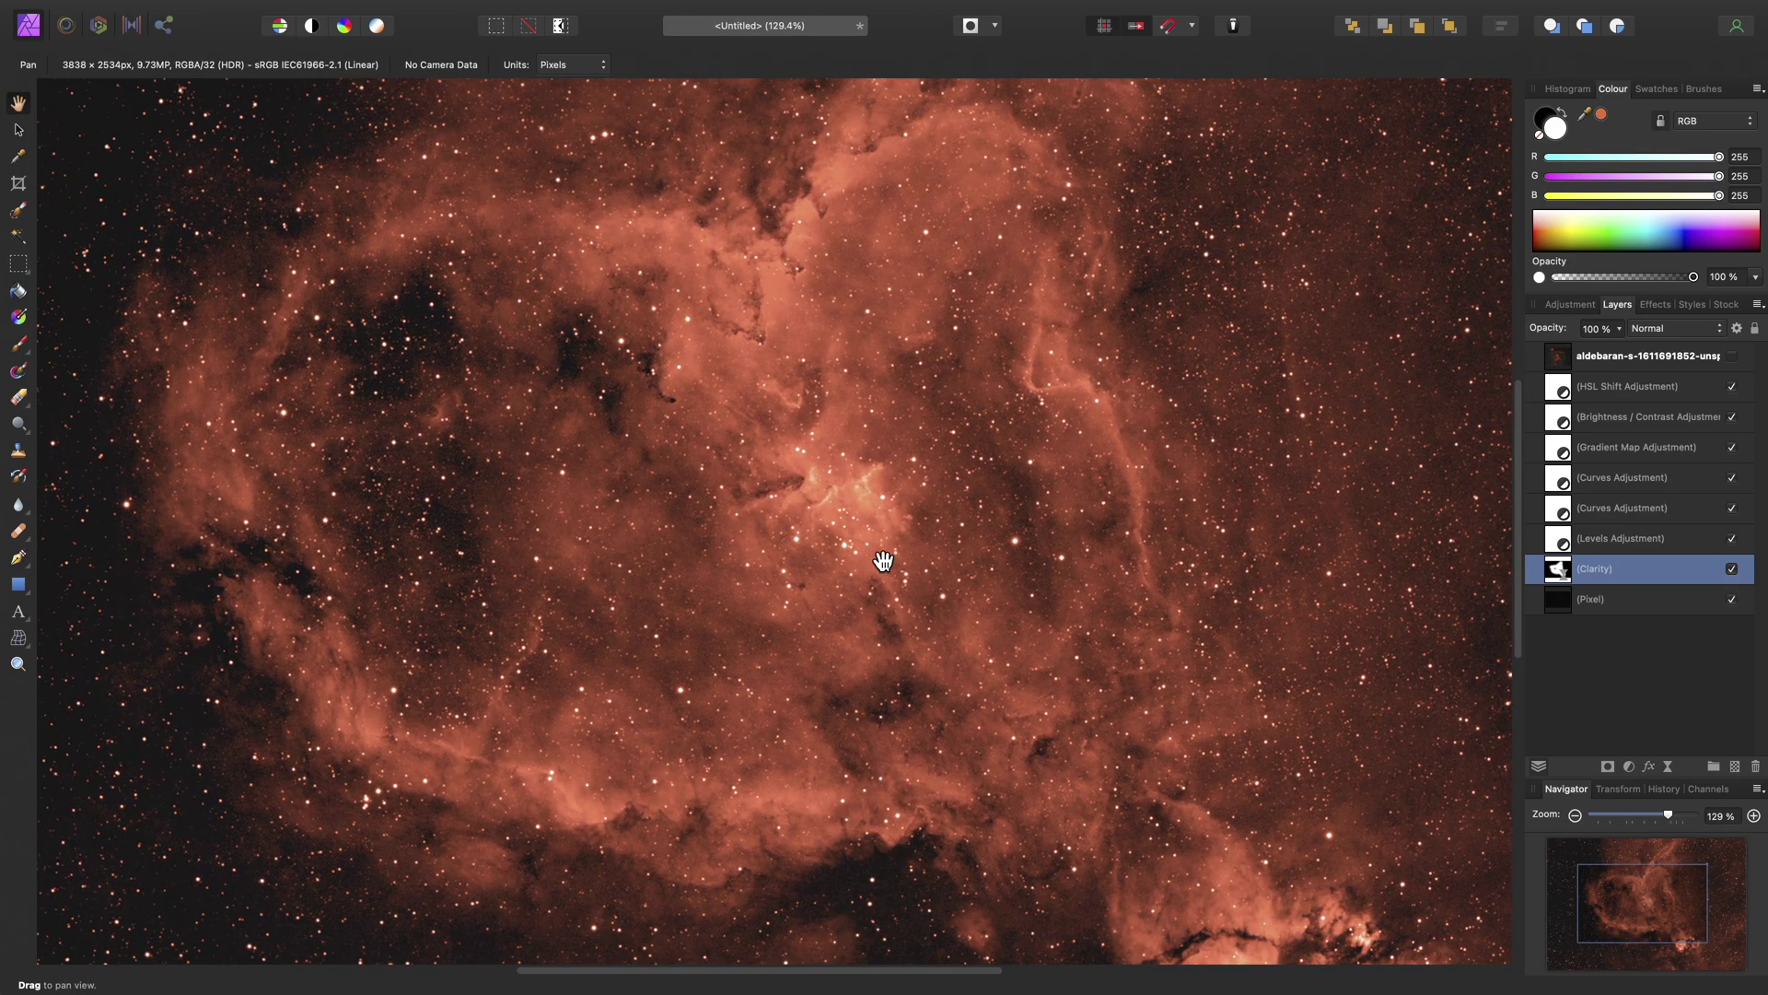